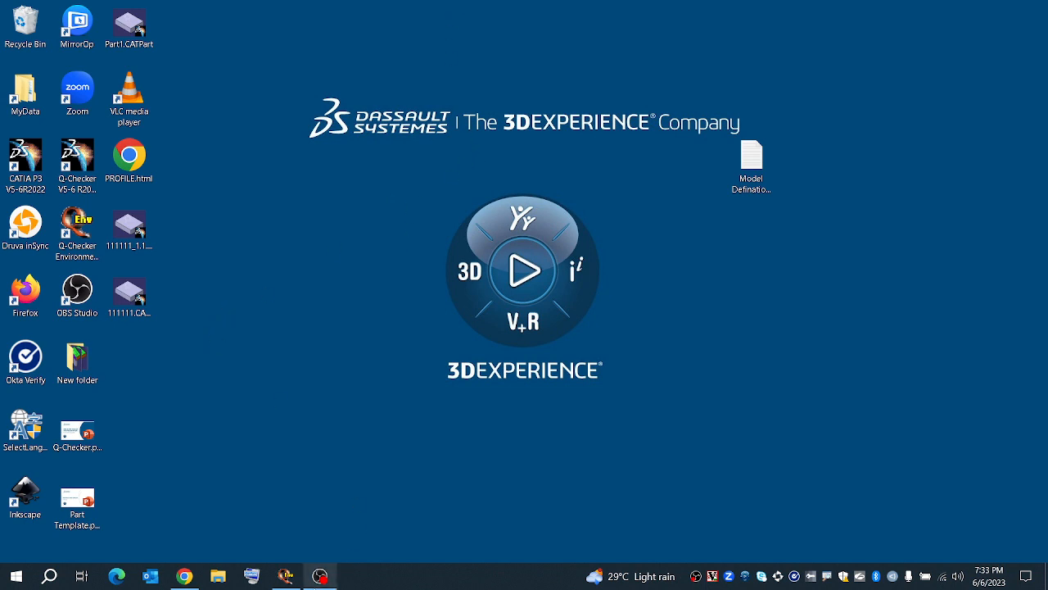
# Switch to the Q-Checker Environment Editor and create a new profile named Description with all model types added
pyautogui.moveTo(318, 582)
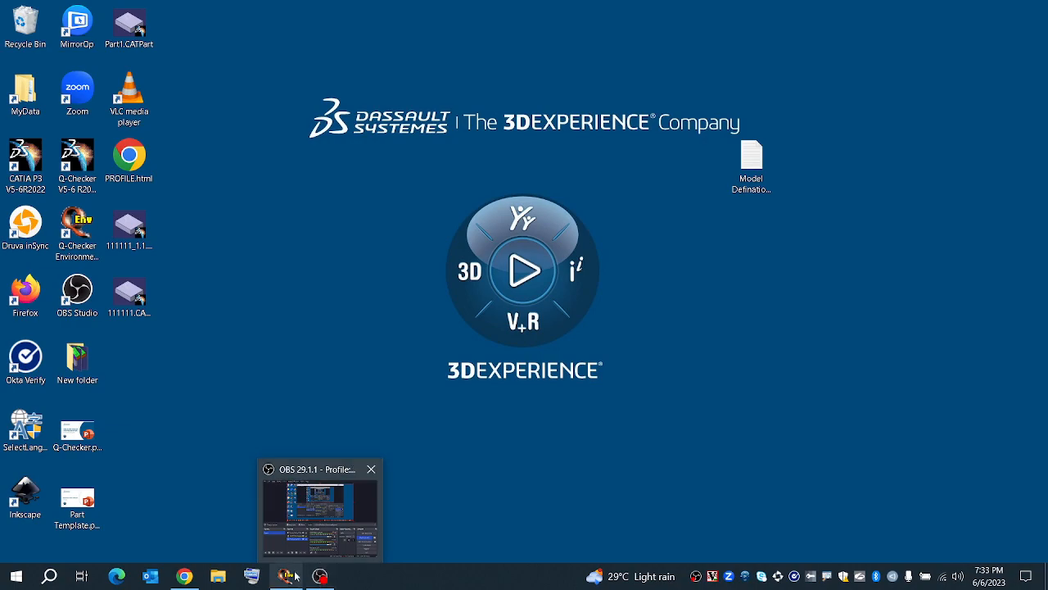
pyautogui.click(296, 581)
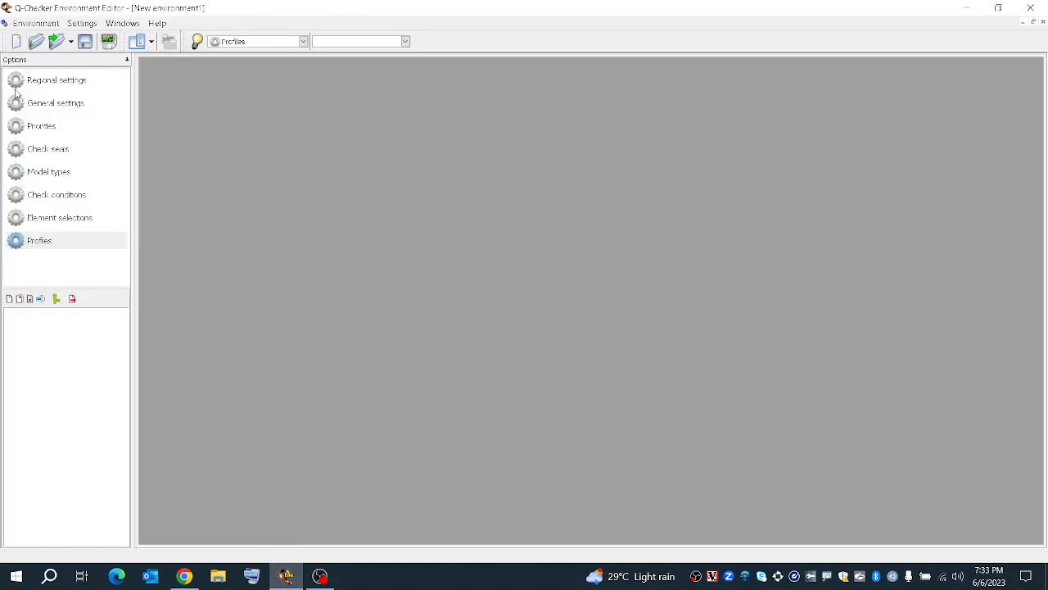
pyautogui.click(9, 300)
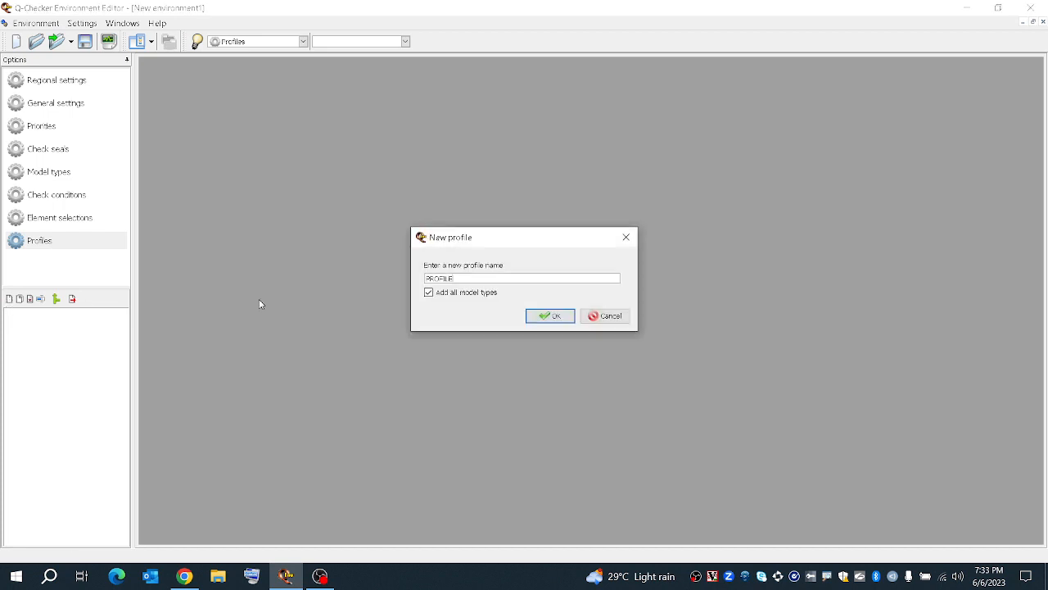
pyautogui.write('E')
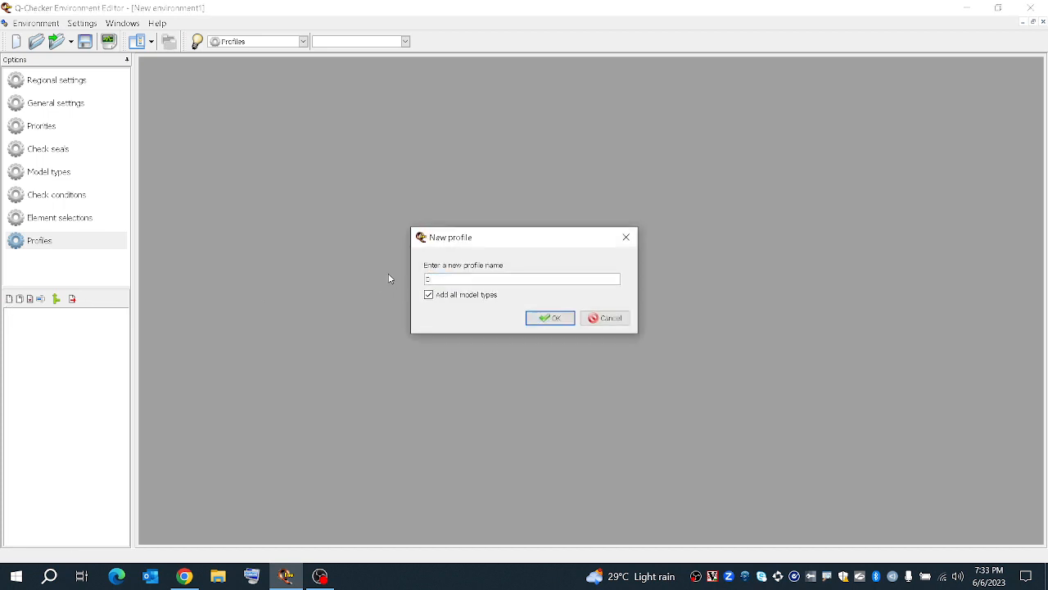
pyautogui.write('escription')
pyautogui.press('BackSpace')
pyautogui.write('/')
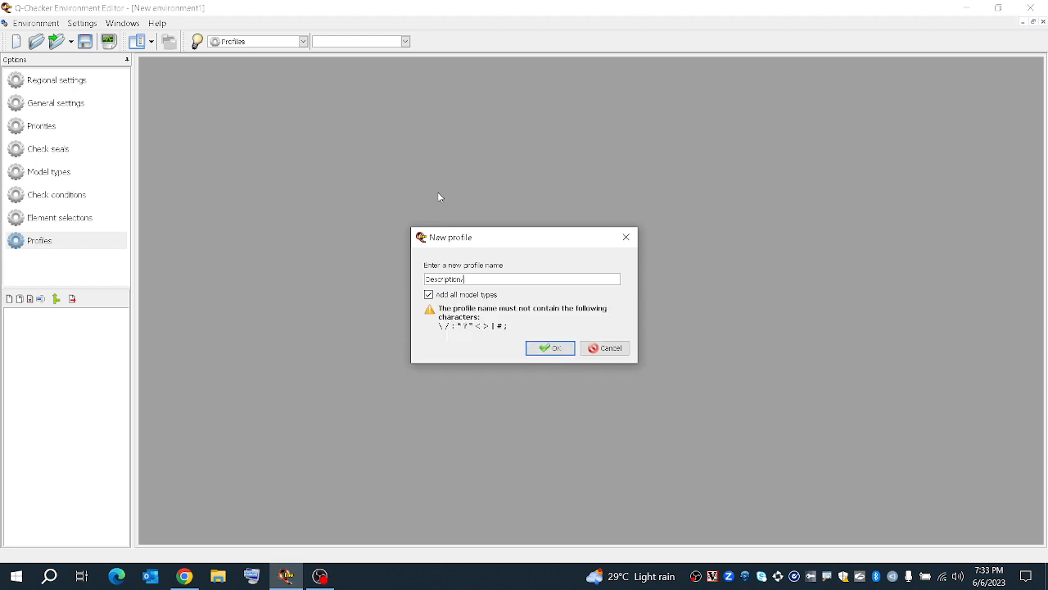
pyautogui.write('Name')
pyautogui.press('BackSpace')
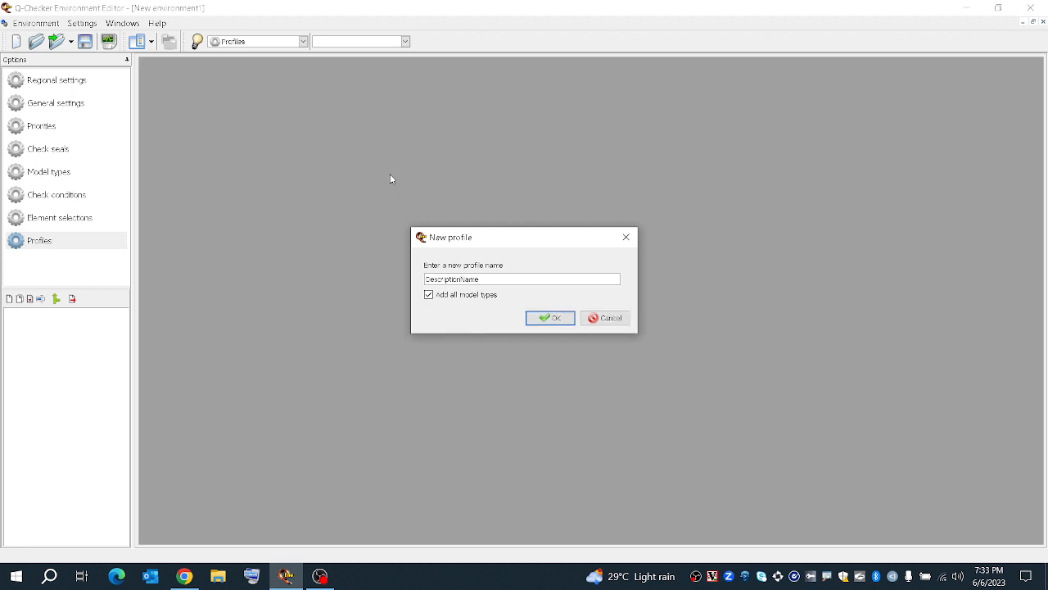
pyautogui.press('Delete')
pyautogui.press('Delete')
pyautogui.press('Delete')
pyautogui.click(529, 318)
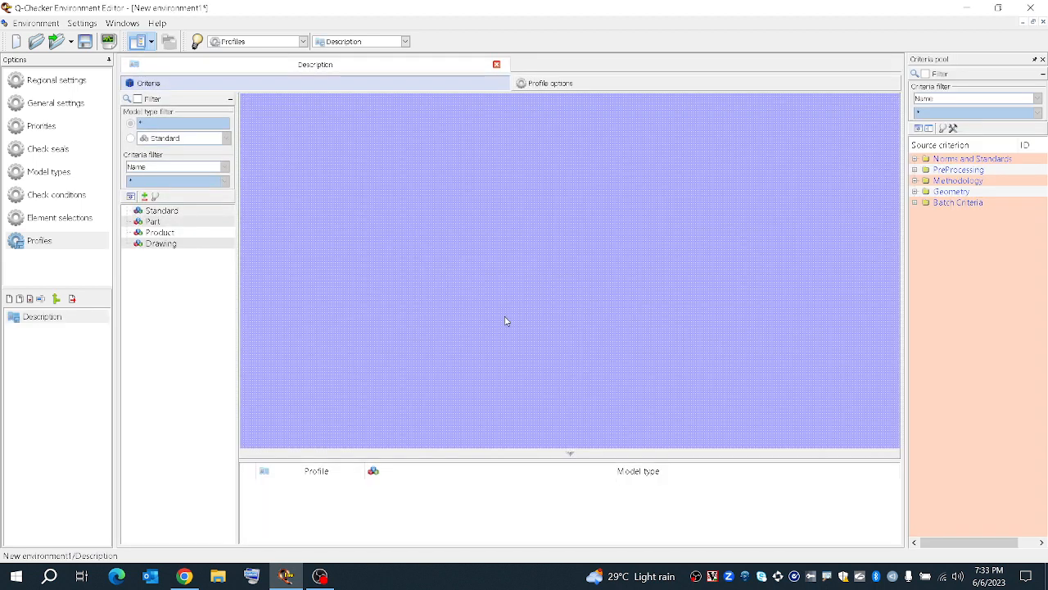
# Expand the Description/Names criteria under Norms and Standards, and widen the criteria pool and its Source criterion column
pyautogui.click(155, 222)
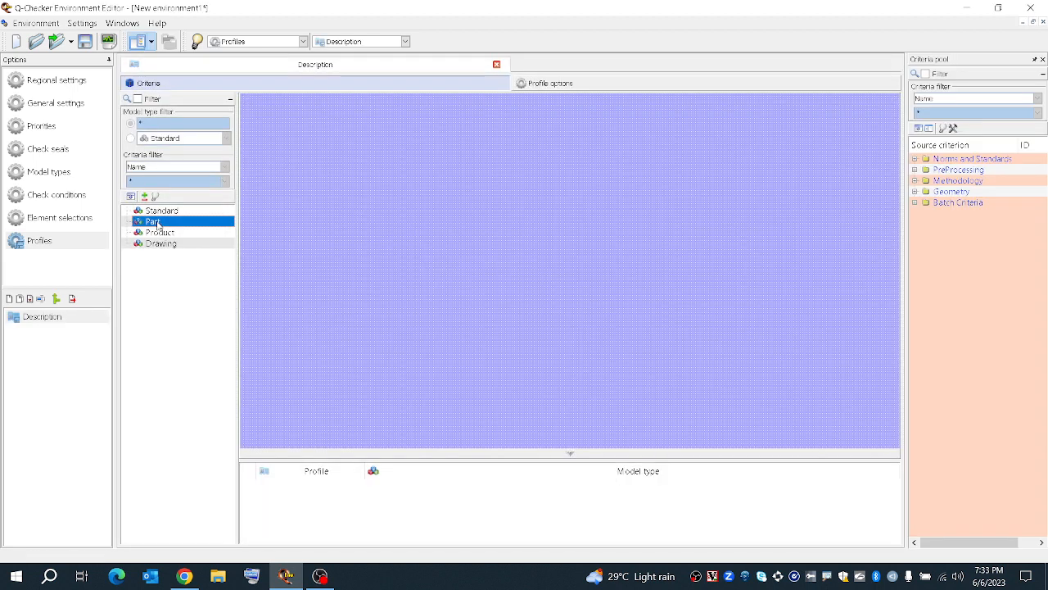
pyautogui.click(916, 181)
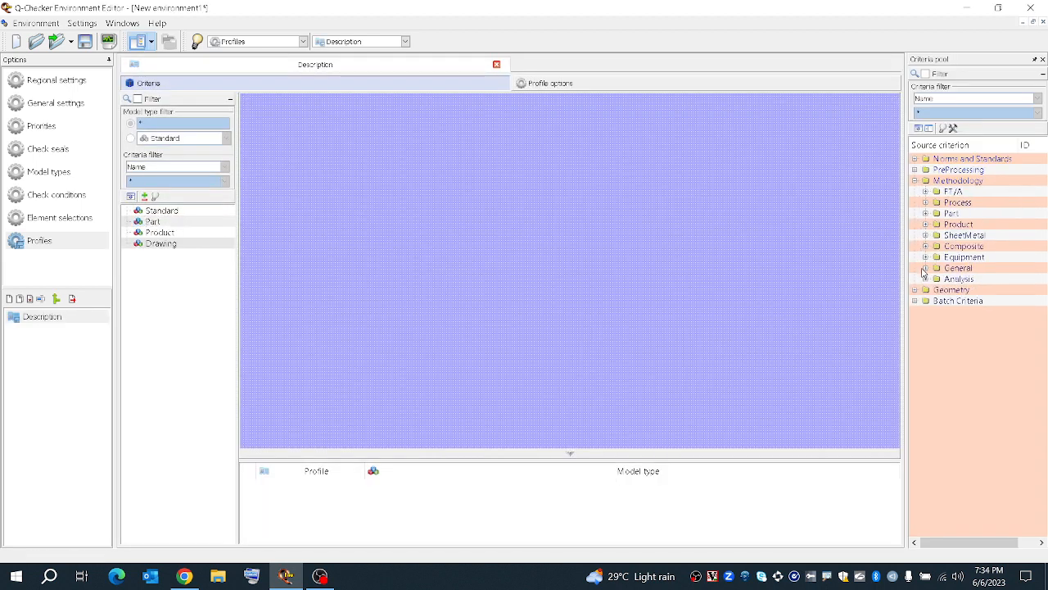
pyautogui.click(915, 181)
pyautogui.click(914, 159)
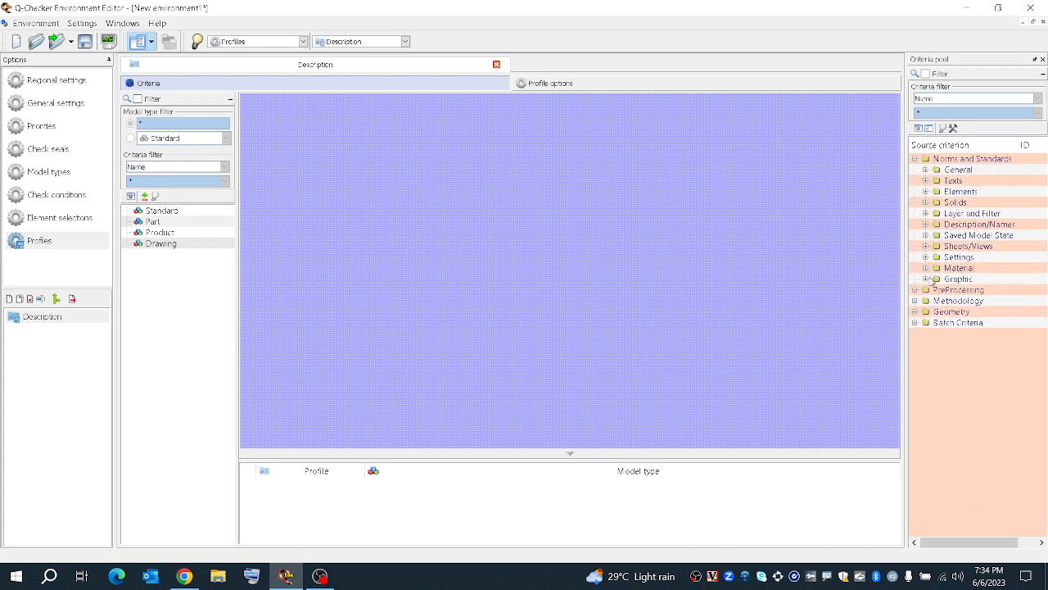
pyautogui.click(925, 224)
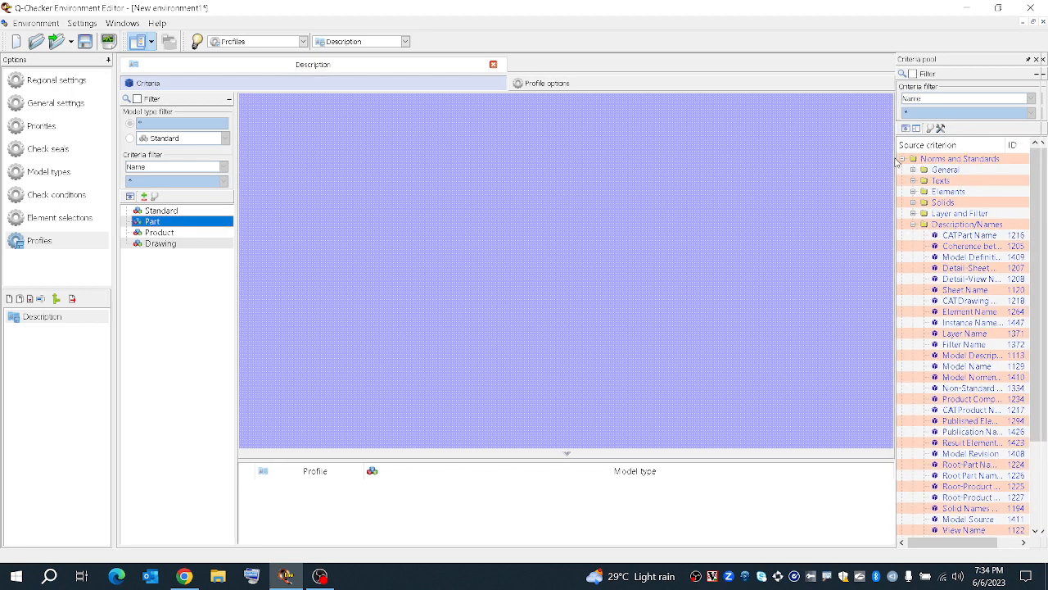
pyautogui.moveTo(905, 159); pyautogui.dragTo(720, 176)
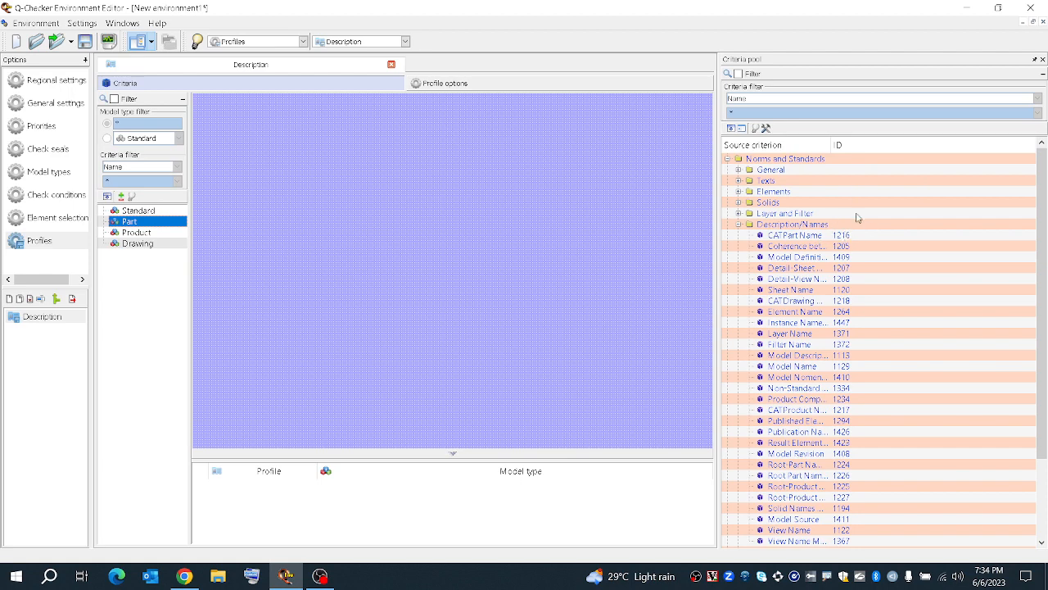
pyautogui.moveTo(834, 147); pyautogui.dragTo(912, 152)
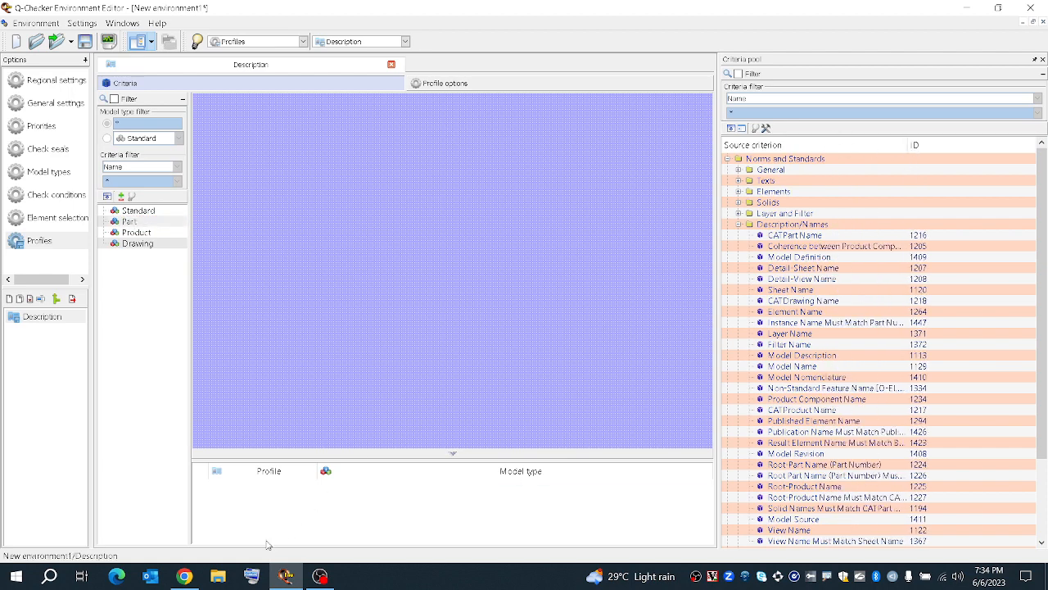
# Launch CATIA V5 with Q-Checker from the desktop and close the empty Product1 document
pyautogui.click(286, 576)
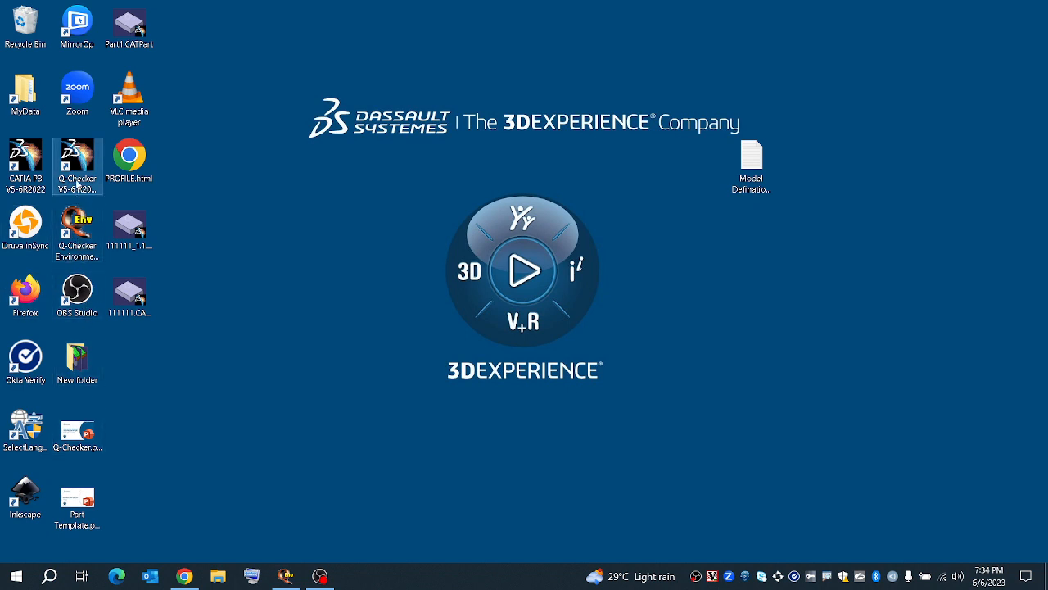
pyautogui.rightClick(461, 147)
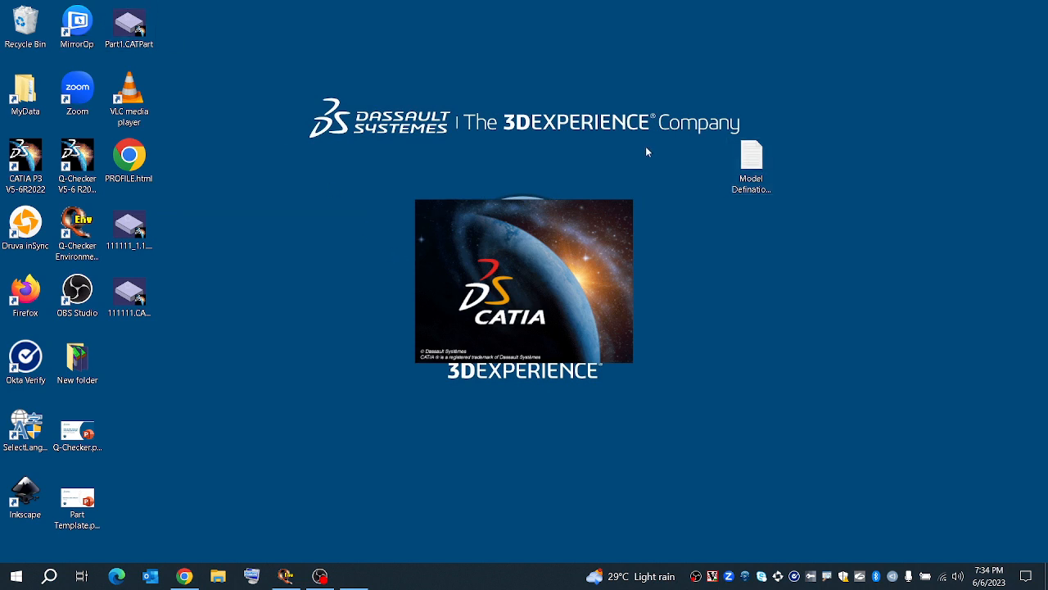
pyautogui.rightClick(328, 221)
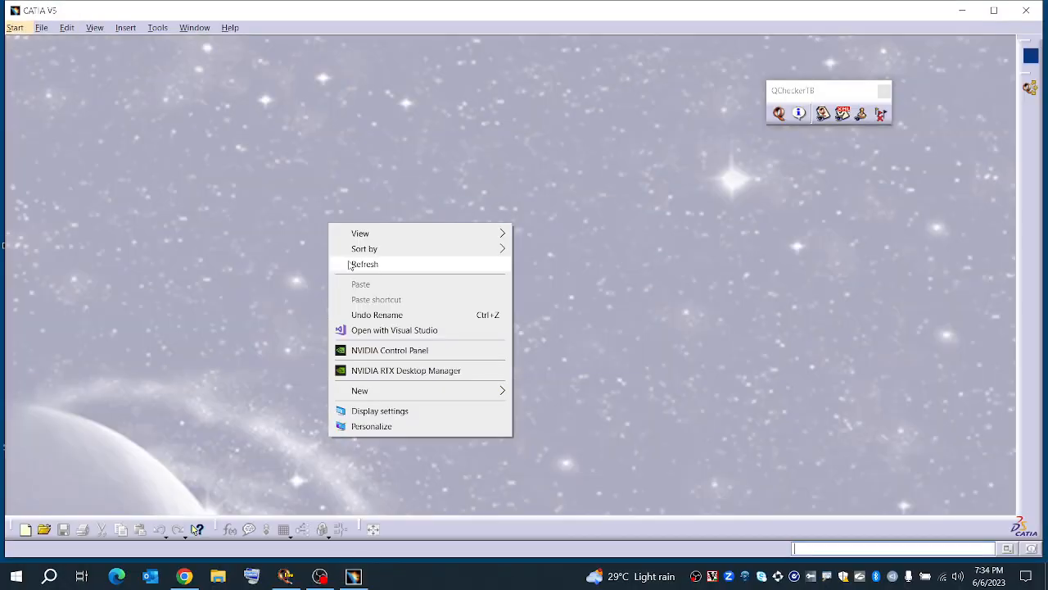
pyautogui.click(352, 264)
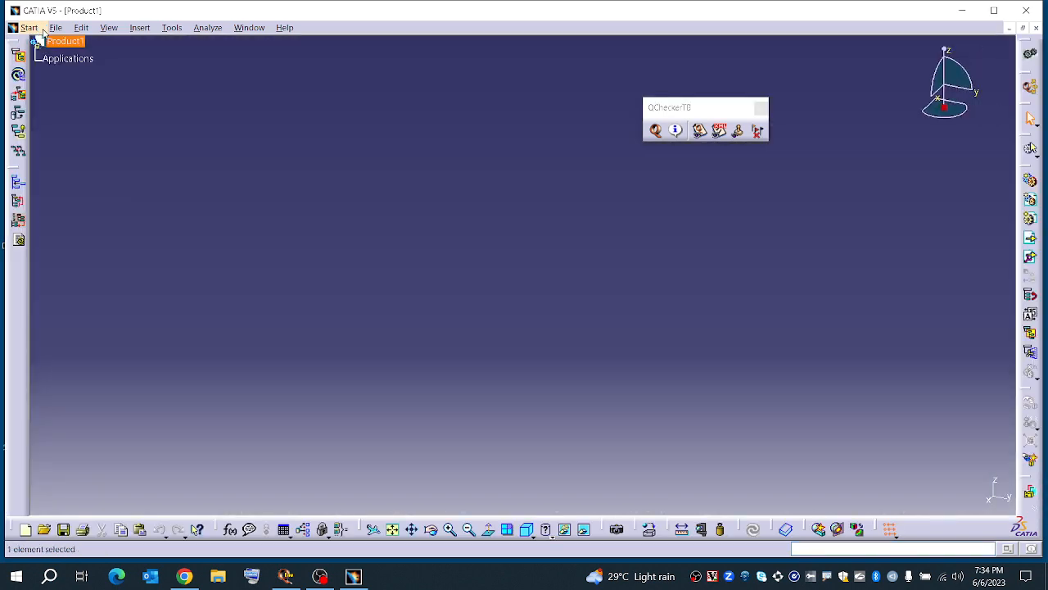
pyautogui.click(56, 27)
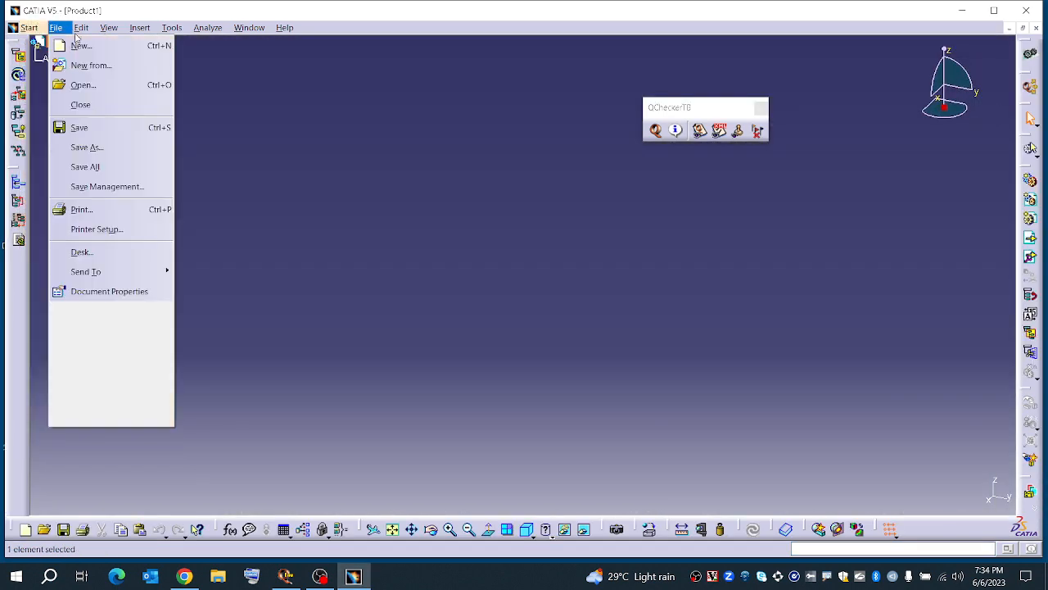
pyautogui.click(79, 103)
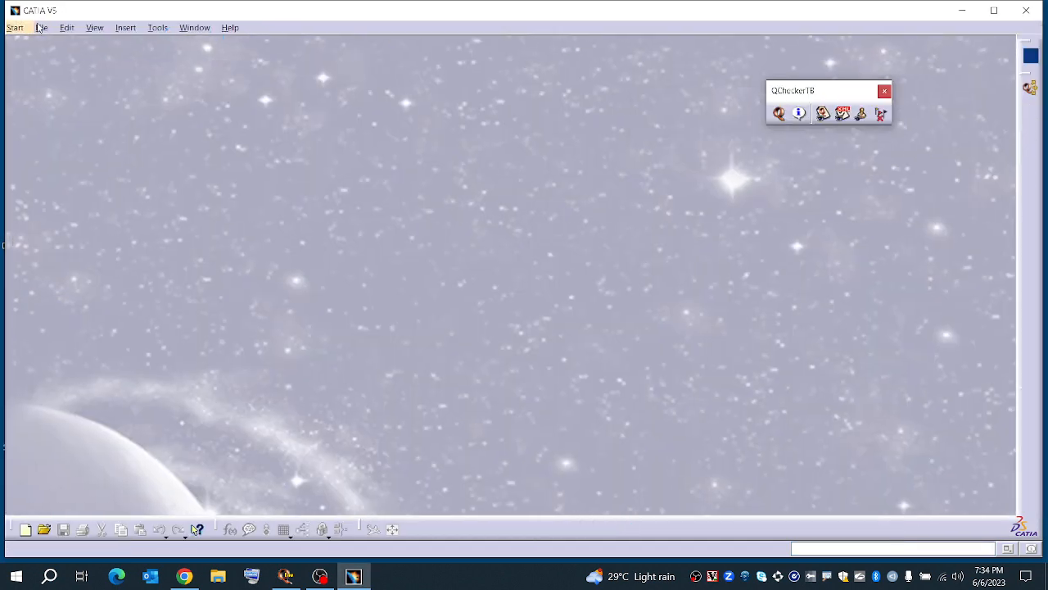
# Open the part file 111111.CATPart from the Desktop folder
pyautogui.click(40, 27)
pyautogui.click(64, 84)
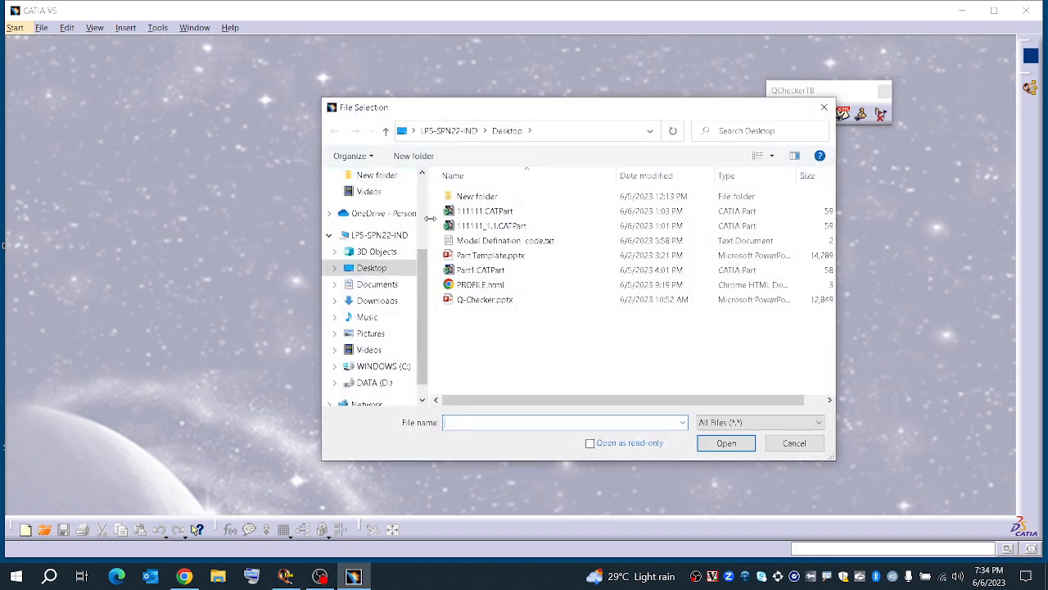
pyautogui.click(502, 212)
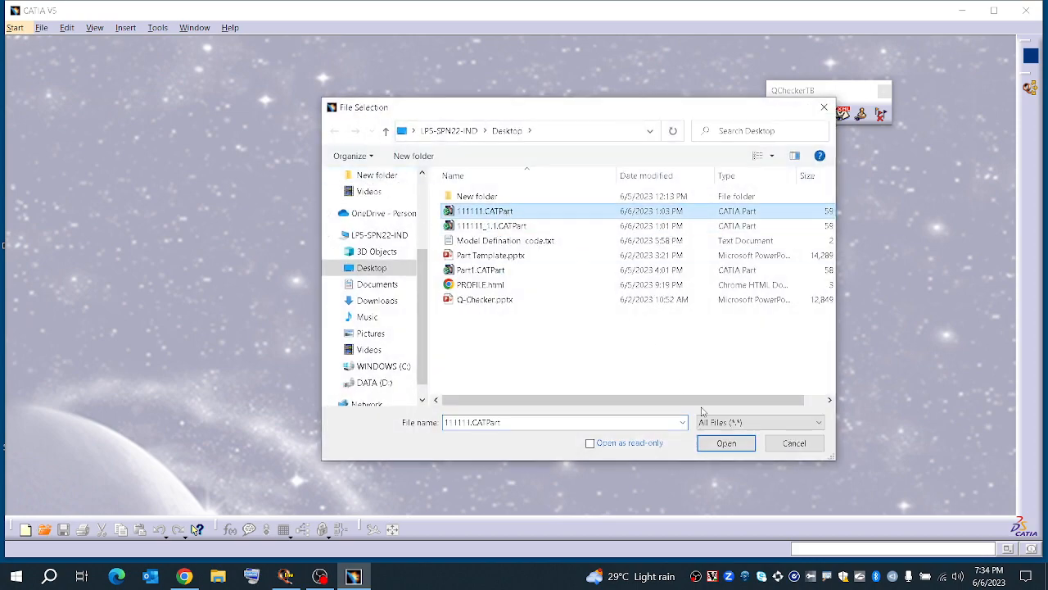
pyautogui.click(727, 443)
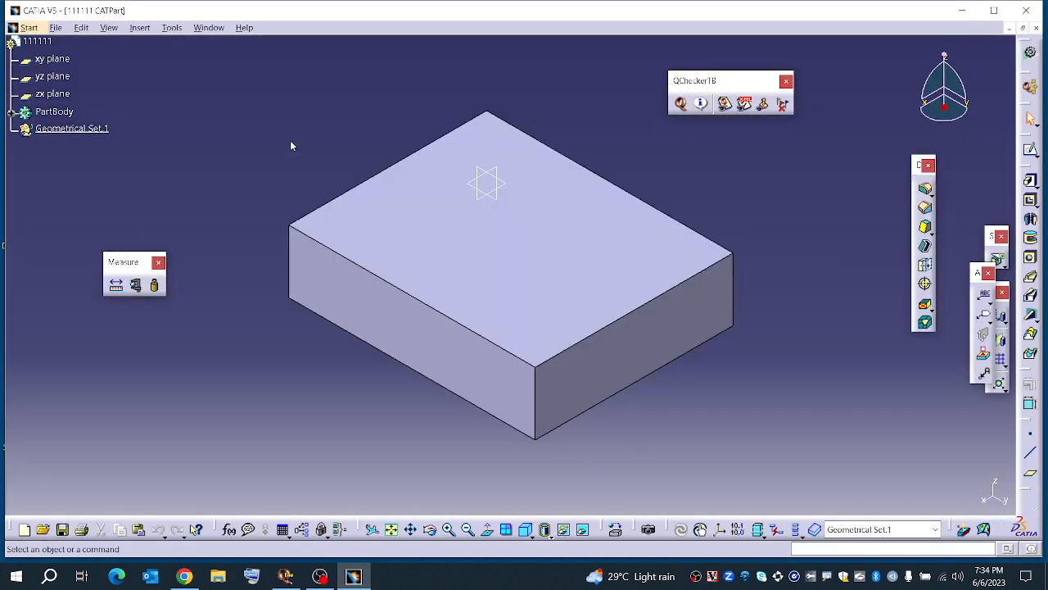
# Open the product properties of the root part 111111 and set its part number to Part1
pyautogui.click(37, 41)
pyautogui.rightClick(48, 41)
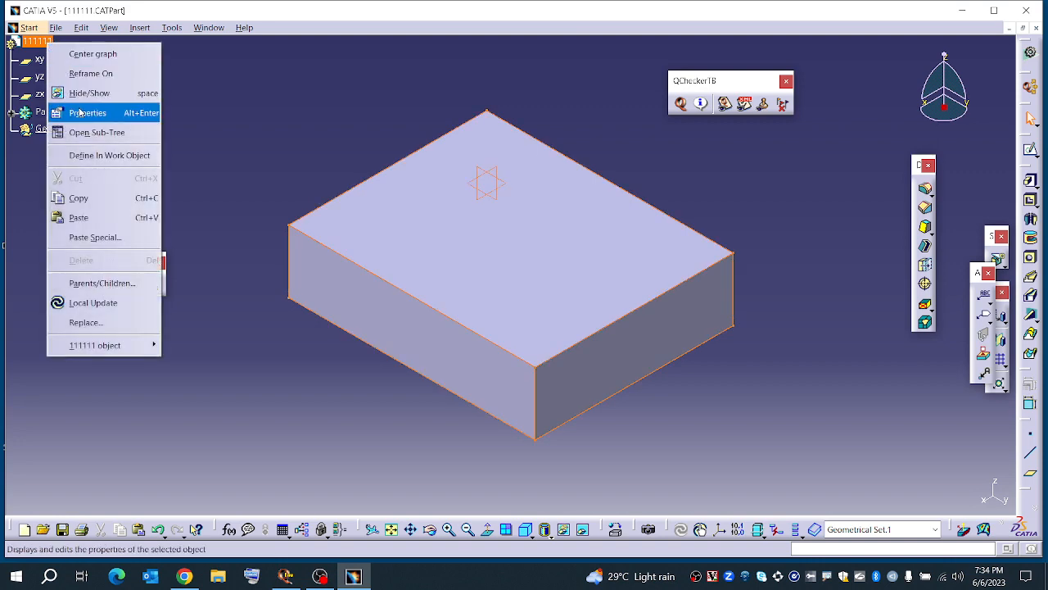
pyautogui.click(82, 112)
pyautogui.click(751, 160)
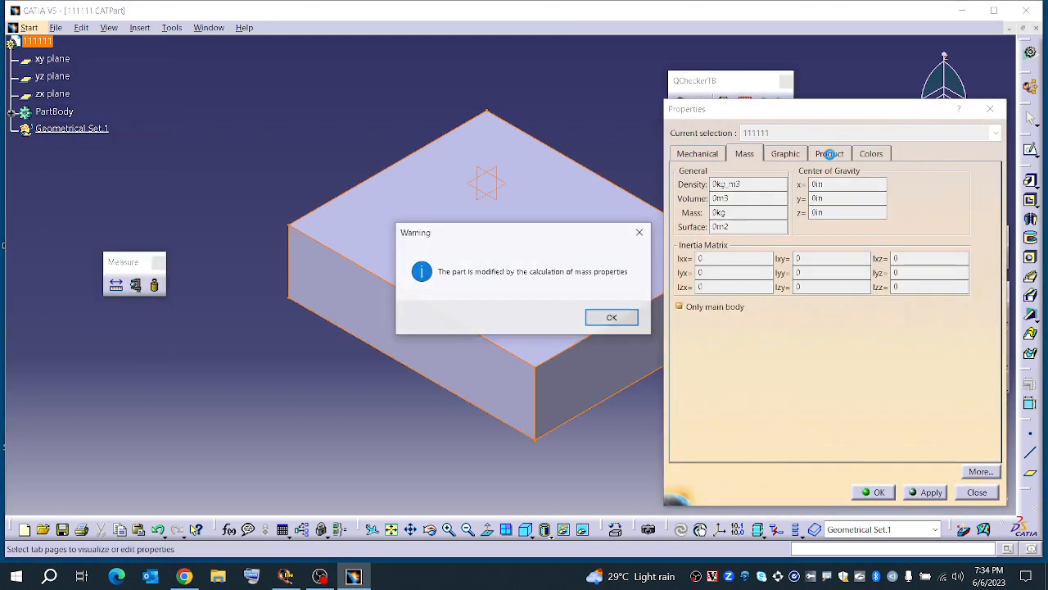
pyautogui.click(606, 318)
pyautogui.click(827, 155)
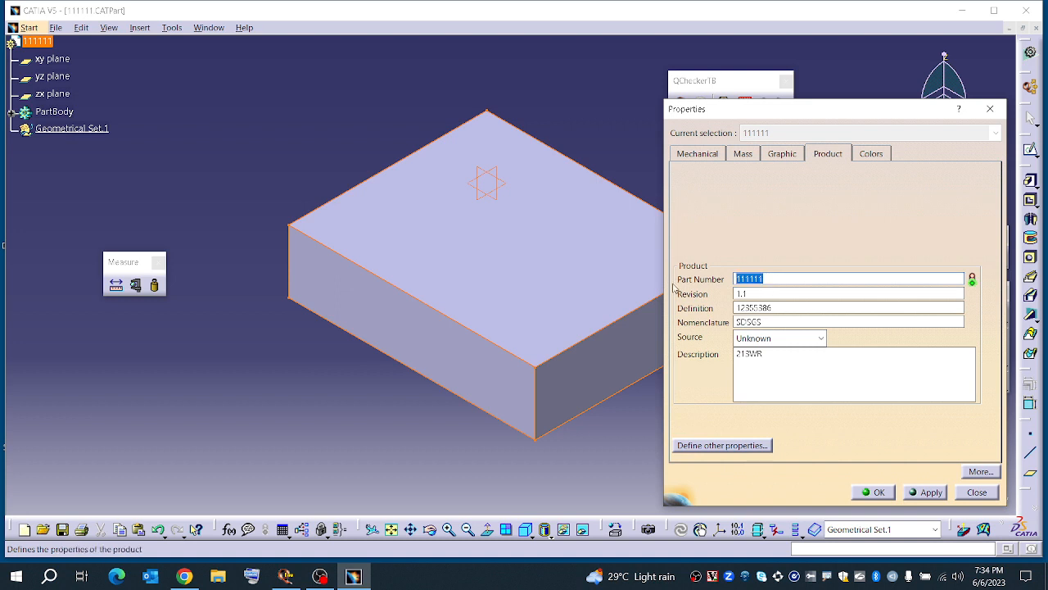
pyautogui.write('Part1')
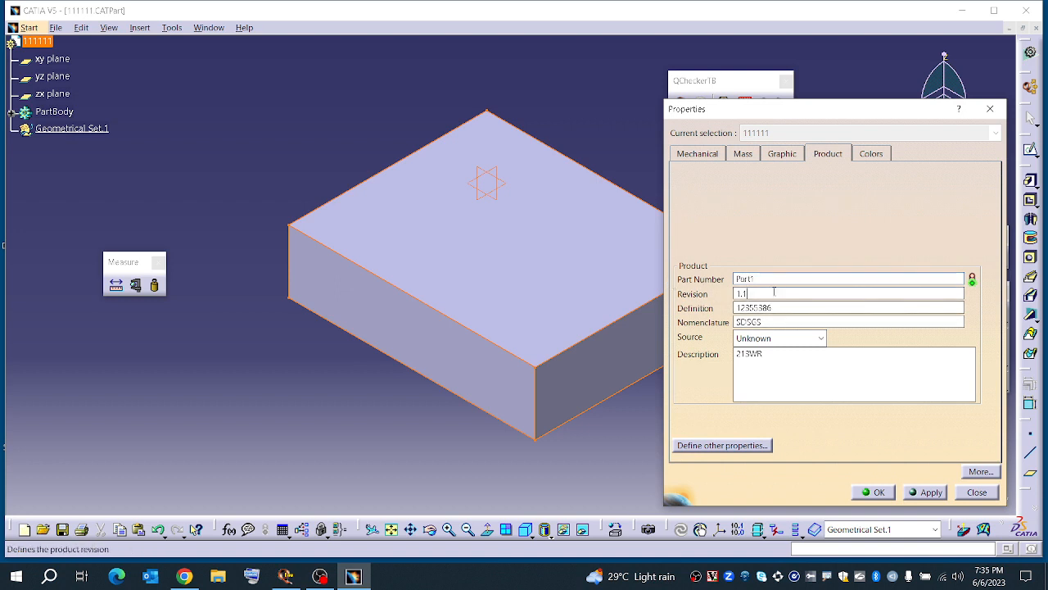
# Clear the part's revision, definition, nomenclature and description, and accept the properties
pyautogui.press('Tab')
pyautogui.press('BackSpace')
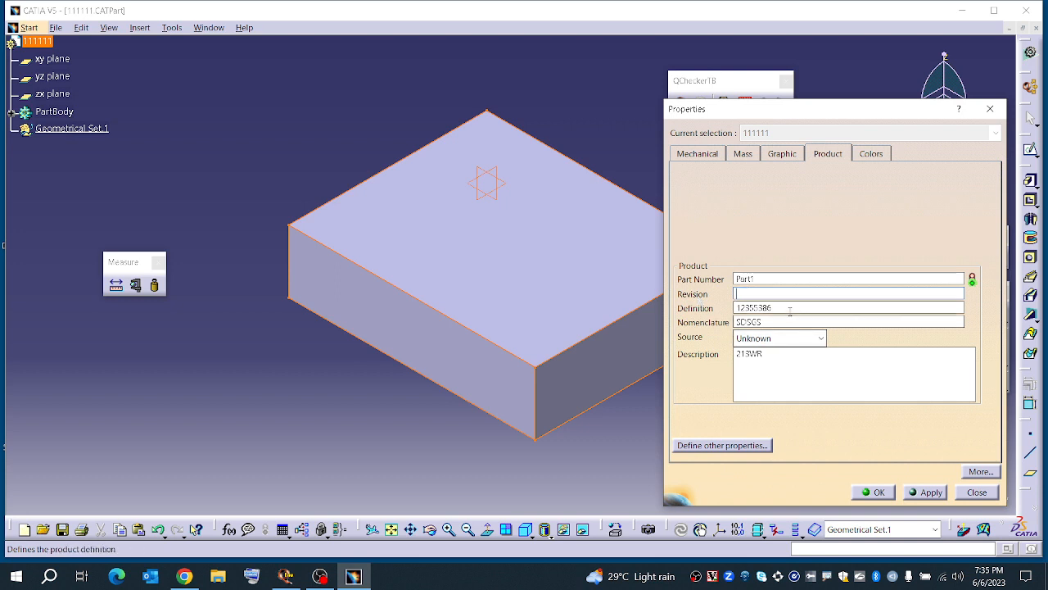
pyautogui.press('Tab')
pyautogui.press('BackSpace')
pyautogui.press('Tab')
pyautogui.press('BackSpace')
pyautogui.press('Tab')
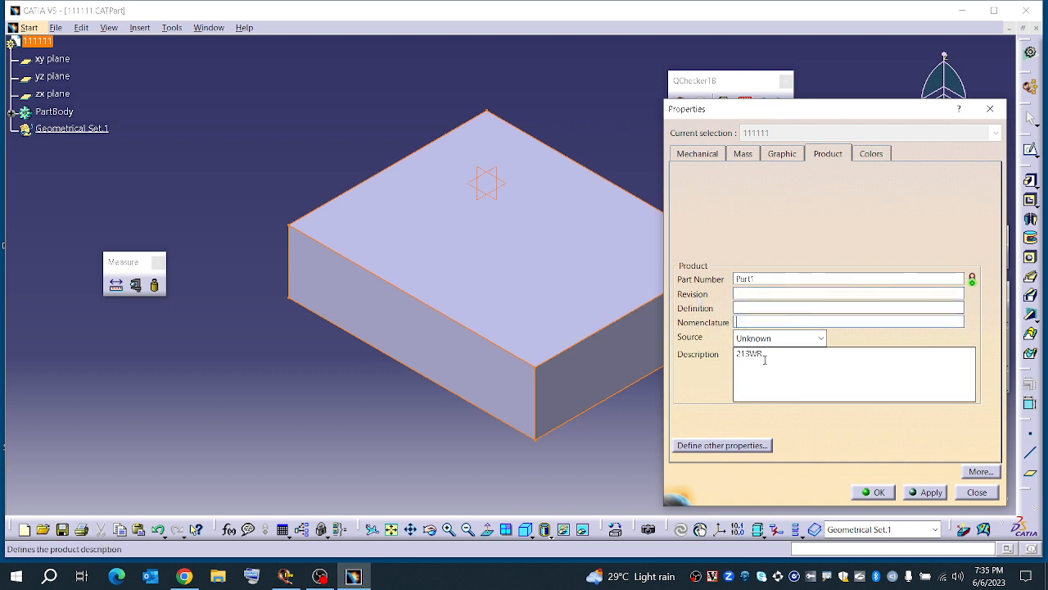
pyautogui.press('BackSpace')
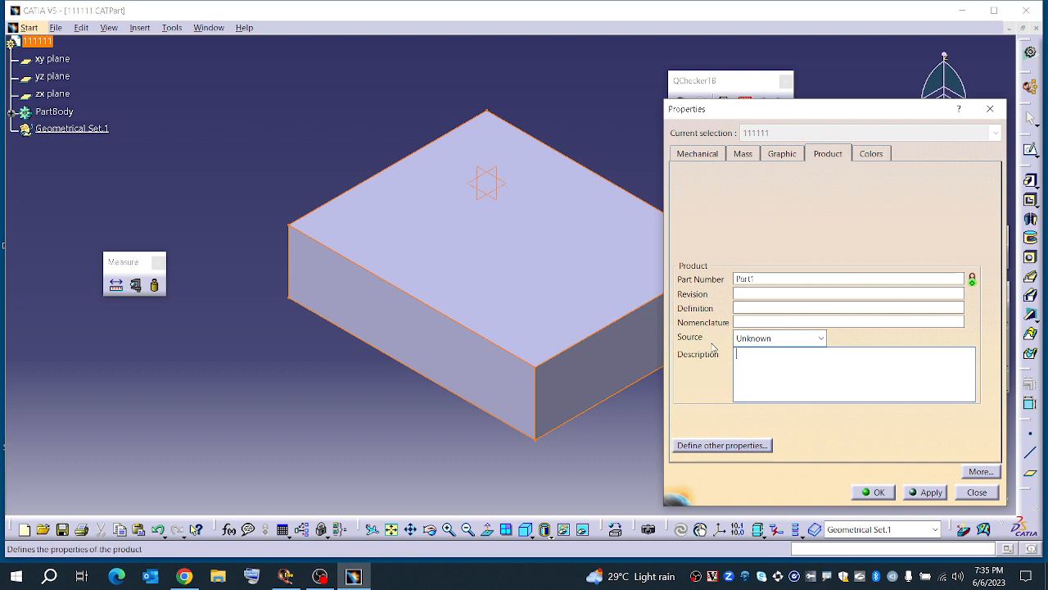
pyautogui.click(873, 495)
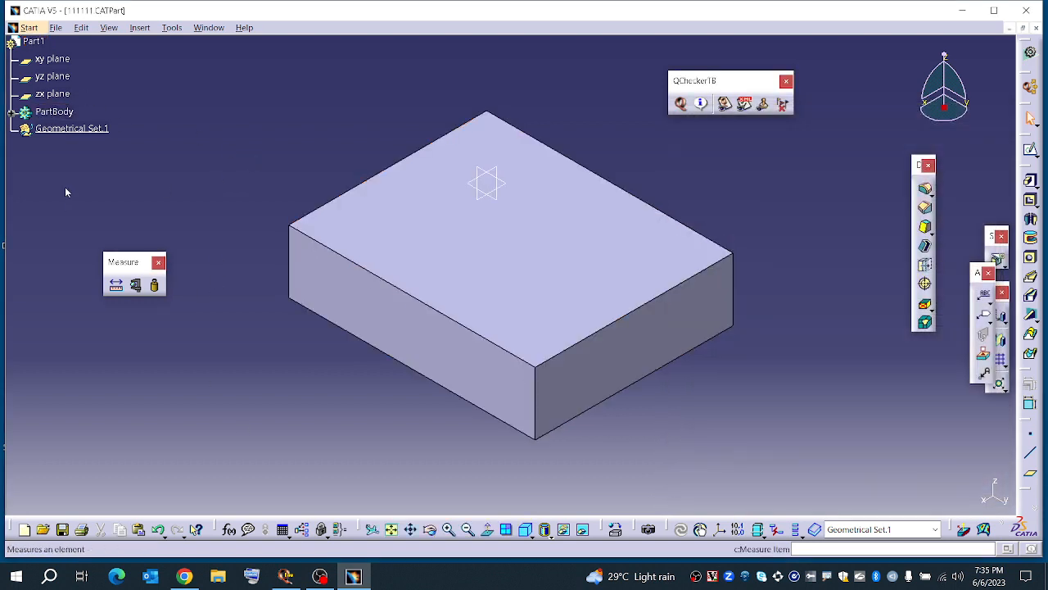
# Delete Geometrical Set.1 from the part's specification tree
pyautogui.rightClick(74, 128)
pyautogui.click(104, 348)
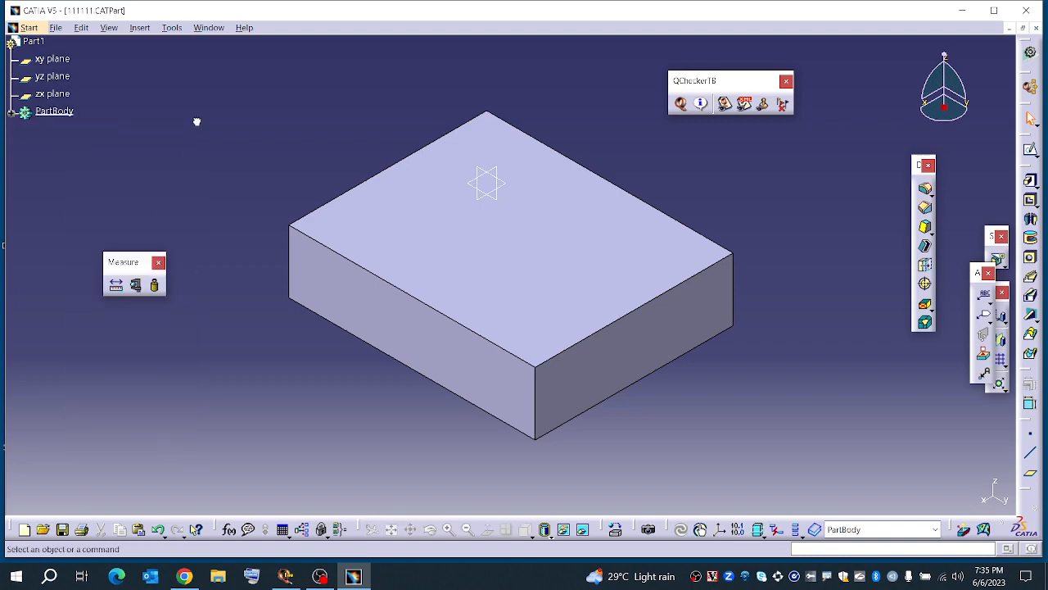
# Switch to the Q-Checker Environment Editor and add the Model Name criterion to the Part model type, ready for entering its name definition
pyautogui.click(289, 581)
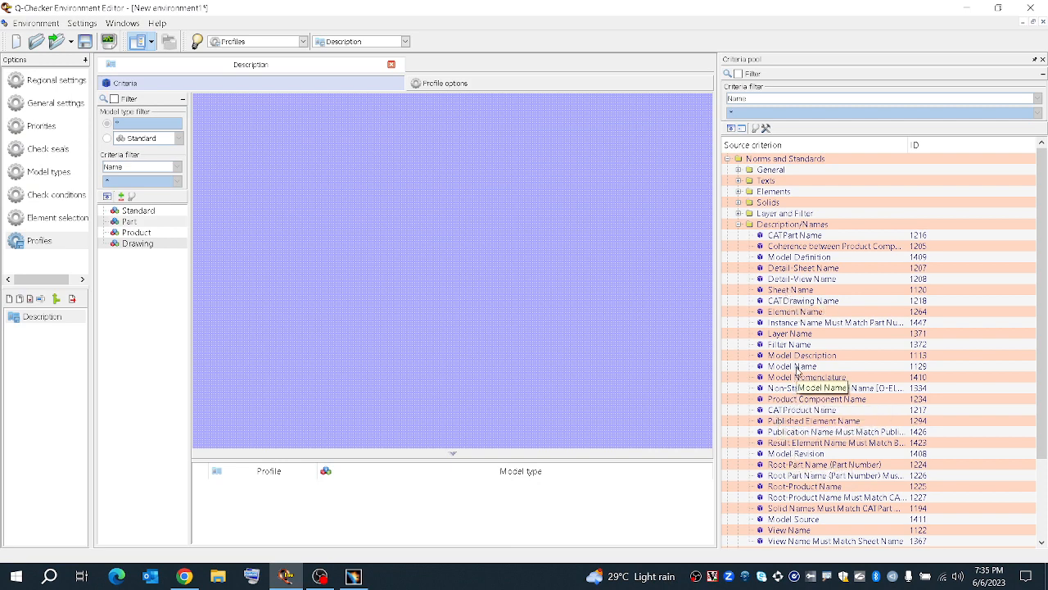
pyautogui.moveTo(792, 366); pyautogui.dragTo(144, 228)
pyautogui.click(605, 333)
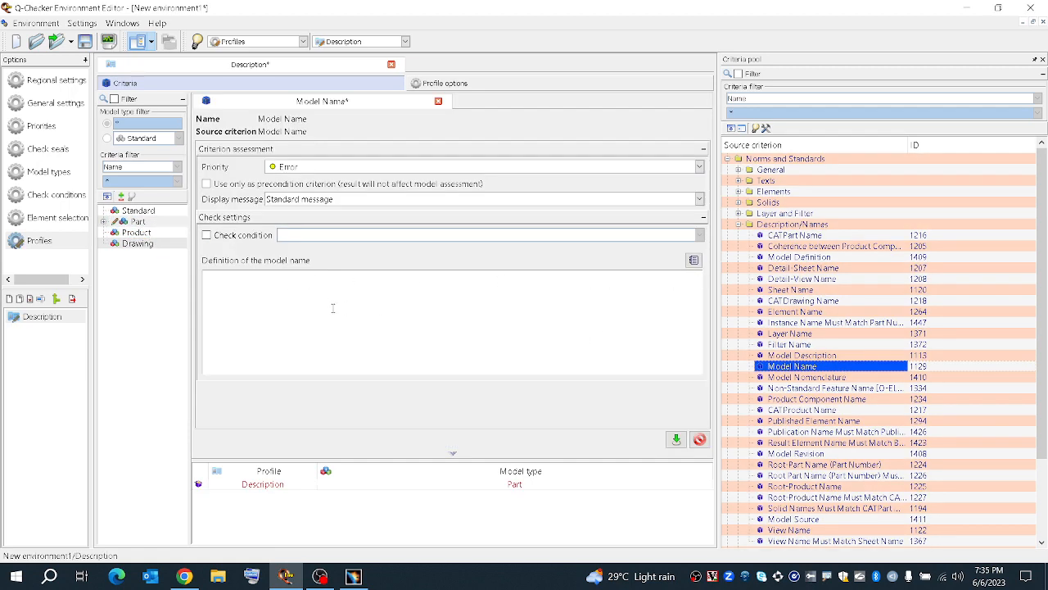
pyautogui.click(355, 321)
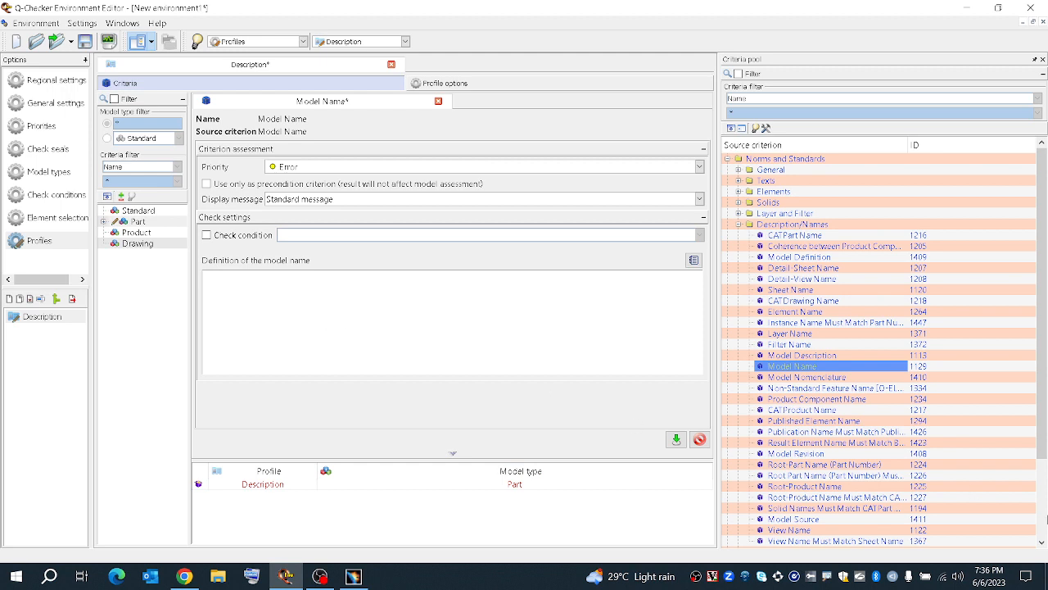
# Open Model Defination code.txt from the desktop and copy the BEGIN_BLOCK NOTCASESENSITIVE block with the "^[a-z0-9]+$" pattern
pyautogui.click(1047, 577)
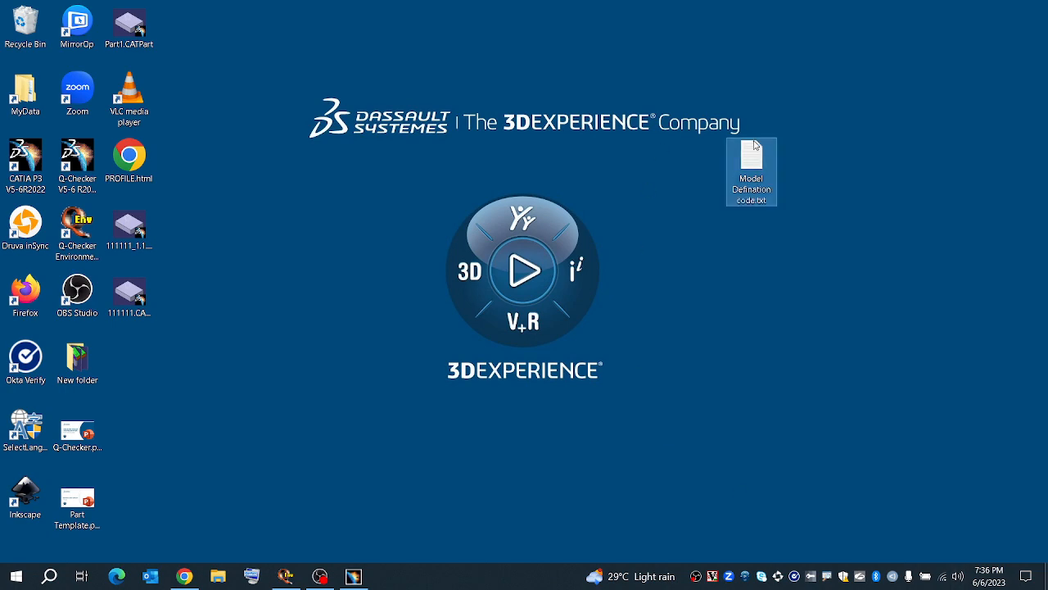
pyautogui.doubleClick(755, 145)
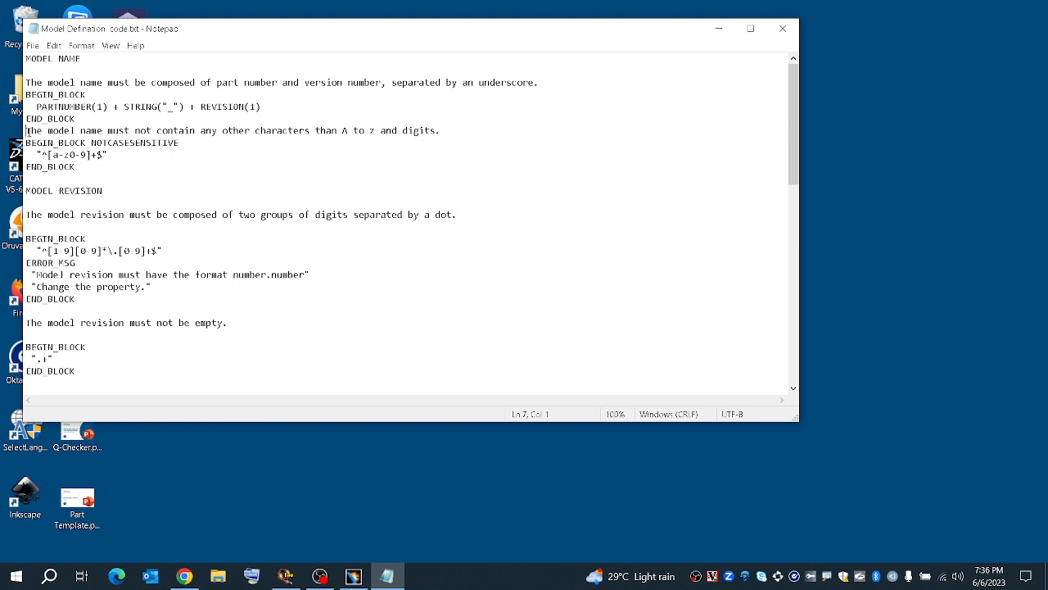
pyautogui.moveTo(27, 131); pyautogui.dragTo(441, 131)
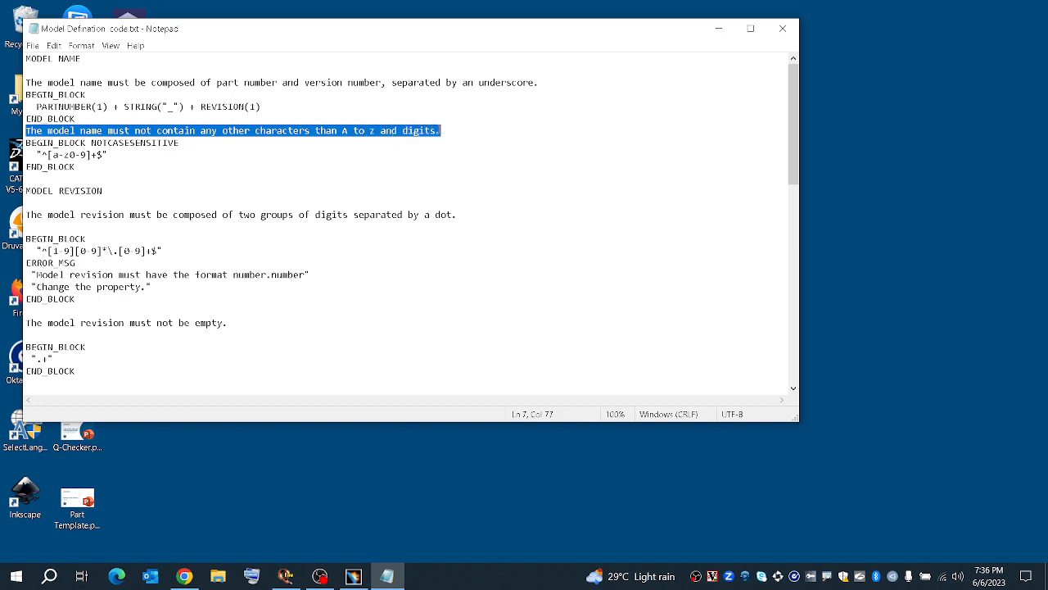
pyautogui.click(240, 174)
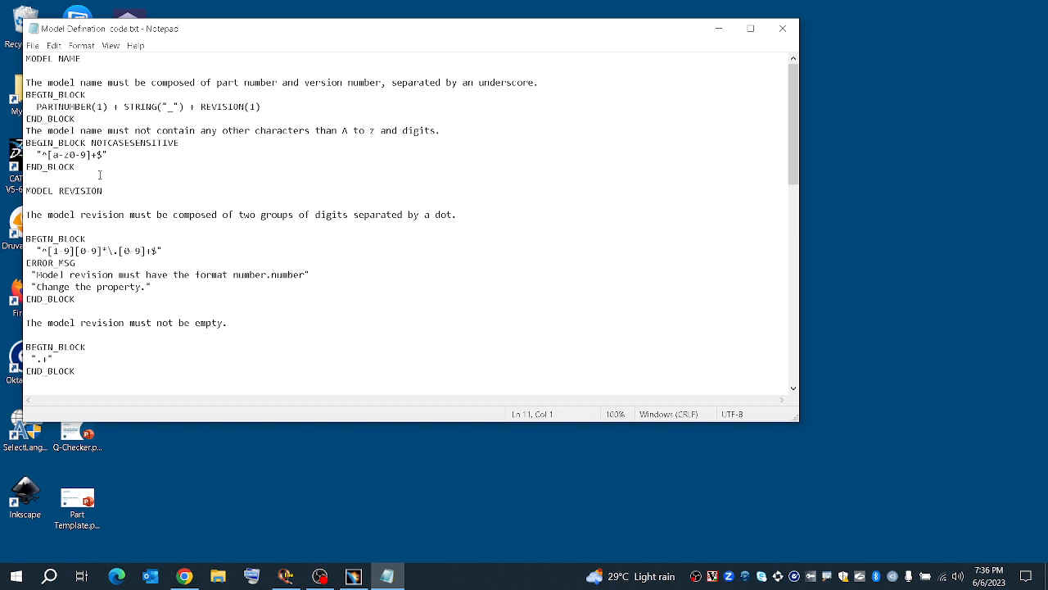
pyautogui.hotkey('shift', 'Up')
pyautogui.hotkey('shift', 'Up')
pyautogui.hotkey('shift', 'Up')
pyautogui.hotkey('ctrl', 'c')
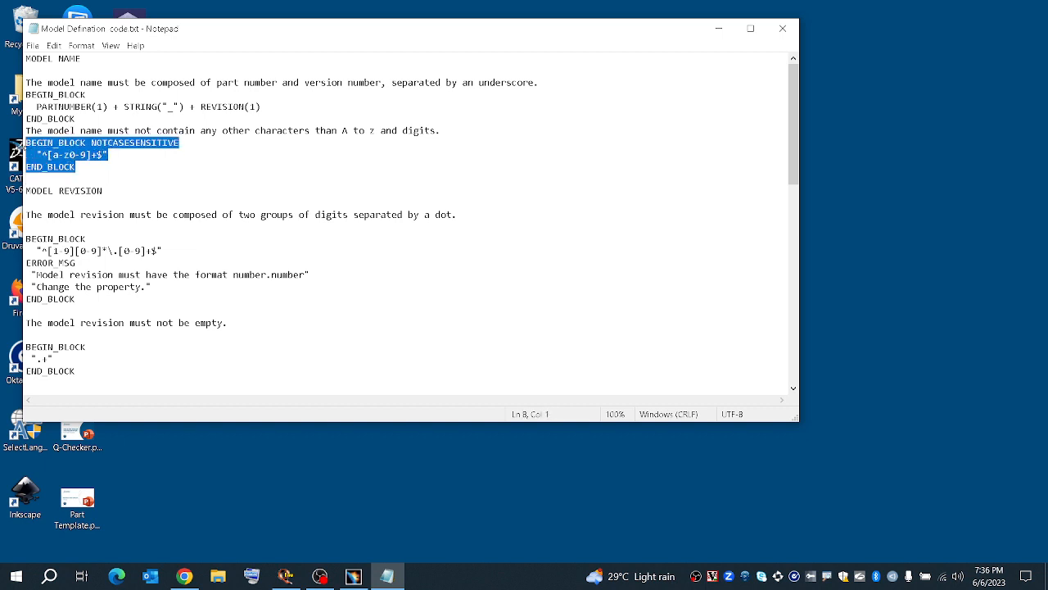
# In the Q-Checker Environment Editor, paste the copied NOTCASESENSITIVE block as the definition of the model name and apply the criterion
pyautogui.click(286, 575)
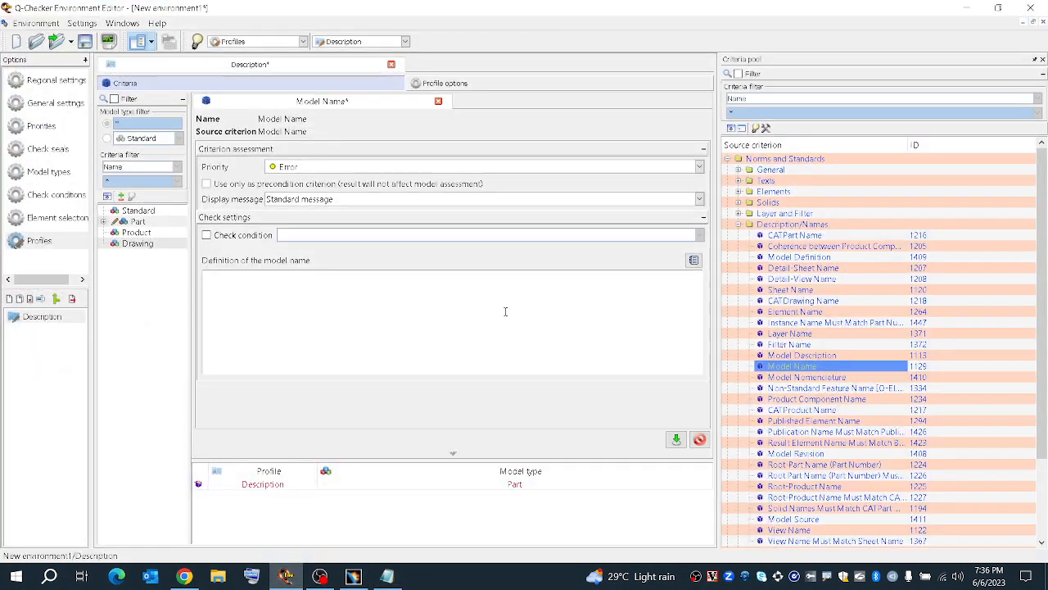
pyautogui.click(694, 260)
pyautogui.hotkey('ctrl', 'v')
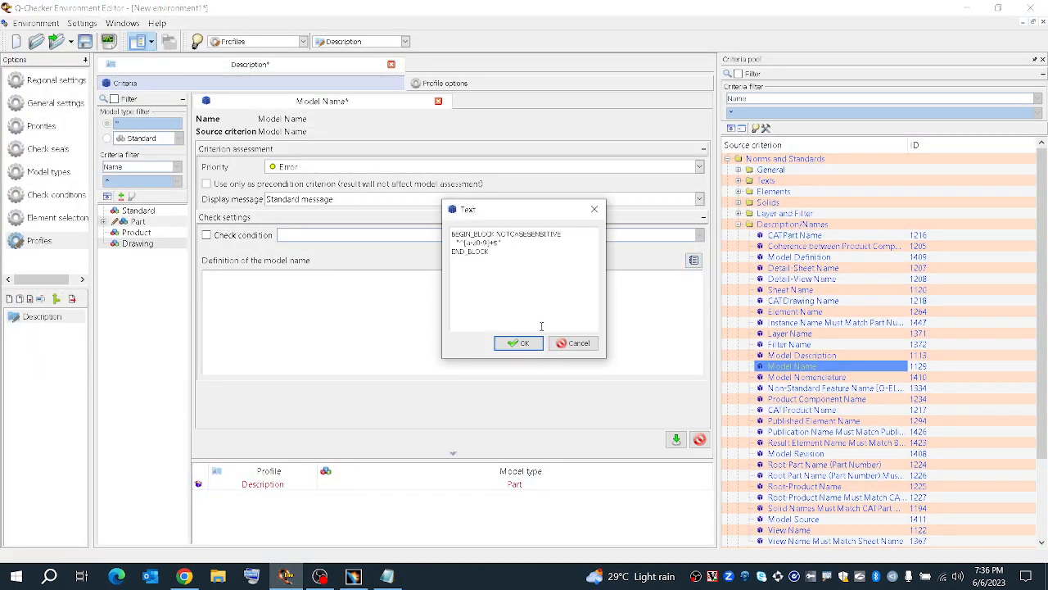
pyautogui.click(519, 342)
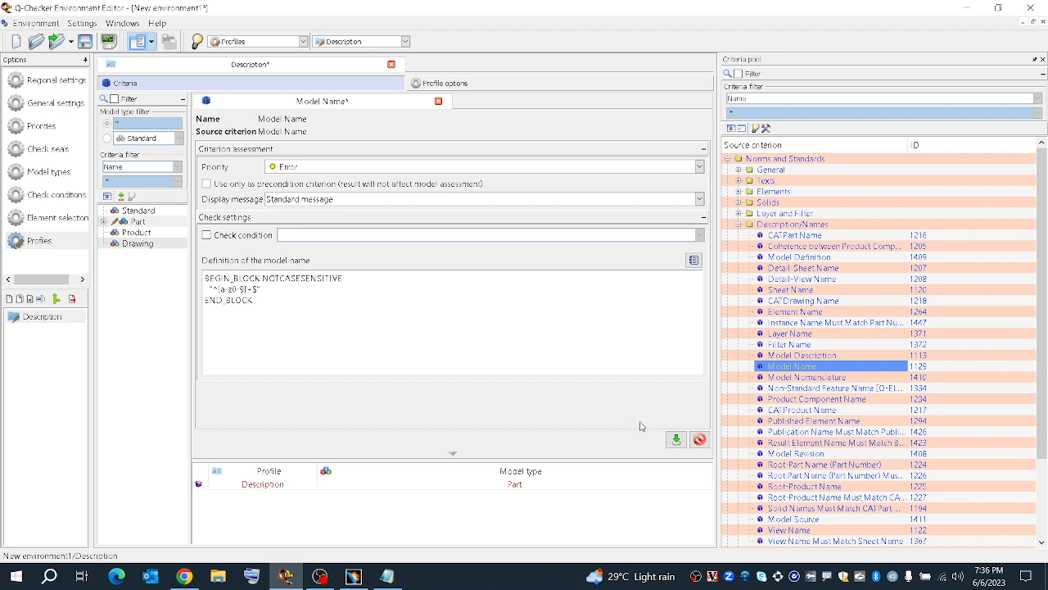
pyautogui.click(677, 439)
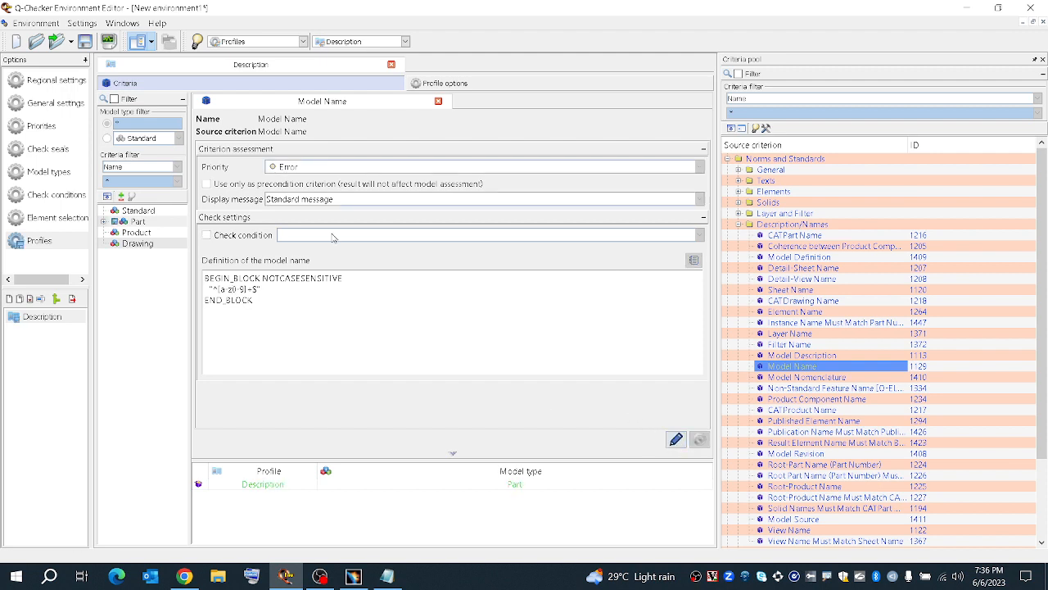
# Save the environment under the name DC
pyautogui.click(85, 41)
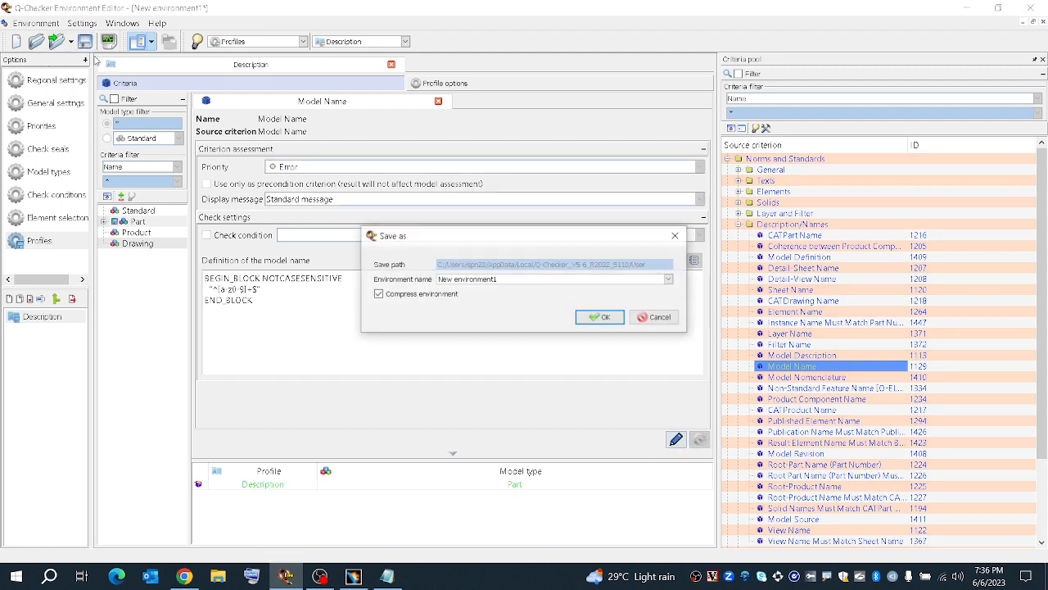
pyautogui.tripleClick(507, 280)
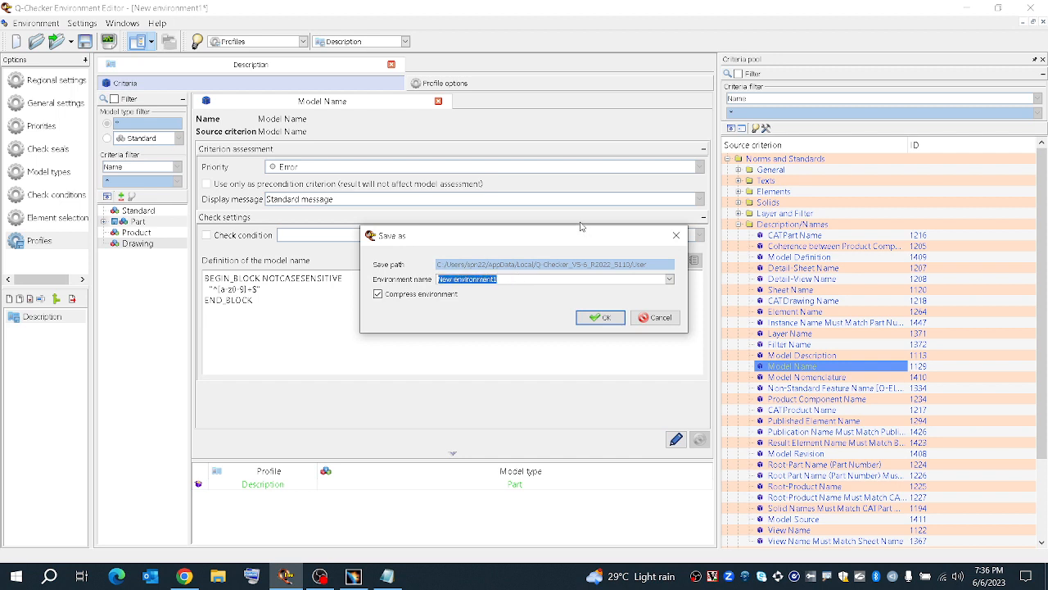
pyautogui.write('DC')
pyautogui.click(601, 319)
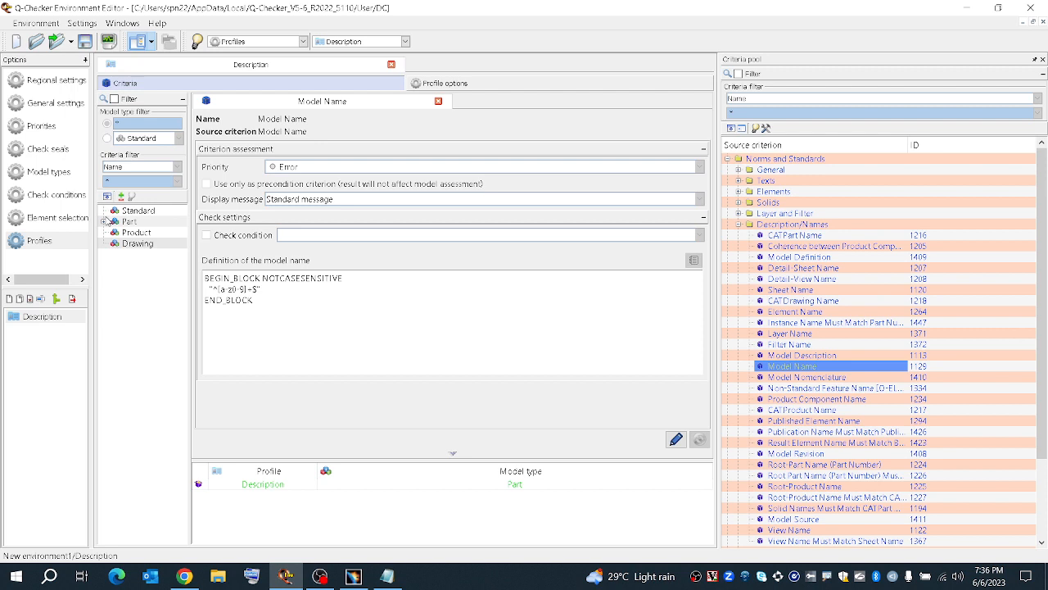
# Expand the Part model type and widen the criteria tree so that the full criterion name can be read
pyautogui.click(106, 221)
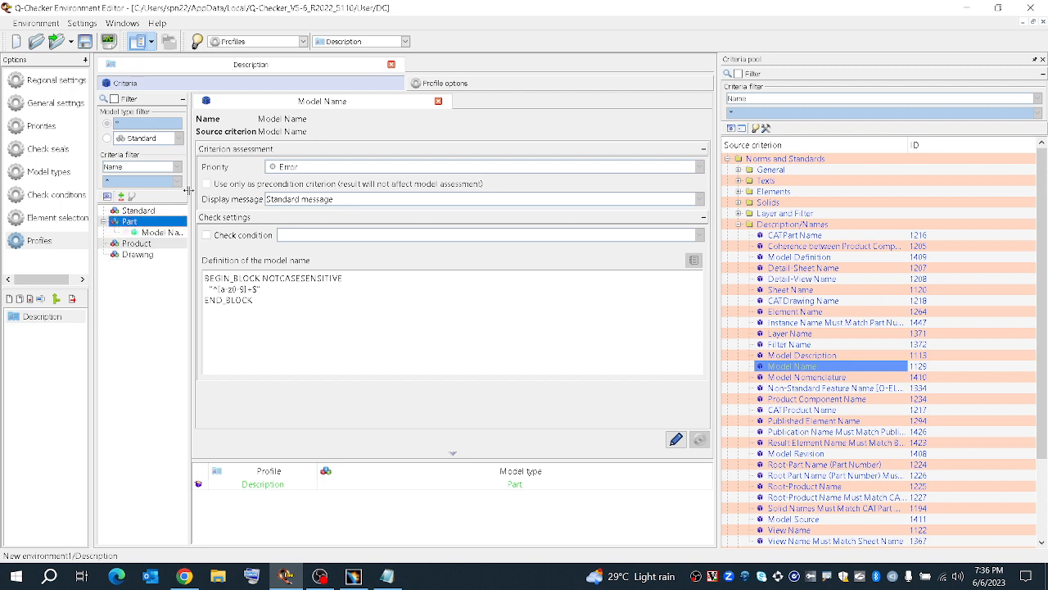
pyautogui.click(193, 180)
pyautogui.moveTo(186, 167); pyautogui.dragTo(230, 168)
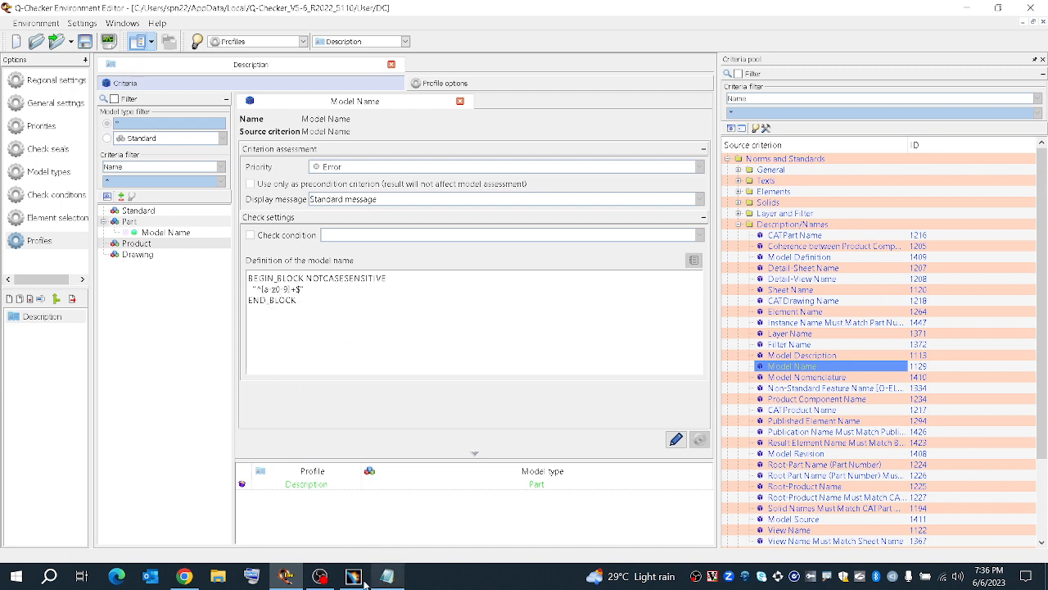
# Switch to CATIA, start Q-Checker on 111111.CATPart and set the environment type to USR
pyautogui.moveTo(320, 578)
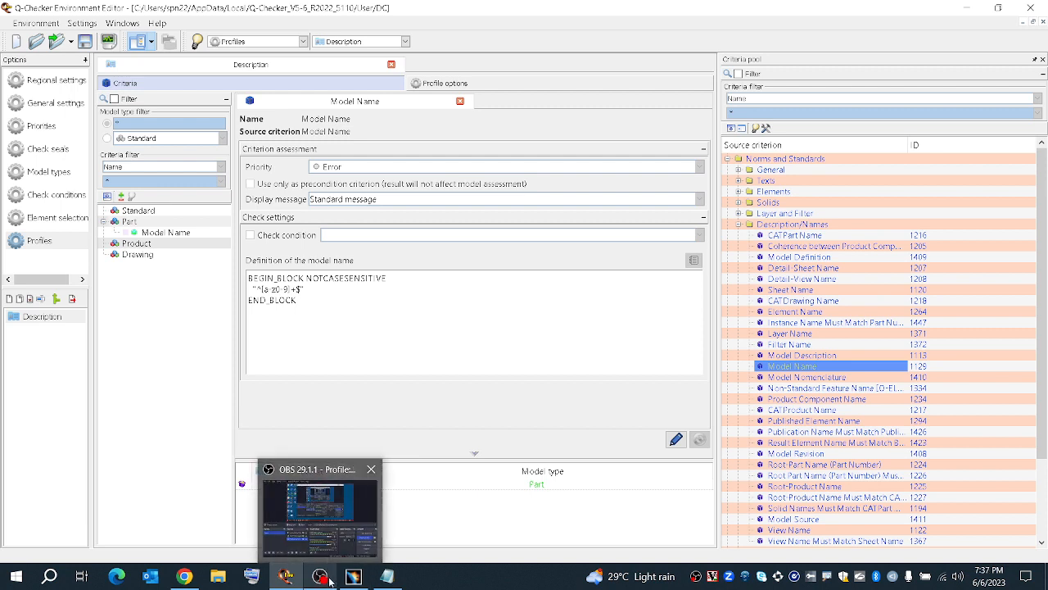
pyautogui.moveTo(369, 586)
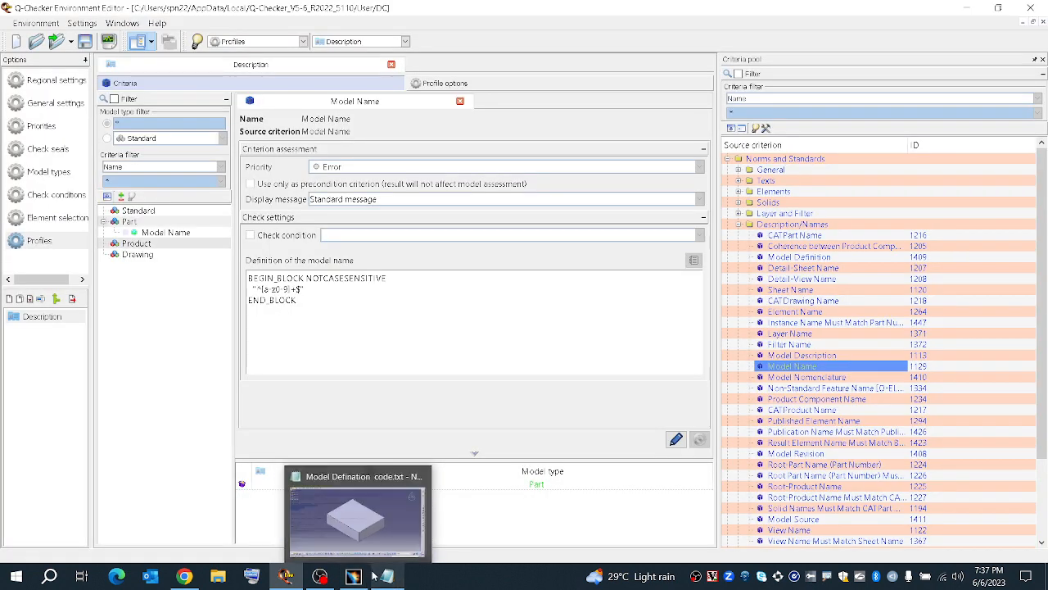
pyautogui.click(344, 579)
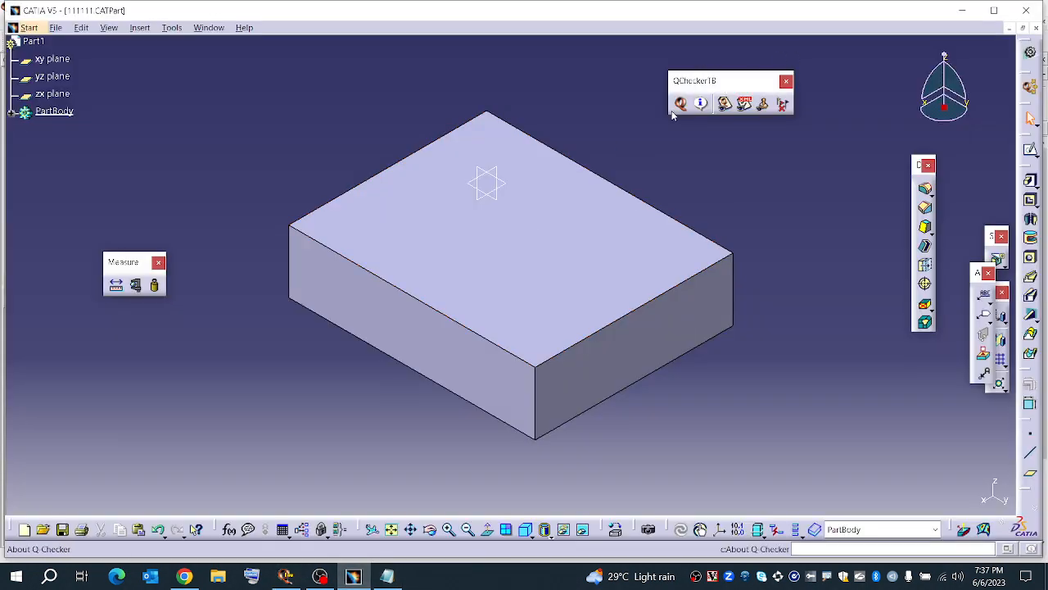
pyautogui.click(679, 103)
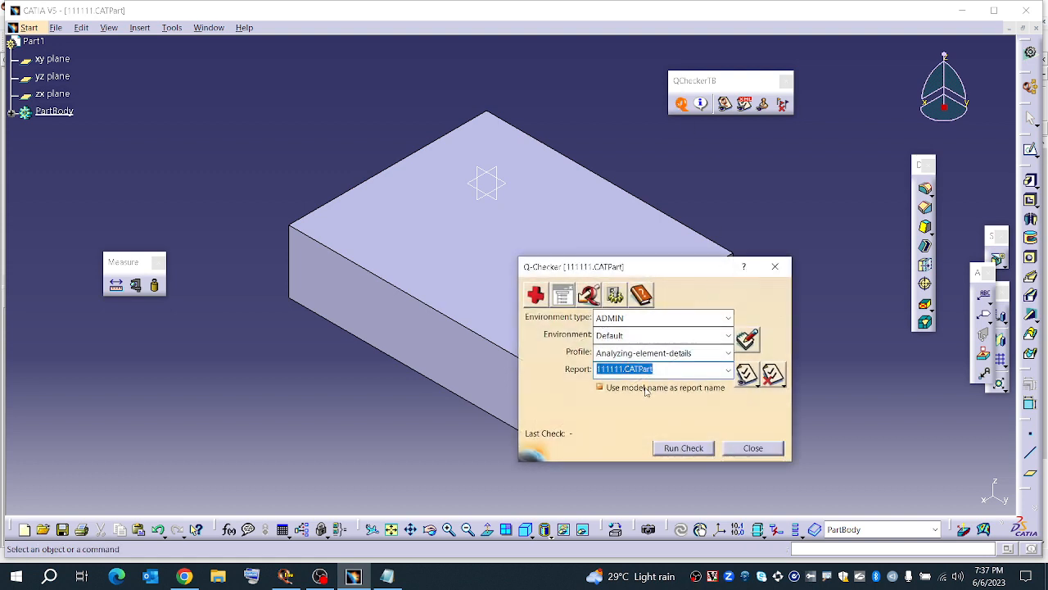
pyautogui.click(669, 354)
pyautogui.click(643, 320)
pyautogui.click(643, 320)
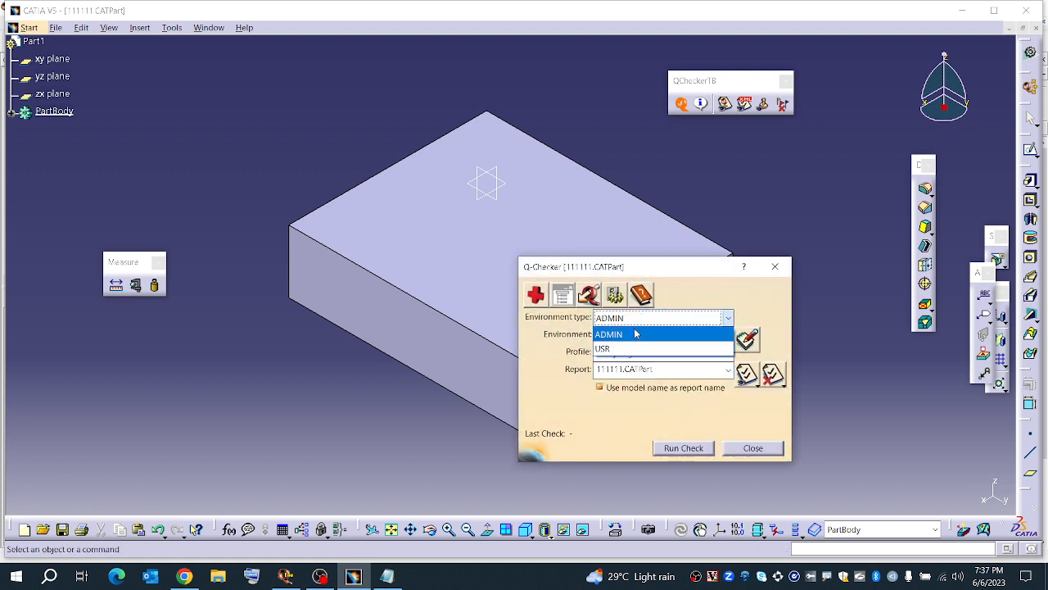
pyautogui.click(632, 341)
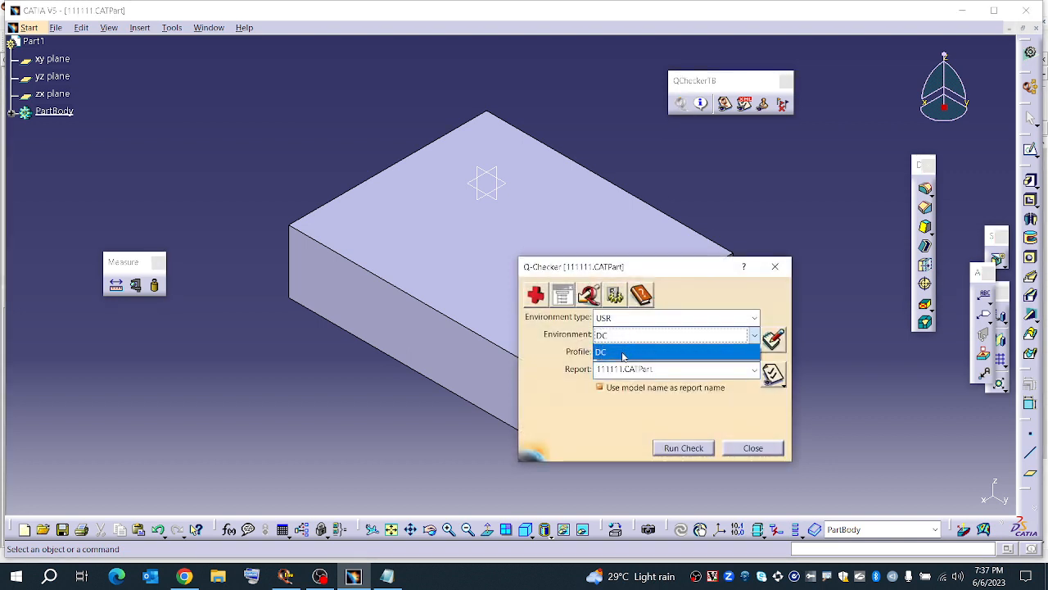
# Choose the DC environment and the Description profile, run the check and examine the Model Name result
pyautogui.click(610, 344)
pyautogui.click(614, 354)
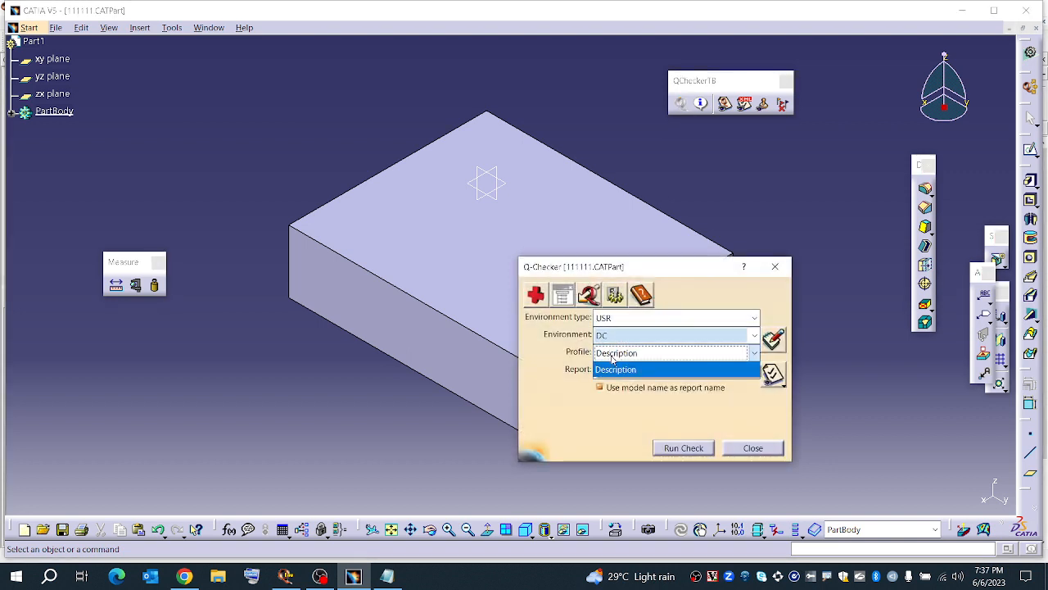
pyautogui.click(620, 370)
pyautogui.click(680, 369)
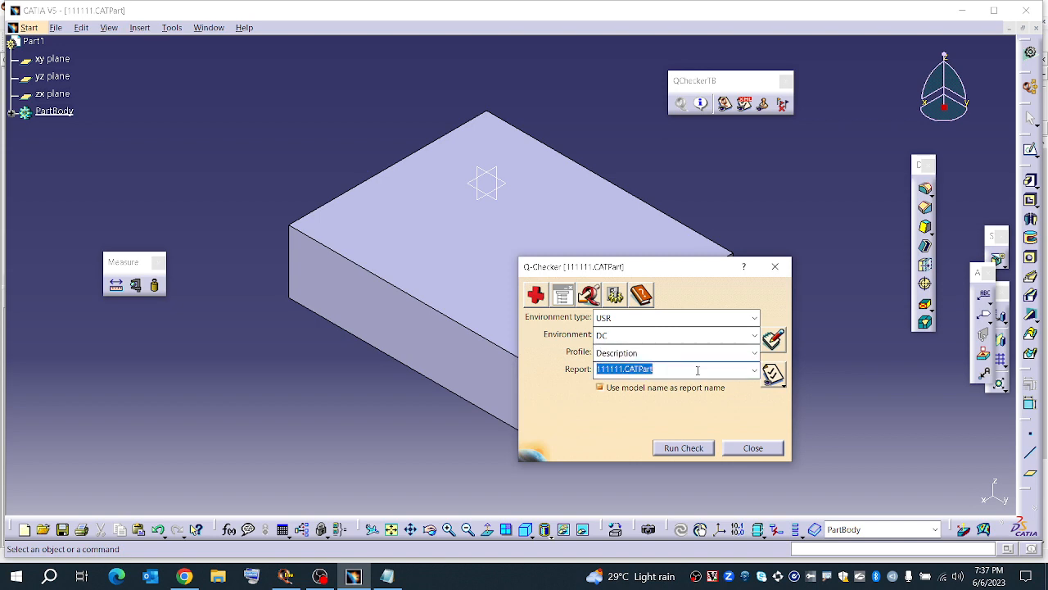
pyautogui.click(748, 370)
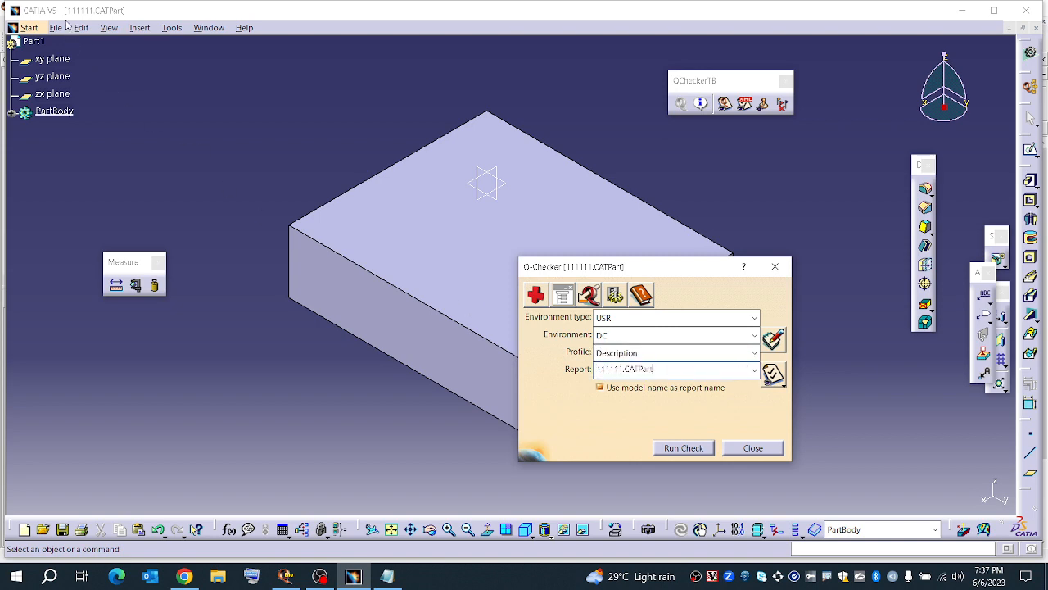
pyautogui.click(670, 448)
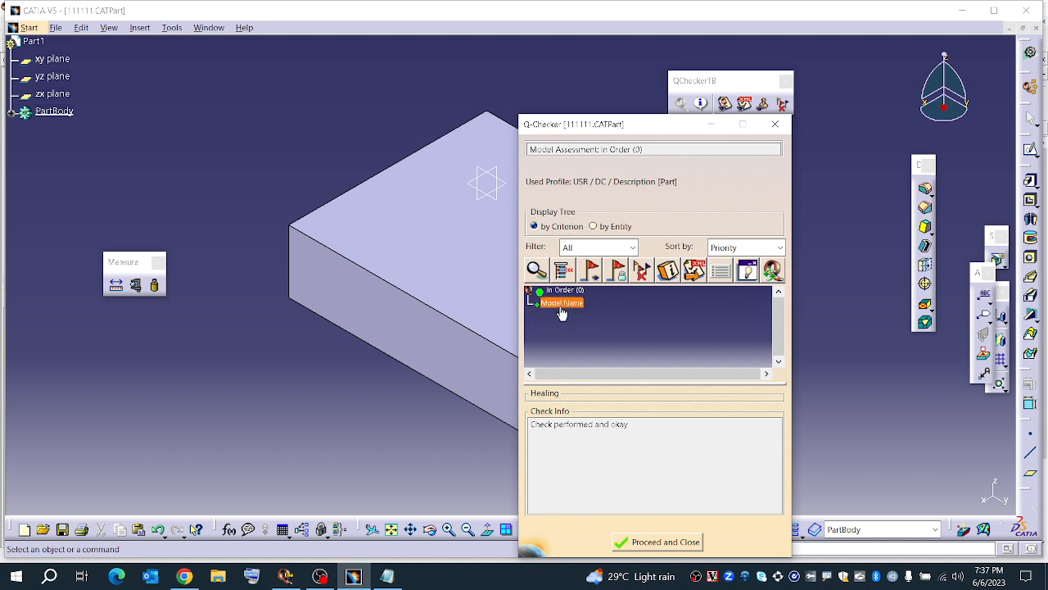
pyautogui.moveTo(563, 312)
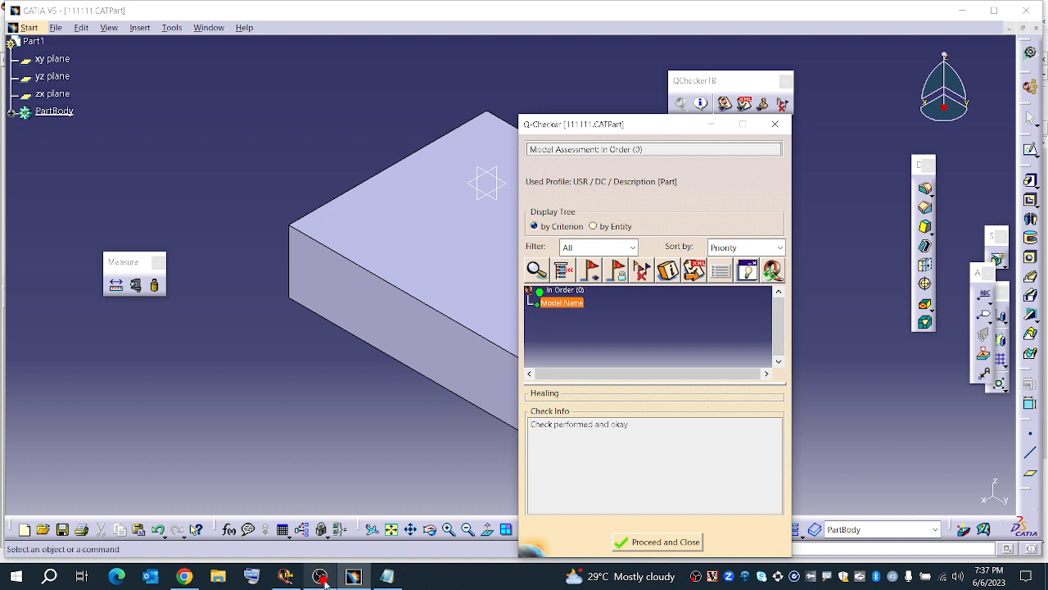
# Copy the PARTNUMBER(1) + STRING("_") + REVISION(1) block, including BEGIN_BLOCK and END_BLOCK, from the Notepad file and minimize it
pyautogui.click(390, 578)
pyautogui.moveTo(260, 106); pyautogui.dragTo(23, 95)
pyautogui.hotkey('ctrl', 'c')
pyautogui.click(99, 119)
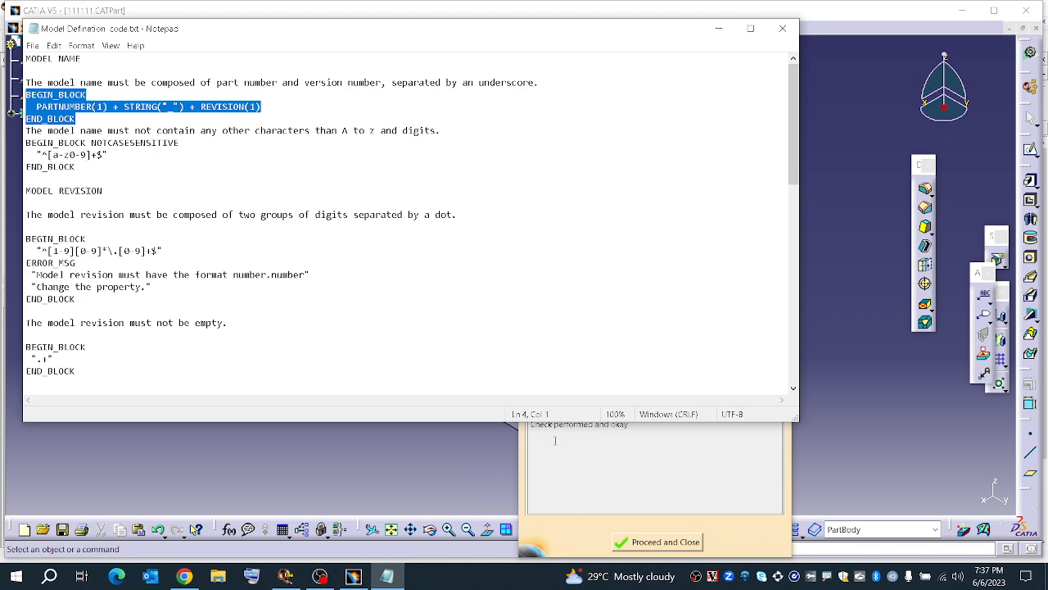
pyautogui.click(719, 29)
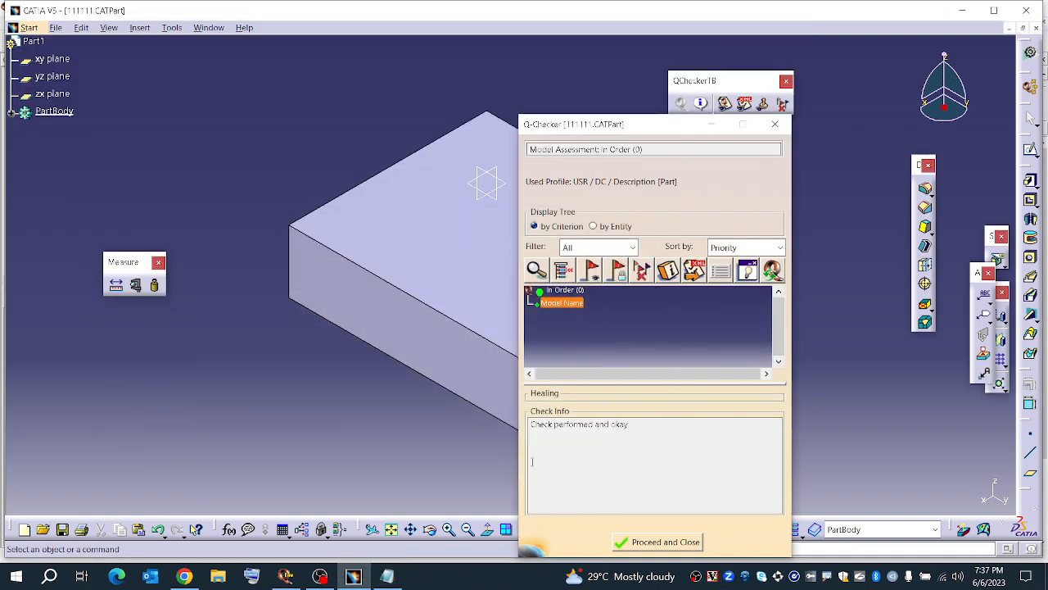
# Close the check results, replace the Model Name definition in the Environment Editor with the copied PARTNUMBER block, and save the change
pyautogui.click(622, 542)
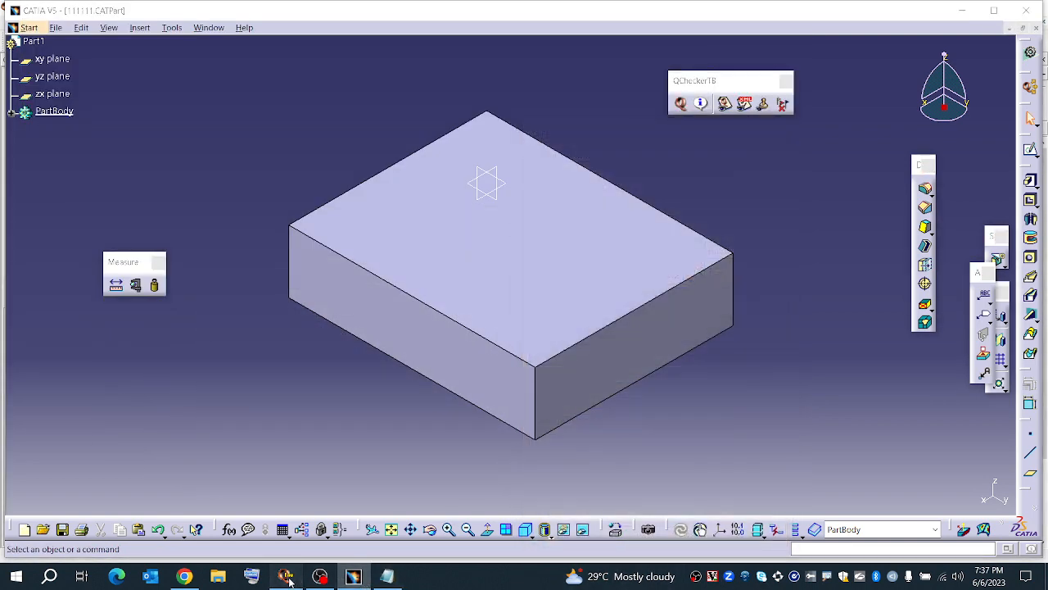
pyautogui.click(287, 577)
pyautogui.doubleClick(301, 304)
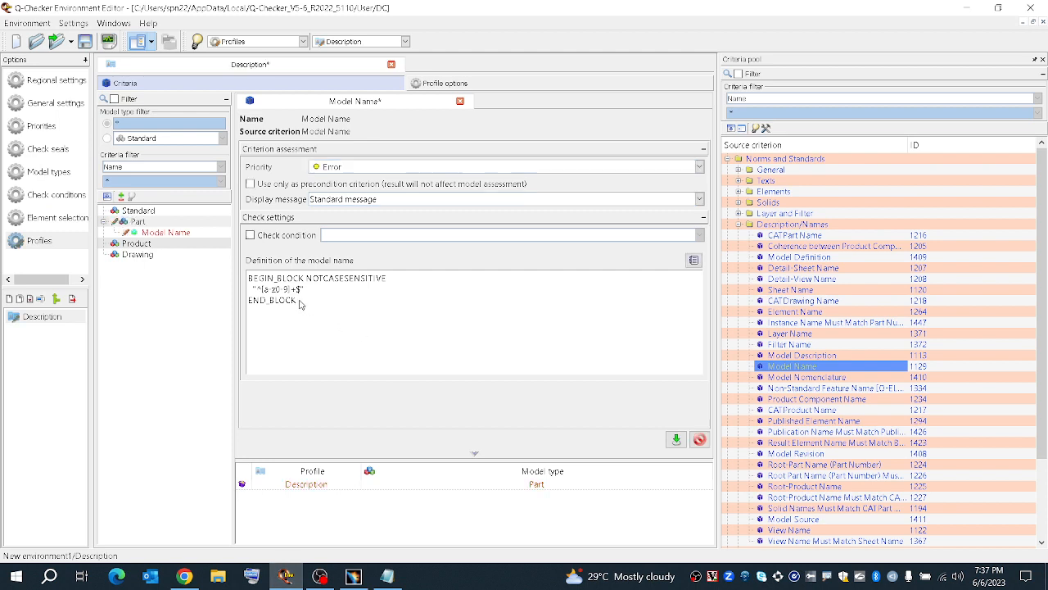
pyautogui.moveTo(300, 301); pyautogui.dragTo(242, 278)
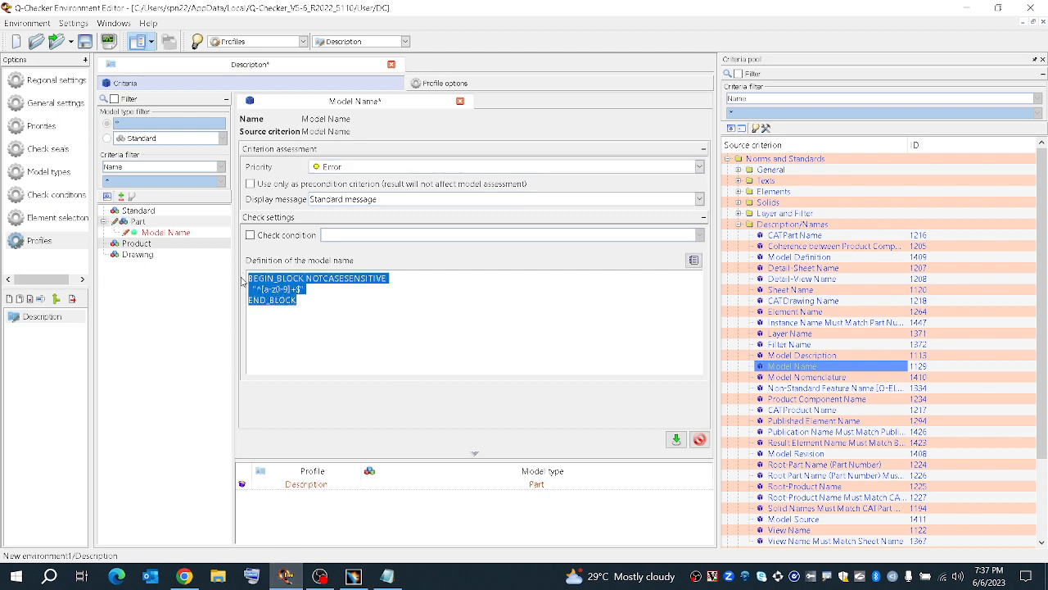
pyautogui.hotkey('ctrl', 'v')
pyautogui.click(677, 439)
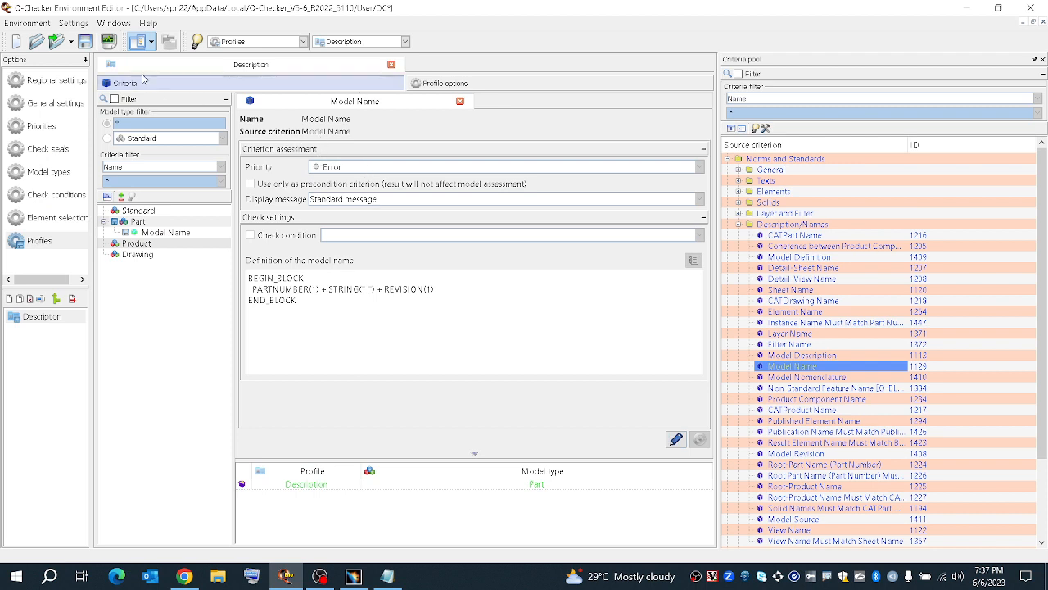
# Rerun the Q-Checker check on the part in CATIA with the Description profile, and return to the Environment Editor
pyautogui.click(353, 575)
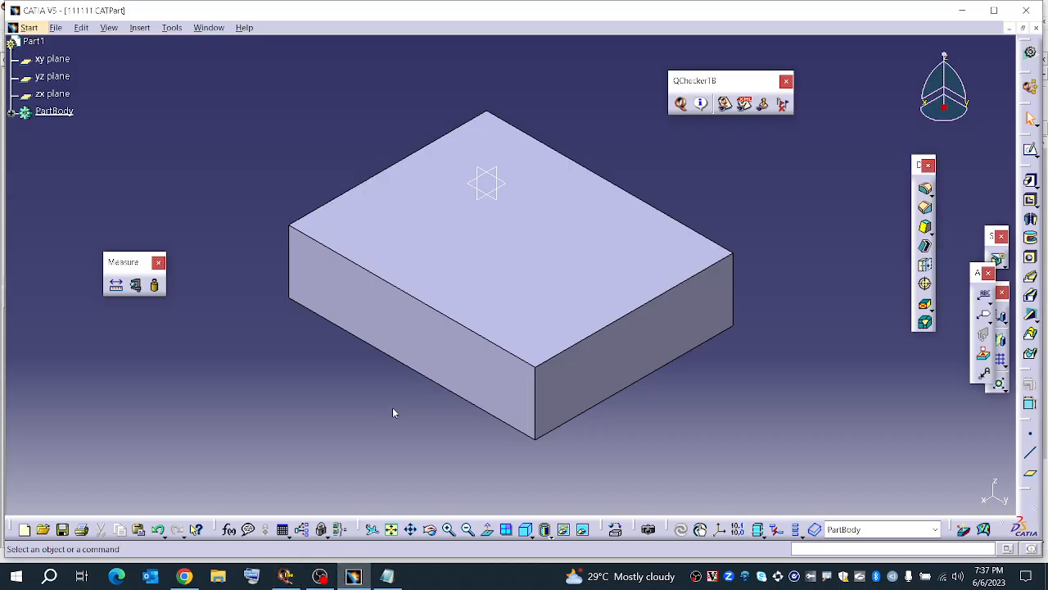
pyautogui.click(680, 104)
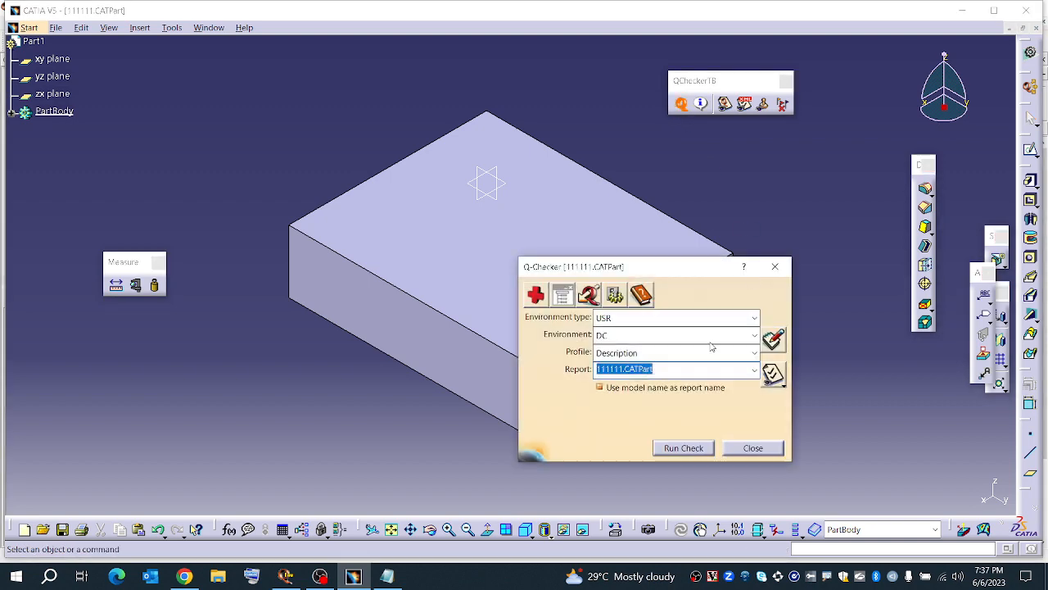
pyautogui.click(682, 447)
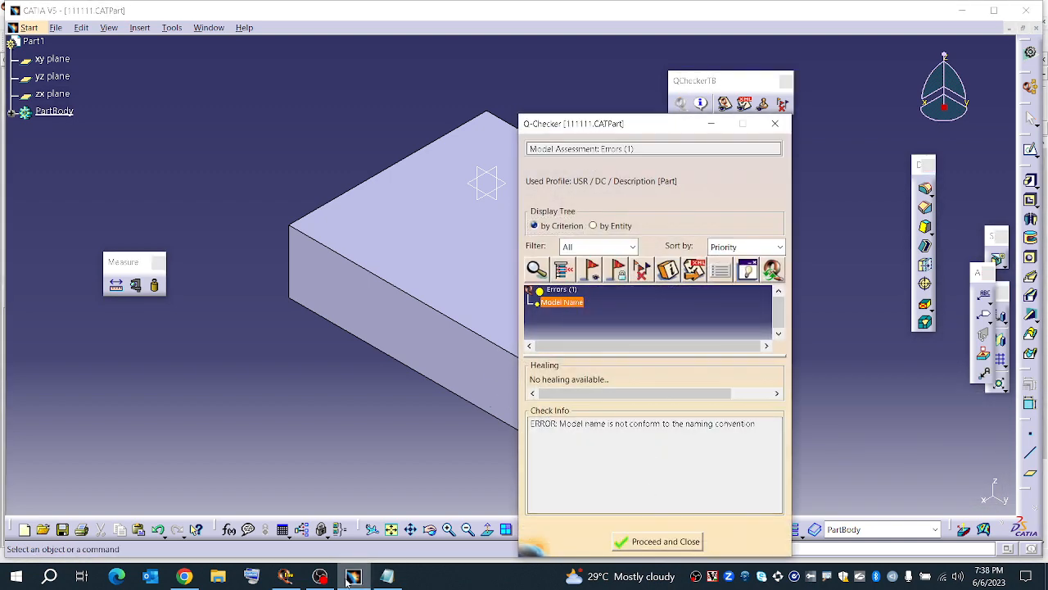
pyautogui.click(291, 578)
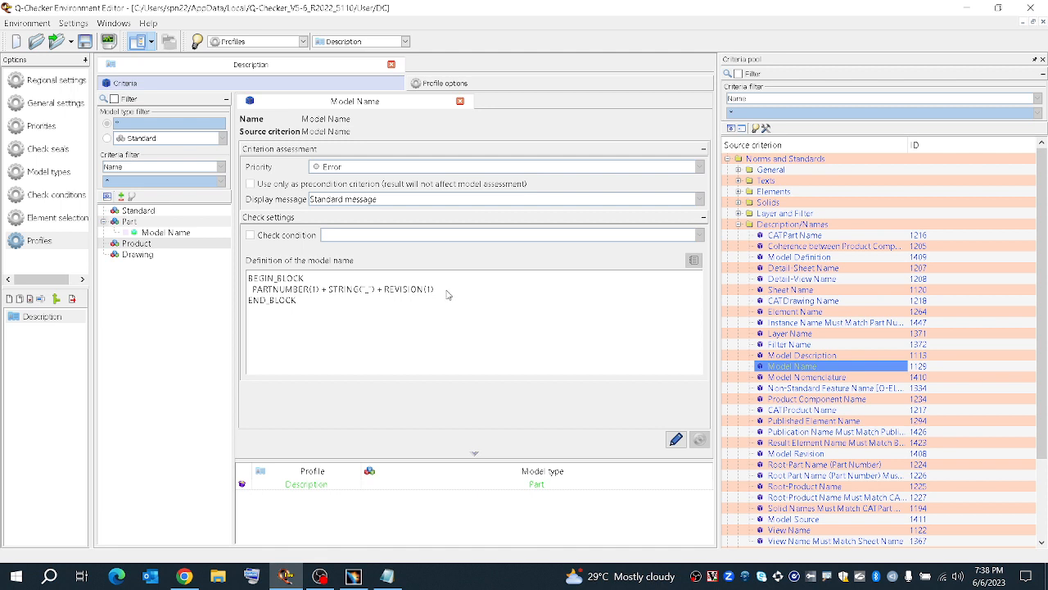
# Remove + REVISION(1) from the Model Name definition, apply the edit, and save the environment
pyautogui.click(676, 439)
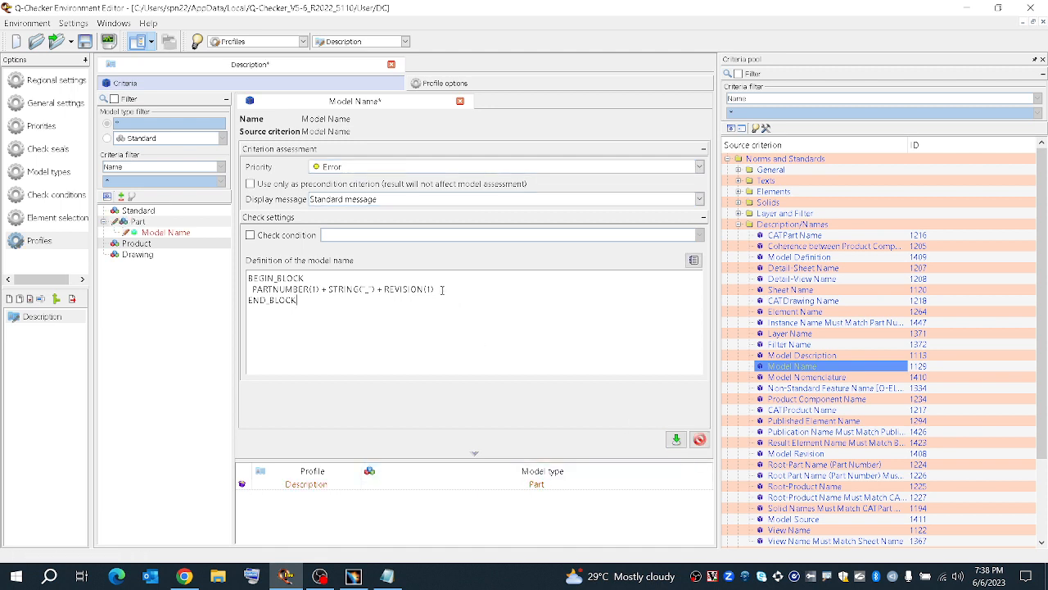
pyautogui.moveTo(434, 289); pyautogui.dragTo(384, 289)
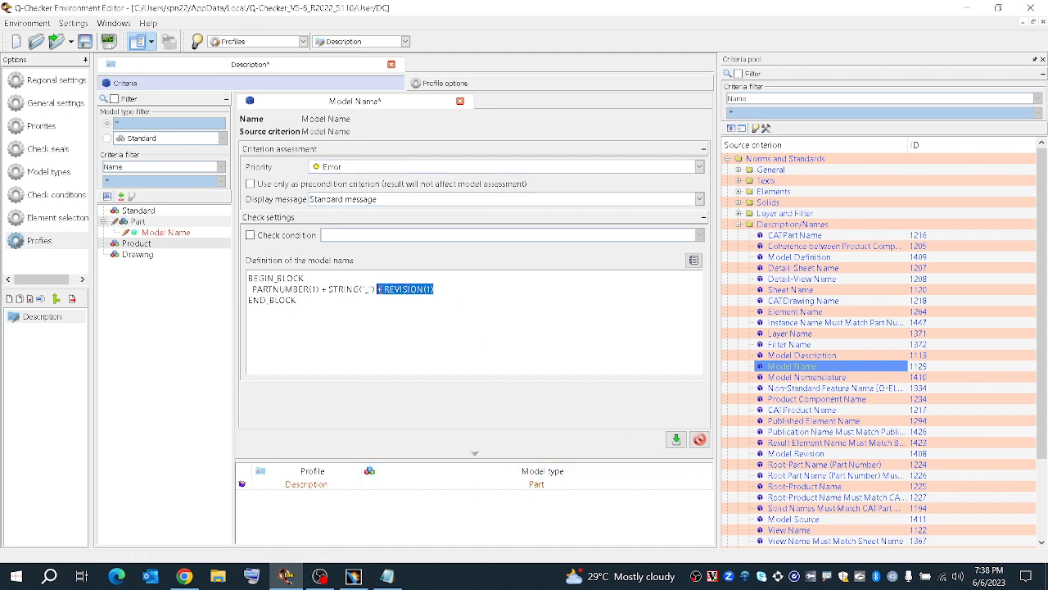
pyautogui.press('BackSpace')
pyautogui.click(676, 440)
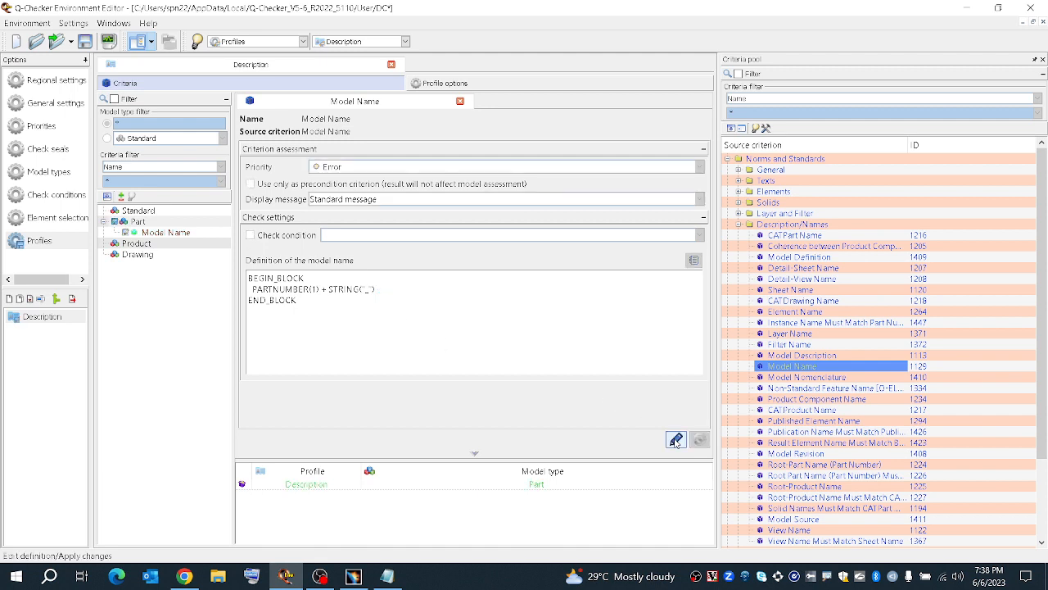
pyautogui.click(676, 440)
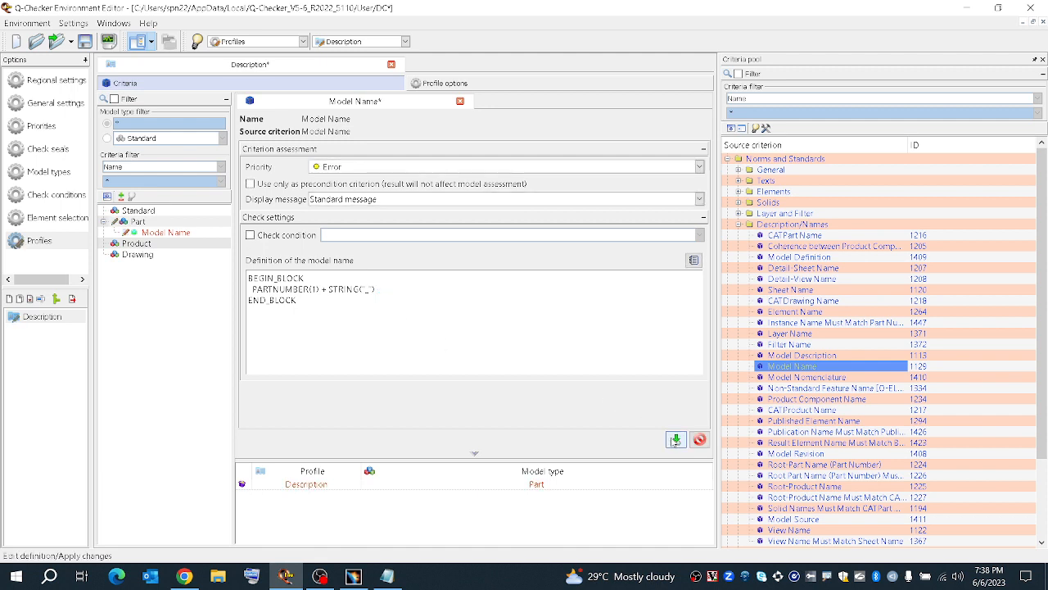
pyautogui.click(84, 41)
pyautogui.click(498, 327)
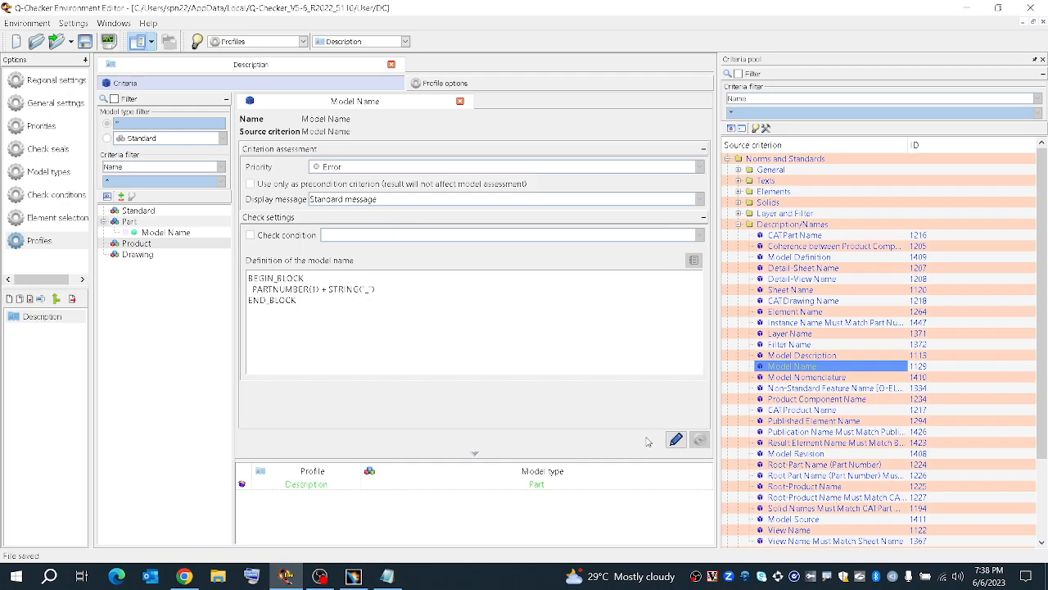
# Switch to CATIA, close the earlier check results, and set the root part's Part Number property to 1111
pyautogui.click(353, 577)
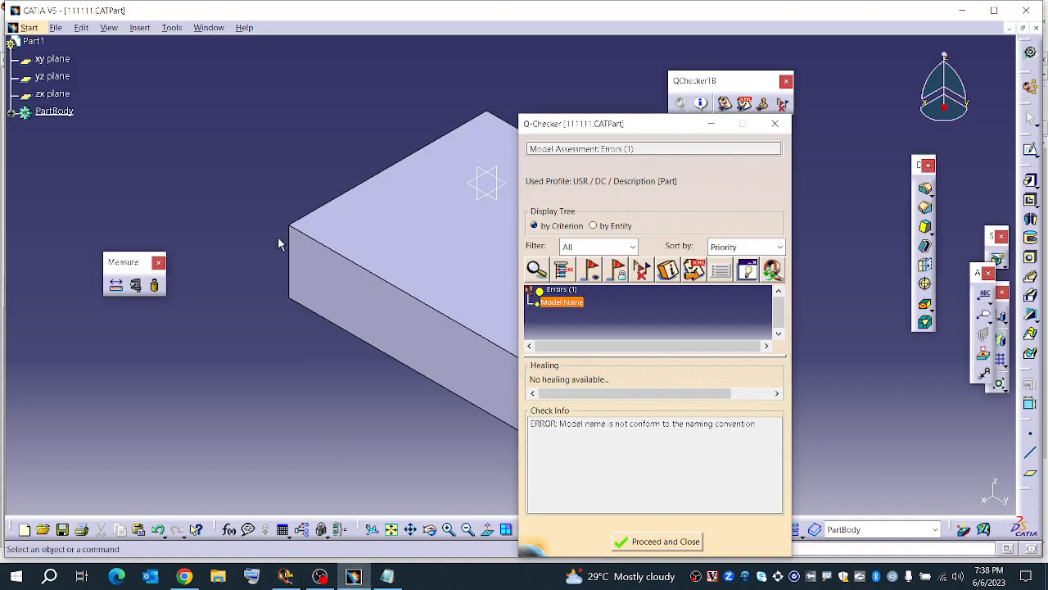
pyautogui.click(690, 540)
pyautogui.rightClick(33, 41)
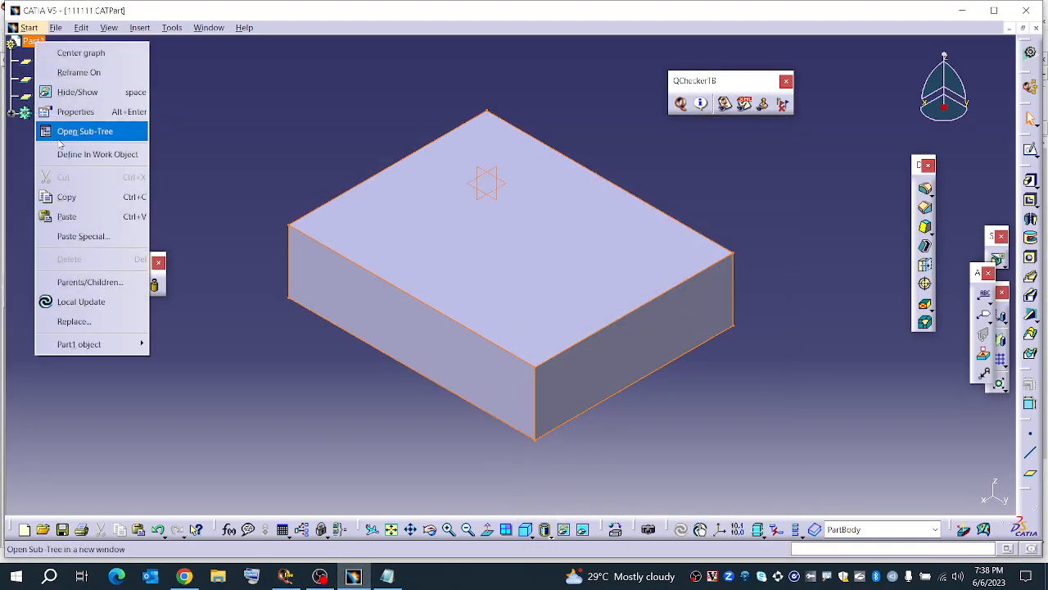
pyautogui.click(82, 111)
pyautogui.moveTo(787, 281); pyautogui.dragTo(677, 278)
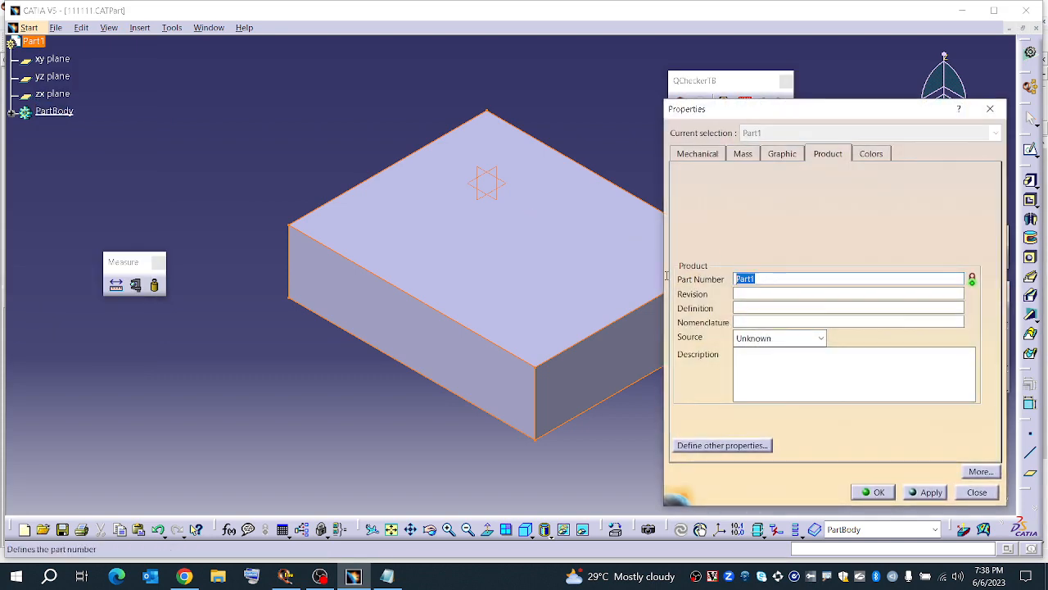
pyautogui.write('1111')
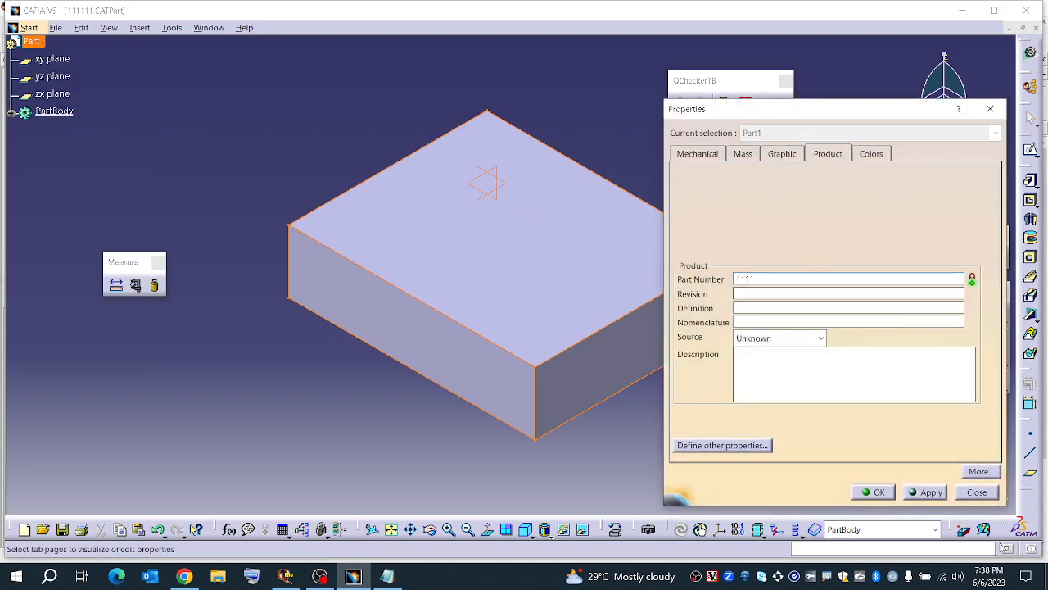
pyautogui.click(931, 492)
pyautogui.click(879, 492)
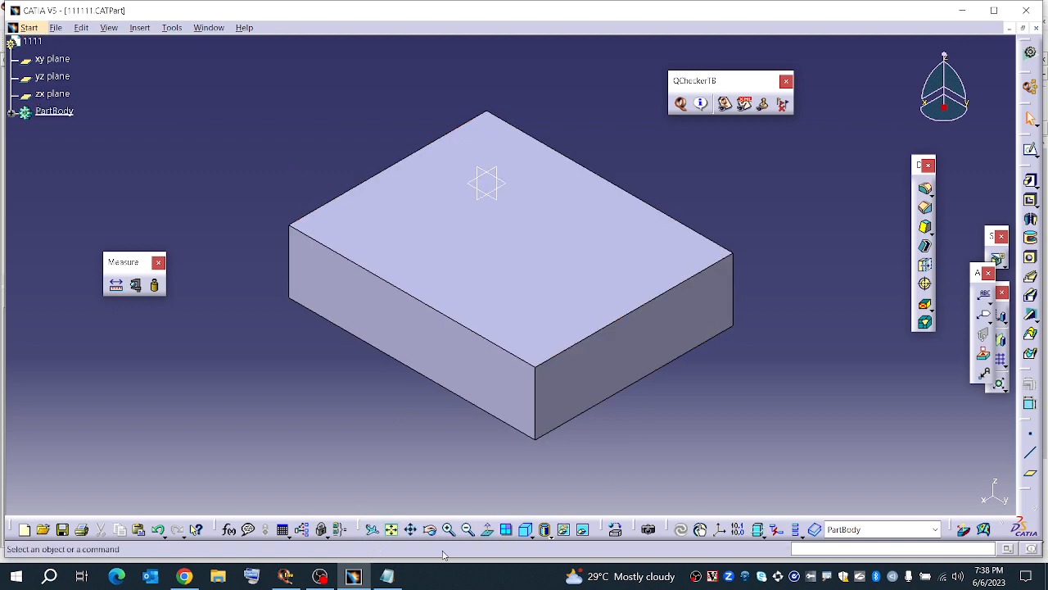
# Run the Q-Checker check on the renumbered part with the Description profile, view the Model Name result, and close it
pyautogui.click(680, 105)
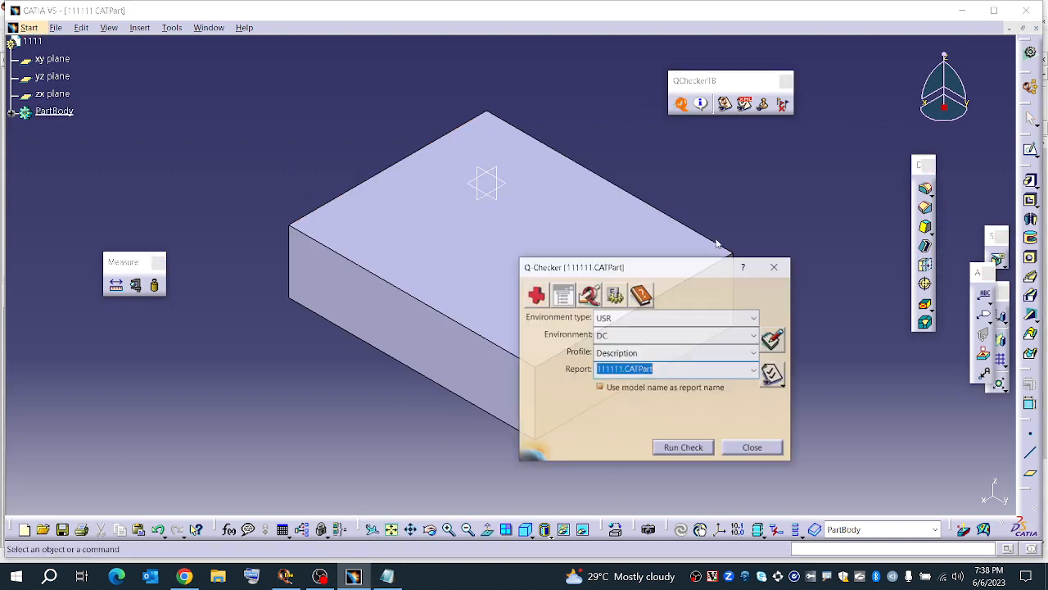
pyautogui.click(681, 448)
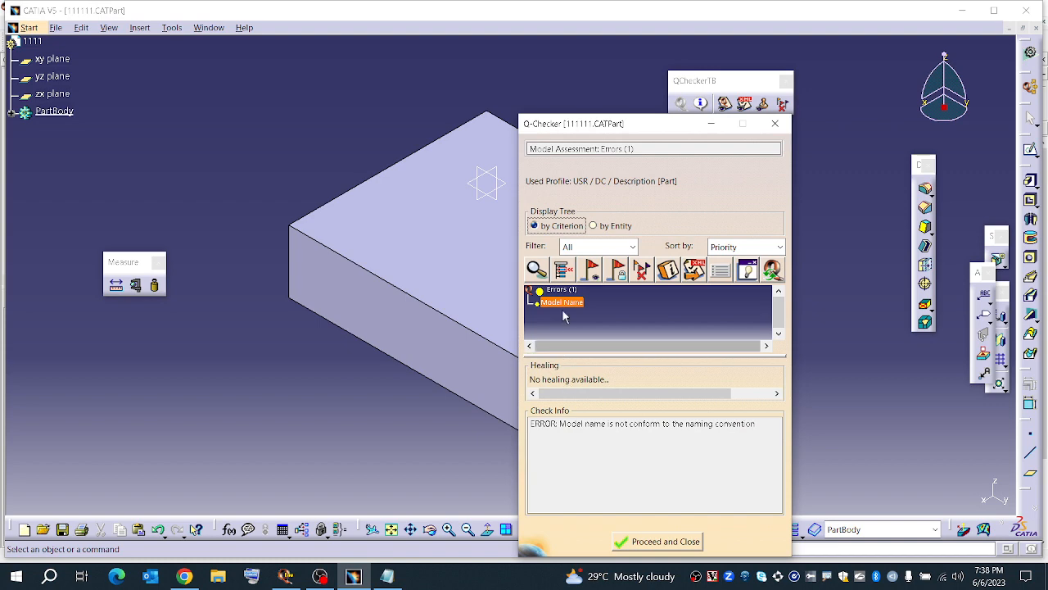
pyautogui.click(643, 547)
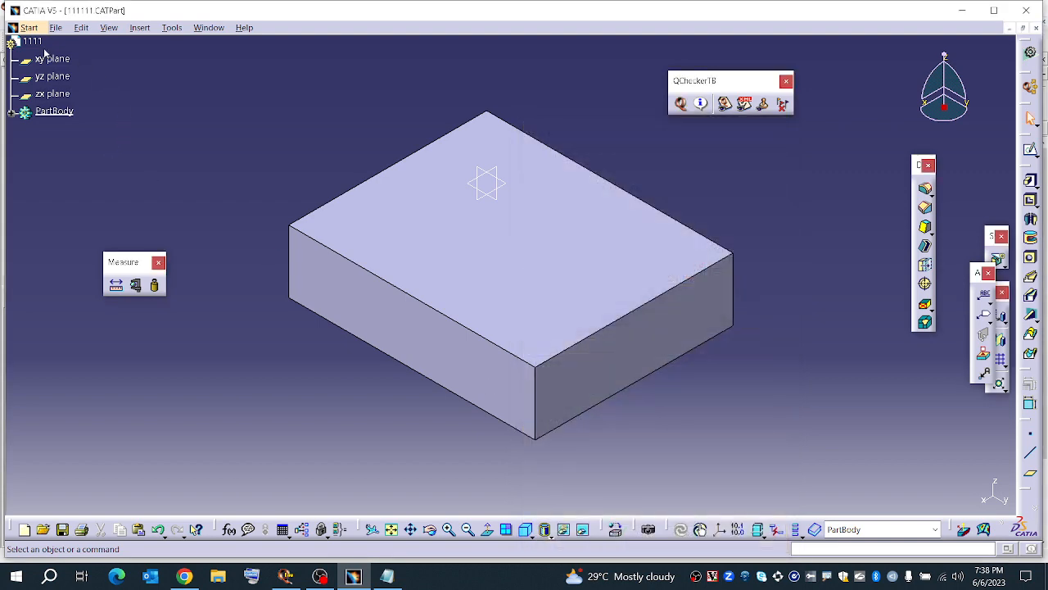
# Change the root part's Part Number property to 1111part
pyautogui.rightClick(31, 41)
pyautogui.click(82, 112)
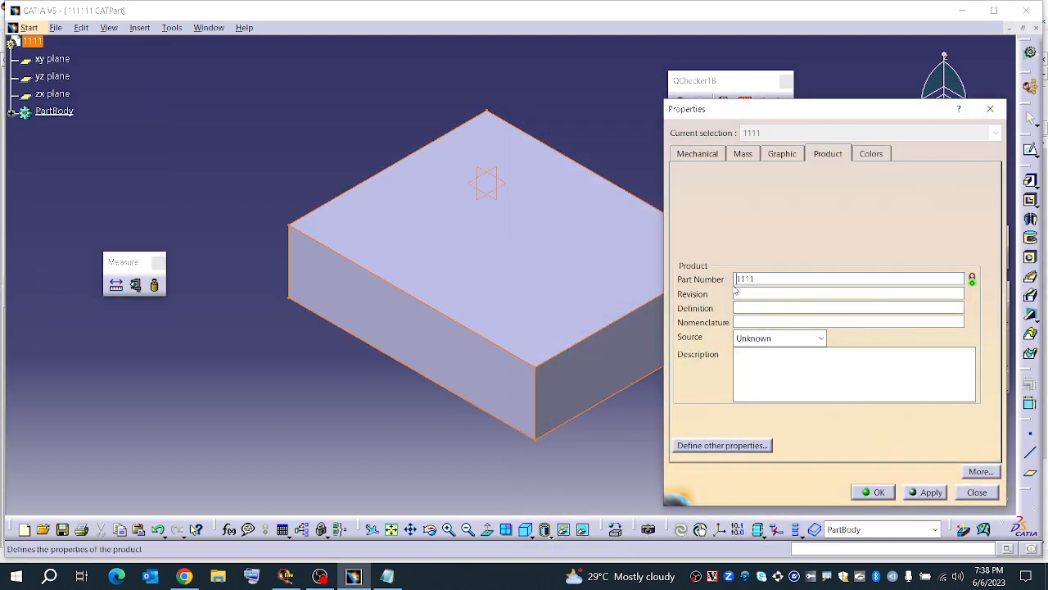
pyautogui.write('part')
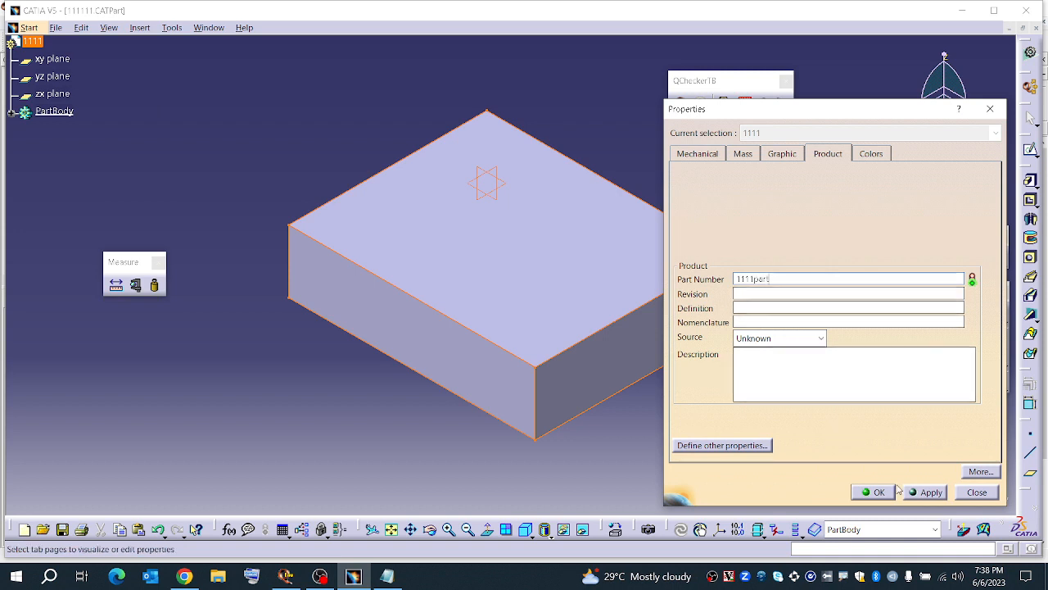
pyautogui.click(869, 491)
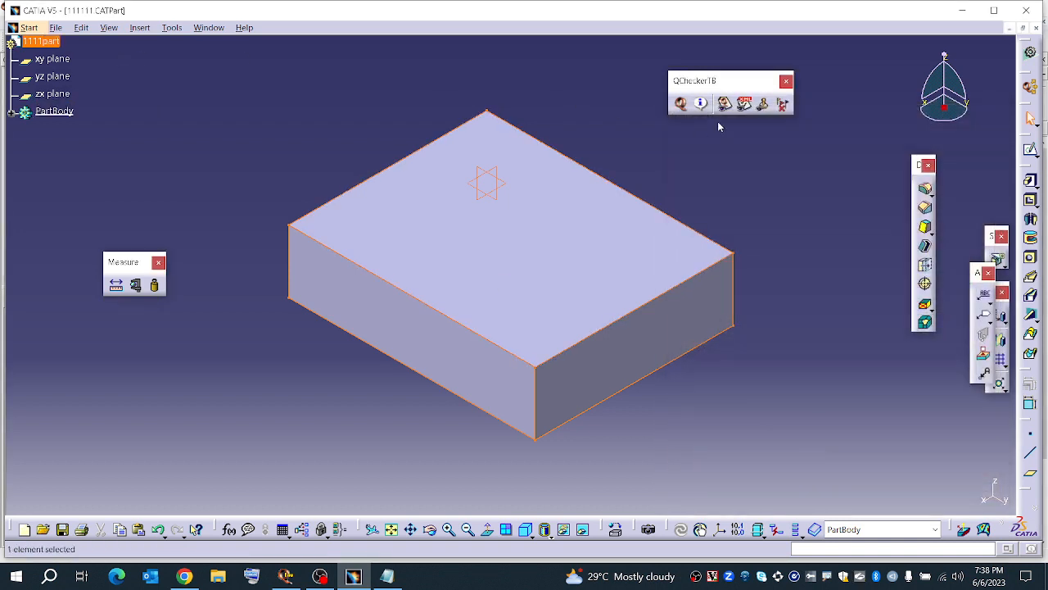
# Rerun the Description profile check on part 1111part and close the results after viewing them
pyautogui.click(679, 103)
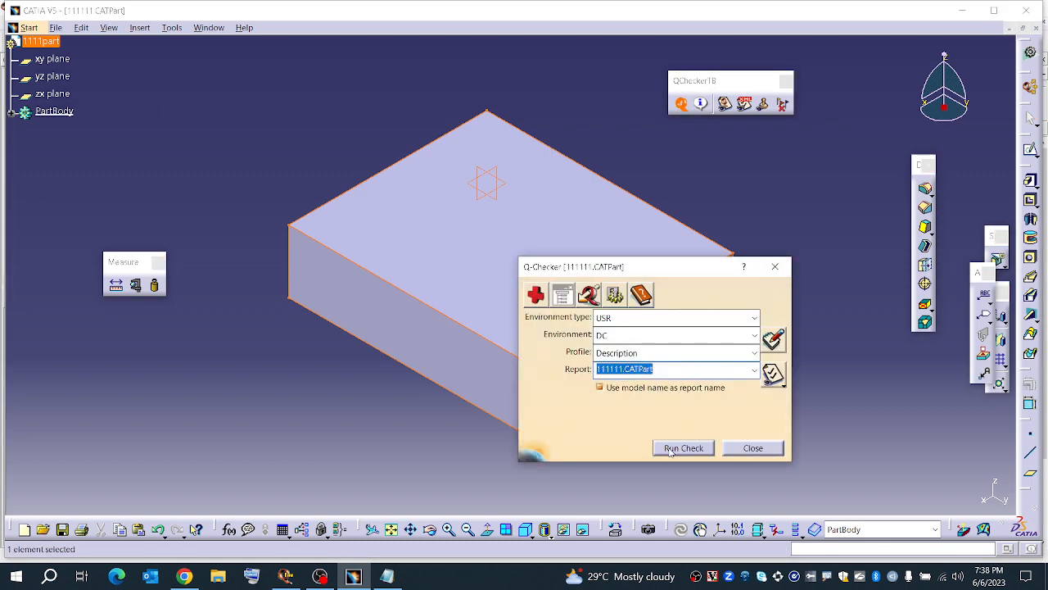
pyautogui.click(671, 449)
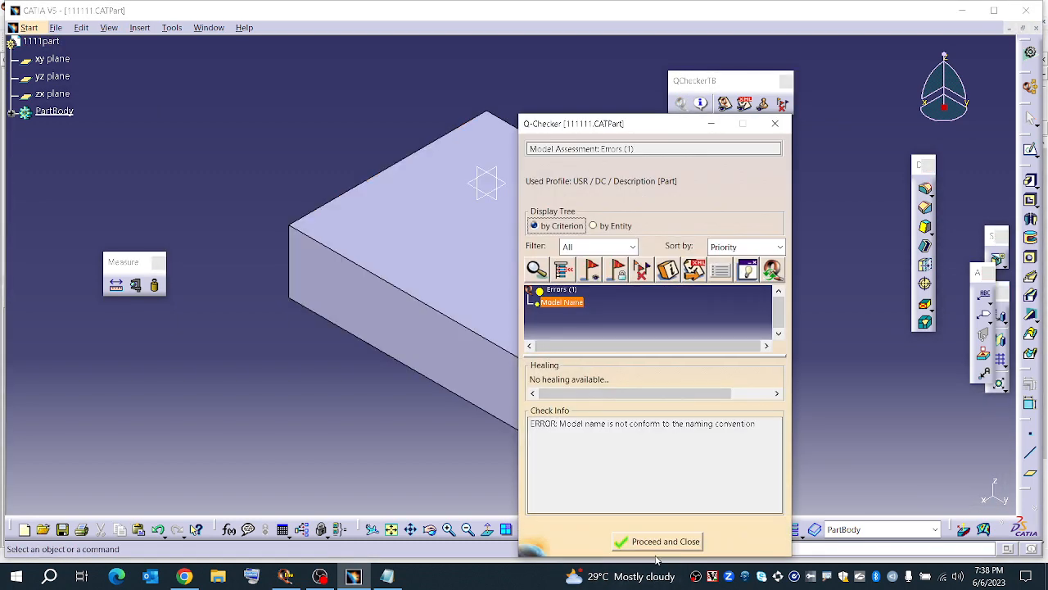
pyautogui.click(655, 542)
# Insert an underscore in the root part's Part Number so that it reads 1111_part
pyautogui.click(41, 41)
pyautogui.rightClick(41, 41)
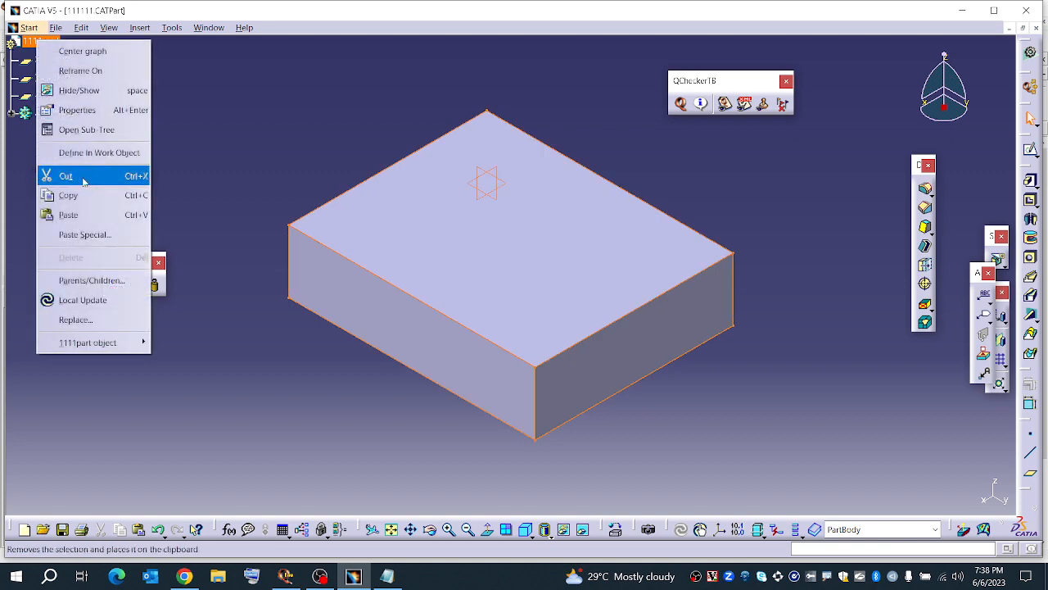
pyautogui.click(75, 110)
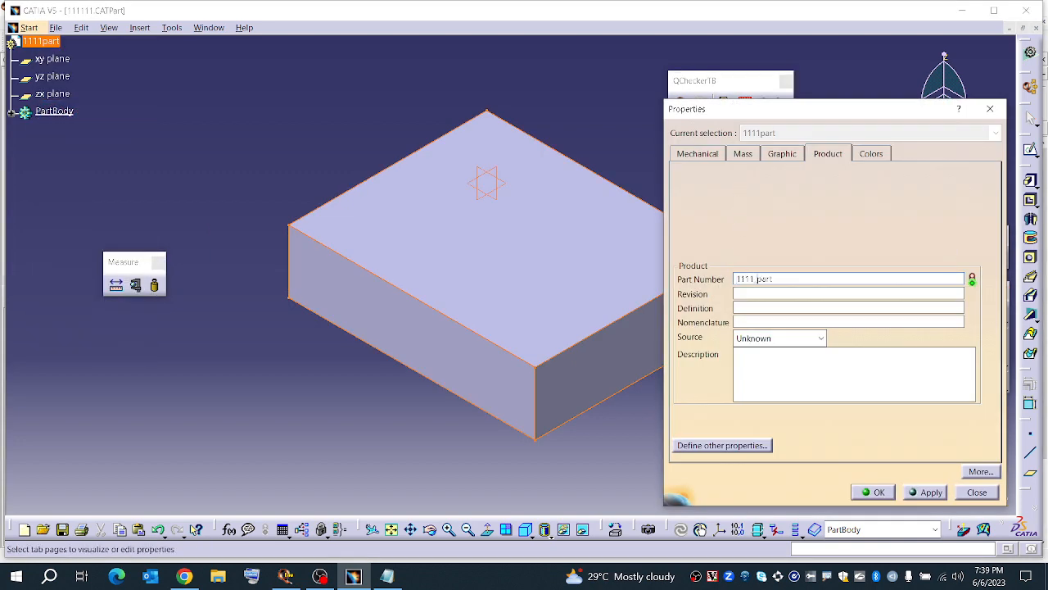
pyautogui.click(873, 491)
# Rerun the Description profile check on 1111_part, read the Check Info message, close the results, and return to the Environment Editor
pyautogui.click(680, 103)
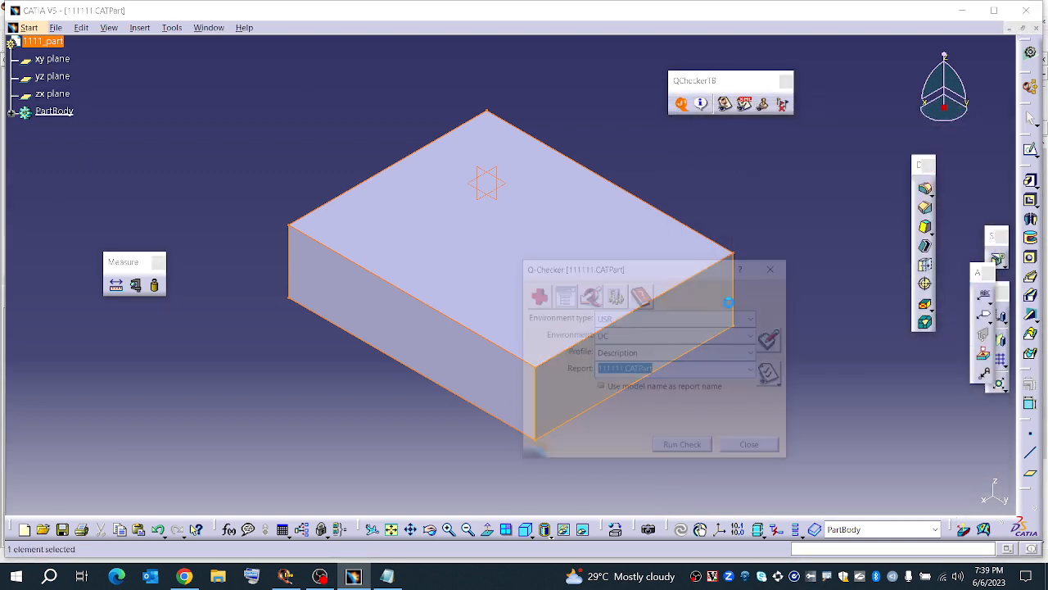
pyautogui.click(682, 448)
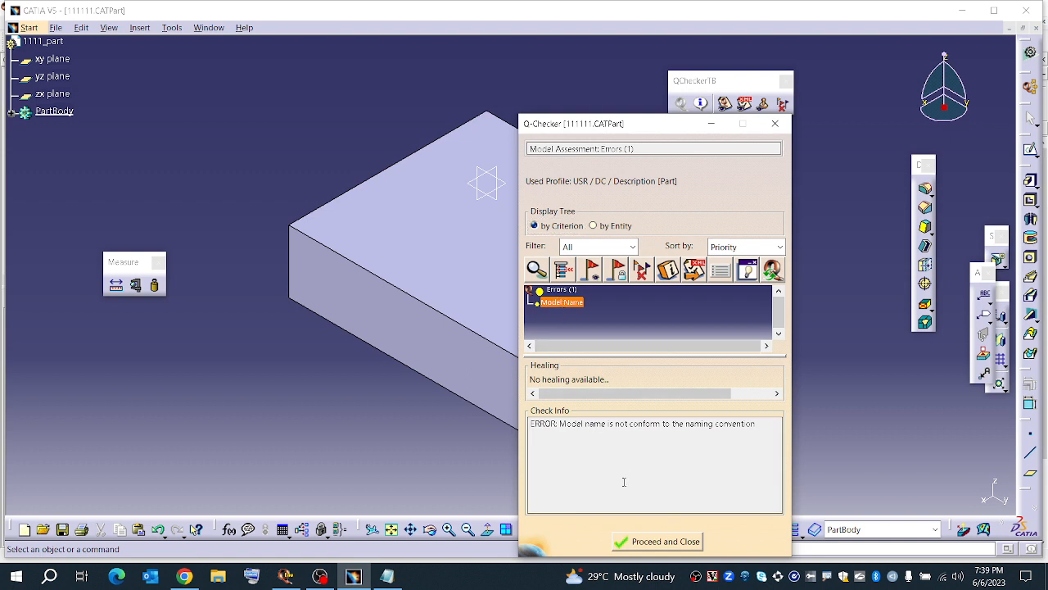
pyautogui.moveTo(557, 426); pyautogui.dragTo(790, 448)
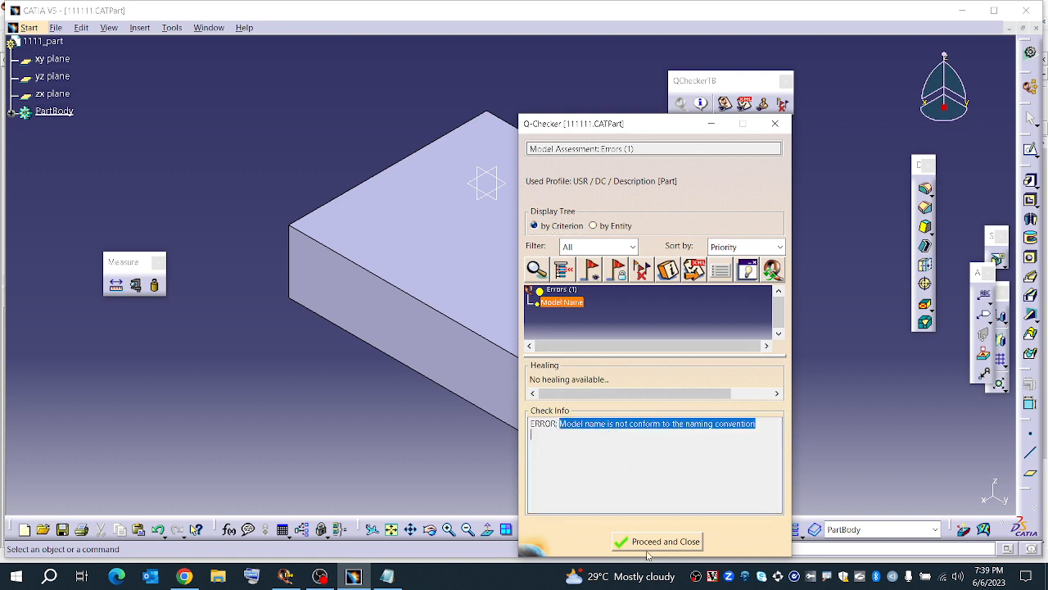
pyautogui.click(650, 544)
pyautogui.click(286, 576)
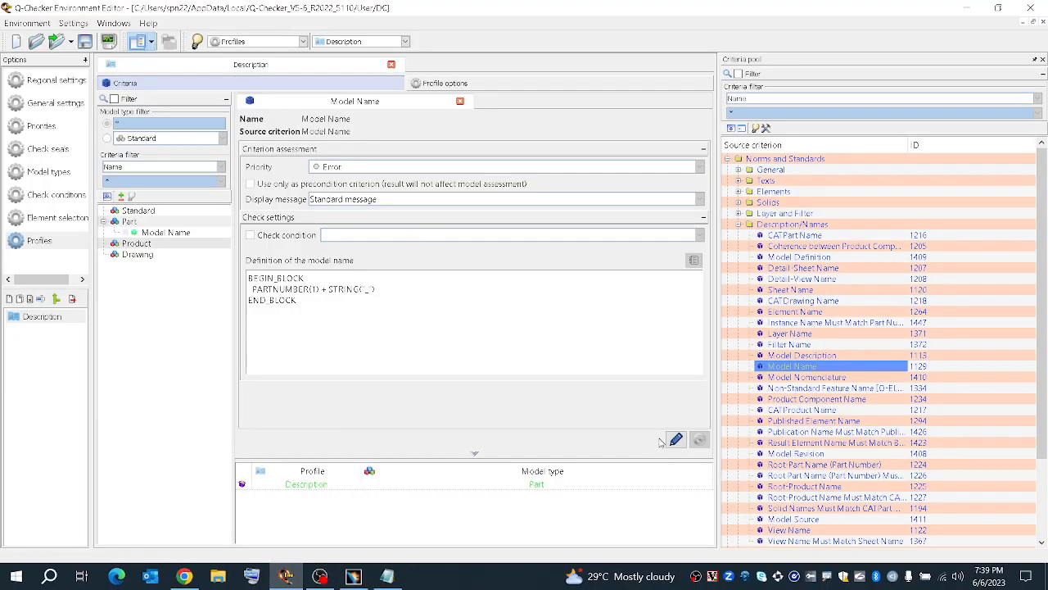
# Remove + STRING("_") from the Model Name definition, leaving only PARTNUMBER(1) in the block, and apply the edit
pyautogui.click(676, 440)
pyautogui.moveTo(377, 289); pyautogui.dragTo(321, 289)
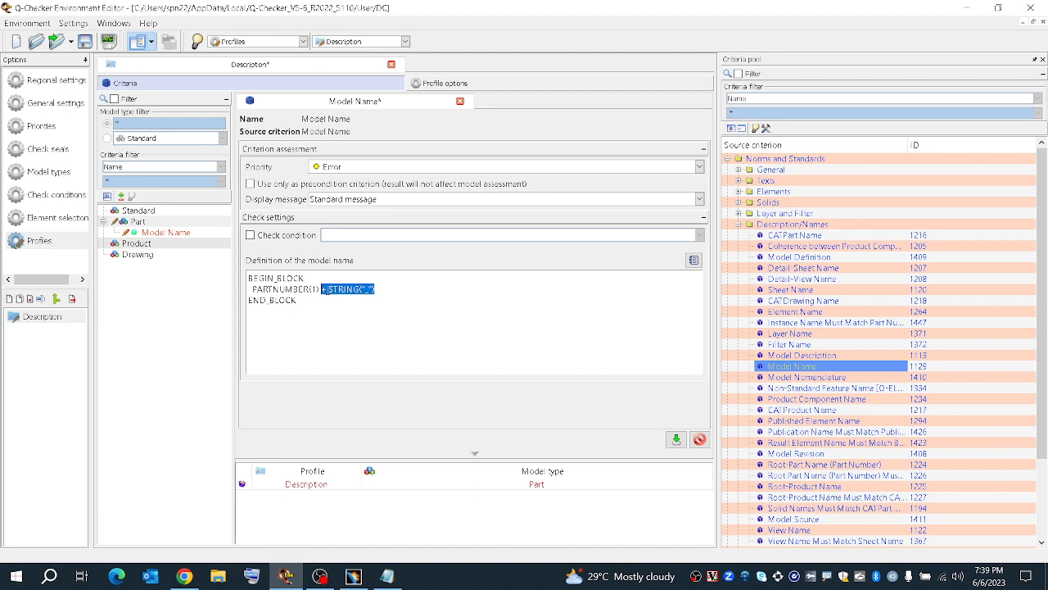
pyautogui.press('Delete')
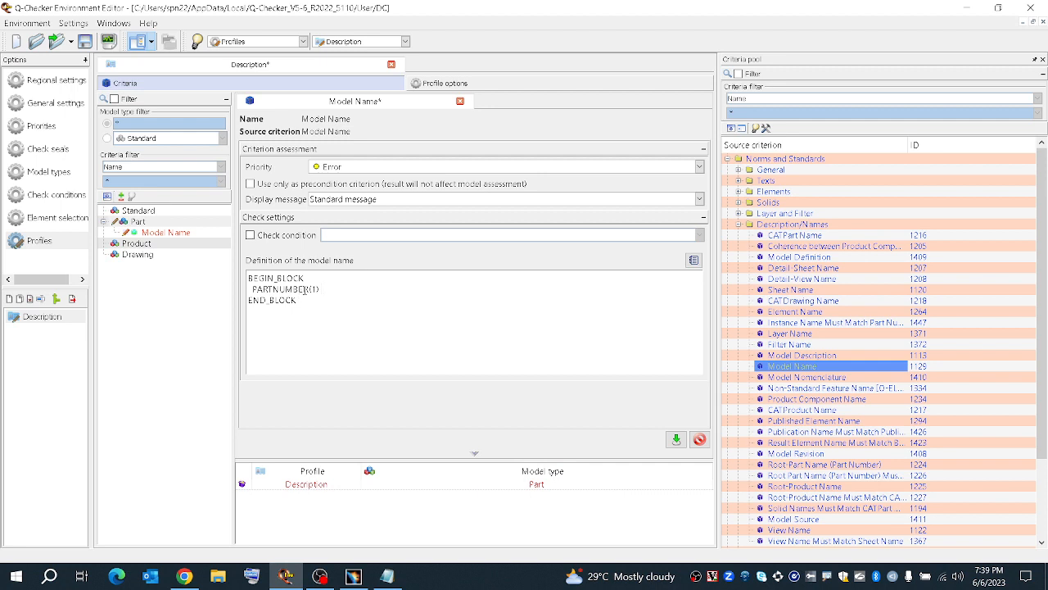
pyautogui.click(676, 439)
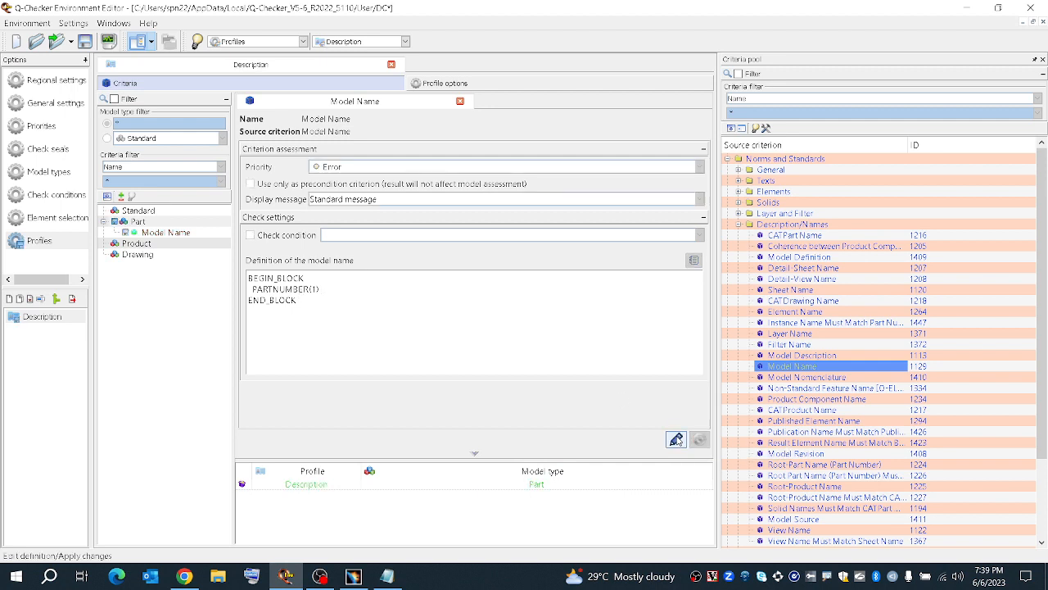
# Switch to CATIA and change the root part's Part Number property to 111111_part
pyautogui.click(353, 576)
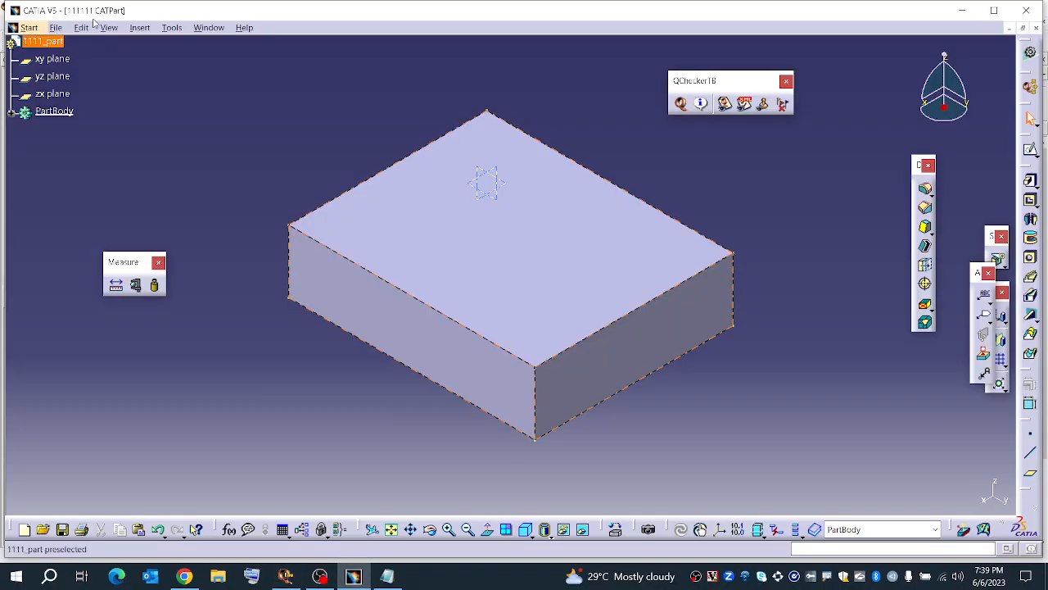
pyautogui.rightClick(45, 45)
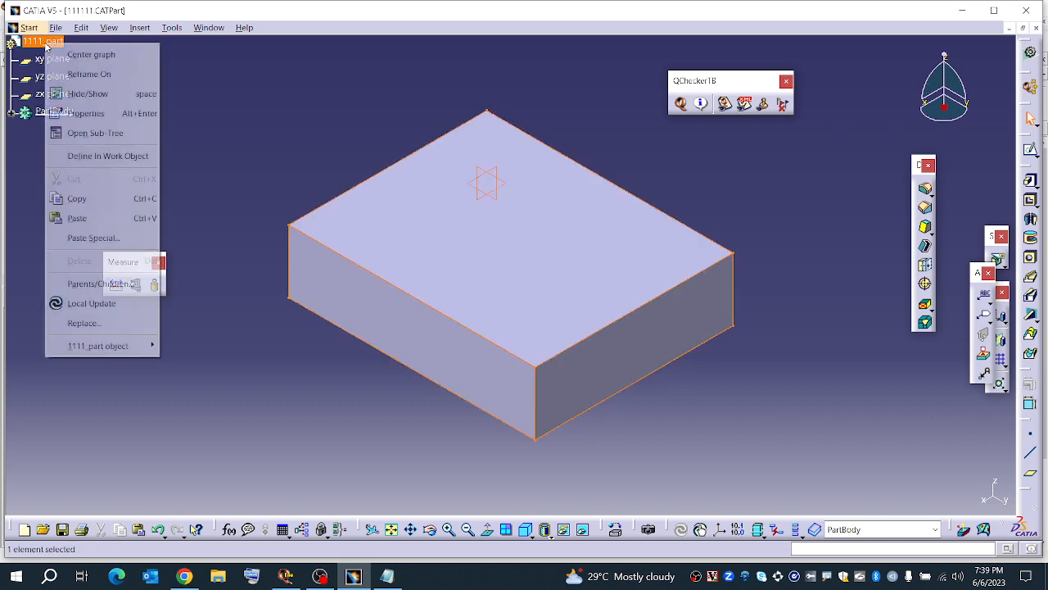
pyautogui.click(112, 113)
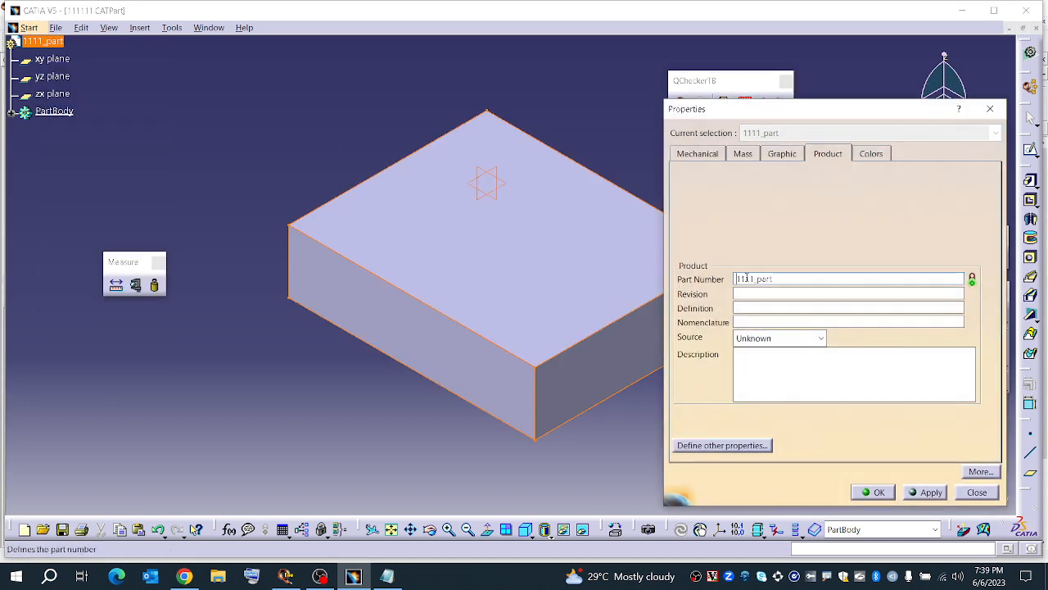
pyautogui.click(746, 278)
pyautogui.write('1')
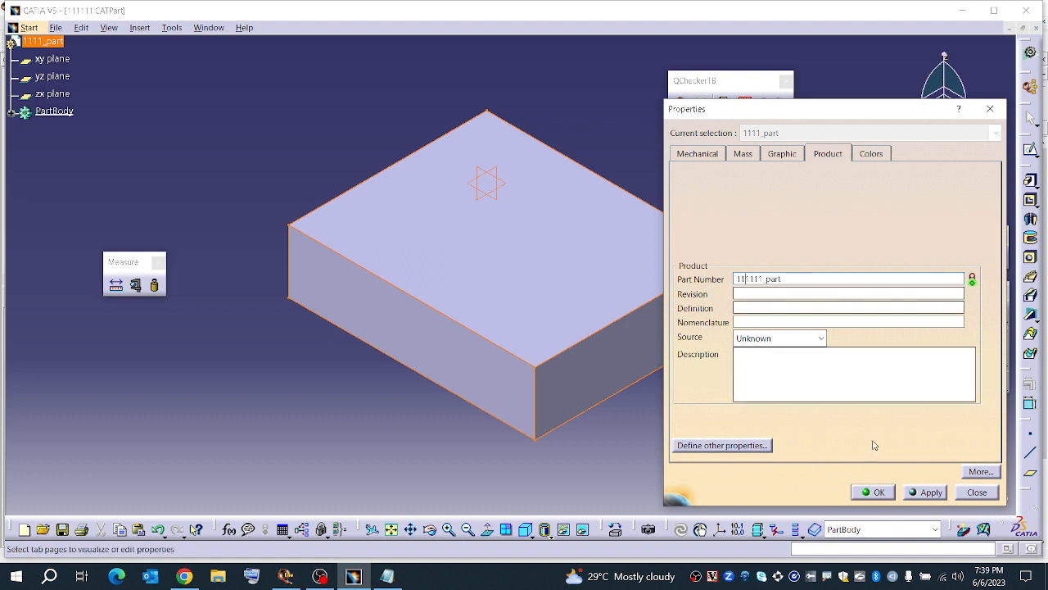
pyautogui.click(926, 492)
pyautogui.click(873, 491)
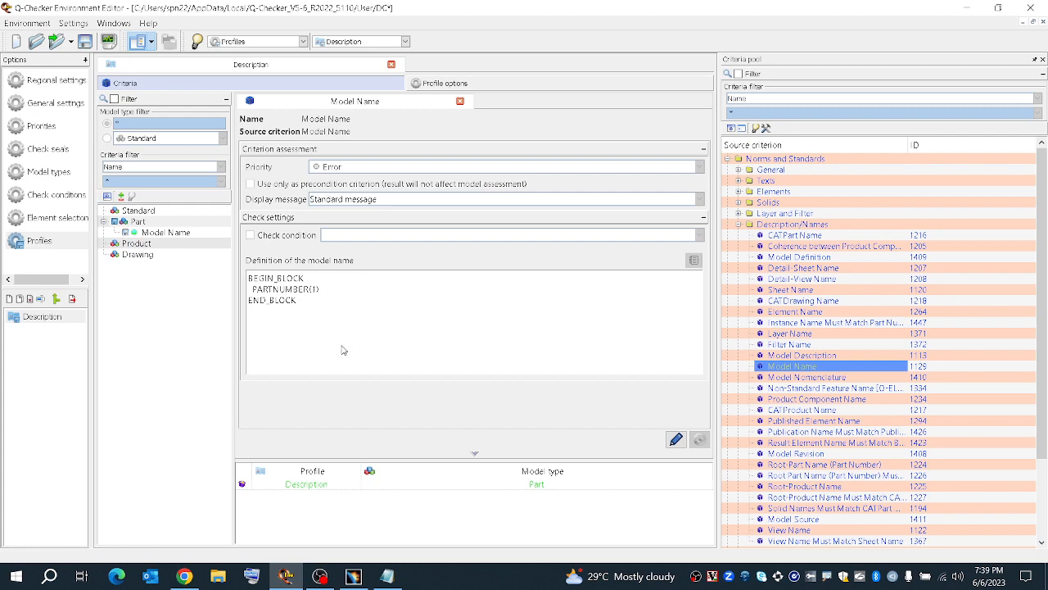
# Copy the + STRING("_") expression from the MODEL NAME block in the Notepad file and minimize Notepad
pyautogui.click(386, 576)
pyautogui.click(124, 106)
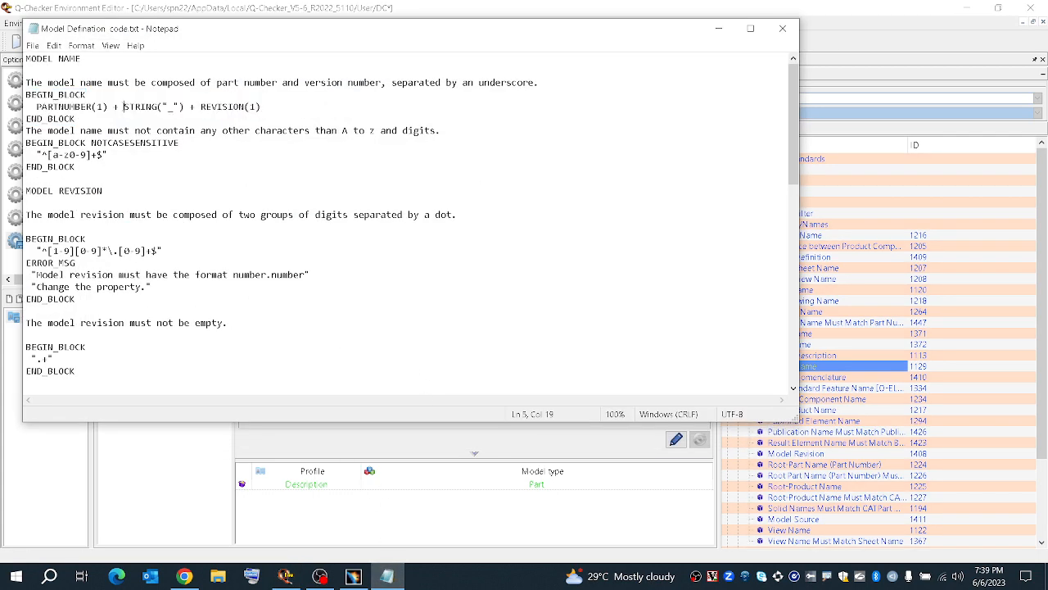
pyautogui.moveTo(189, 106); pyautogui.dragTo(113, 107)
pyautogui.hotkey('ctrl', 'c')
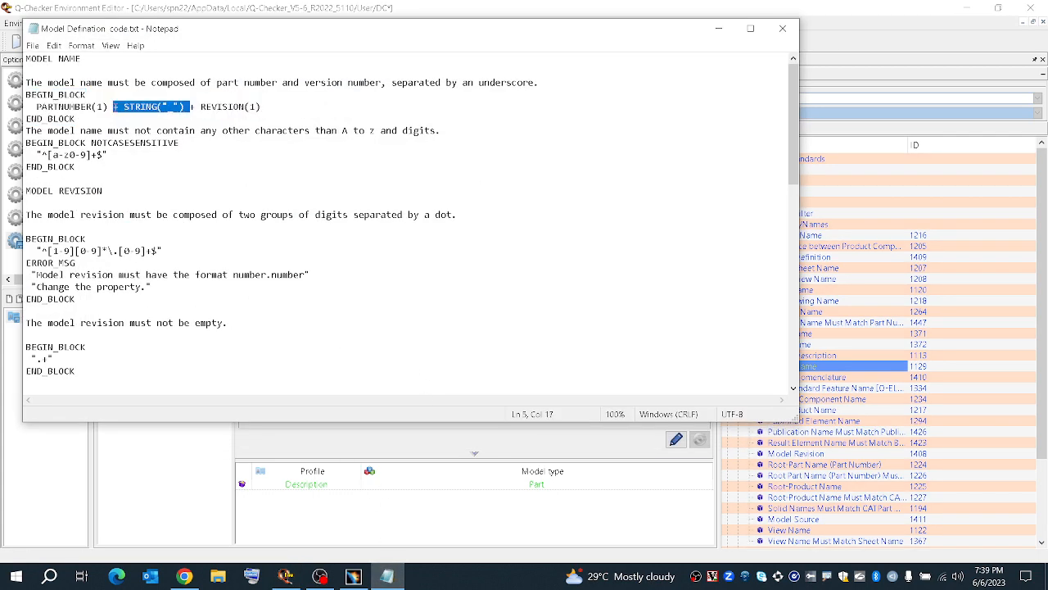
pyautogui.click(718, 28)
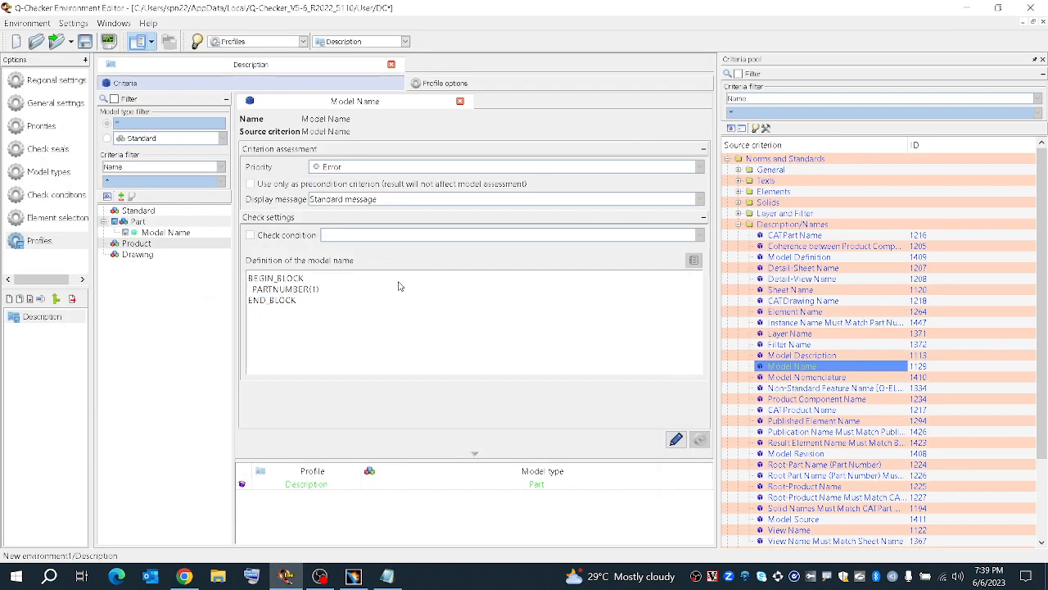
# Append + STRING("_") after PARTNUMBER(1) in the Model Name definition, apply the edit, and save the environment
pyautogui.click(327, 293)
pyautogui.hotkey('ctrl', 'v')
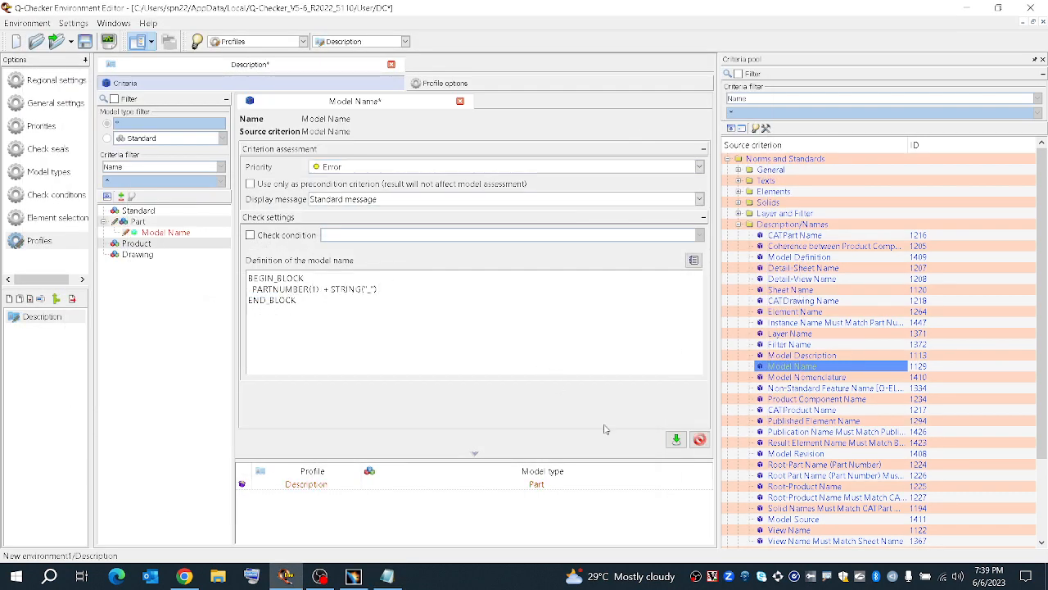
pyautogui.click(675, 439)
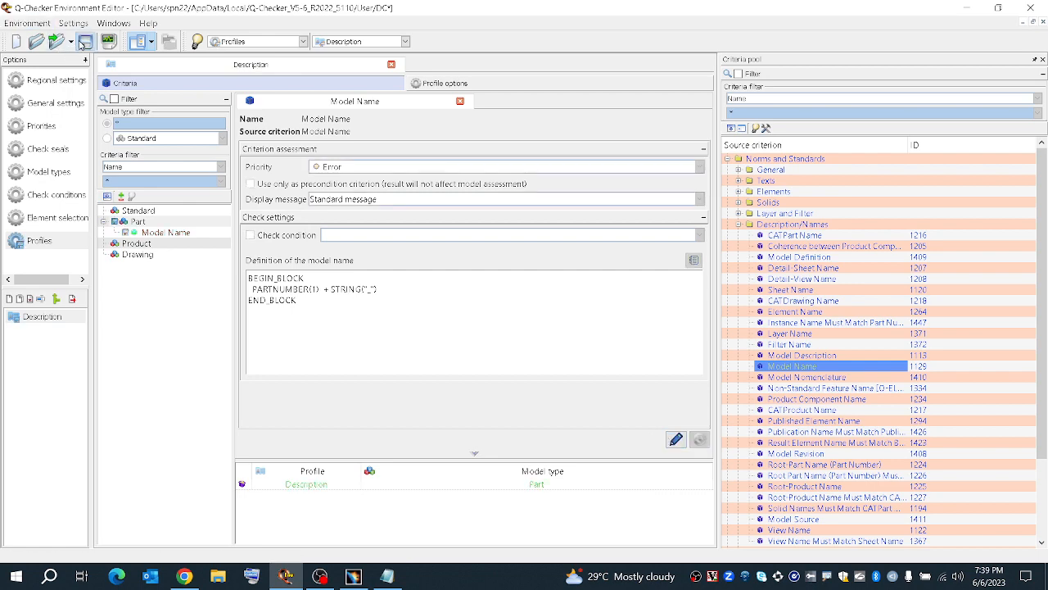
# Switch to CATIA, run the Description profile check on 111111_part, close the results, and return to the Environment Editor
pyautogui.click(967, 8)
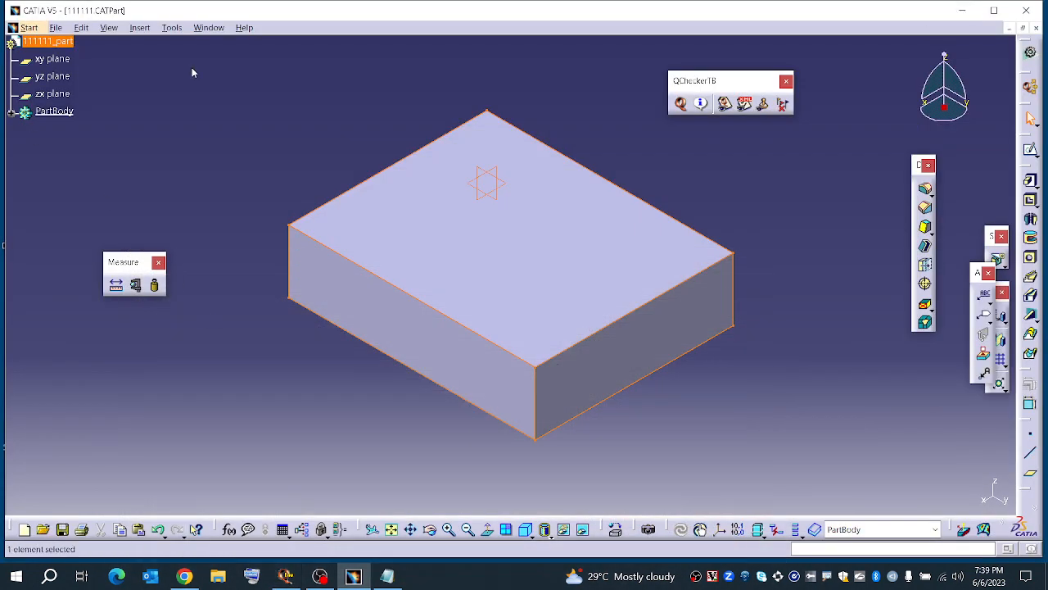
pyautogui.click(680, 103)
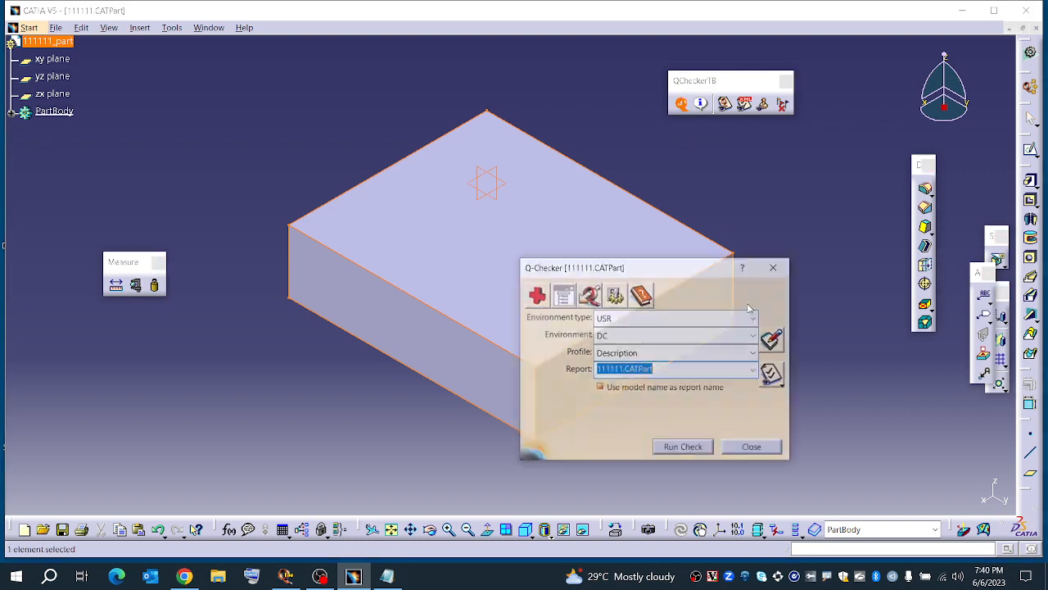
pyautogui.click(667, 450)
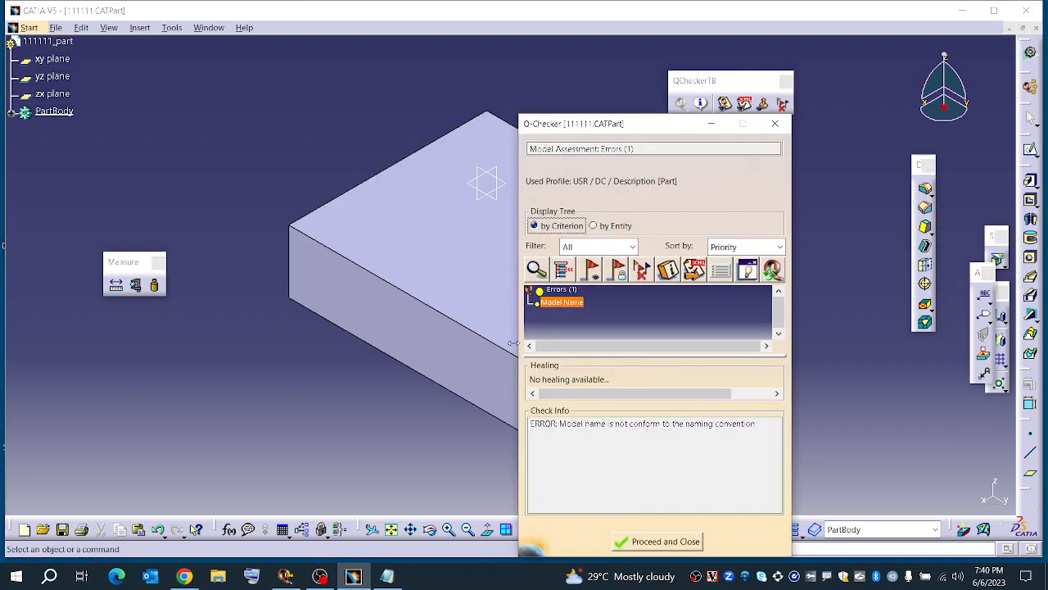
pyautogui.click(638, 543)
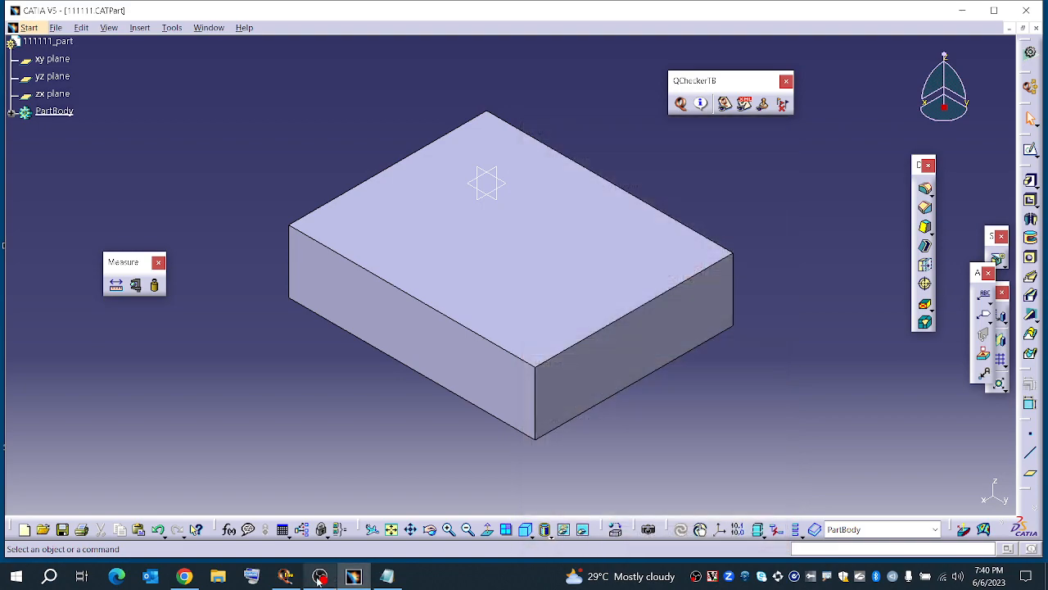
pyautogui.click(285, 576)
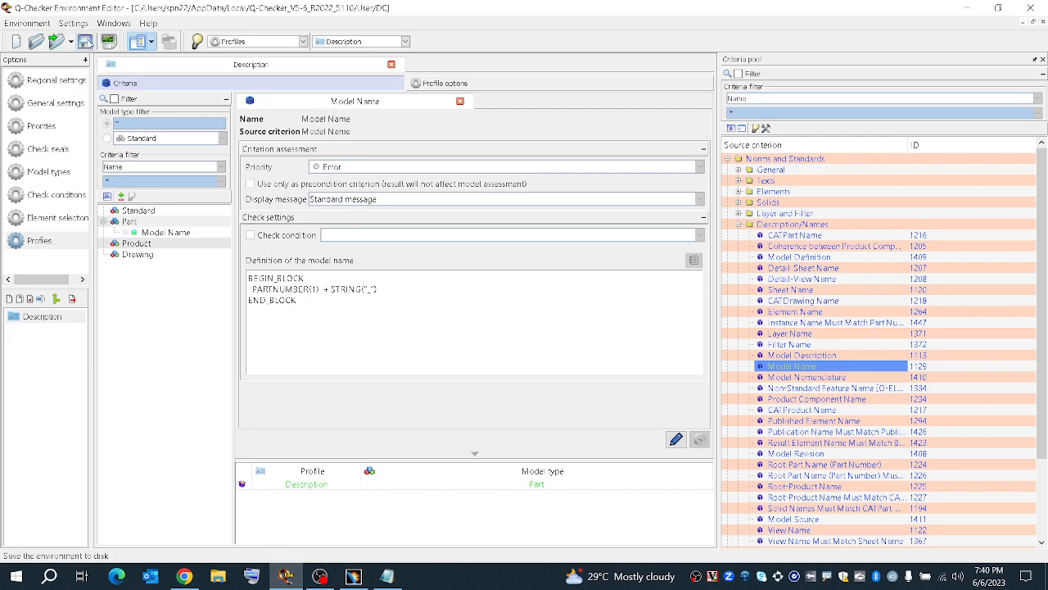
# Delete + STRING("_") from the Model Name definition so the block holds only PARTNUMBER(1), apply the edit, and save the environment
pyautogui.click(380, 290)
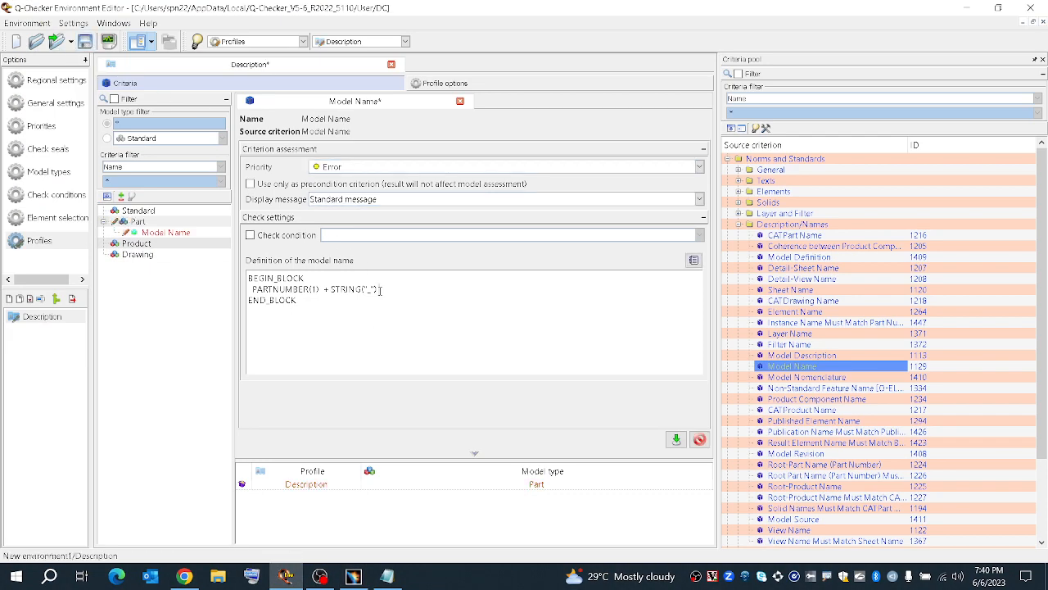
pyautogui.moveTo(325, 290); pyautogui.dragTo(379, 290)
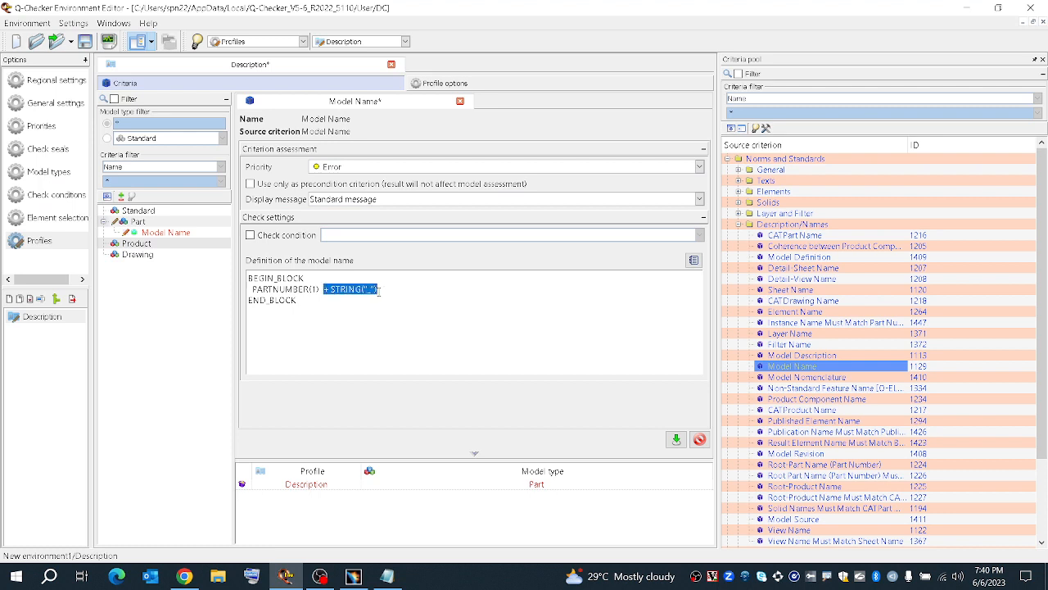
pyautogui.press('Delete')
pyautogui.click(676, 440)
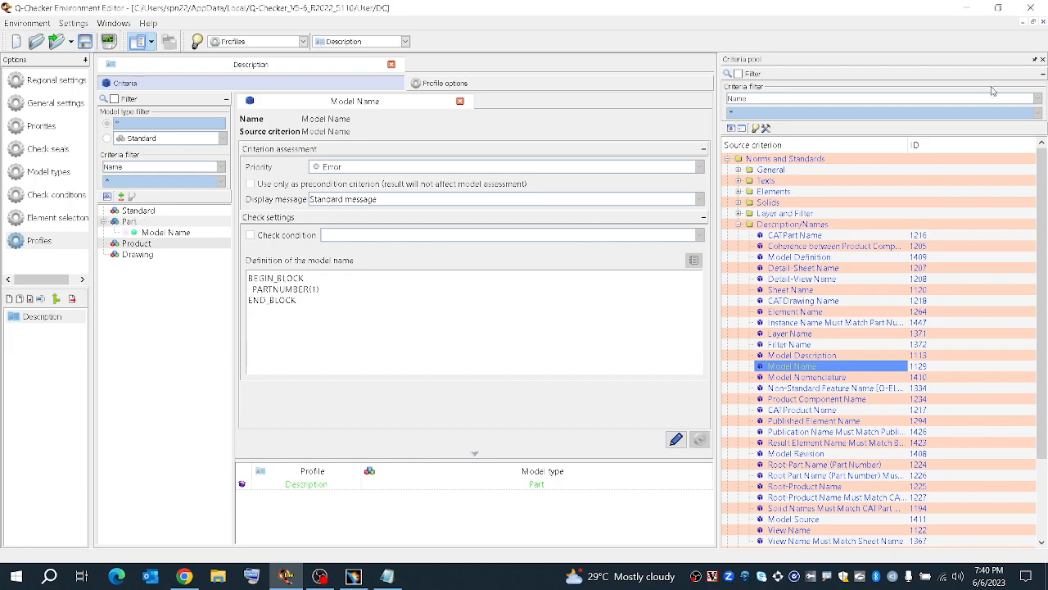
# Switch to CATIA, recheck 111111_part against the Description profile, read the Model Name criterion's Check Info message, and close the results
pyautogui.click(966, 8)
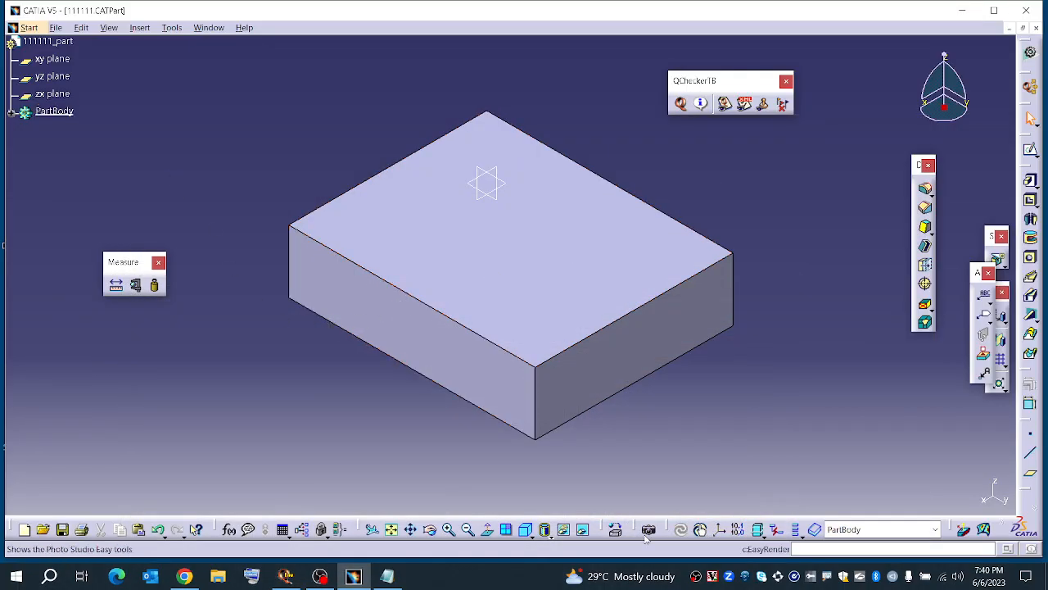
pyautogui.click(680, 103)
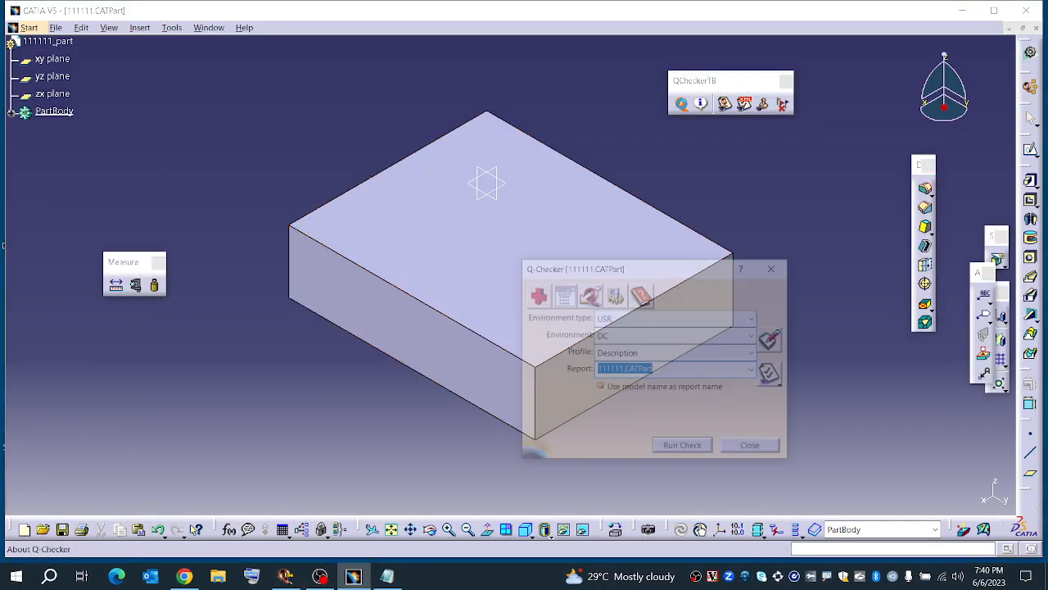
pyautogui.click(671, 448)
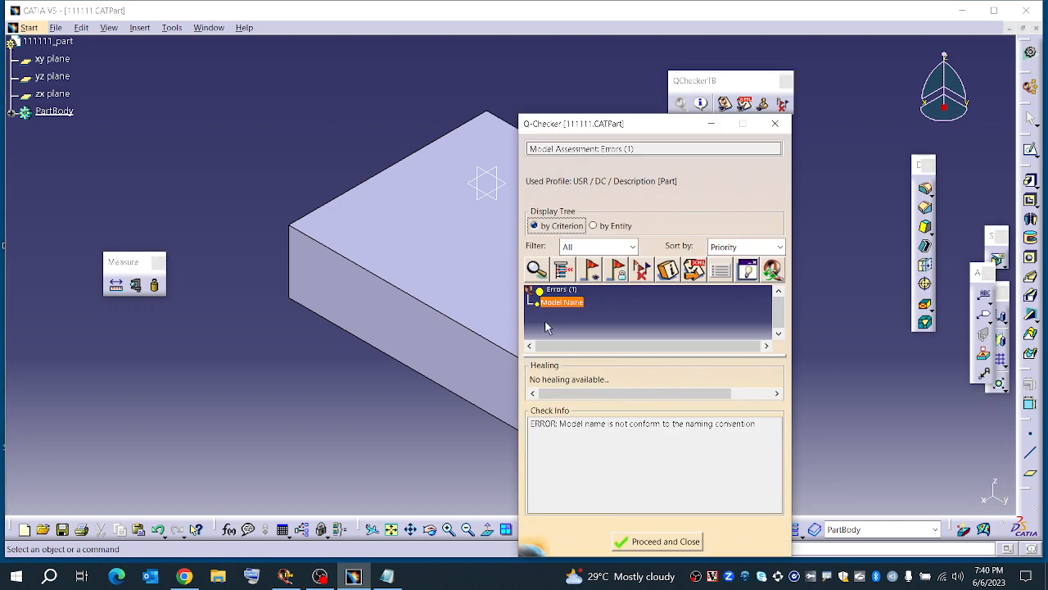
pyautogui.rightClick(553, 305)
pyautogui.click(534, 310)
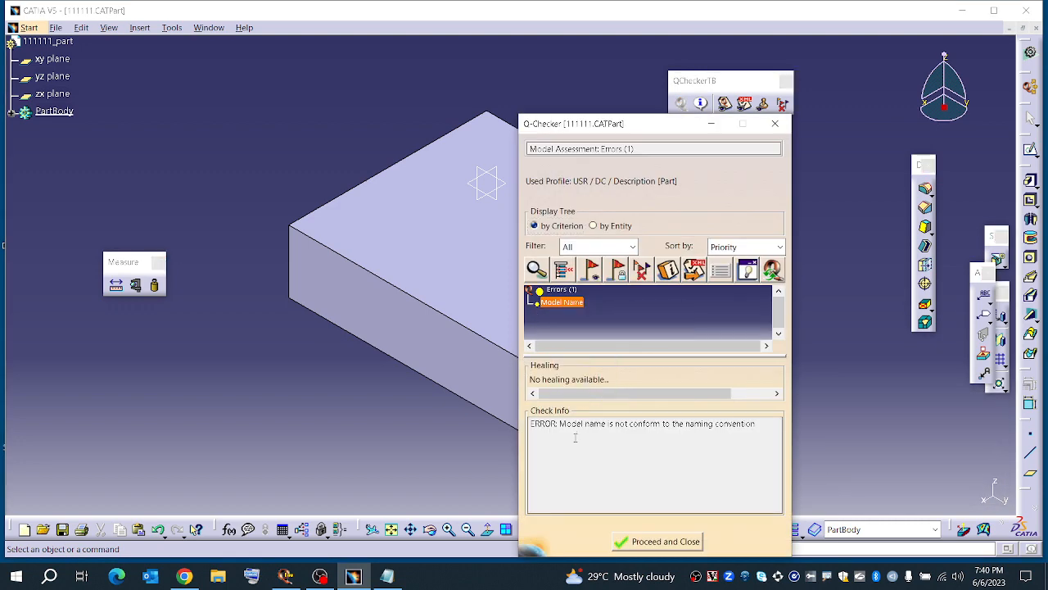
pyautogui.moveTo(566, 429); pyautogui.dragTo(660, 430)
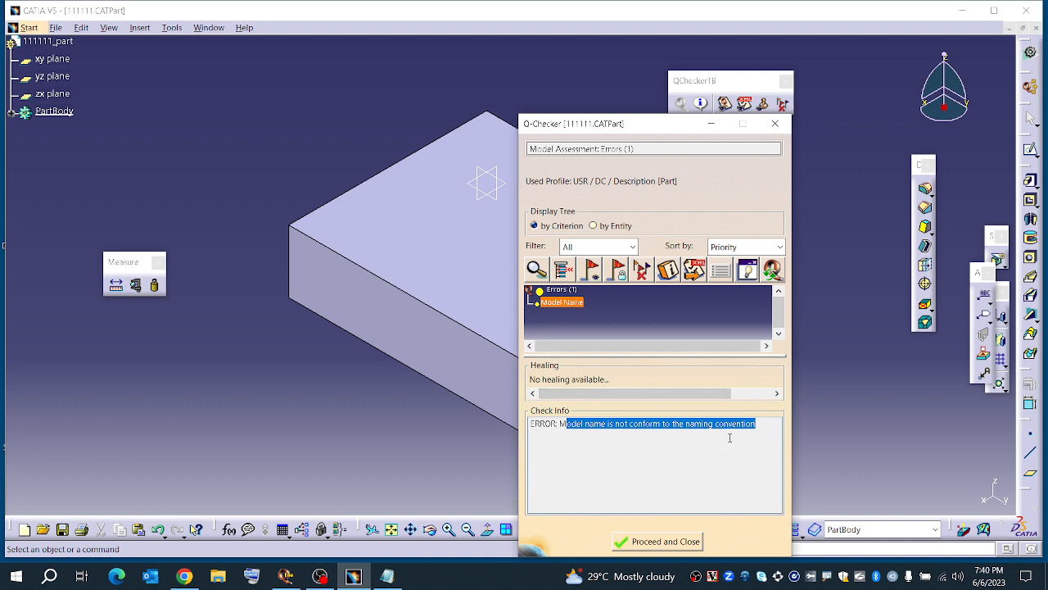
pyautogui.click(643, 543)
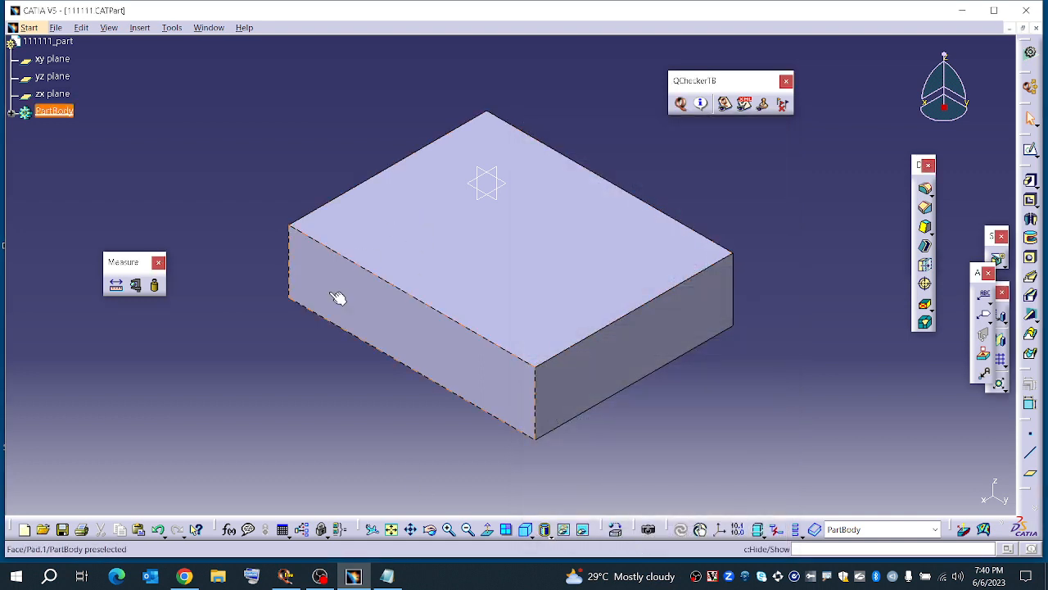
# Remove the _part suffix from the root part's Part Number property, setting it to 111111
pyautogui.rightClick(61, 41)
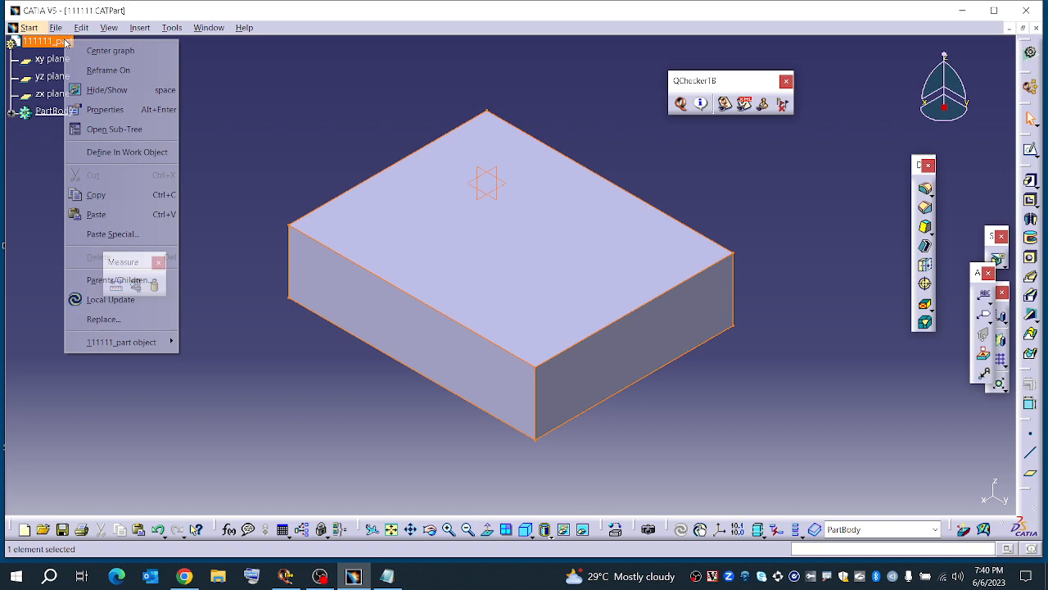
pyautogui.click(94, 109)
pyautogui.moveTo(783, 280); pyautogui.dragTo(768, 280)
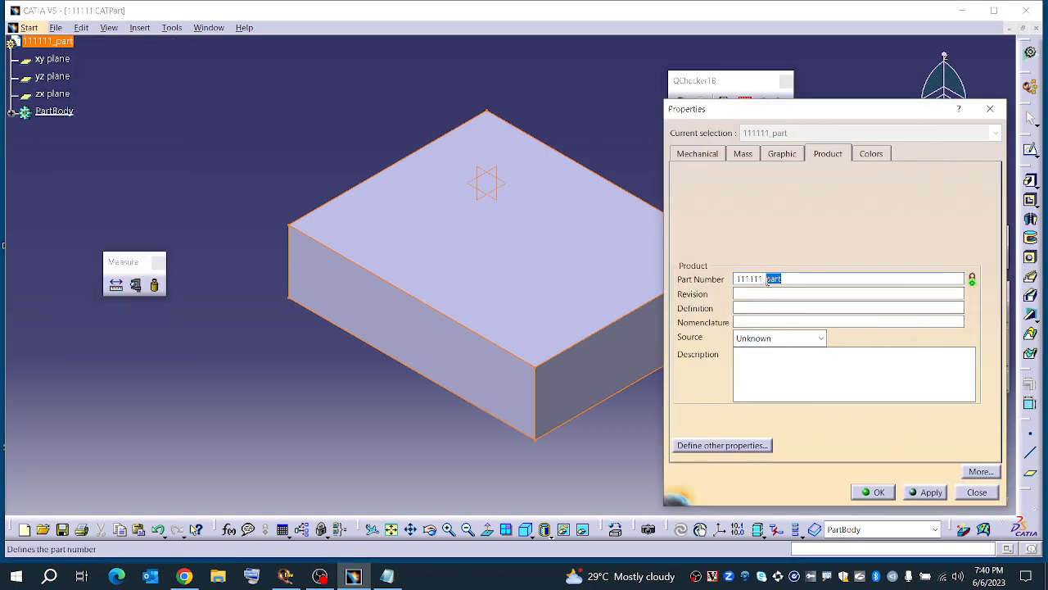
pyautogui.press('BackSpace')
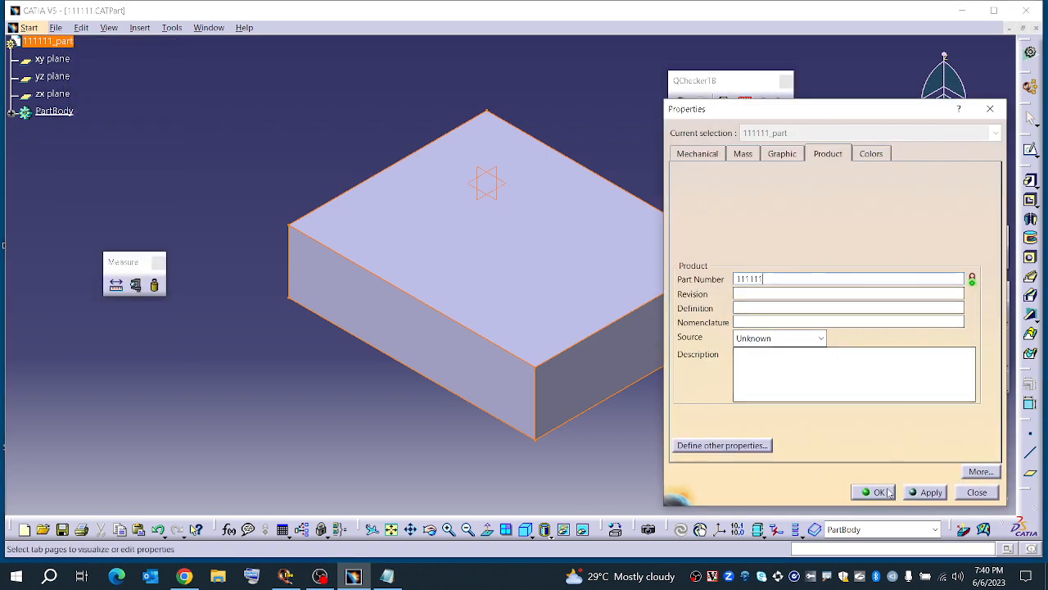
pyautogui.press('Return')
# Run the Description profile check on root part 111111, review the Model Name result, and close the results
pyautogui.click(680, 103)
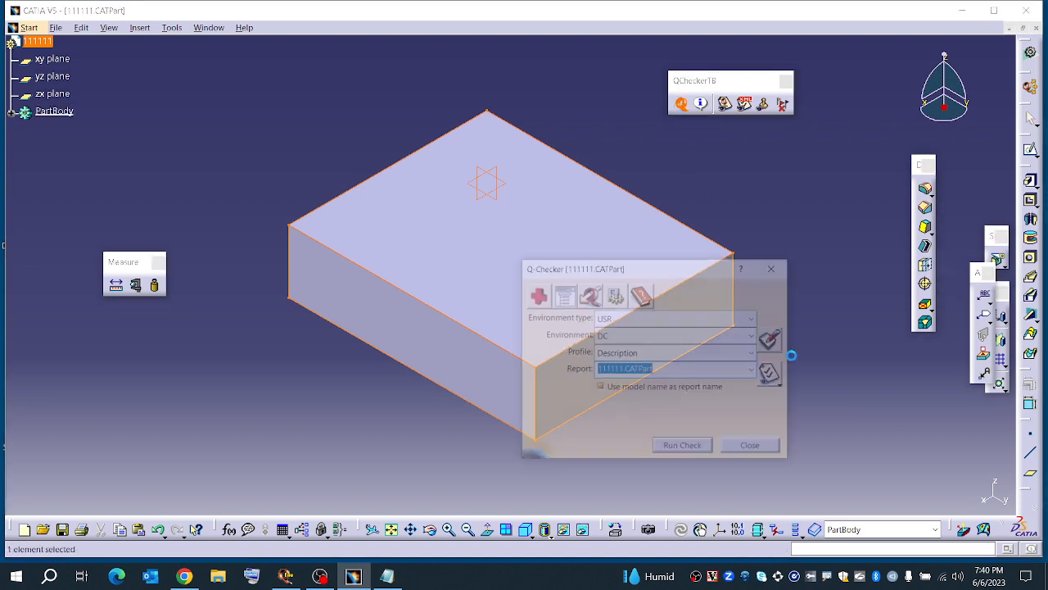
pyautogui.click(682, 444)
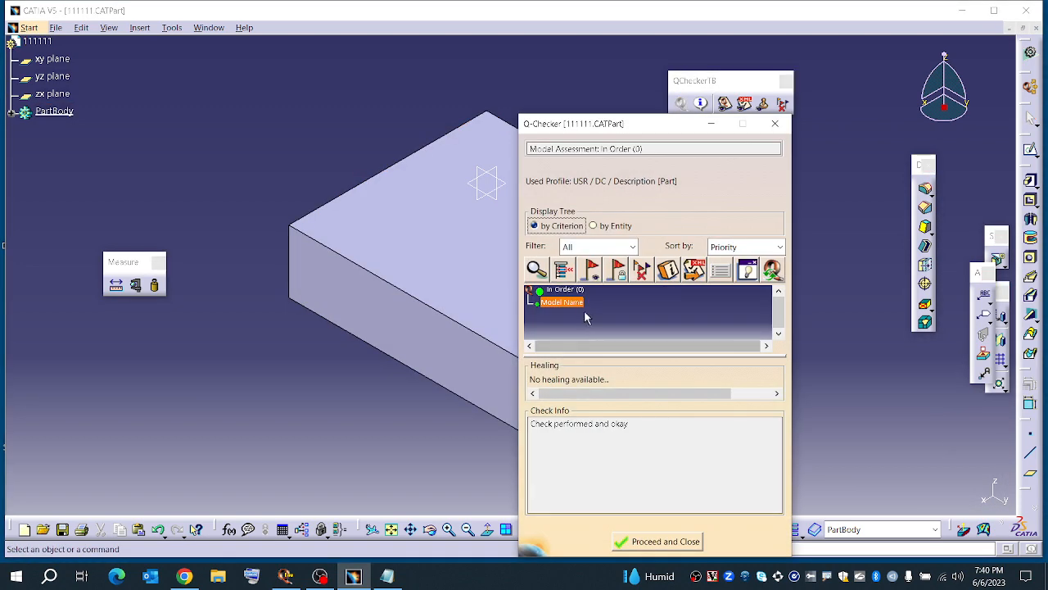
pyautogui.click(29, 41)
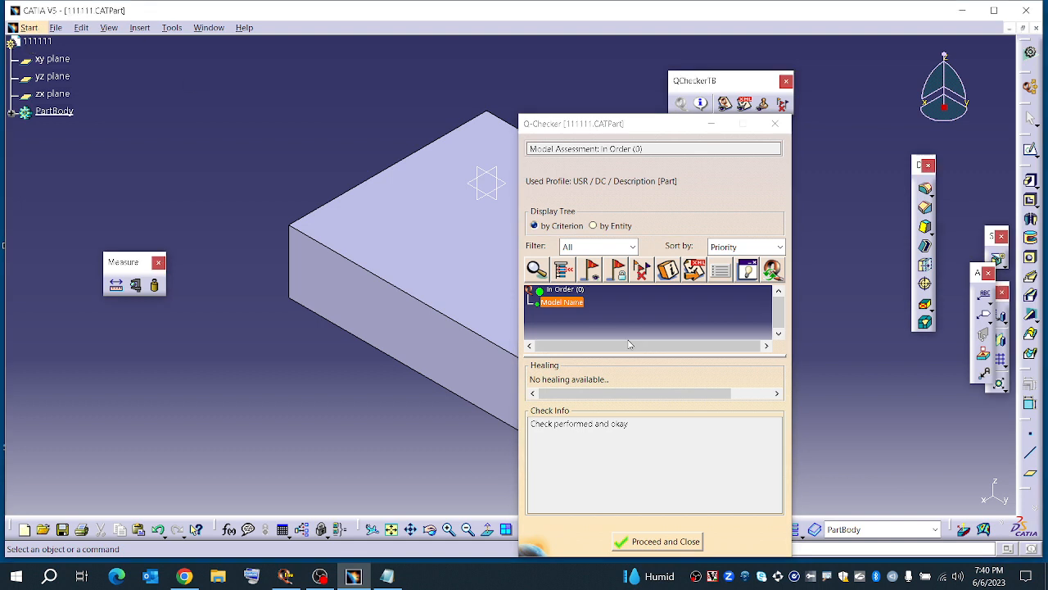
pyautogui.click(637, 543)
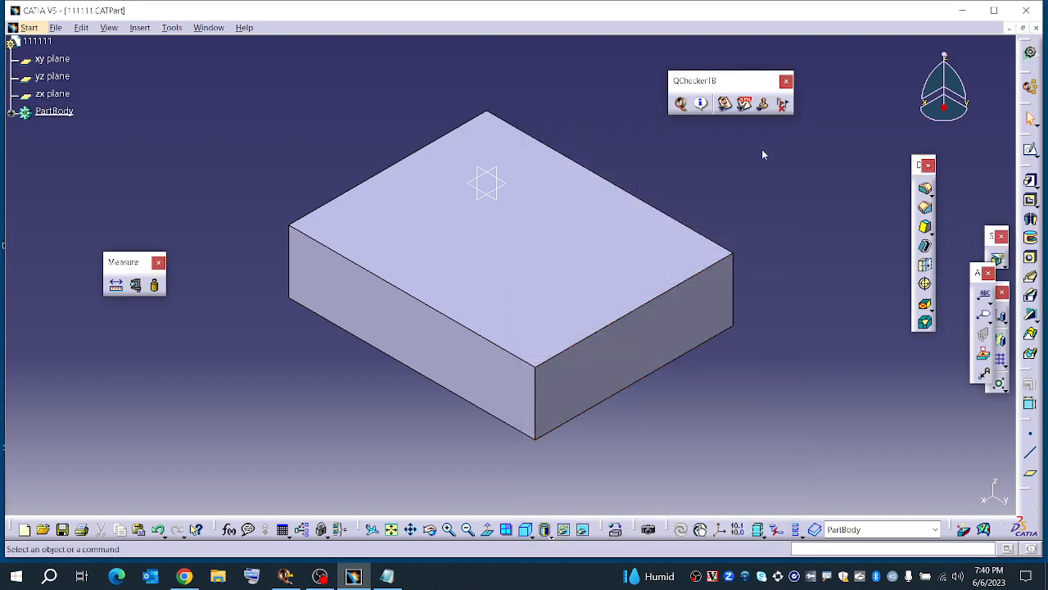
# Look at the Model Name definition in the Environment Editor, return to CATIA, and inspect the root part's Revision property
pyautogui.click(288, 578)
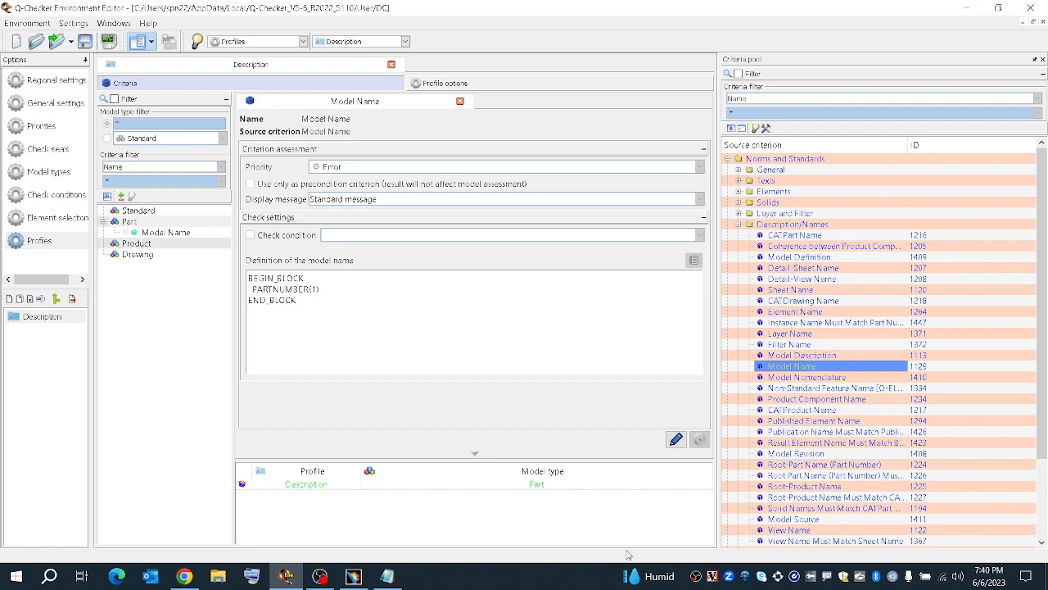
pyautogui.click(353, 578)
pyautogui.rightClick(35, 40)
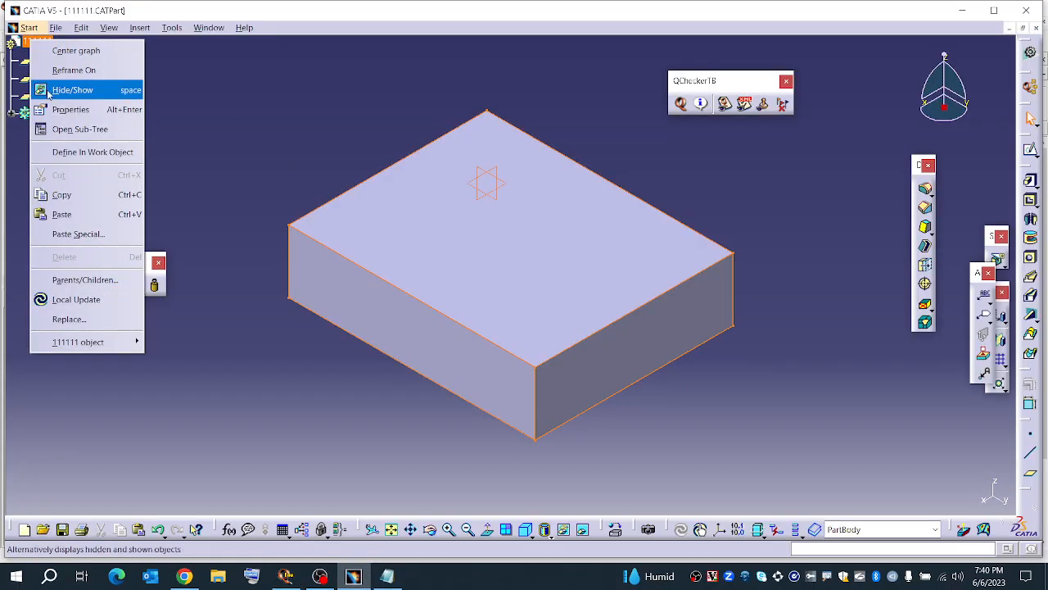
pyautogui.click(55, 110)
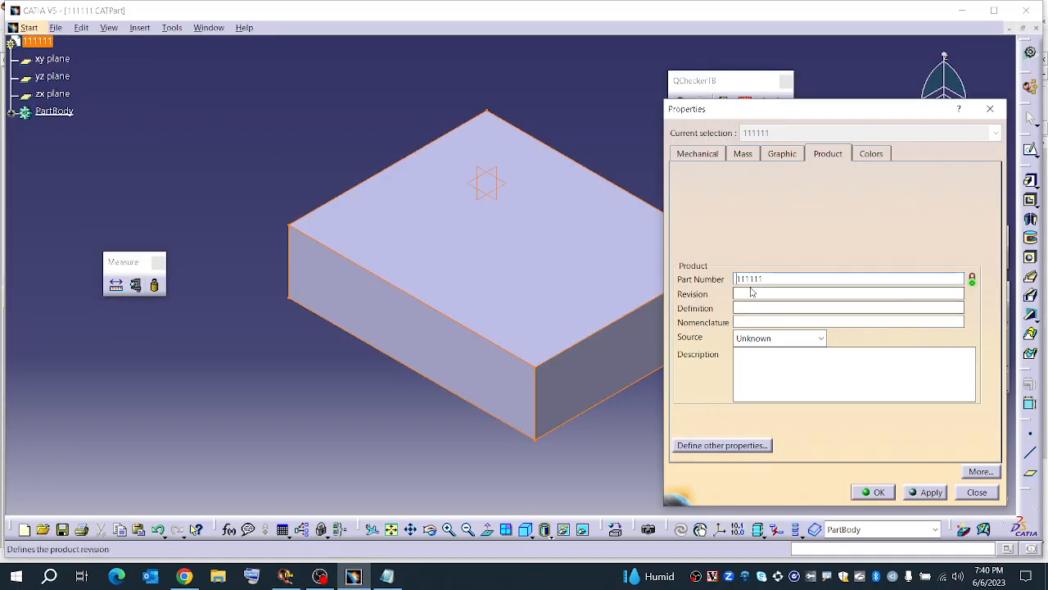
pyautogui.click(739, 293)
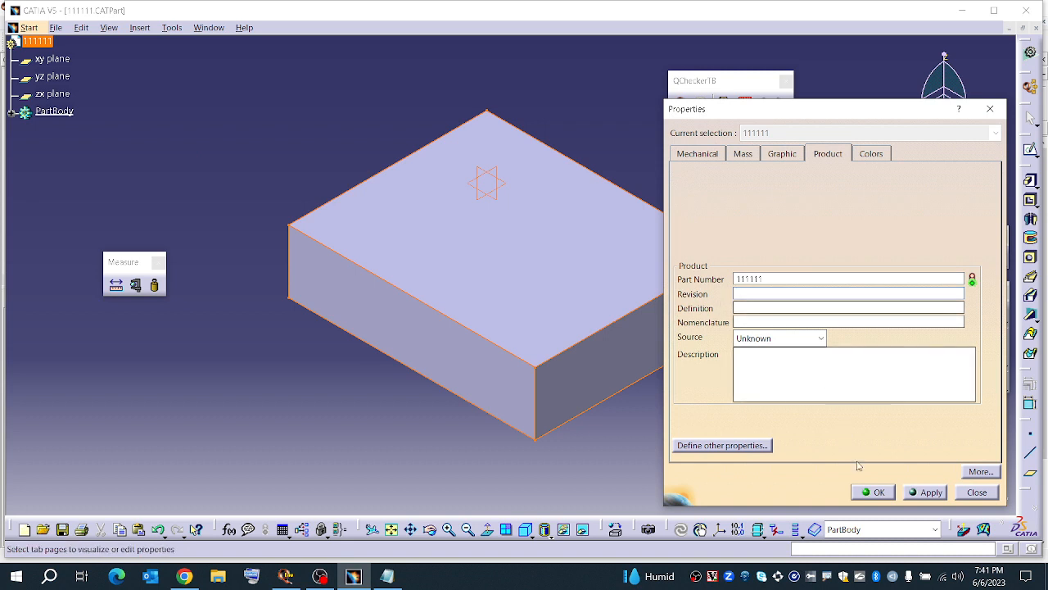
pyautogui.click(870, 492)
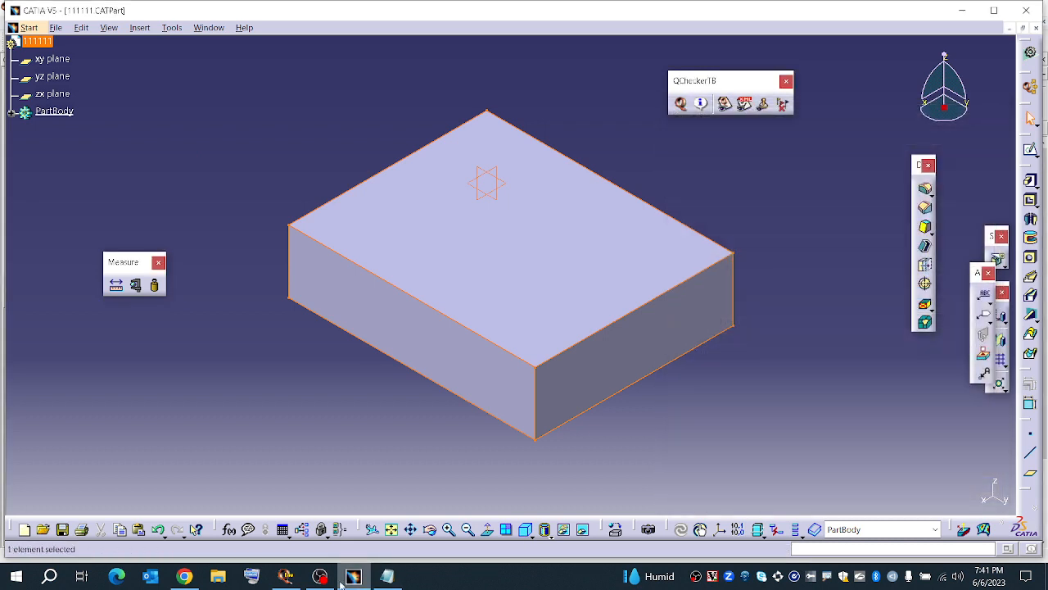
# Copy the ".+" block for the rule that the model revision must not be empty from Model Defination code.txt in Notepad
pyautogui.click(387, 575)
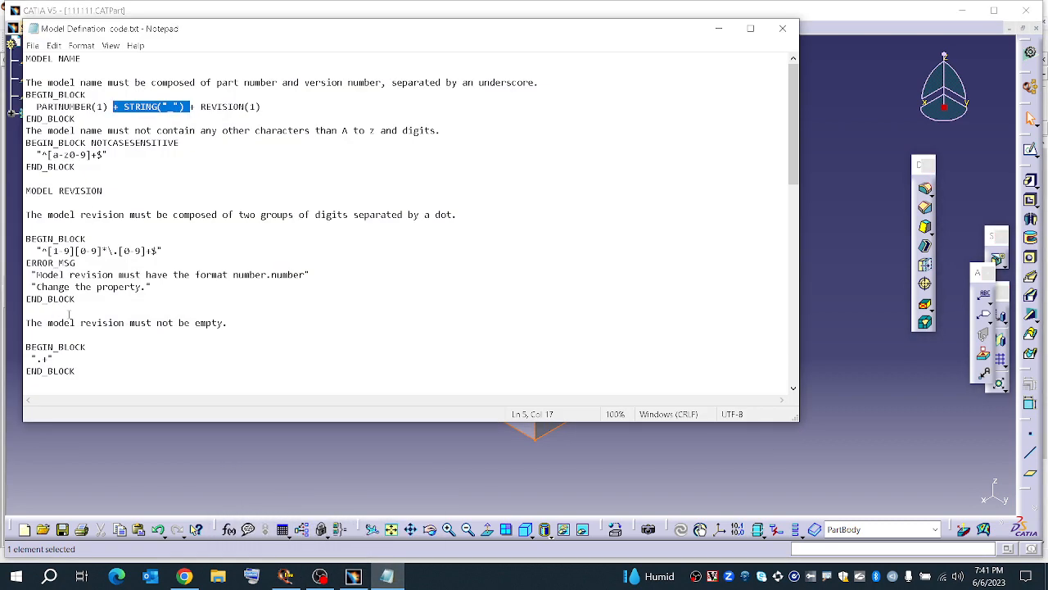
pyautogui.scroll(-1, 80, 371)
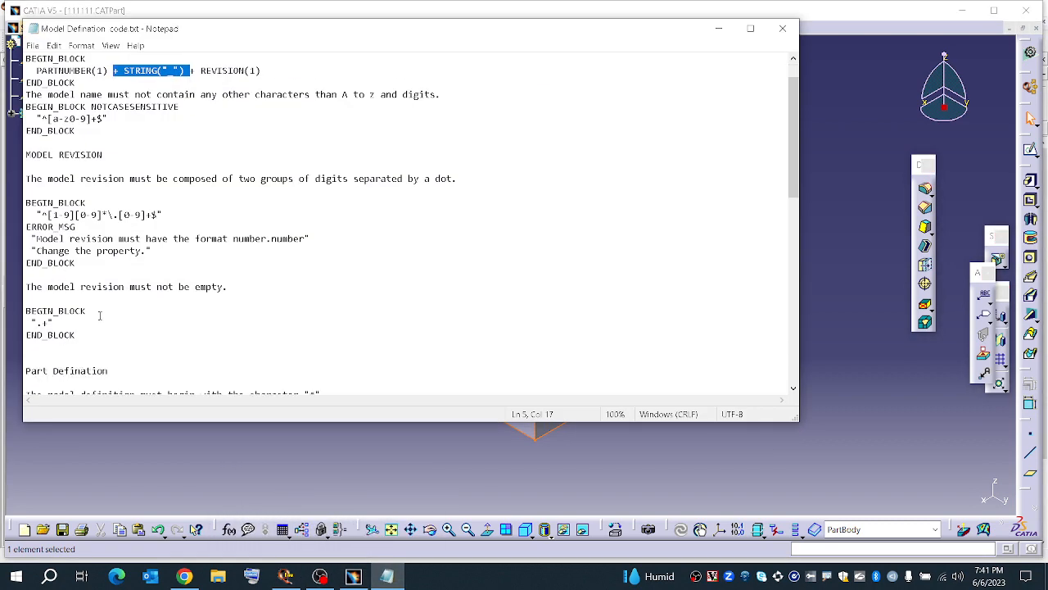
pyautogui.moveTo(97, 347); pyautogui.dragTo(27, 311)
pyautogui.hotkey('ctrl', 'c')
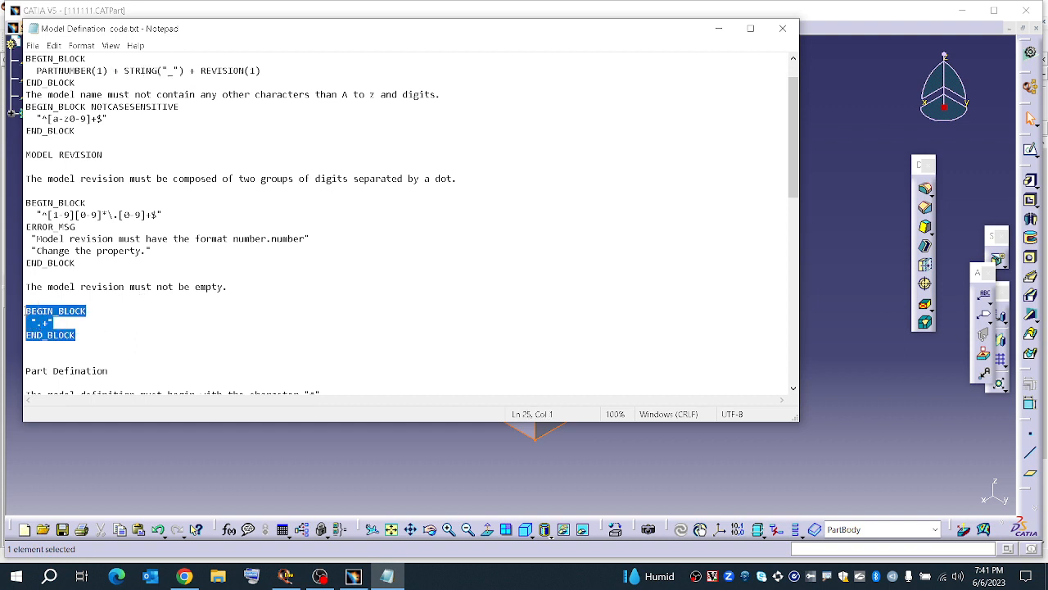
# Switch to the Q-Checker Environment Editor and add the Model Revision criterion to the Part model type of the Description profile
pyautogui.click(292, 578)
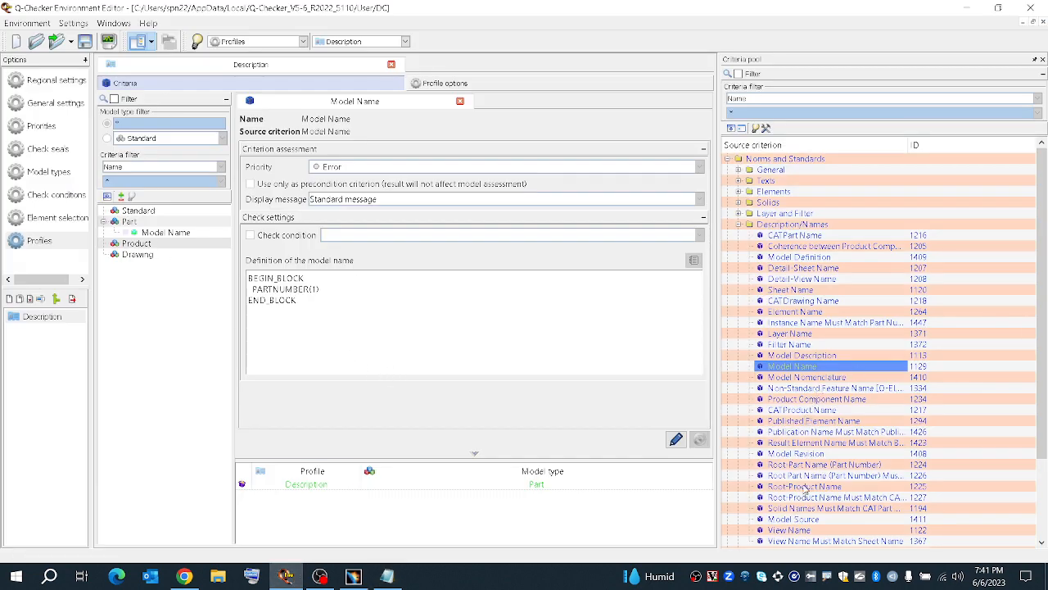
pyautogui.scroll(-2, 815, 332)
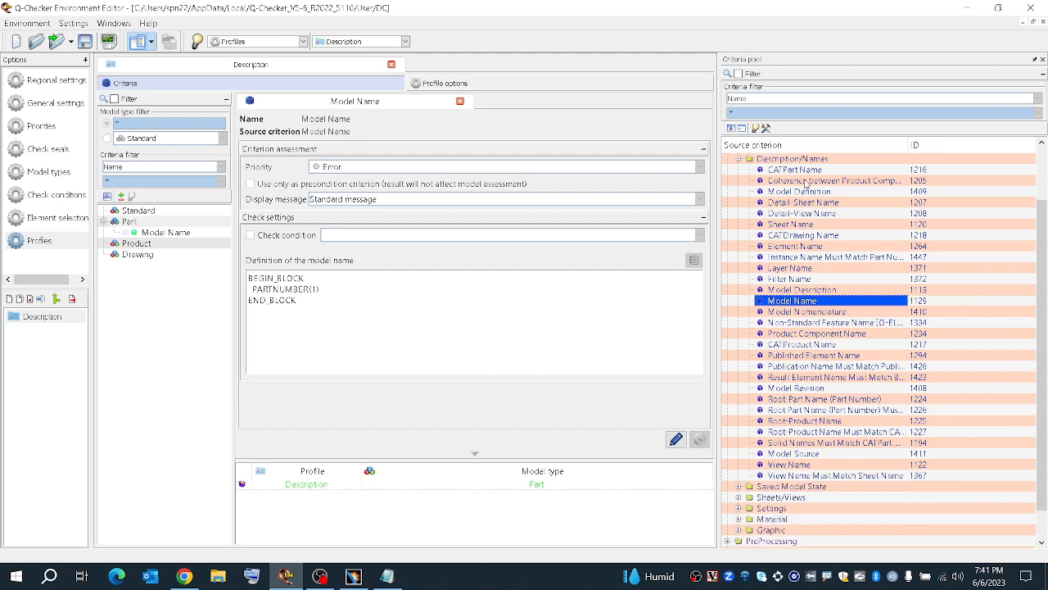
pyautogui.scroll(-1, 815, 321)
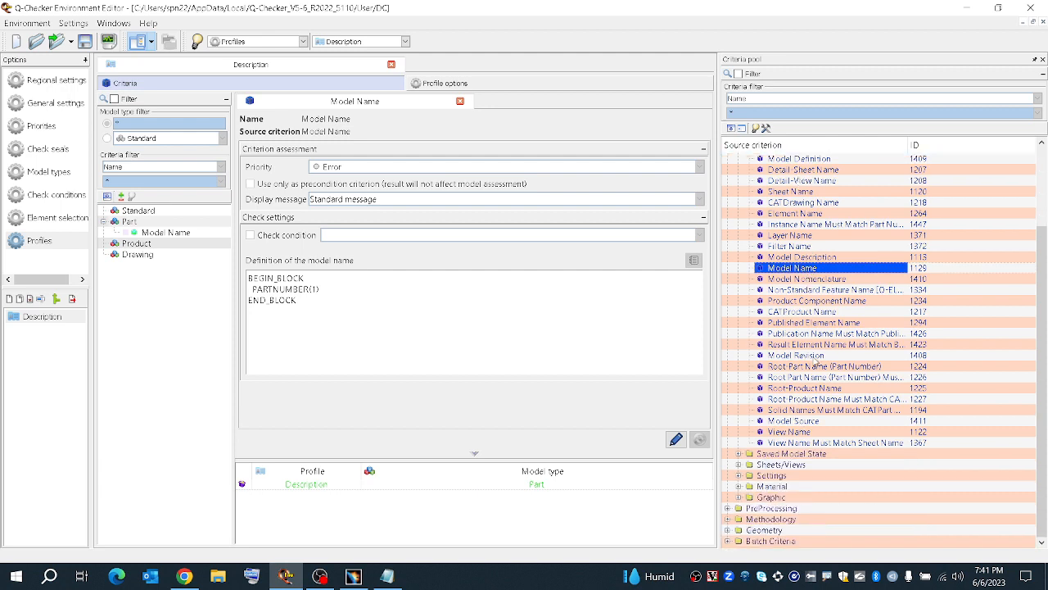
pyautogui.moveTo(798, 355); pyautogui.dragTo(127, 224)
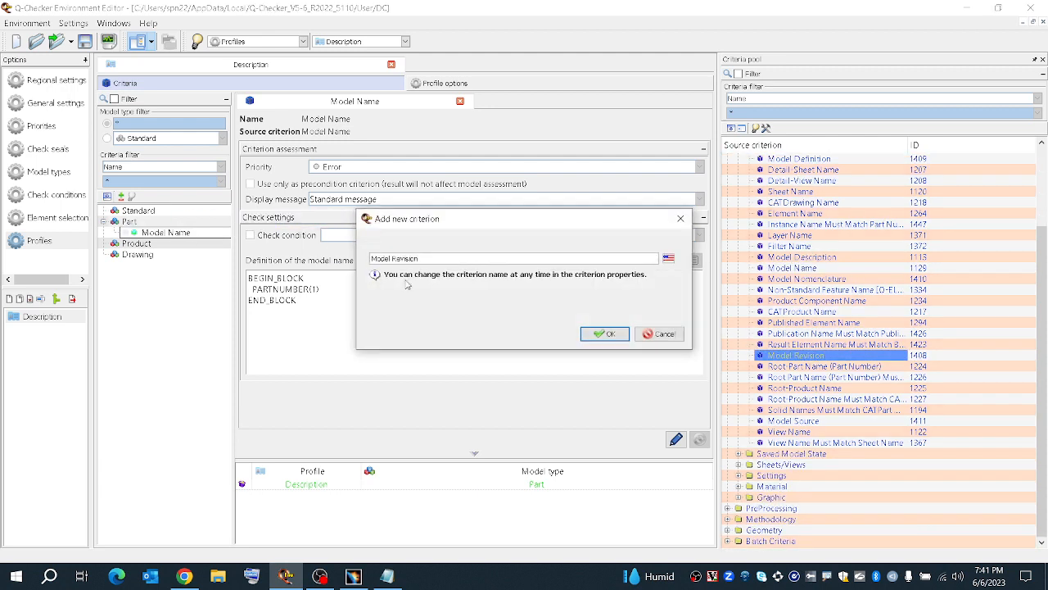
pyautogui.click(605, 333)
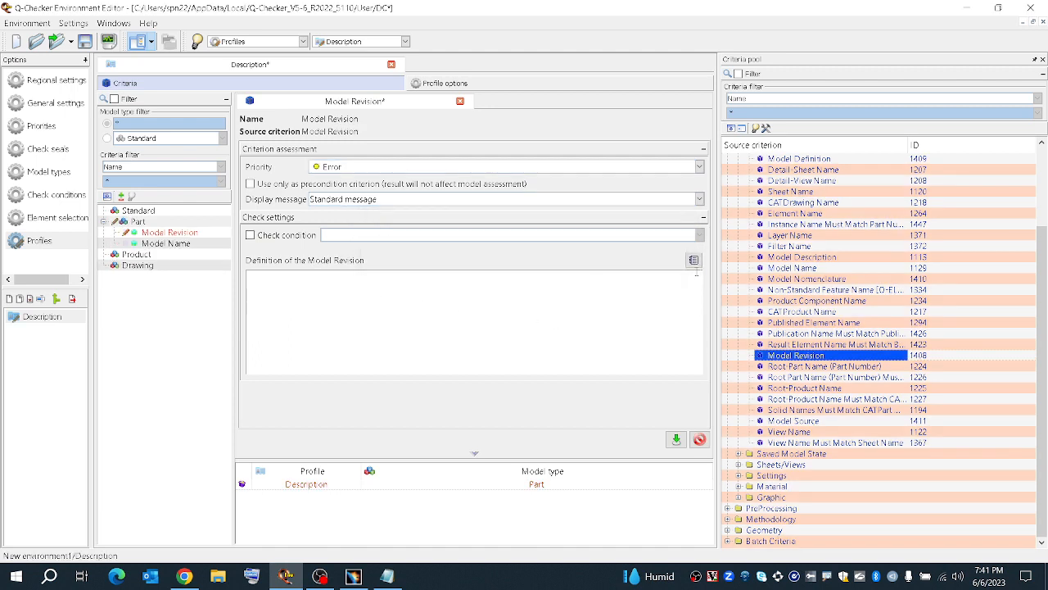
# Paste the copied block as the definition of the Model Revision criterion and accept it
pyautogui.click(693, 260)
pyautogui.hotkey('ctrl', 'v')
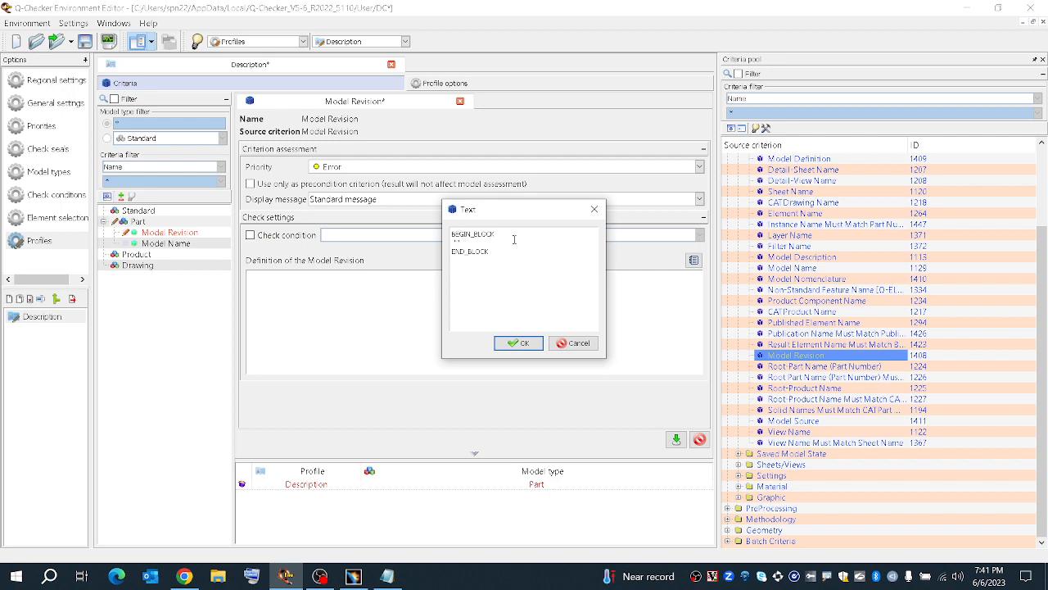
pyautogui.click(515, 343)
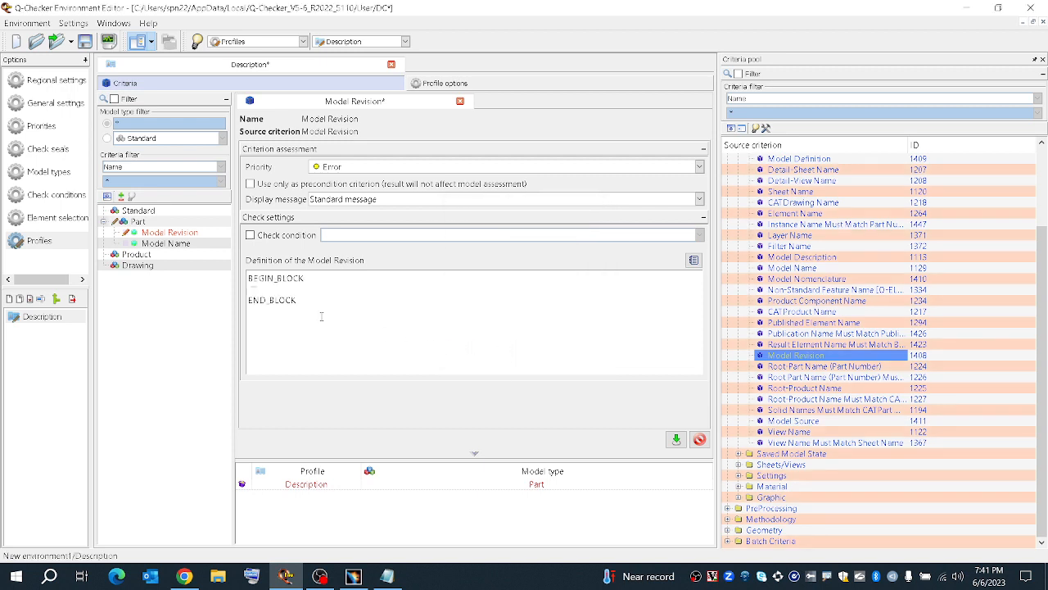
# Apply the pending edits of the Model Revision and Model Name criteria under Part
pyautogui.click(182, 235)
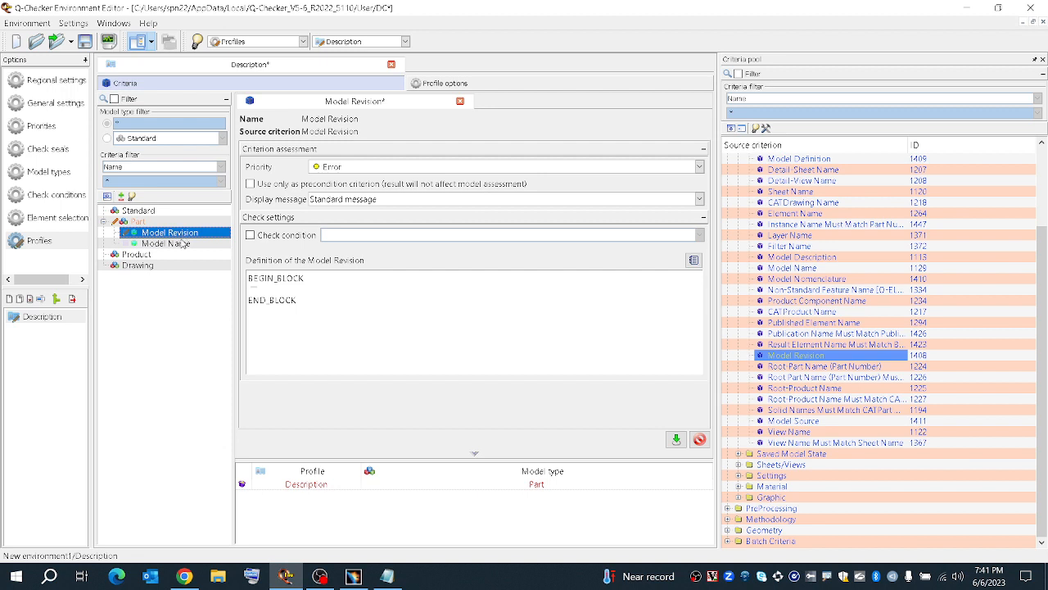
pyautogui.click(182, 243)
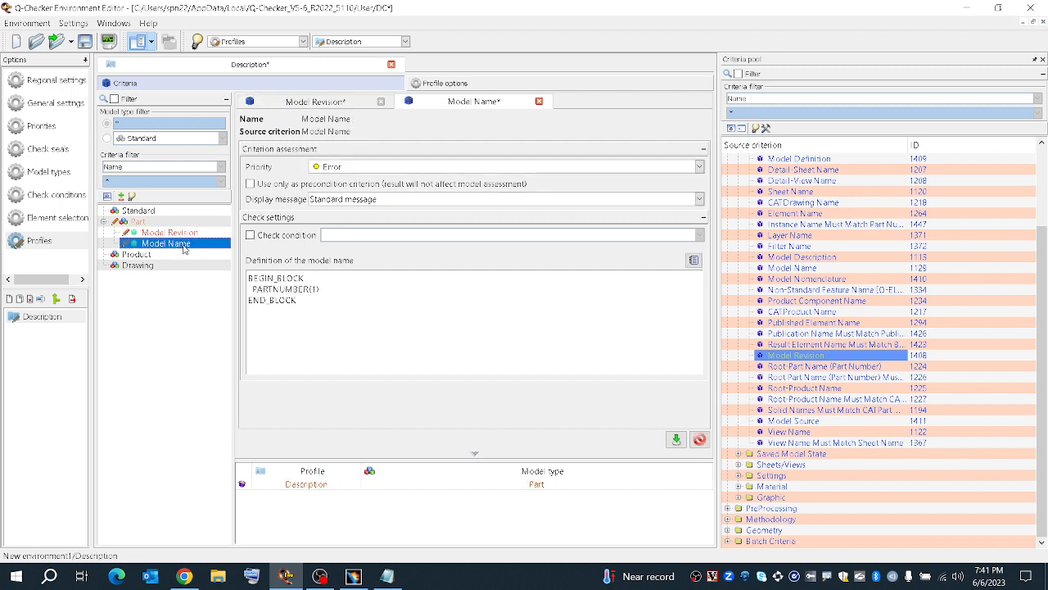
pyautogui.click(189, 233)
pyautogui.click(677, 440)
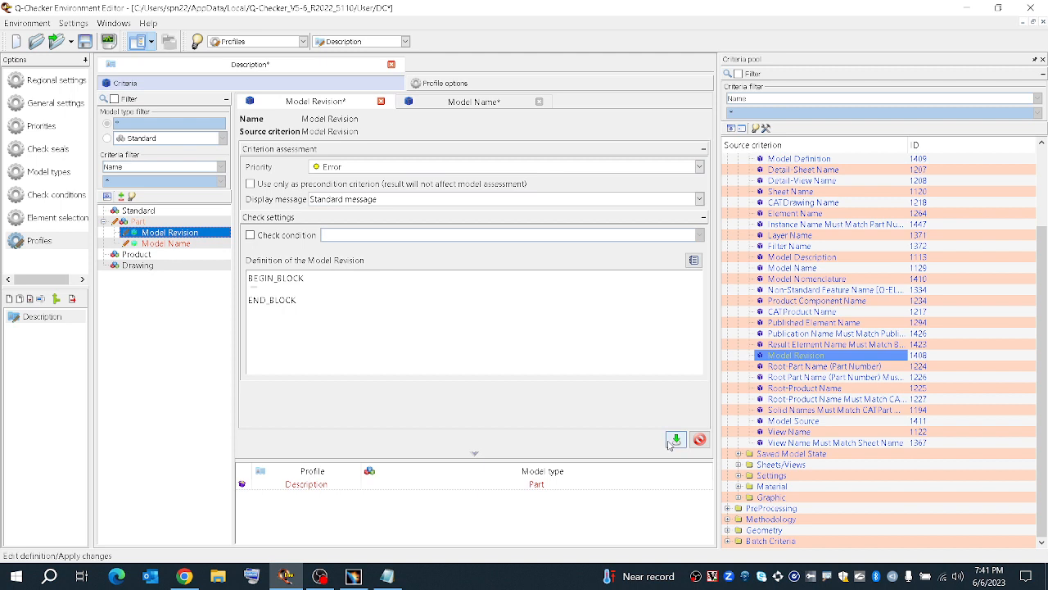
pyautogui.click(195, 248)
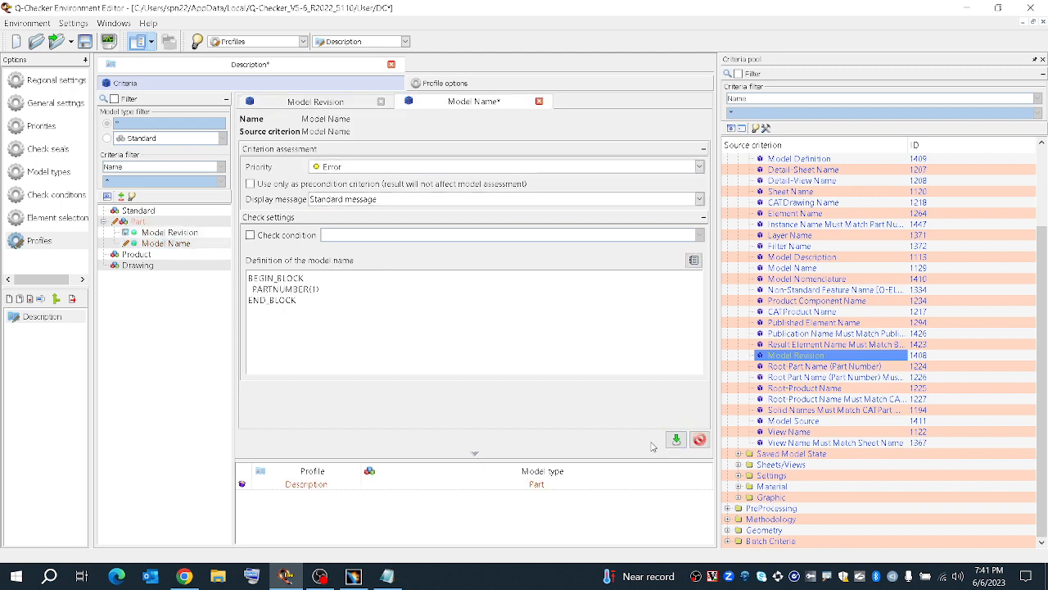
pyautogui.click(676, 440)
pyautogui.click(137, 247)
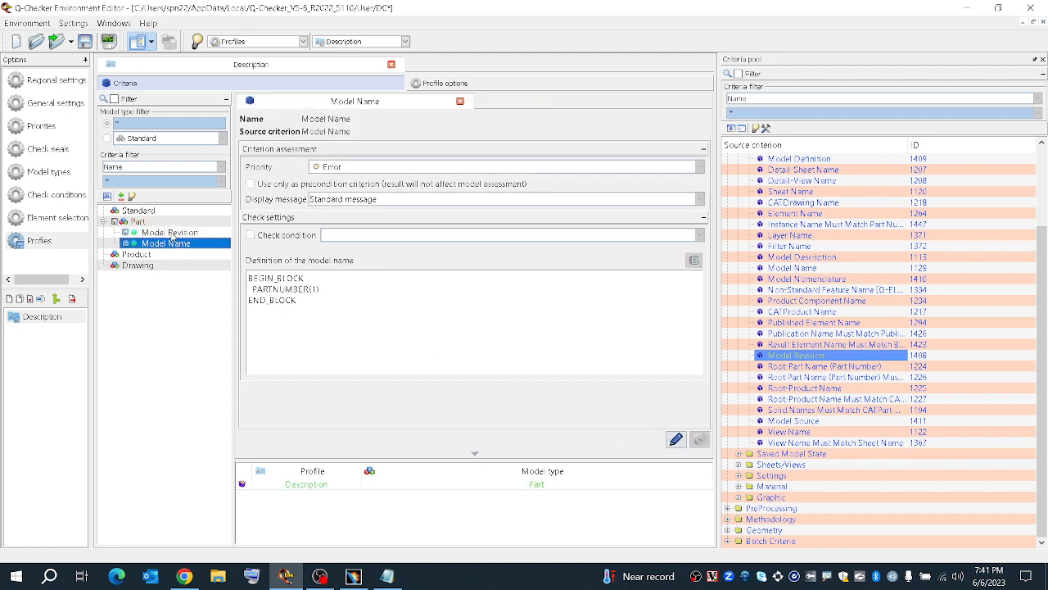
# Give the Model Revision criterion the custom message "rev should not be empty", apply it, and save the environment
pyautogui.click(171, 235)
pyautogui.click(360, 203)
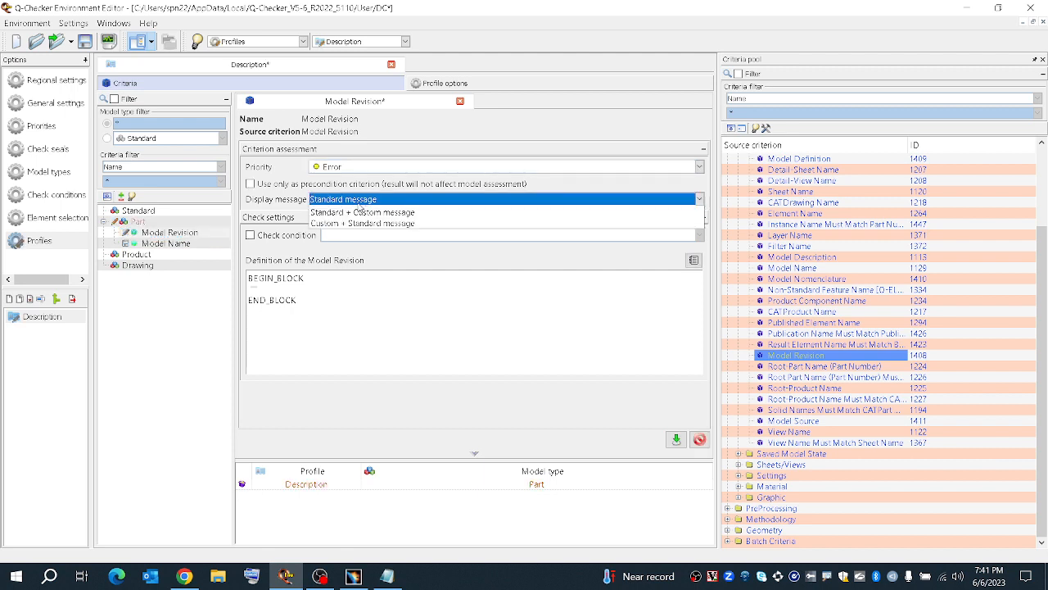
pyautogui.click(347, 232)
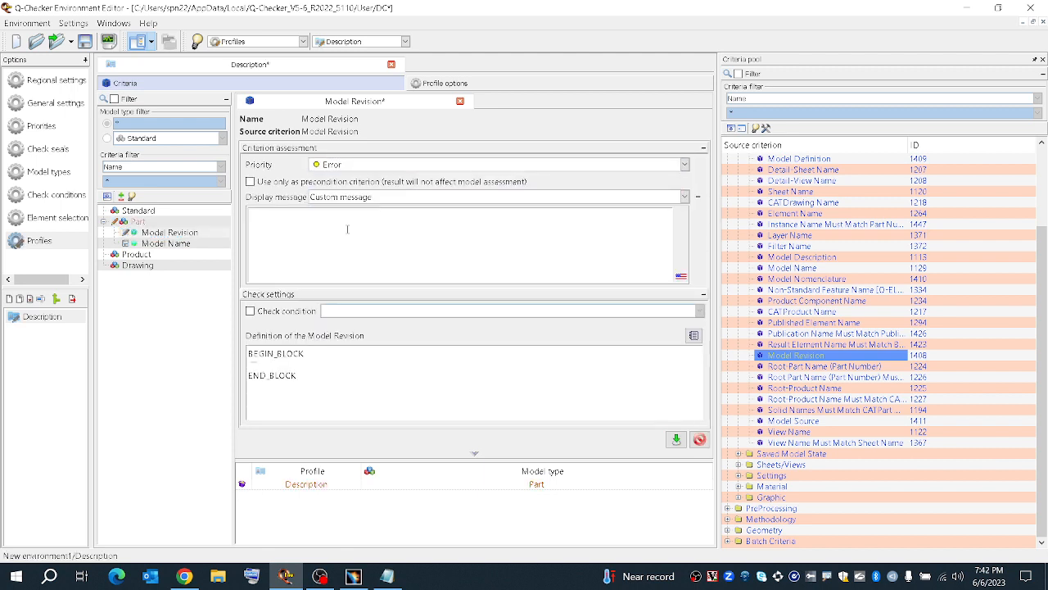
pyautogui.write('revisi')
pyautogui.write(' e')
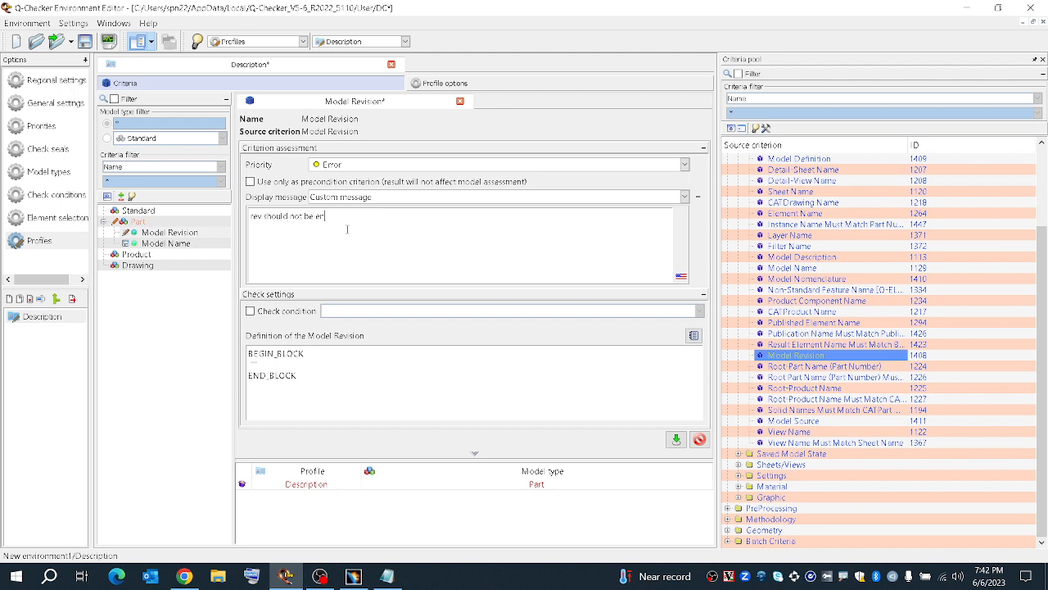
pyautogui.write('mpty')
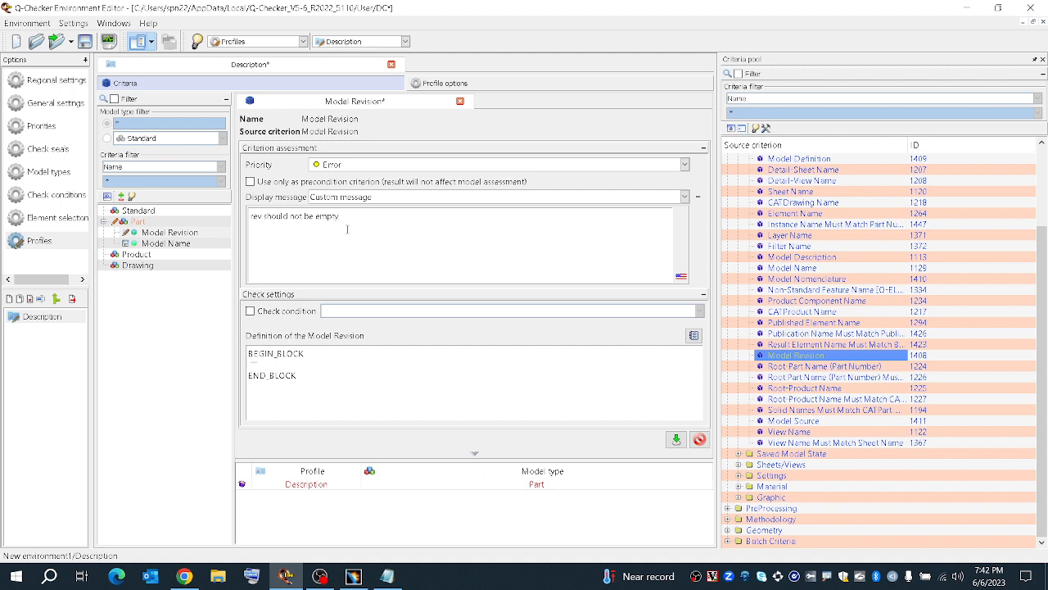
pyautogui.click(677, 439)
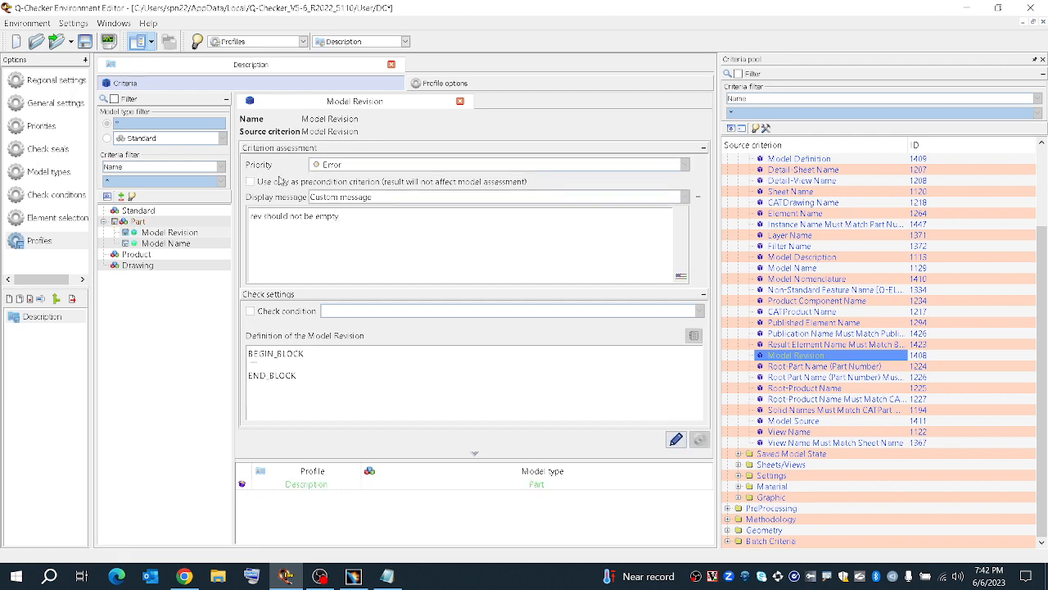
pyautogui.click(85, 42)
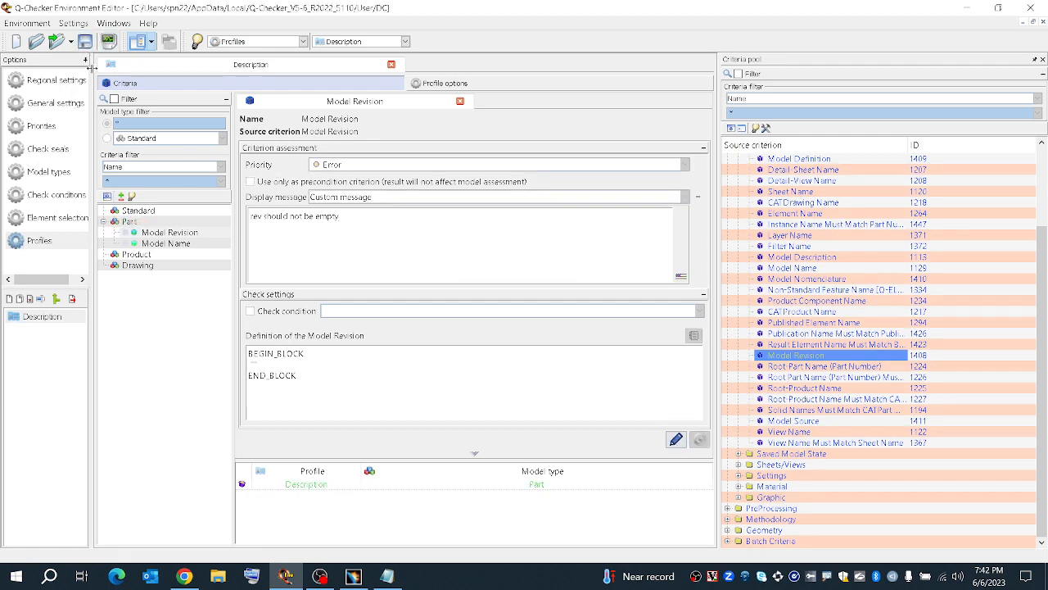
# Switch to CATIA, run the Description profile check on part 111111, and review the Model Revision result before closing it
pyautogui.click(353, 576)
pyautogui.click(680, 103)
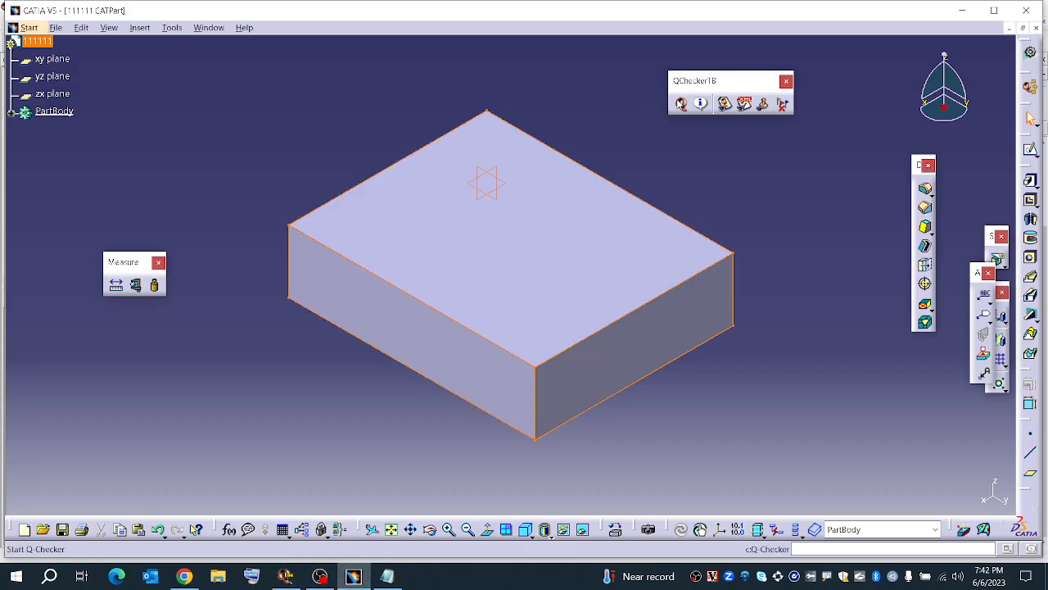
pyautogui.click(673, 450)
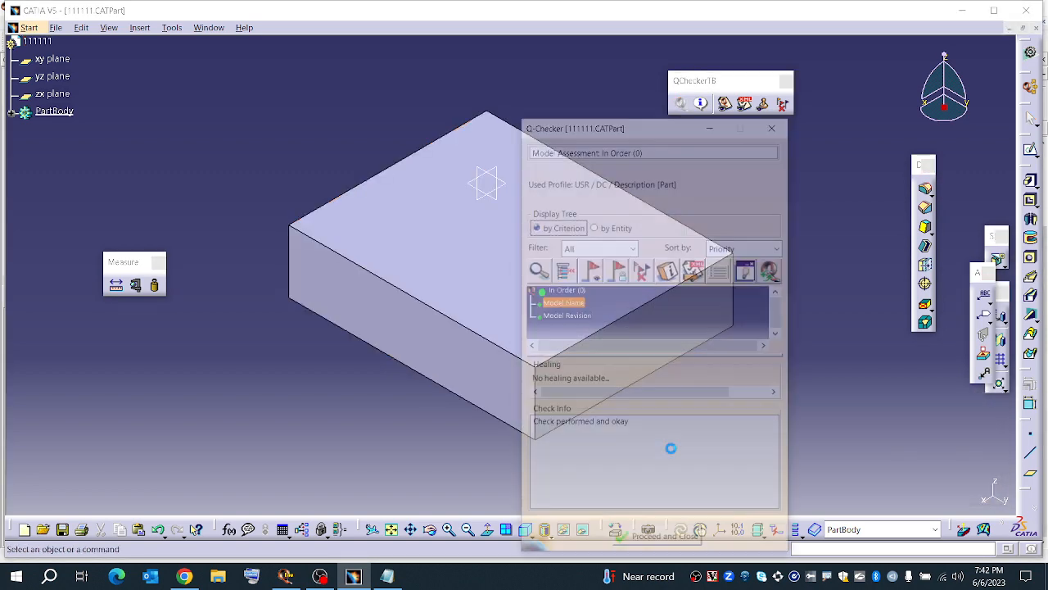
pyautogui.click(570, 317)
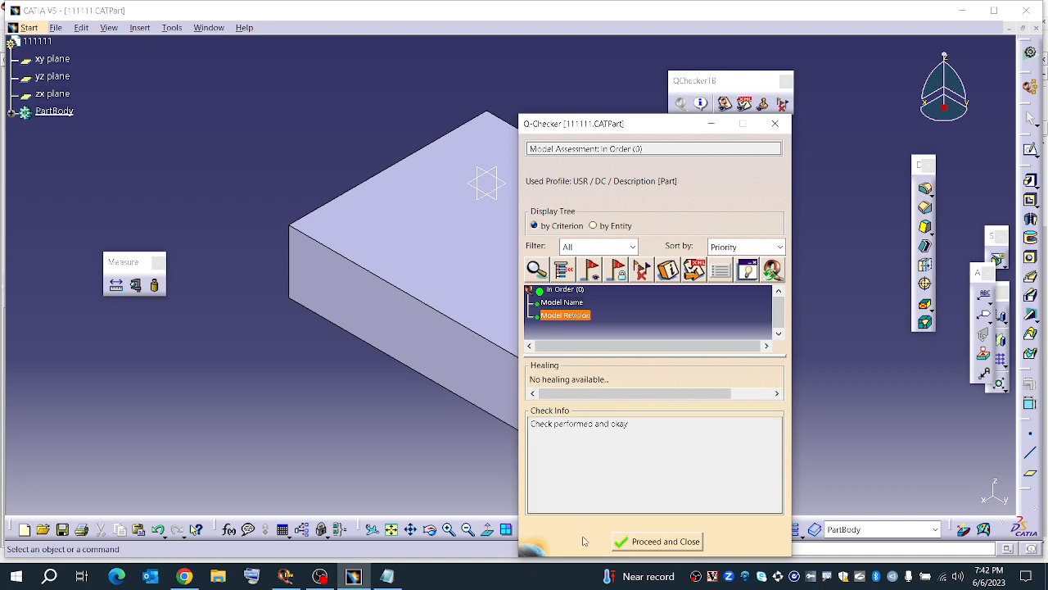
pyautogui.click(651, 542)
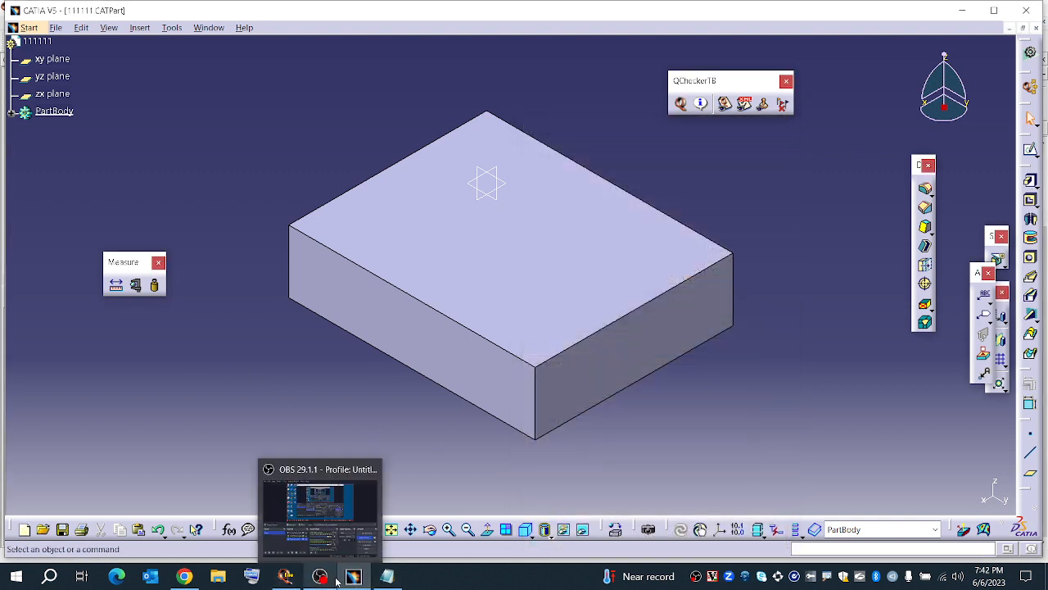
# In the Environment Editor, change the Model Revision definition's pattern to "+", apply it, and save the environment
pyautogui.click(297, 583)
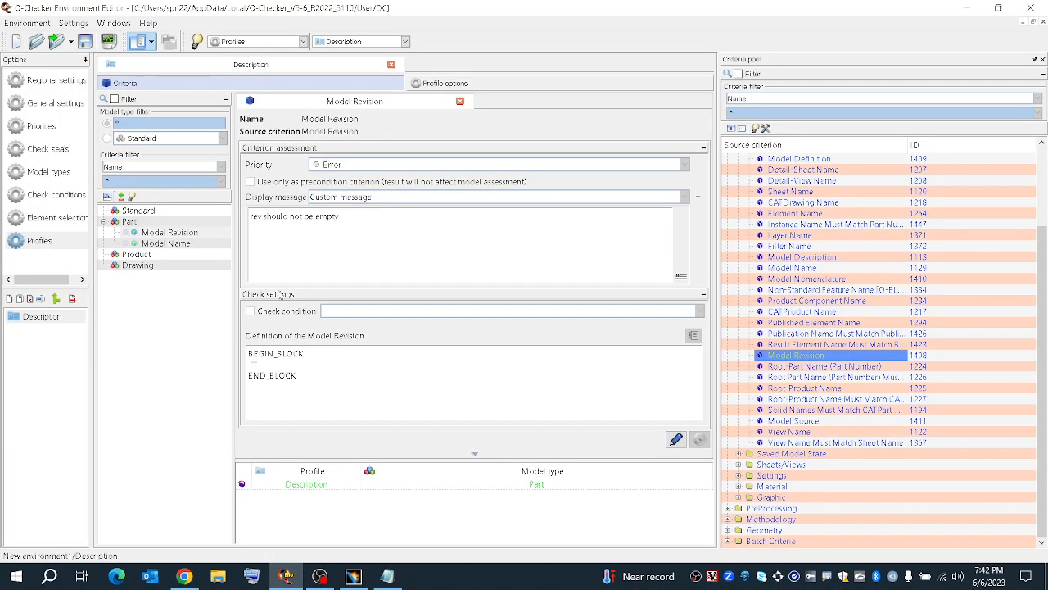
pyautogui.click(254, 365)
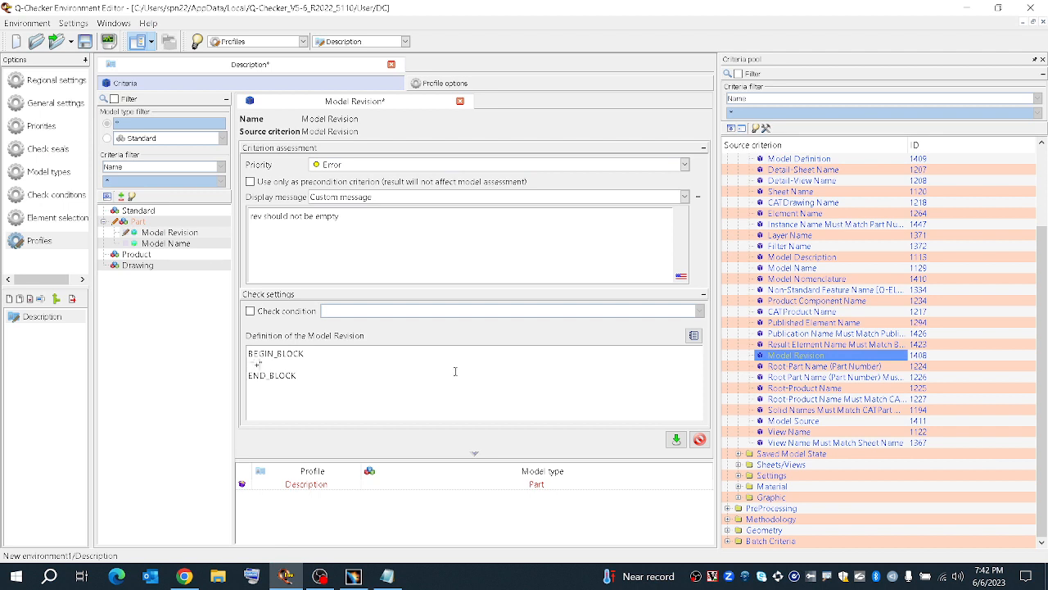
pyautogui.click(676, 439)
pyautogui.click(86, 41)
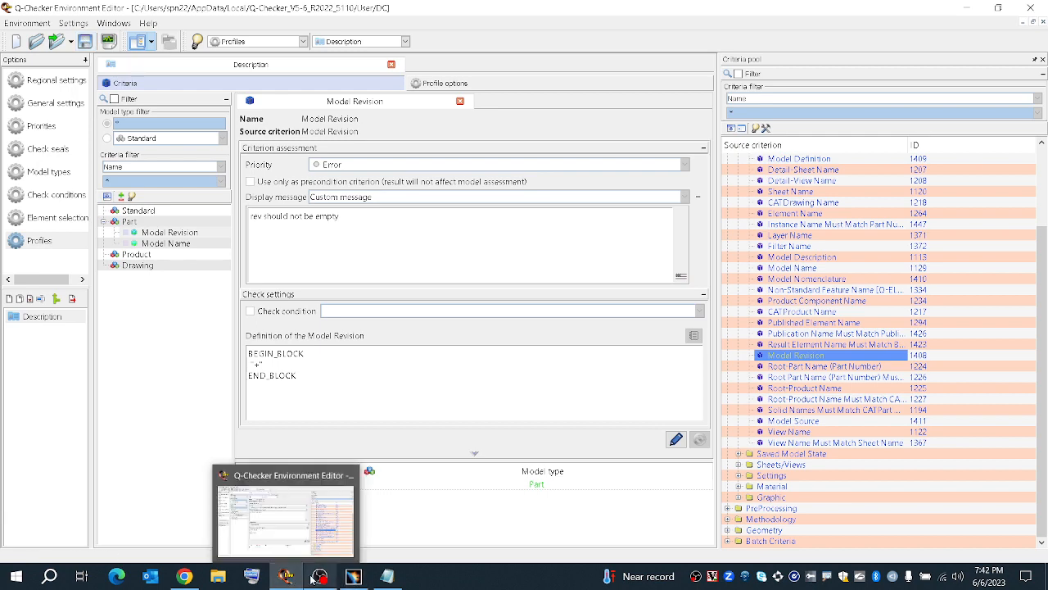
# Rerun the Description check on part 111111 in CATIA, examine the Model Revision check info, and close the results
pyautogui.click(353, 575)
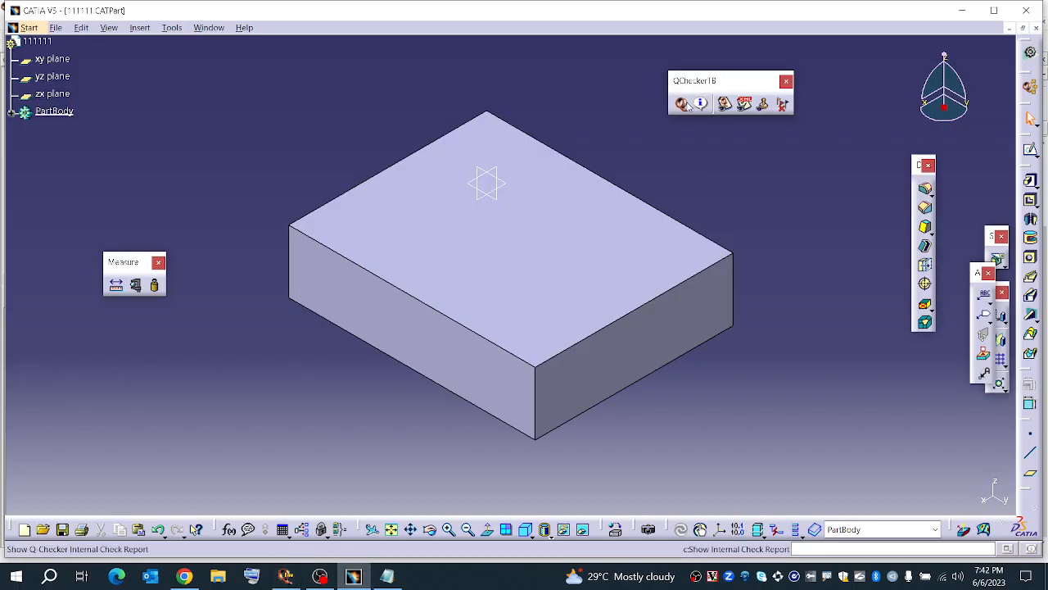
pyautogui.click(681, 103)
pyautogui.click(670, 447)
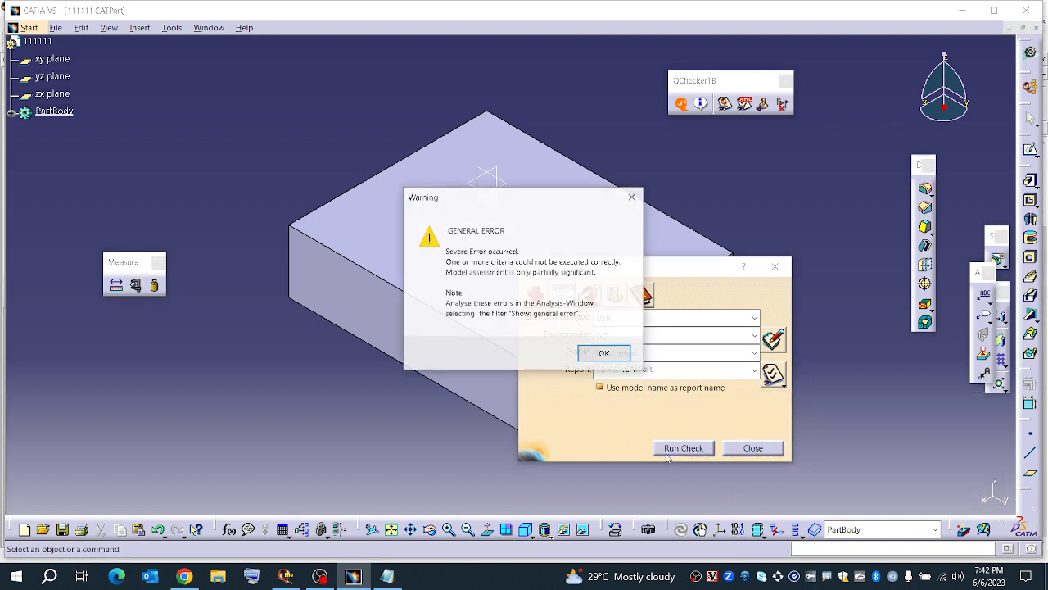
pyautogui.click(604, 353)
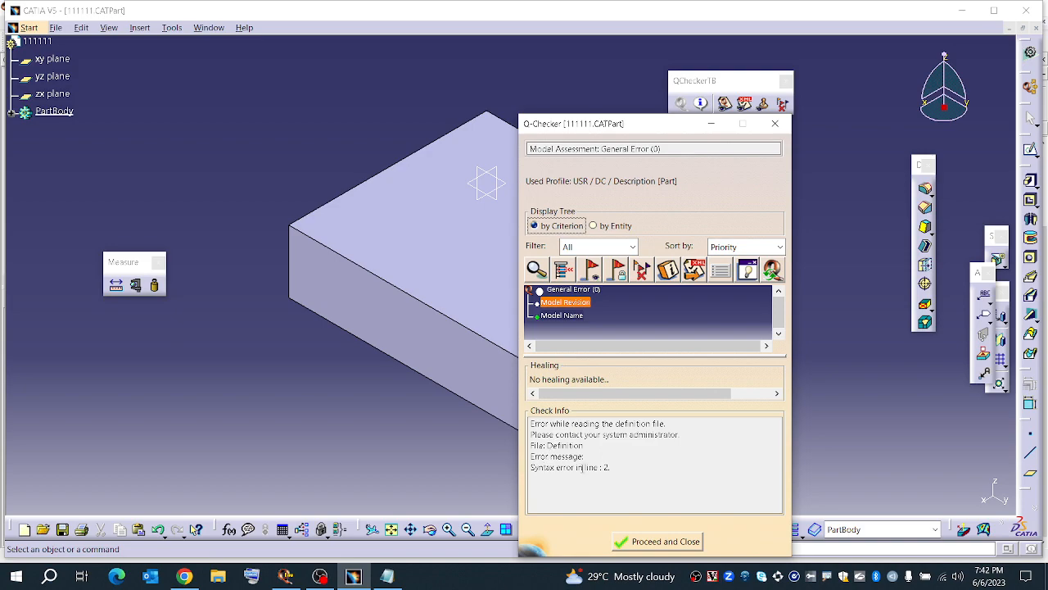
pyautogui.click(657, 542)
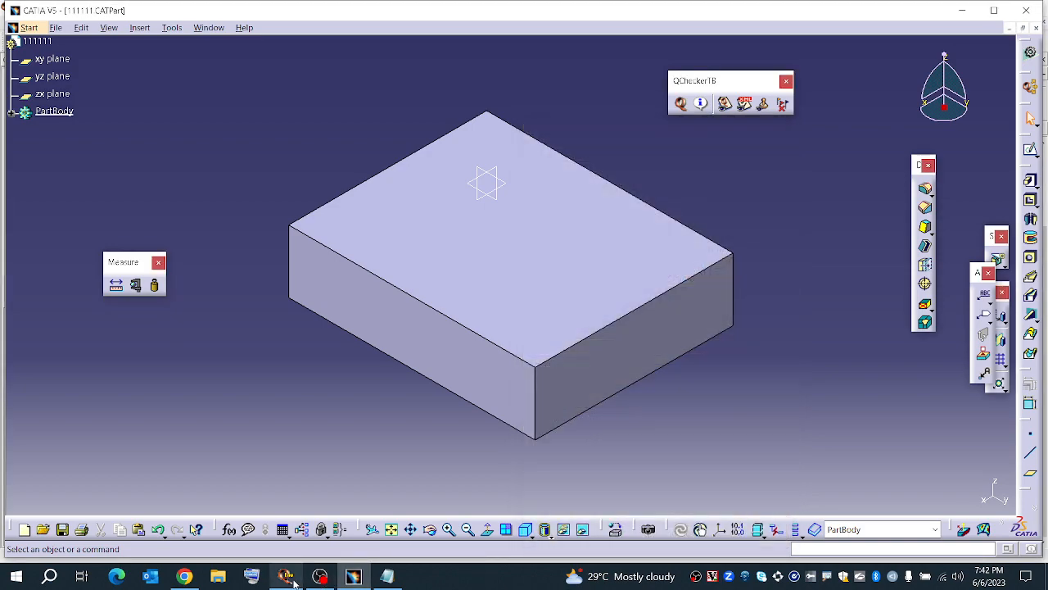
# In the Environment Editor, correct the Model Revision definition's pattern to ".+", apply it, and save the environment
pyautogui.click(286, 576)
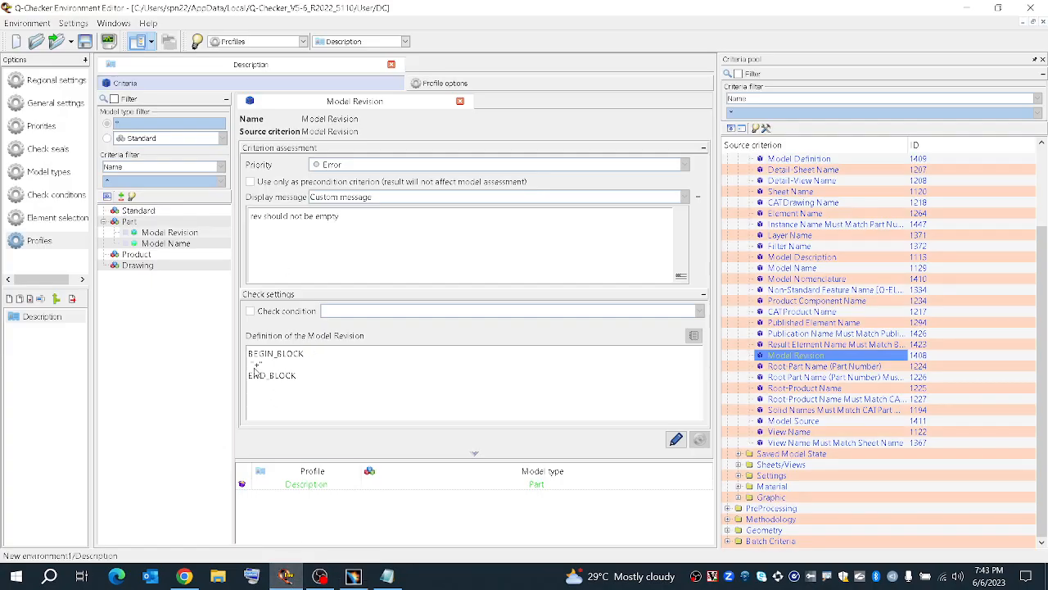
pyautogui.click(255, 365)
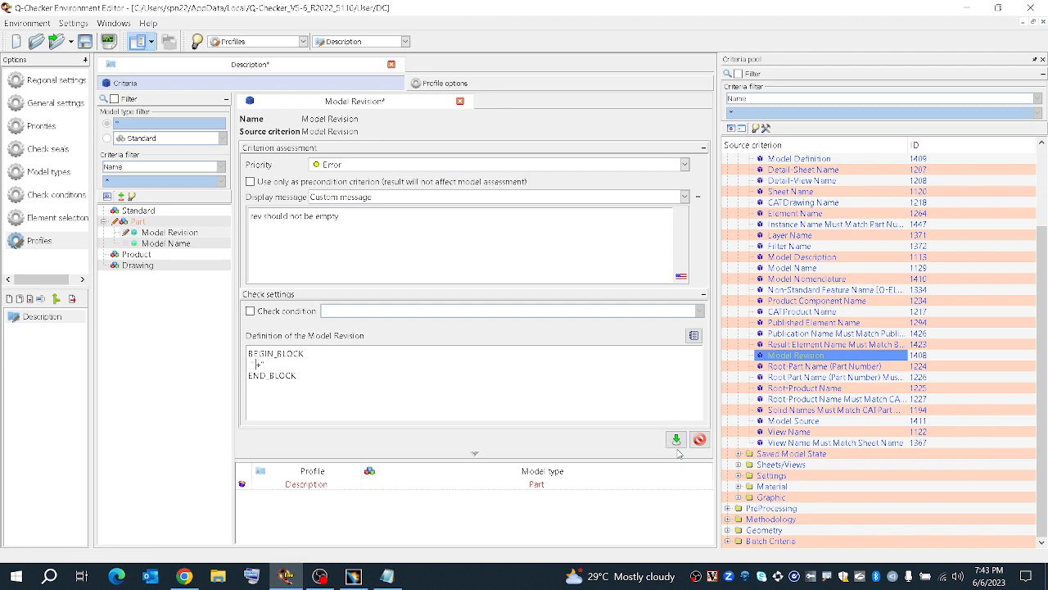
pyautogui.click(675, 438)
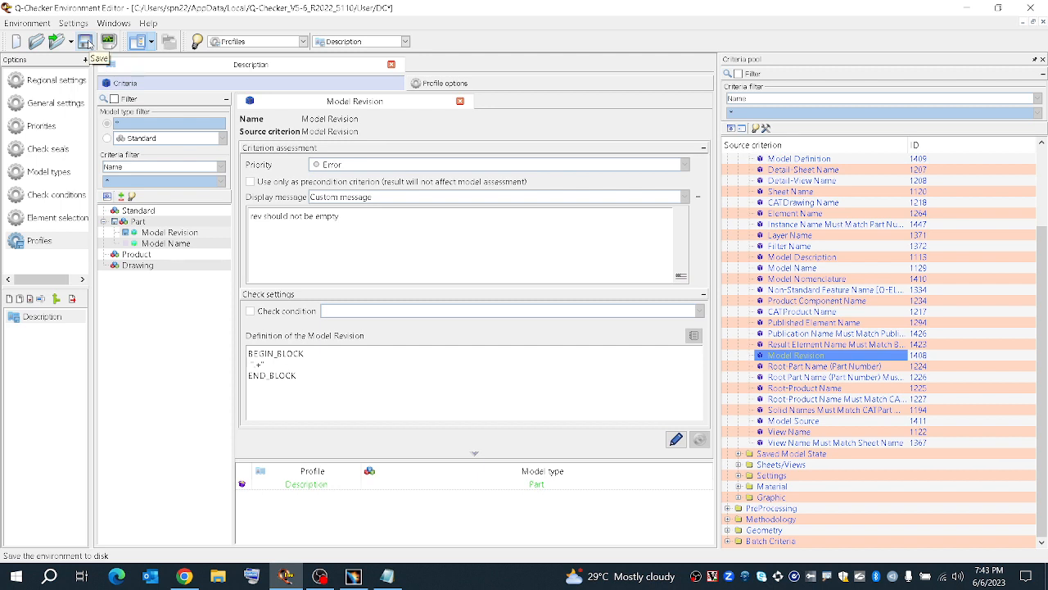
pyautogui.click(88, 43)
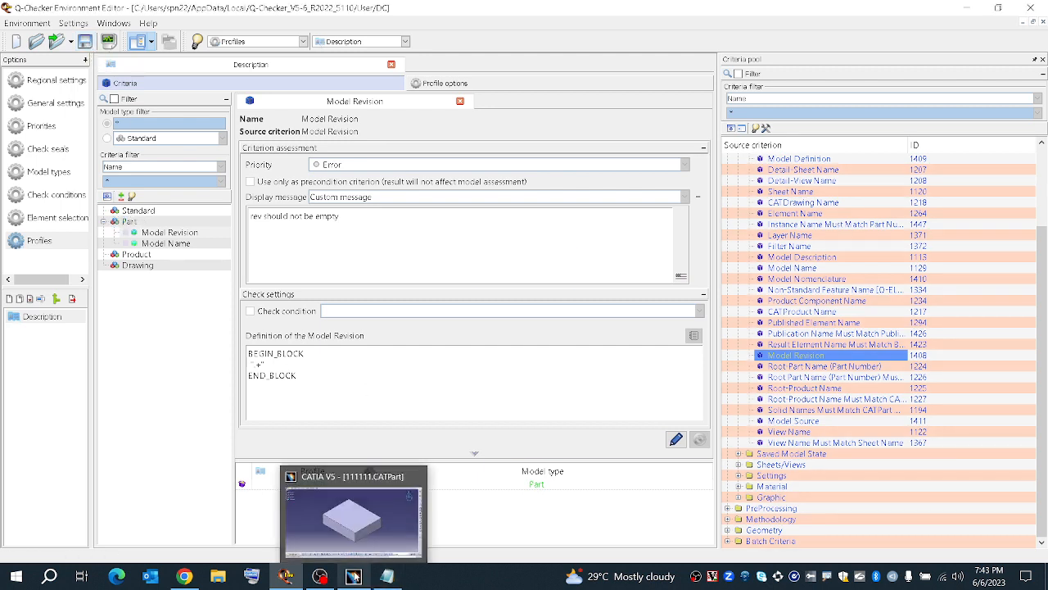
# Return to CATIA and run the Description profile check on part 111111 with the corrected Model Revision rule
pyautogui.click(355, 578)
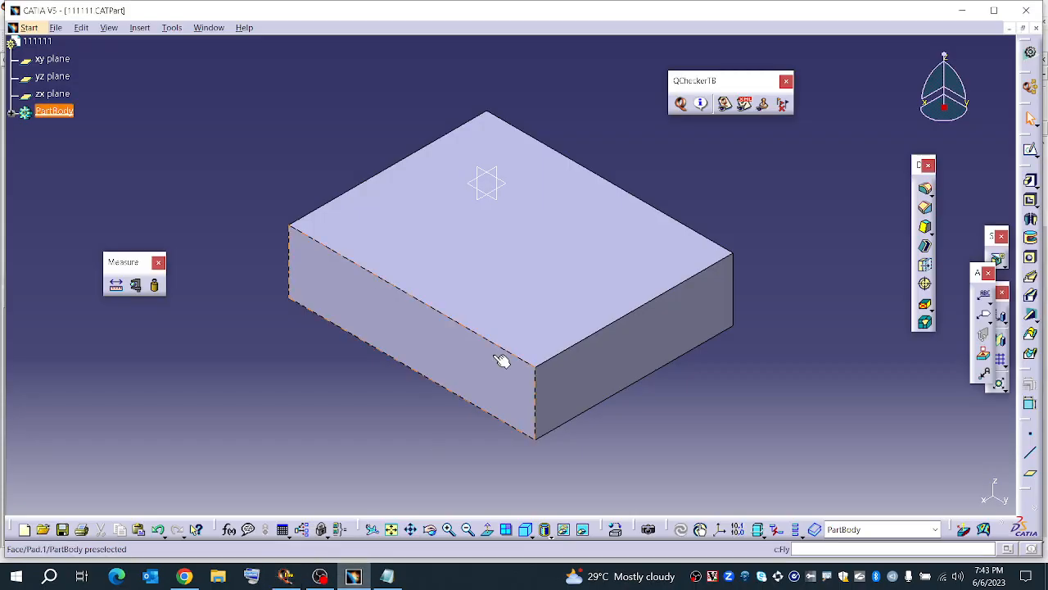
pyautogui.click(681, 106)
pyautogui.click(679, 447)
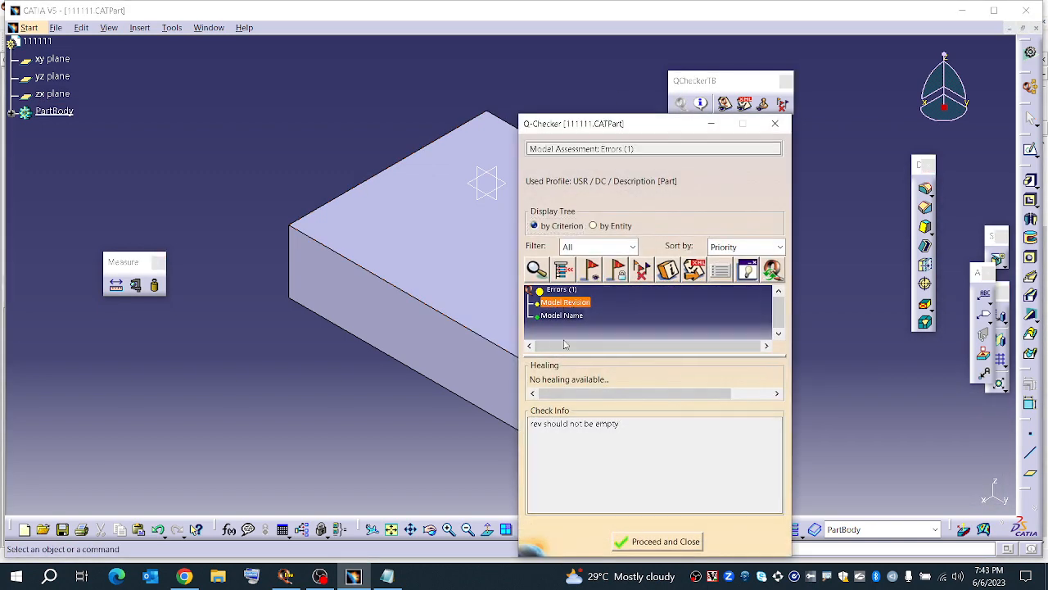
# Examine the Model Revision check info, close the results, and review the non-empty revision rule in the Notepad code file
pyautogui.moveTo(532, 424); pyautogui.dragTo(619, 424)
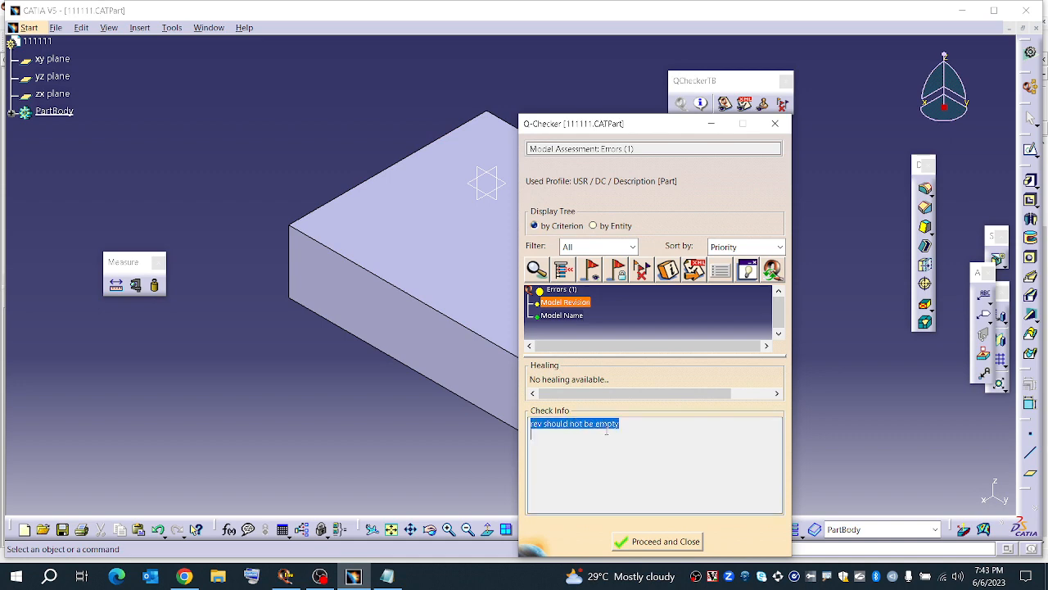
pyautogui.click(657, 542)
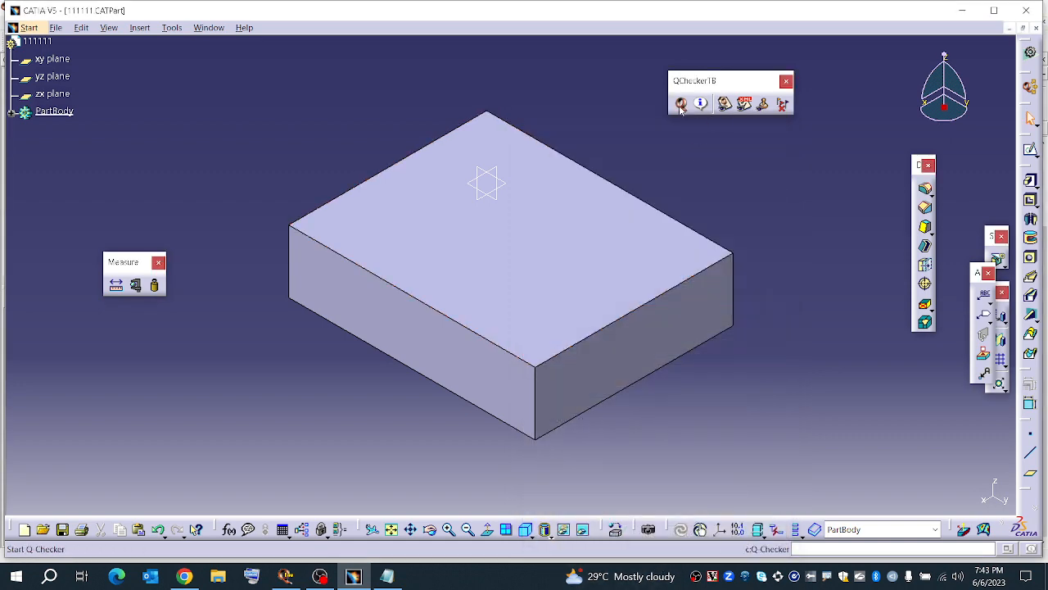
pyautogui.click(387, 576)
pyautogui.click(124, 311)
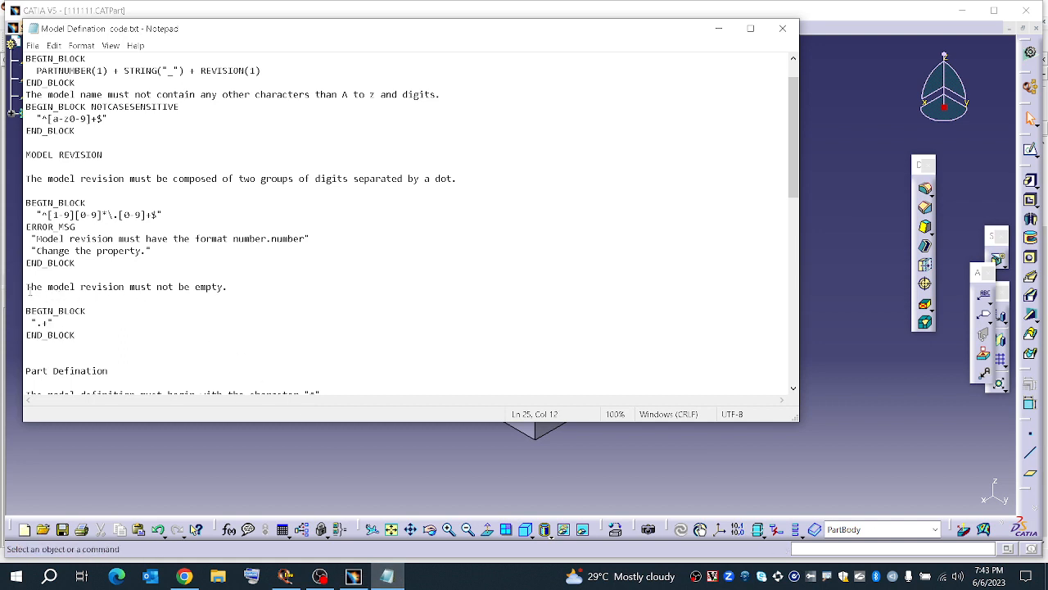
pyautogui.moveTo(27, 286); pyautogui.dragTo(196, 285)
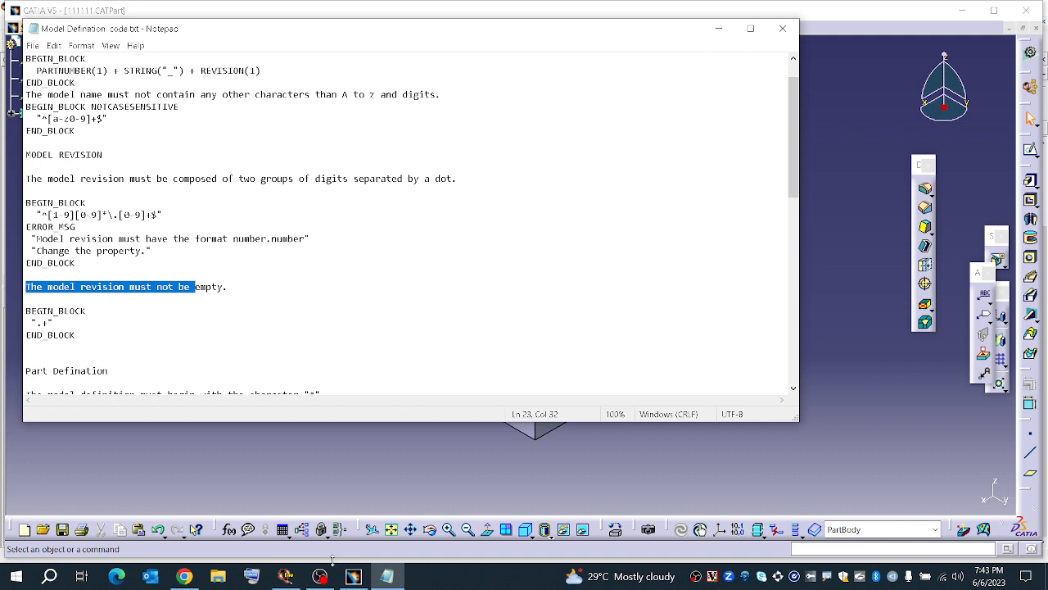
pyautogui.moveTo(288, 577)
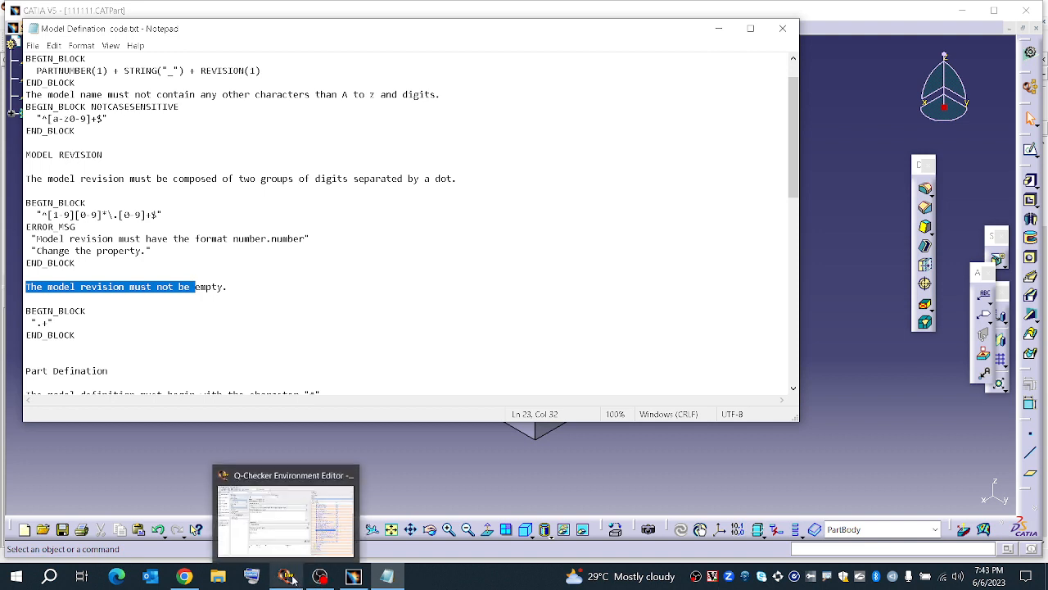
# Return to CATIA and set the Revision property of part 111111 to 1.1
pyautogui.click(353, 576)
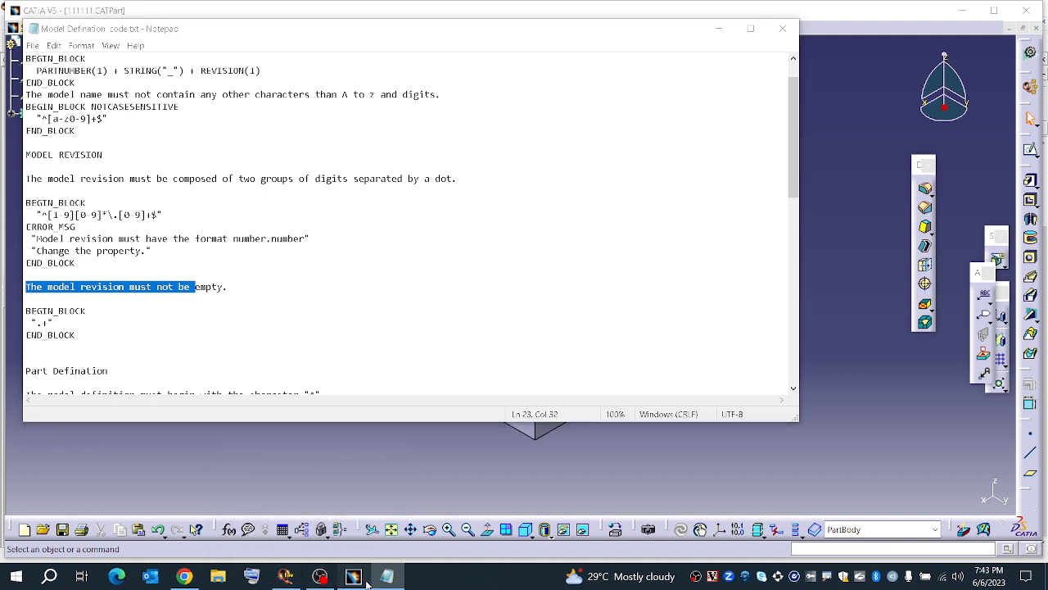
pyautogui.rightClick(38, 41)
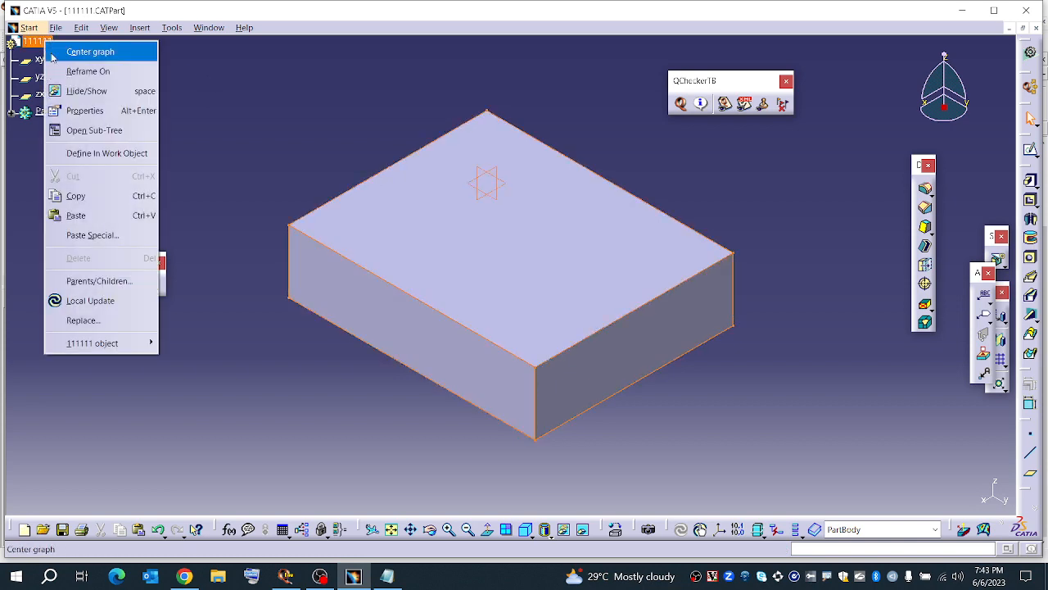
pyautogui.click(72, 109)
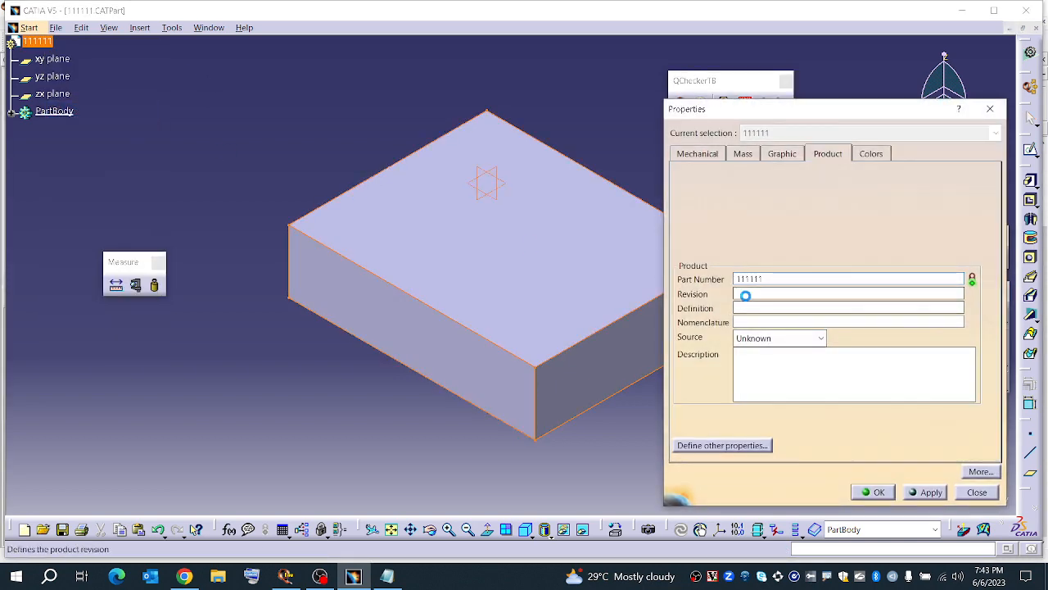
pyautogui.write('.1')
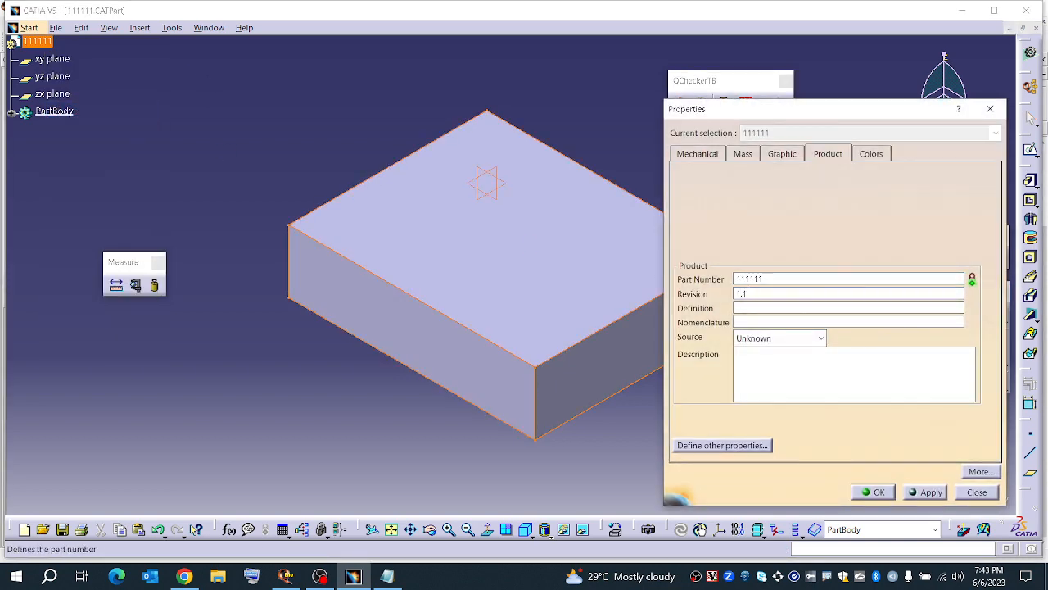
pyautogui.click(873, 491)
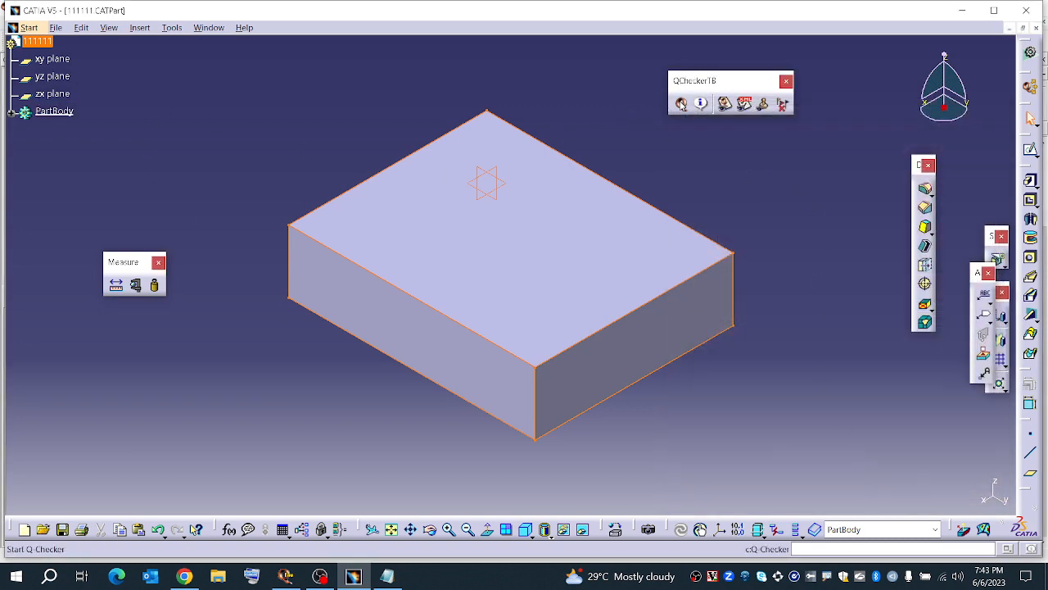
# Run the Description profile check on part 111111 with revision 1.1 and close the results
pyautogui.click(681, 103)
pyautogui.click(685, 449)
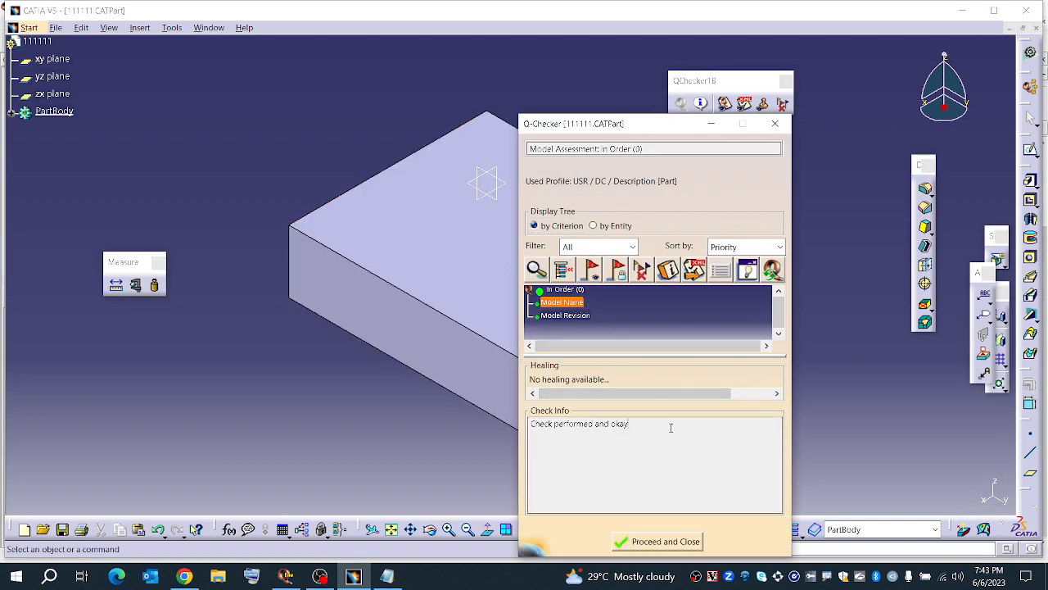
pyautogui.click(640, 541)
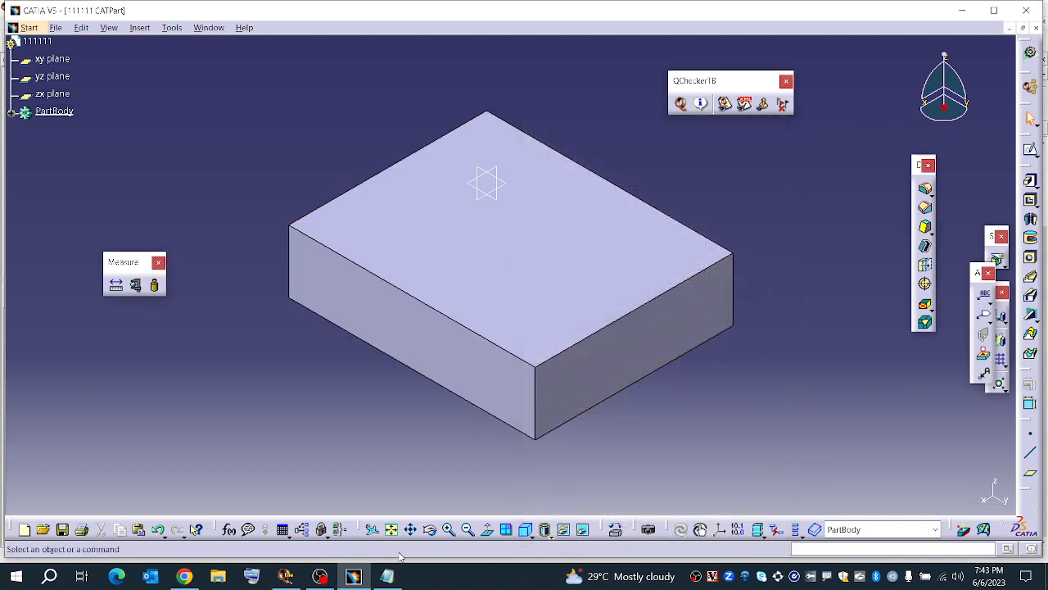
# Review the Model Revision code blocks and their descriptions in the Notepad code file
pyautogui.click(384, 577)
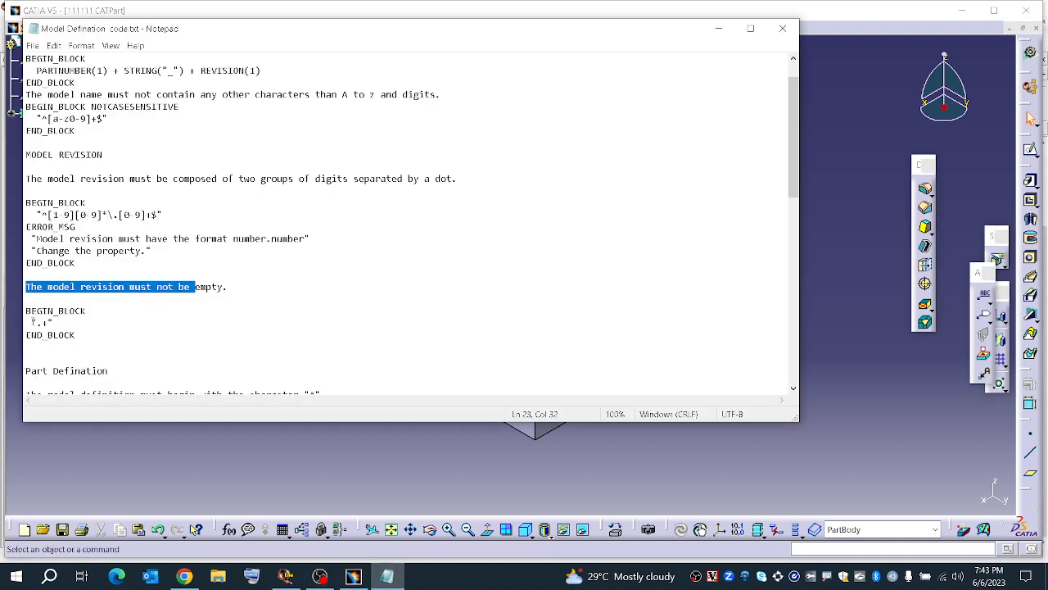
pyautogui.scroll(-2, 78, 312)
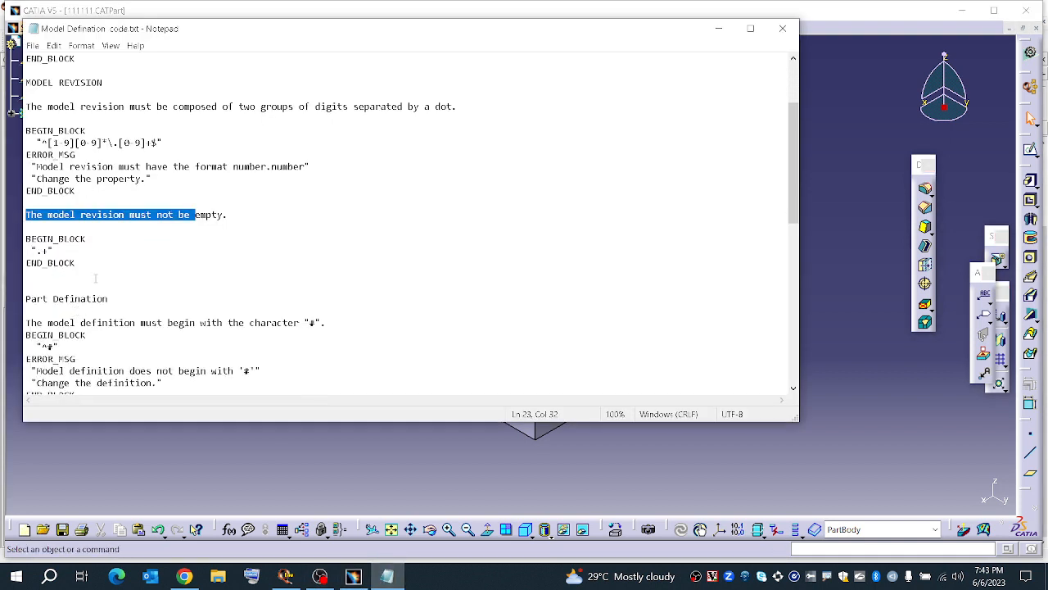
pyautogui.press('Down')
pyautogui.press('Down')
pyautogui.press('Down')
pyautogui.press('Down')
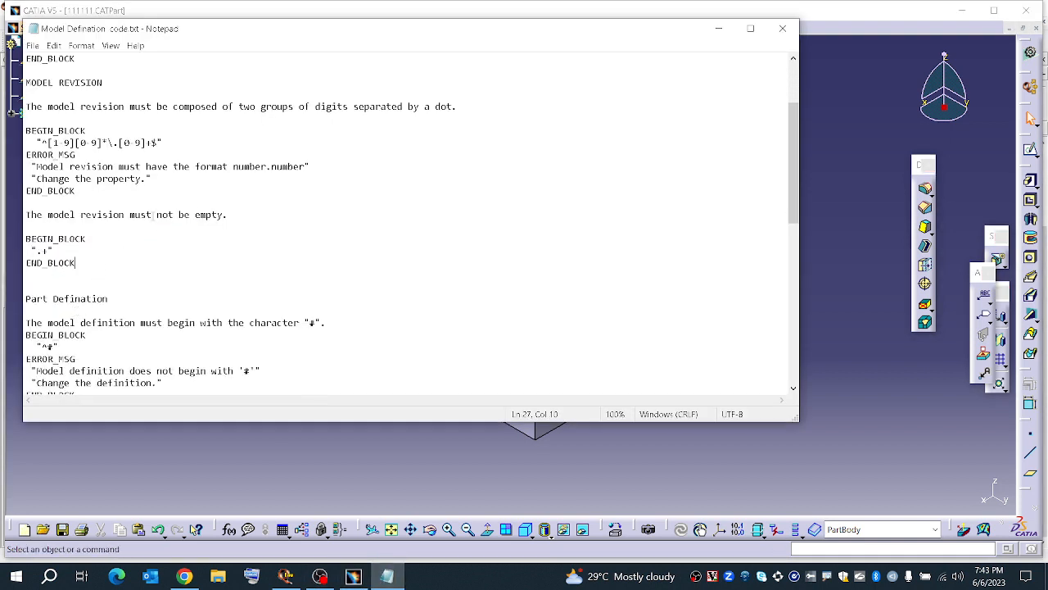
pyautogui.scroll(2, 122, 205)
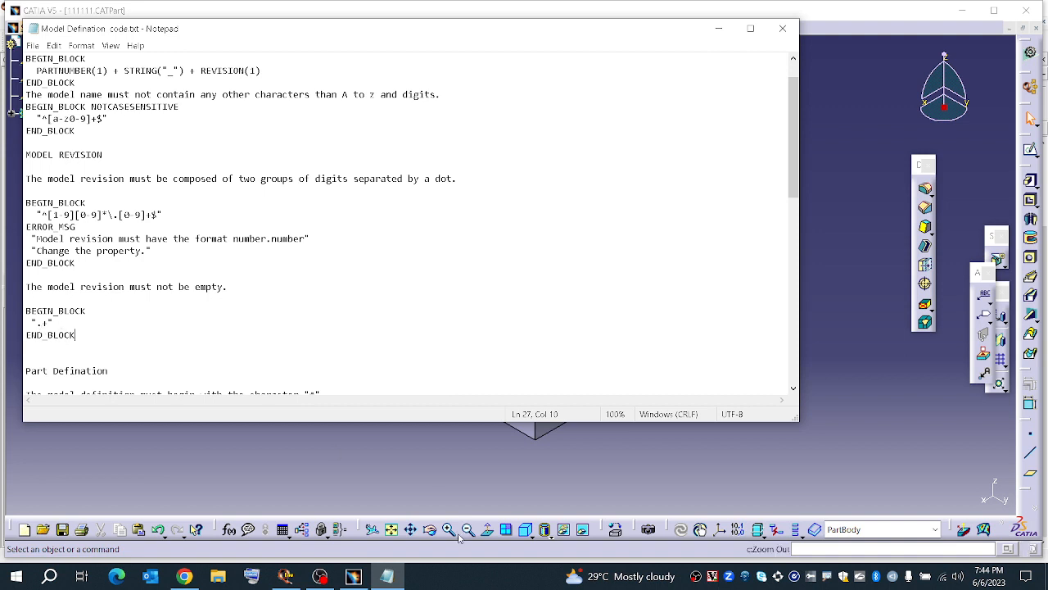
# Switch back to CATIA and change the Revision property of part 111111 to A
pyautogui.click(355, 577)
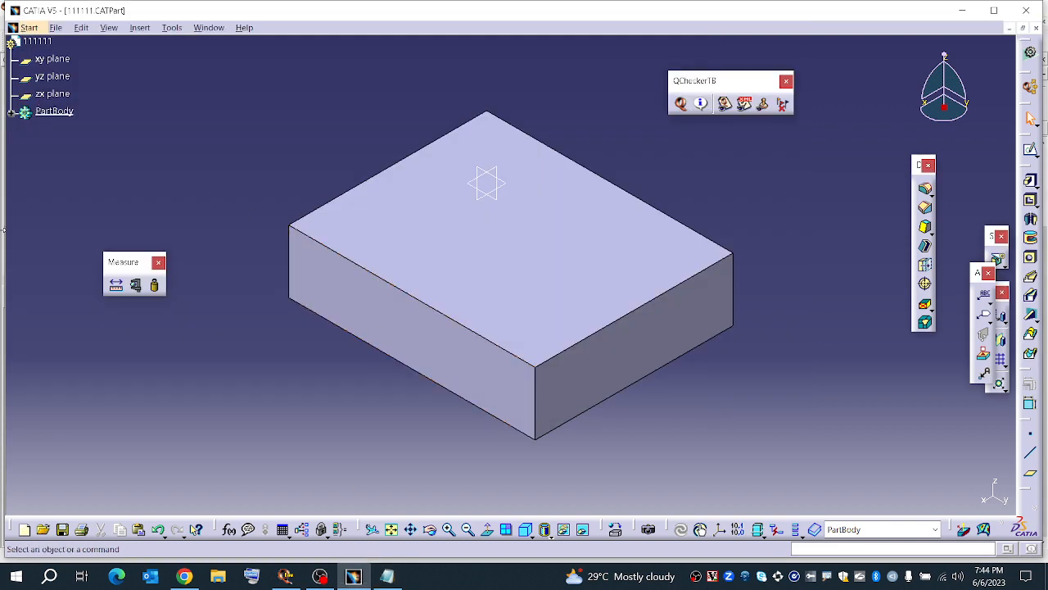
pyautogui.rightClick(54, 46)
pyautogui.click(82, 108)
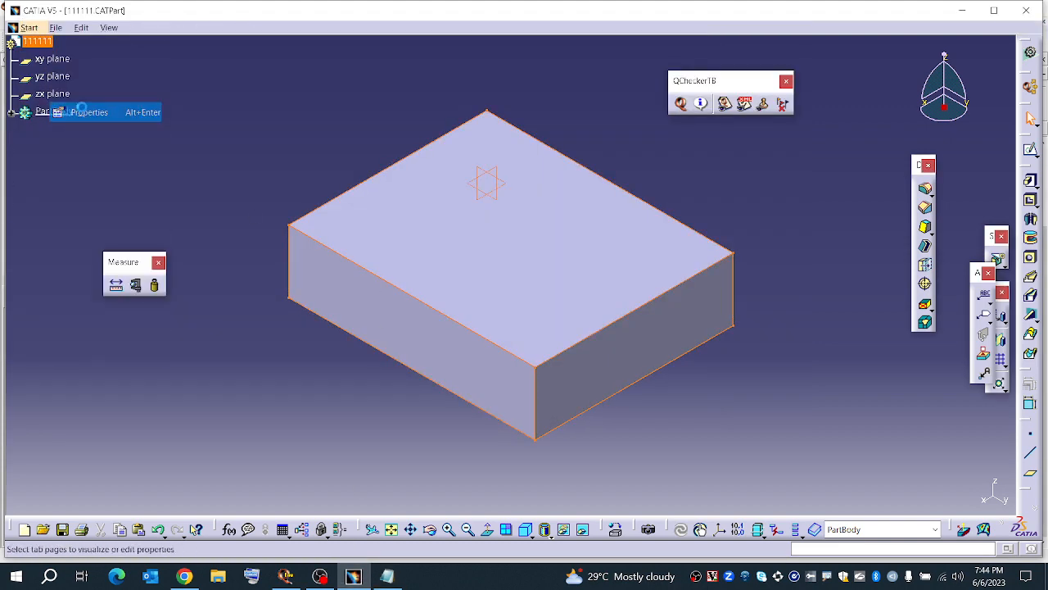
pyautogui.press('Tab')
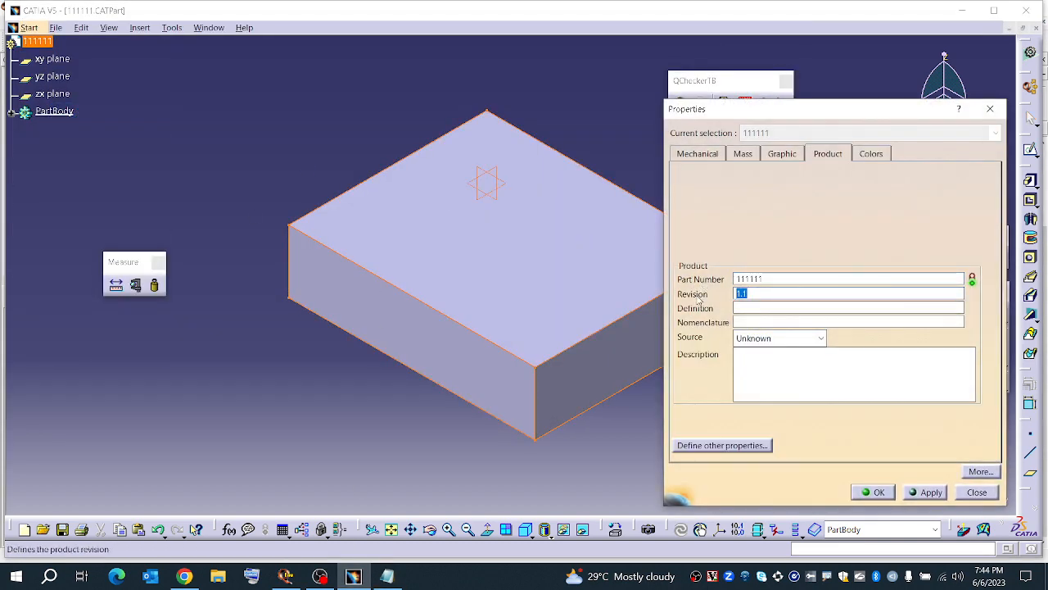
pyautogui.write('A')
pyautogui.click(868, 489)
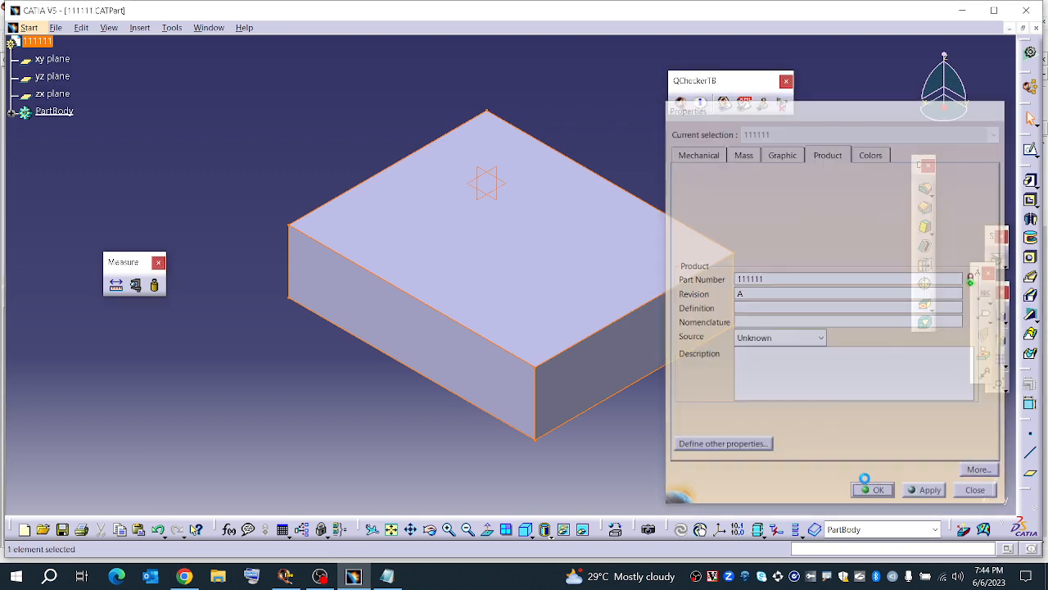
# Rerun the Description profile check on part 111111 with revision A and close the results
pyautogui.click(680, 103)
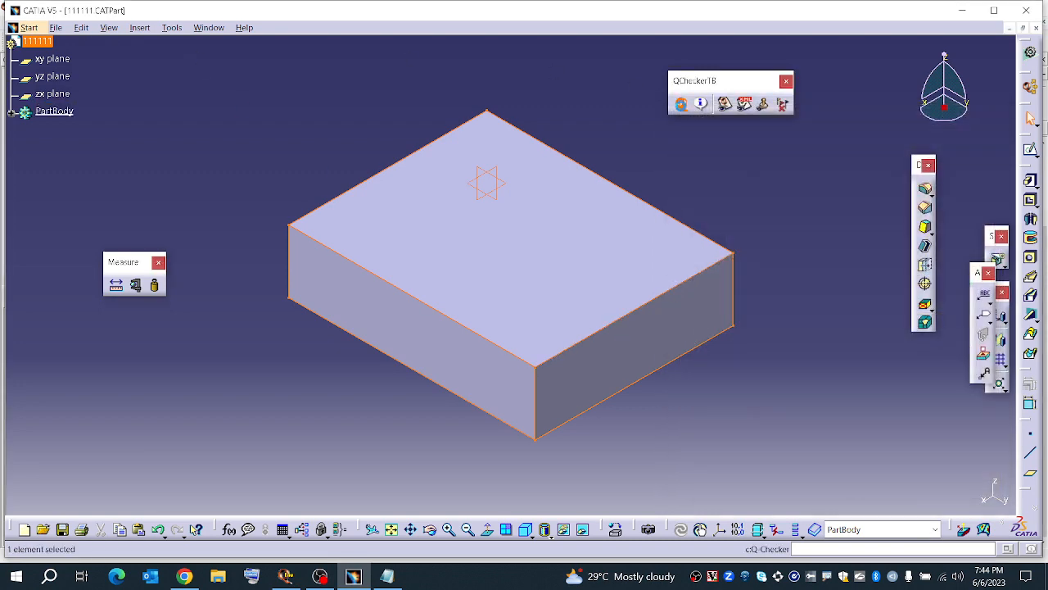
pyautogui.click(684, 447)
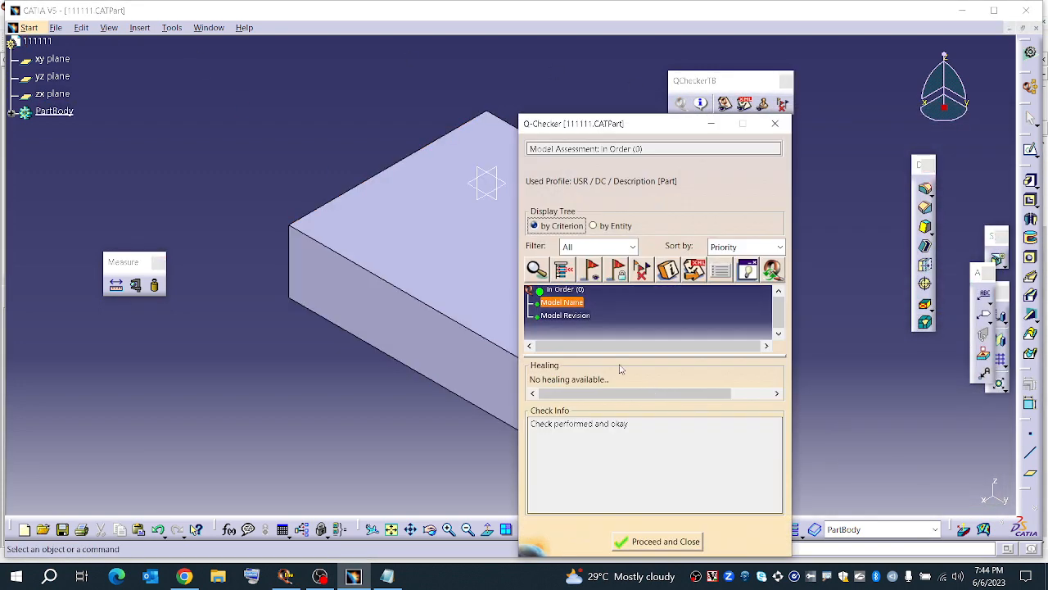
pyautogui.click(656, 542)
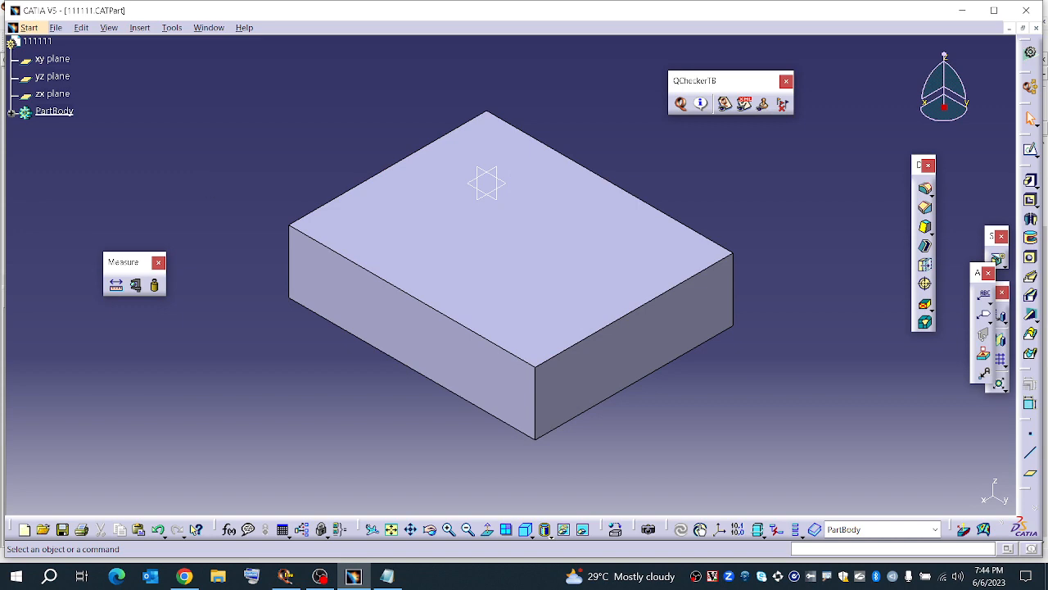
# Look at the Model Revision criterion in the Environment Editor, examine the Definition property of part 111111 in CATIA, and close its properties
pyautogui.click(291, 578)
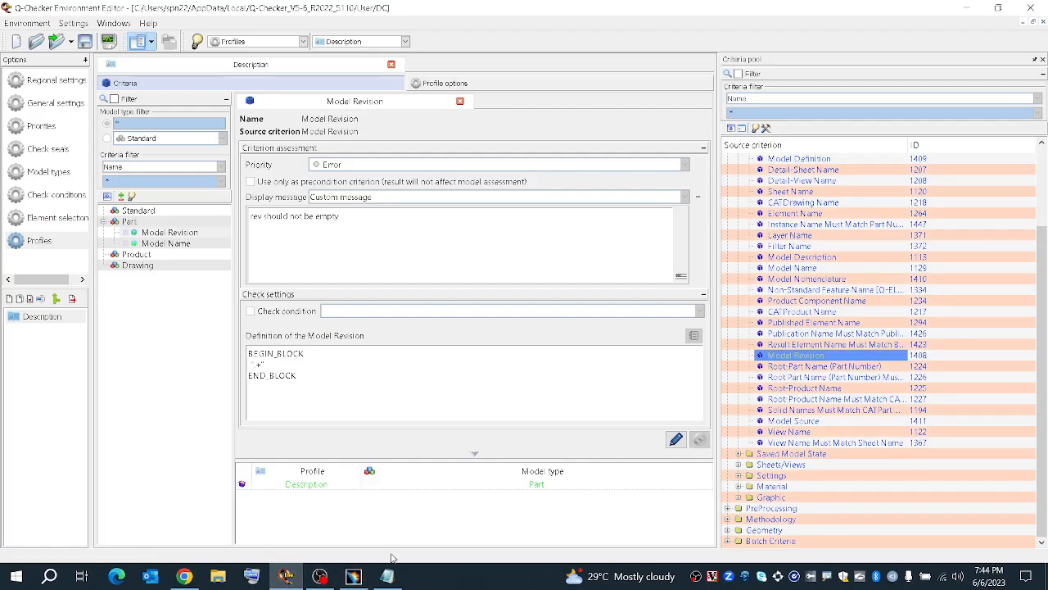
pyautogui.click(353, 576)
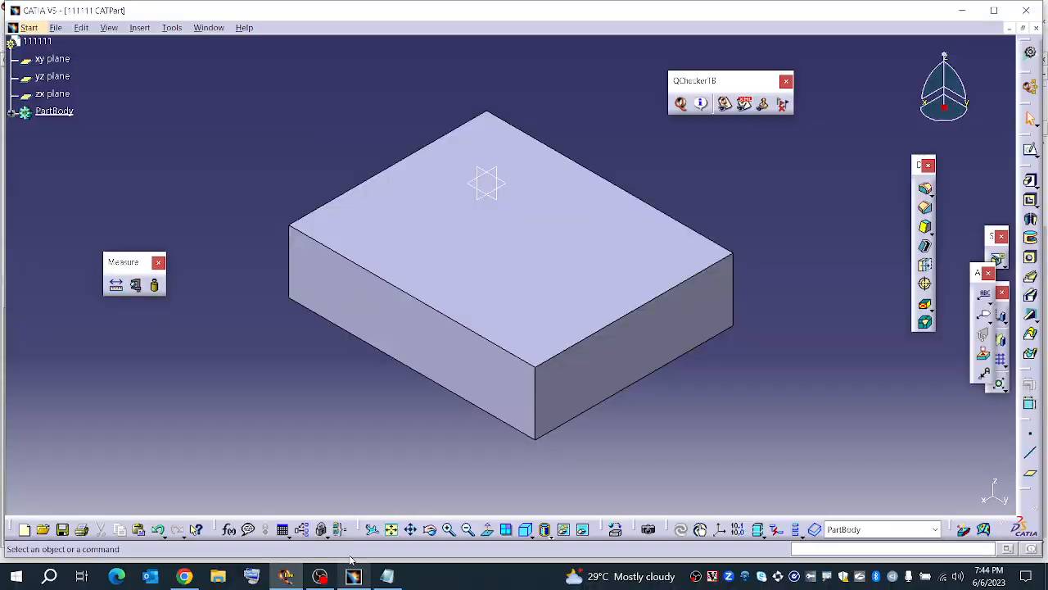
pyautogui.rightClick(41, 42)
pyautogui.click(82, 112)
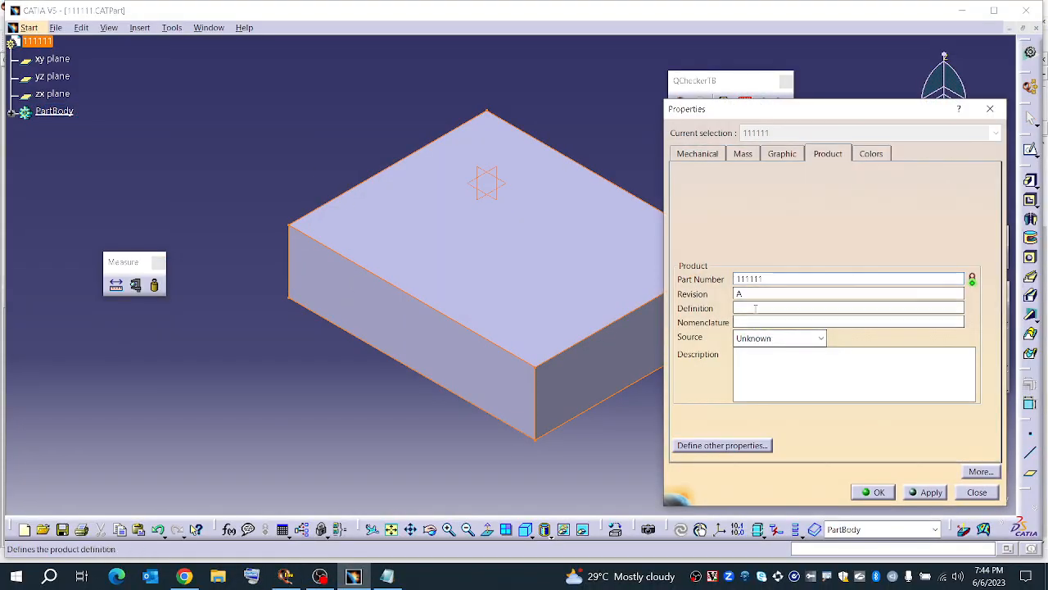
pyautogui.click(879, 492)
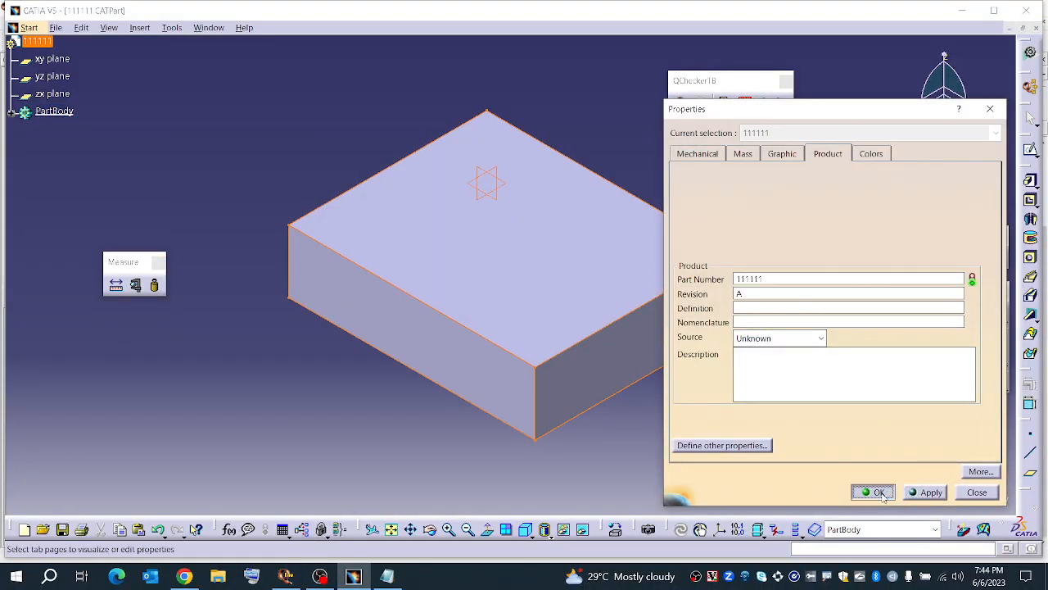
# In the Environment Editor, add the Model Definition criterion from Description/Names to the Part model type of the Description profile
pyautogui.click(285, 577)
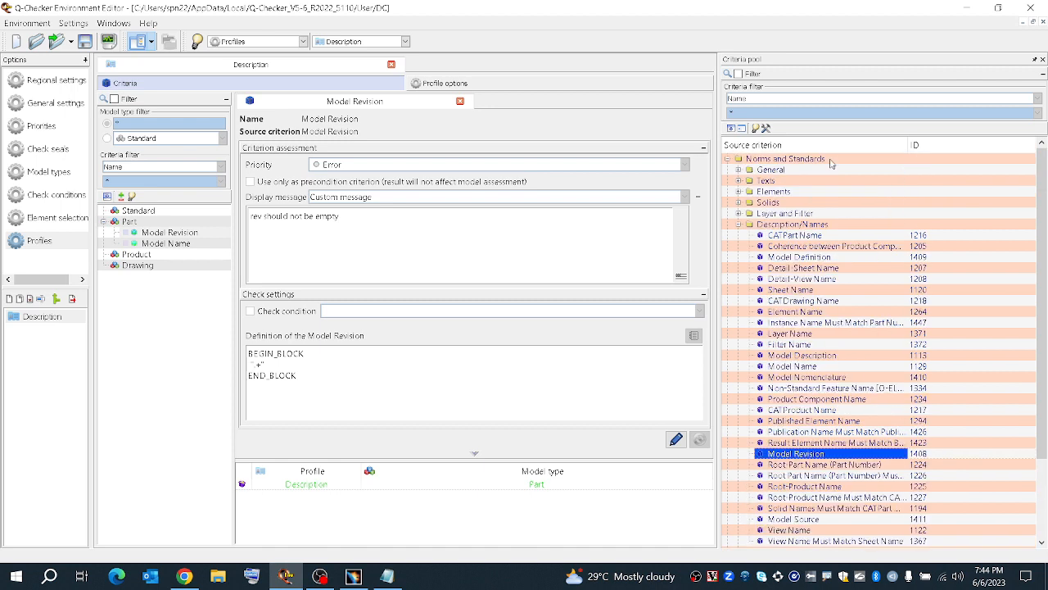
pyautogui.scroll(3, 833, 165)
pyautogui.moveTo(830, 260); pyautogui.dragTo(180, 227)
pyautogui.click(586, 334)
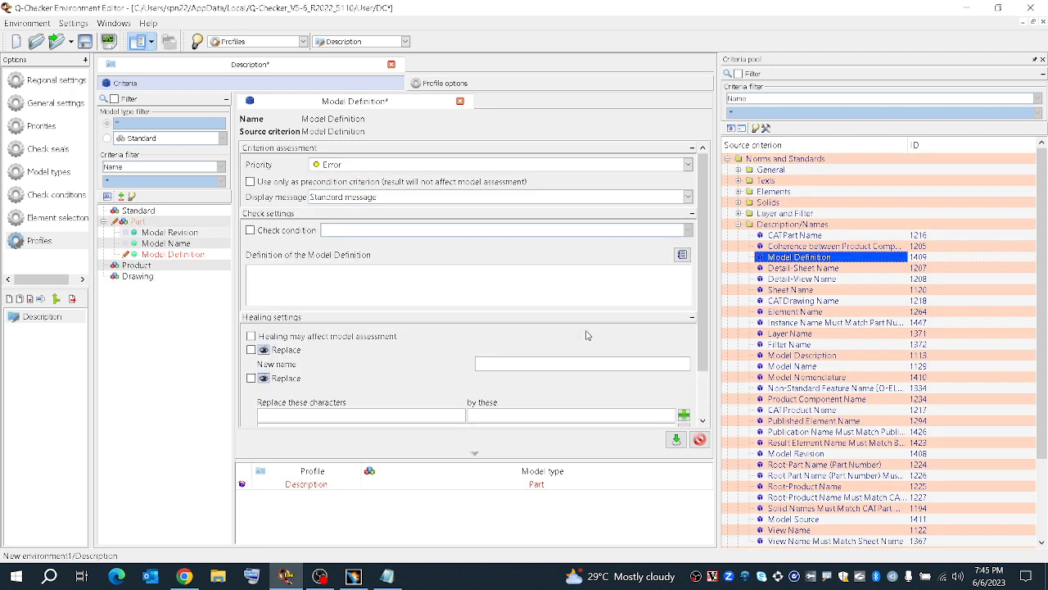
pyautogui.click(189, 257)
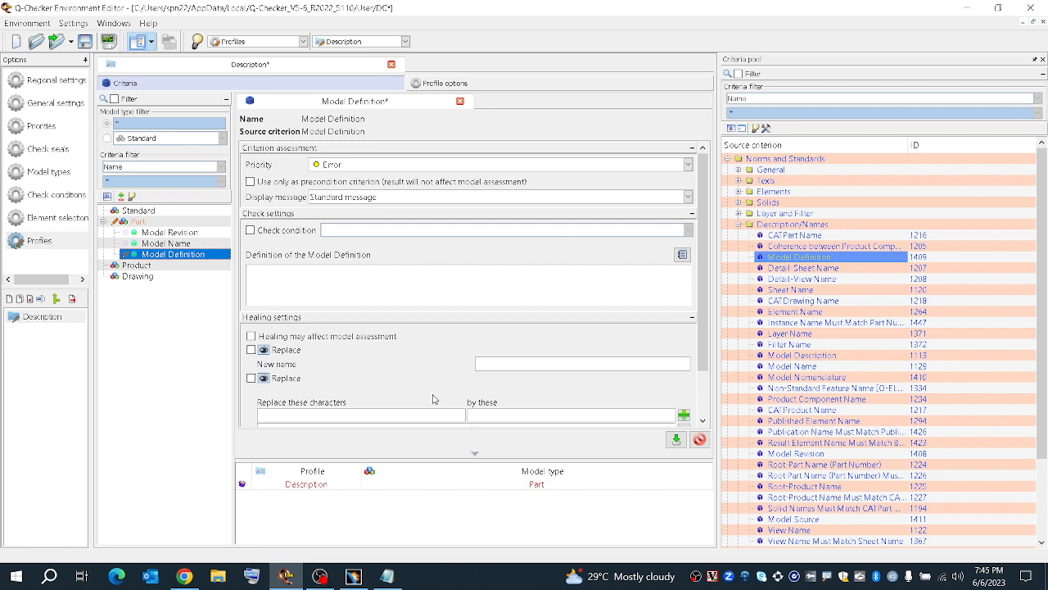
# Open the Model Definition text in a separate editing window and find the Part Defination code block for "#" in the Notepad file
pyautogui.scroll(-2, 434, 393)
pyautogui.scroll(2, 434, 390)
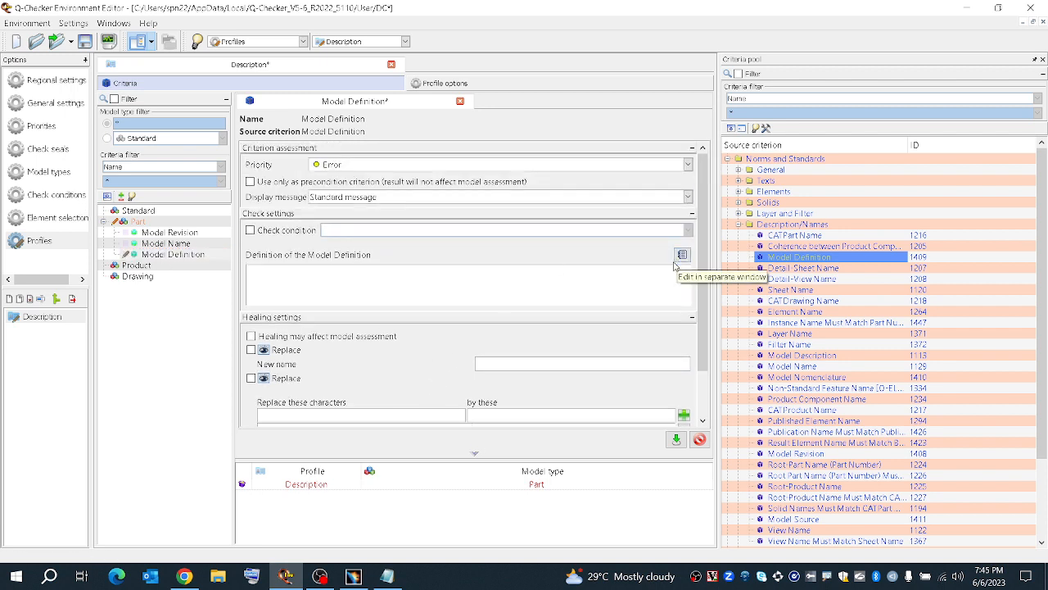
pyautogui.click(678, 260)
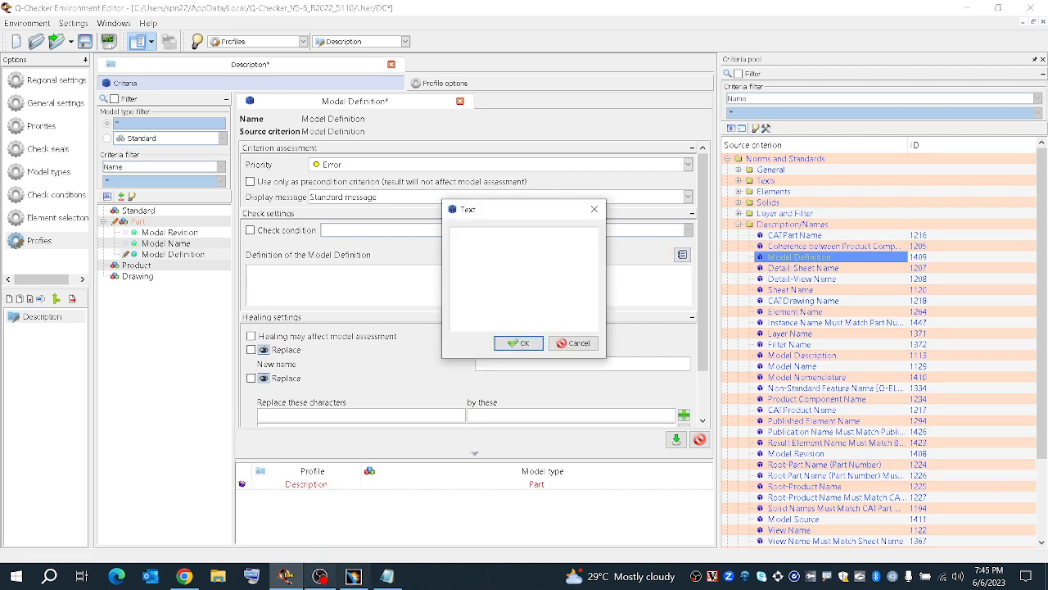
pyautogui.click(386, 575)
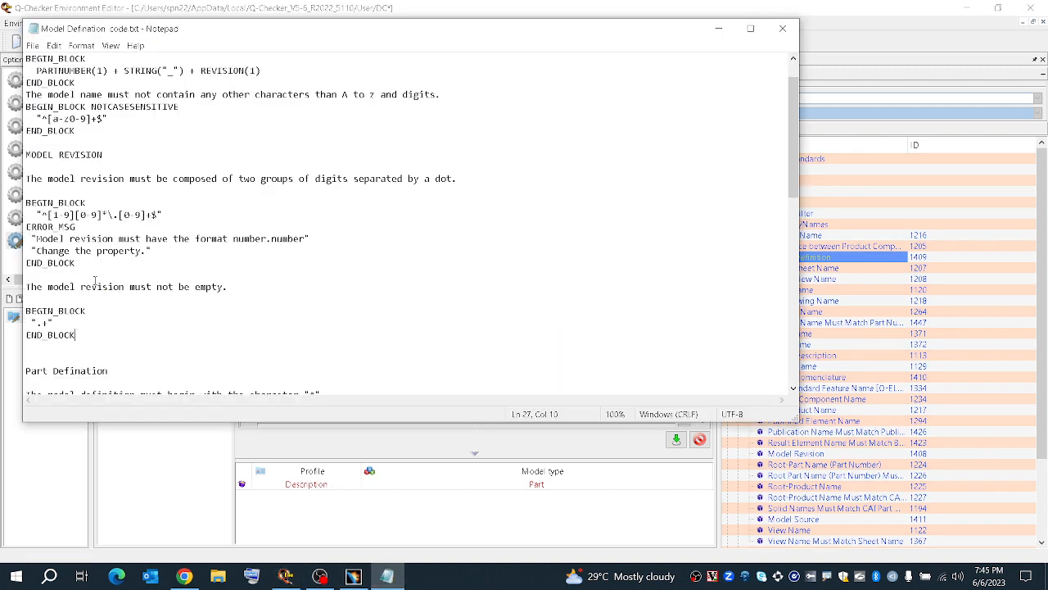
pyautogui.scroll(-4, 109, 340)
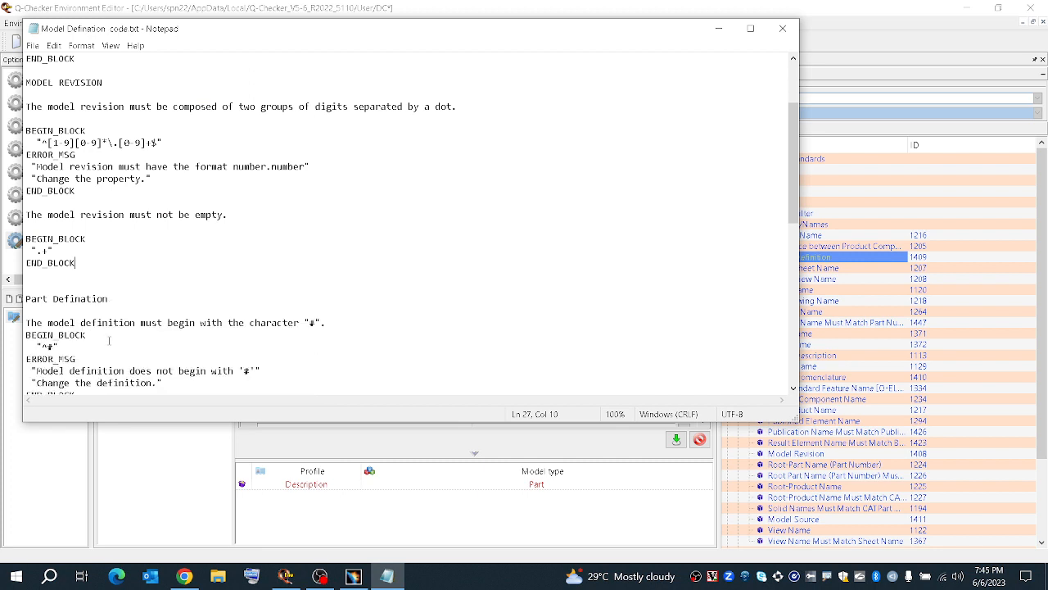
# Copy the numbers-only "^[0-9]+$" block from the Notepad code file into the Model Definition criterion in the Q-Checker Environment Editor
pyautogui.scroll(-3, 64, 257)
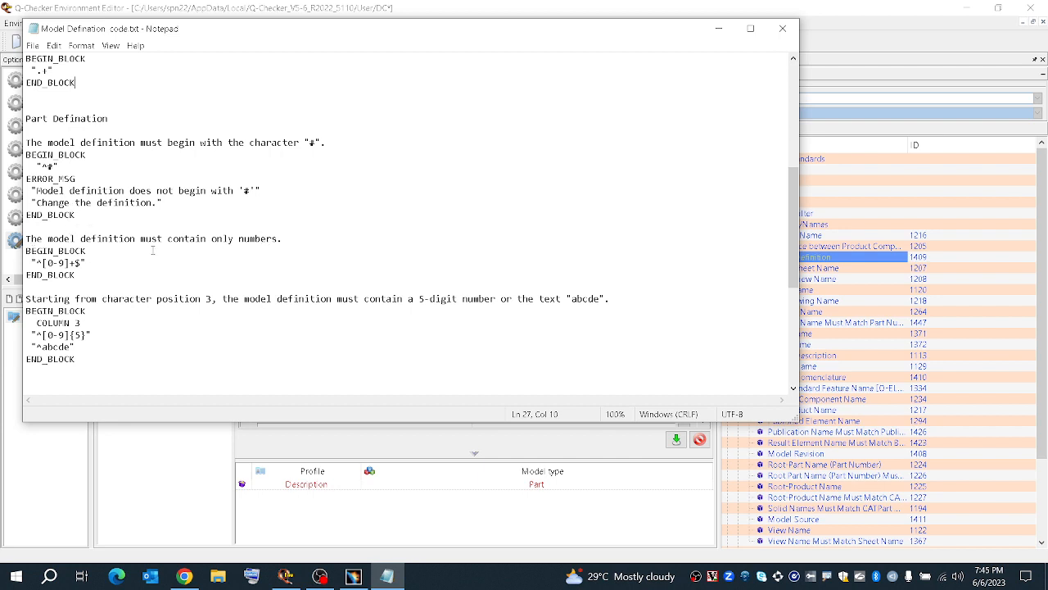
pyautogui.moveTo(82, 275); pyautogui.dragTo(25, 250)
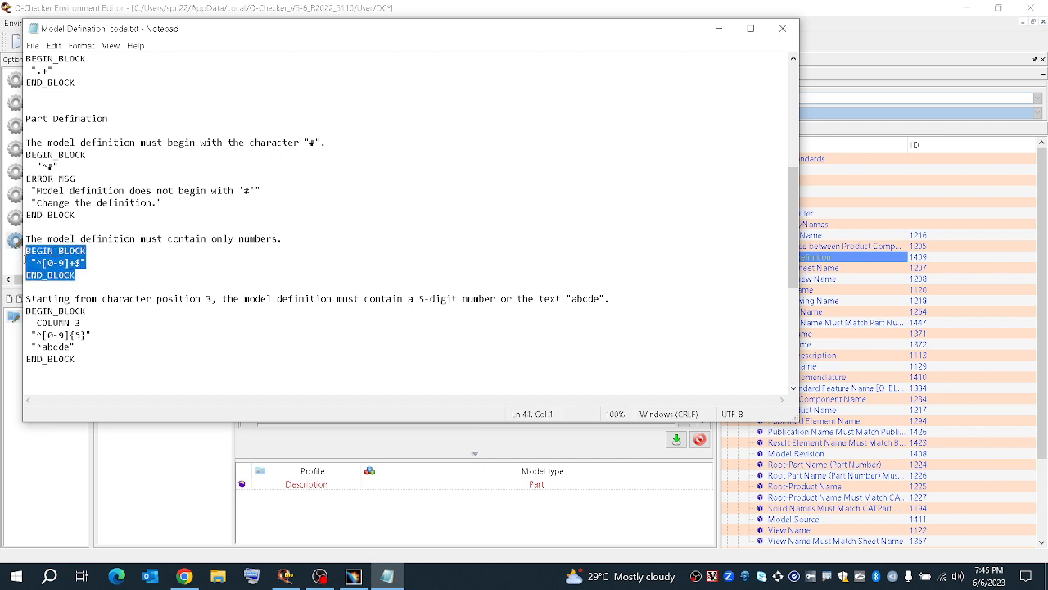
pyautogui.moveTo(700, 34); pyautogui.dragTo(712, 32)
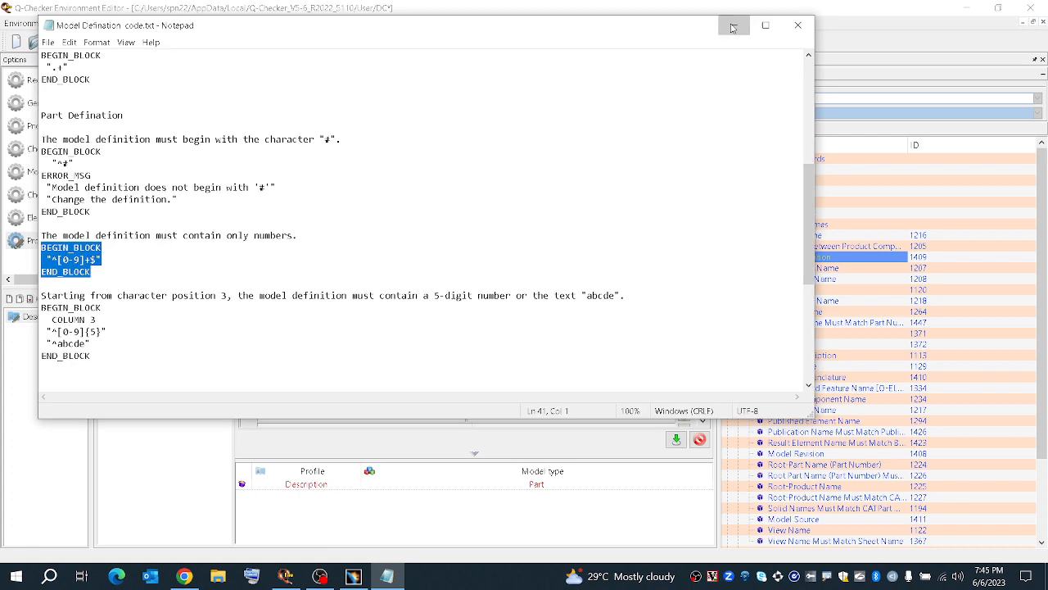
pyautogui.click(733, 26)
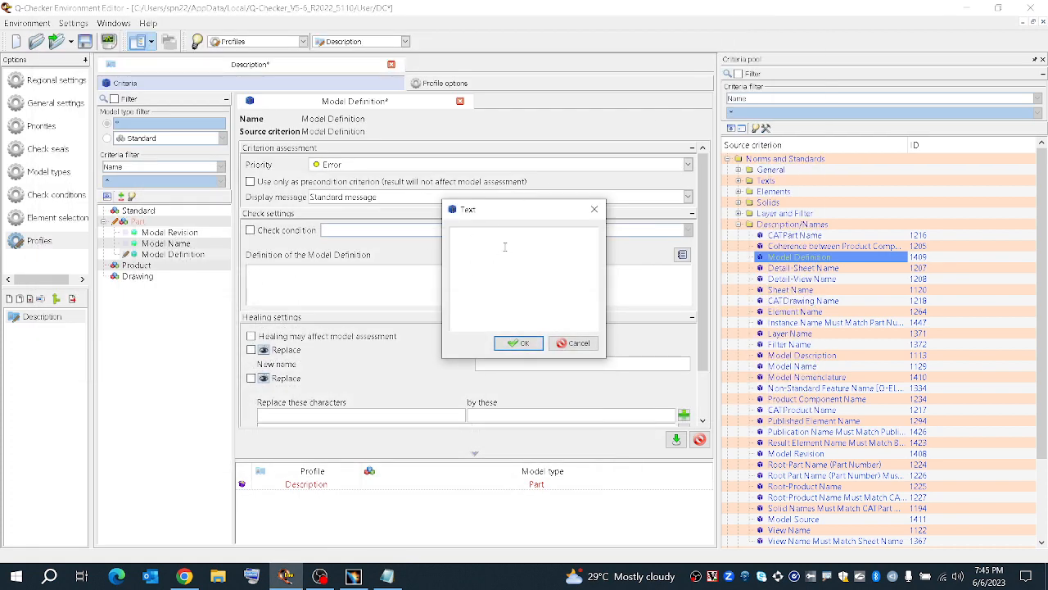
pyautogui.write("BEGIN_BLOCK '^[0-9]+$' END_BLOCK")
pyautogui.click(517, 343)
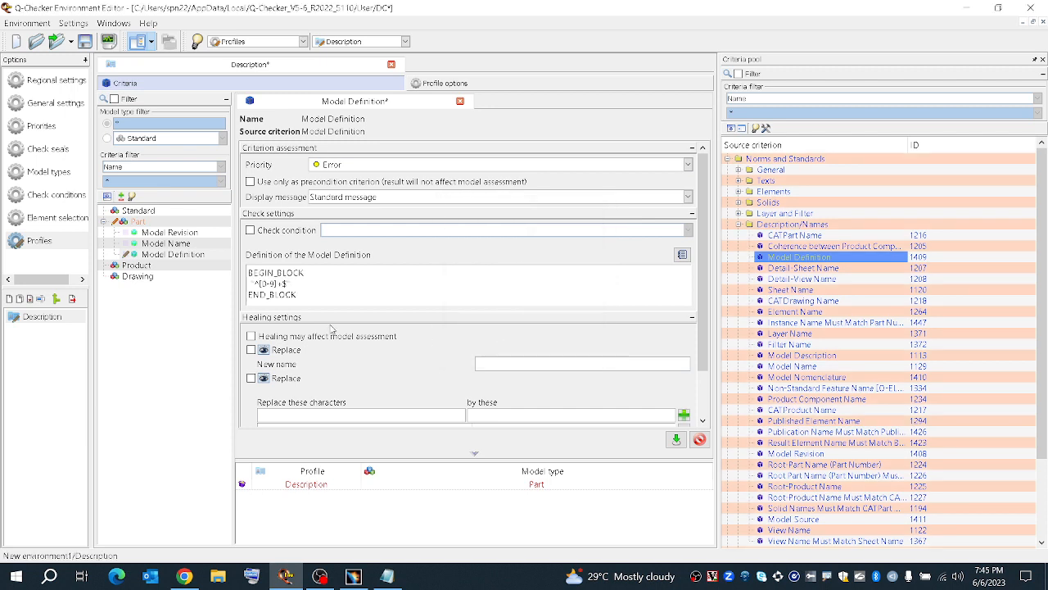
# Enable the first Replace healing option with the new name 123456 and apply the Model Definition criterion changes
pyautogui.click(252, 350)
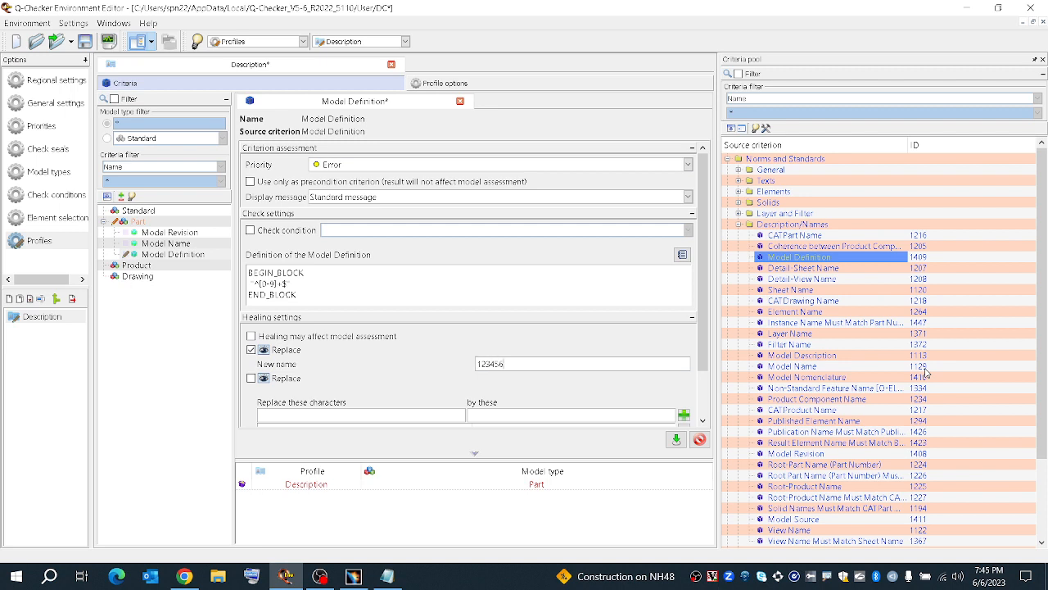
pyautogui.scroll(-1, 331, 371)
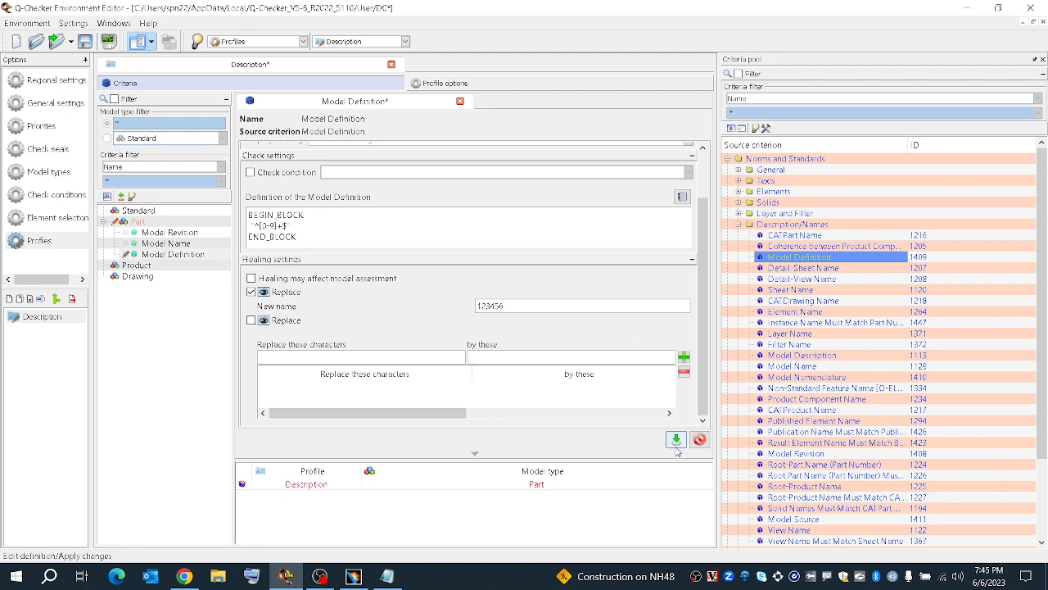
pyautogui.click(677, 442)
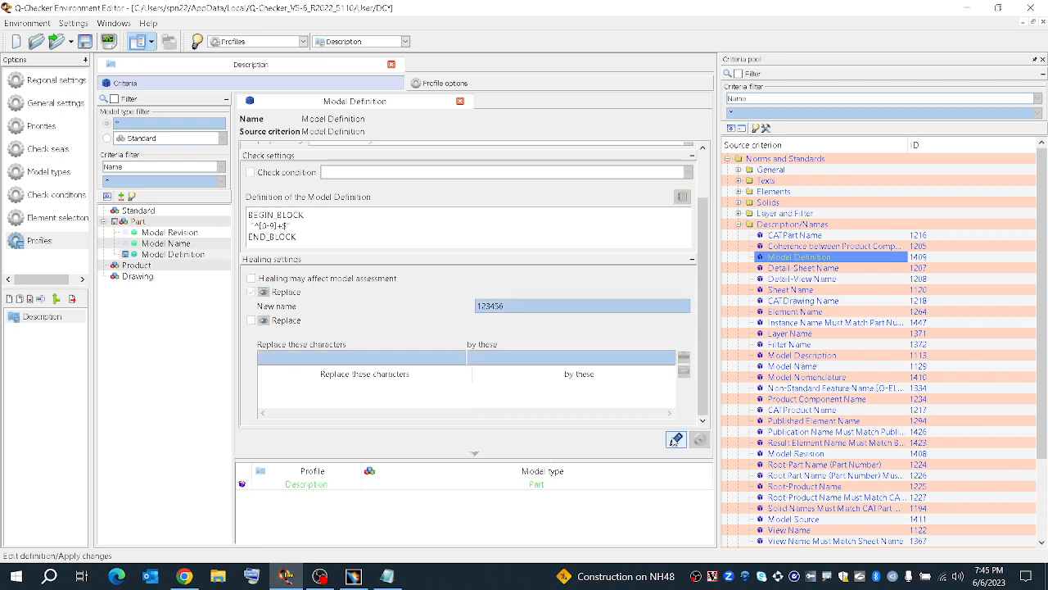
# Switch to CATIA and run the Q-Checker check on part 111111 with the USR environment DC and the Description profile
pyautogui.click(353, 576)
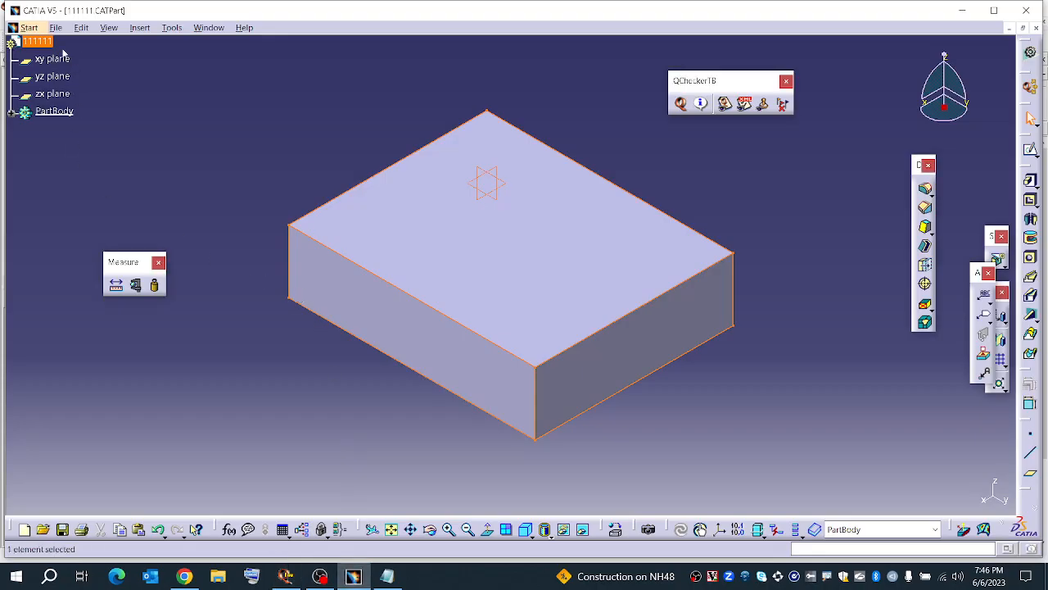
pyautogui.rightClick(43, 41)
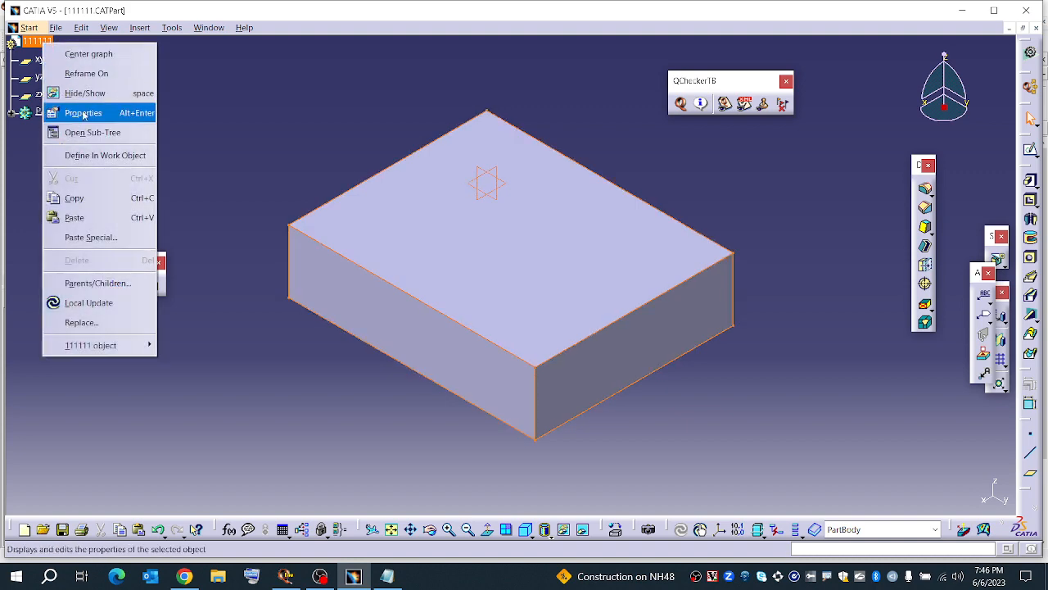
pyautogui.click(681, 104)
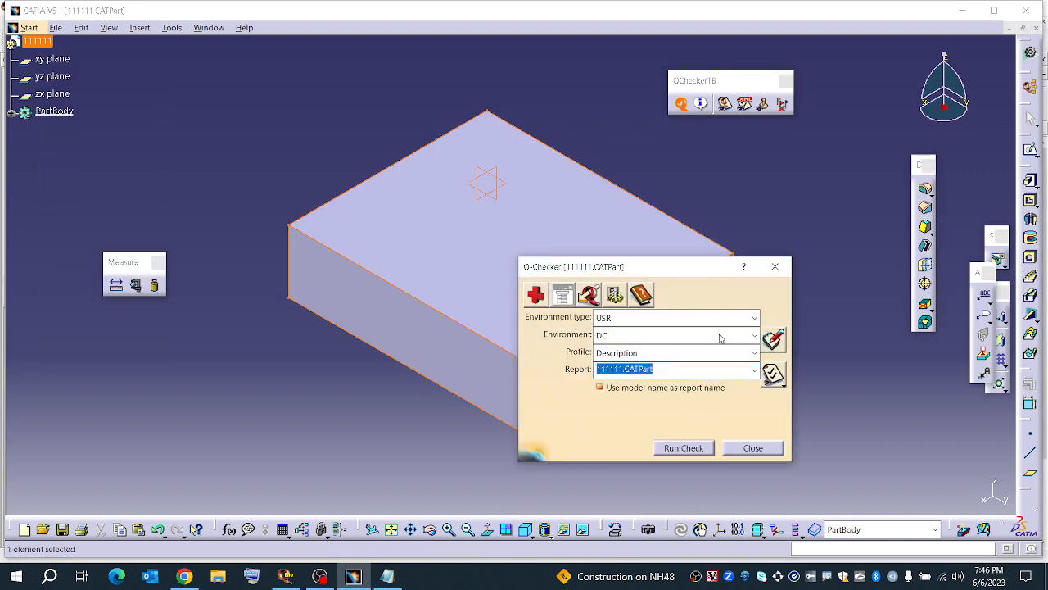
pyautogui.click(676, 448)
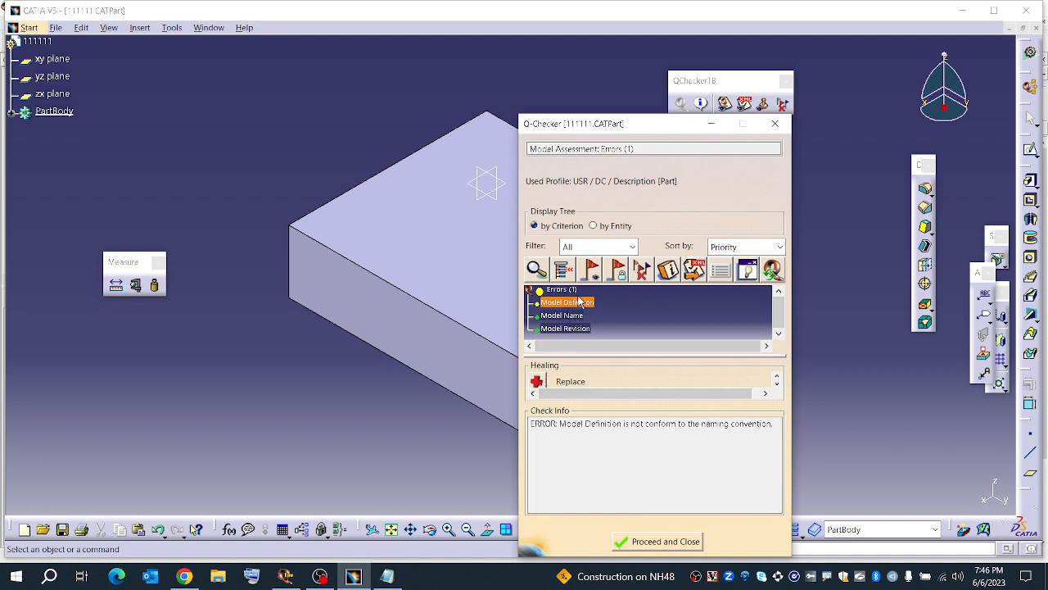
# Heal the Model Definition error with the Replace option that uses the new name 123456, and close the check results
pyautogui.scroll(-2, 581, 303)
pyautogui.scroll(2, 587, 326)
pyautogui.scroll(-2, 588, 377)
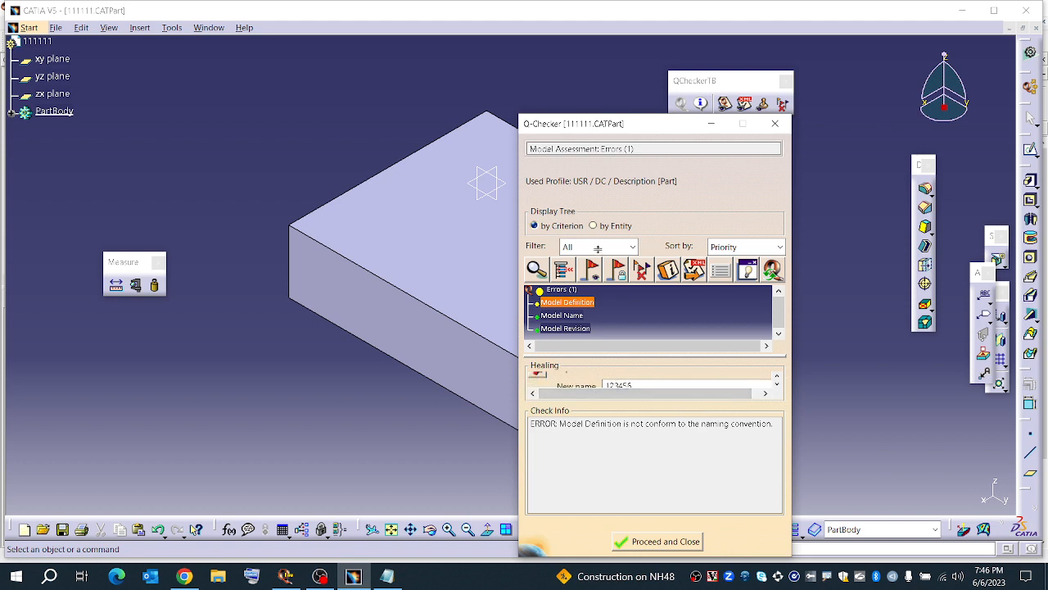
pyautogui.moveTo(599, 244); pyautogui.dragTo(592, 316)
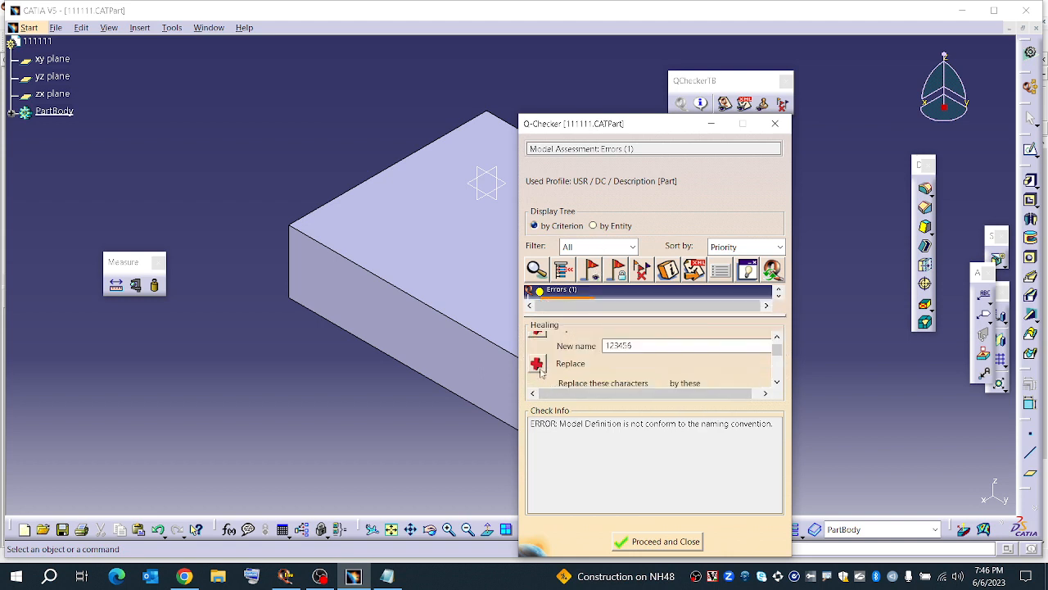
pyautogui.click(538, 342)
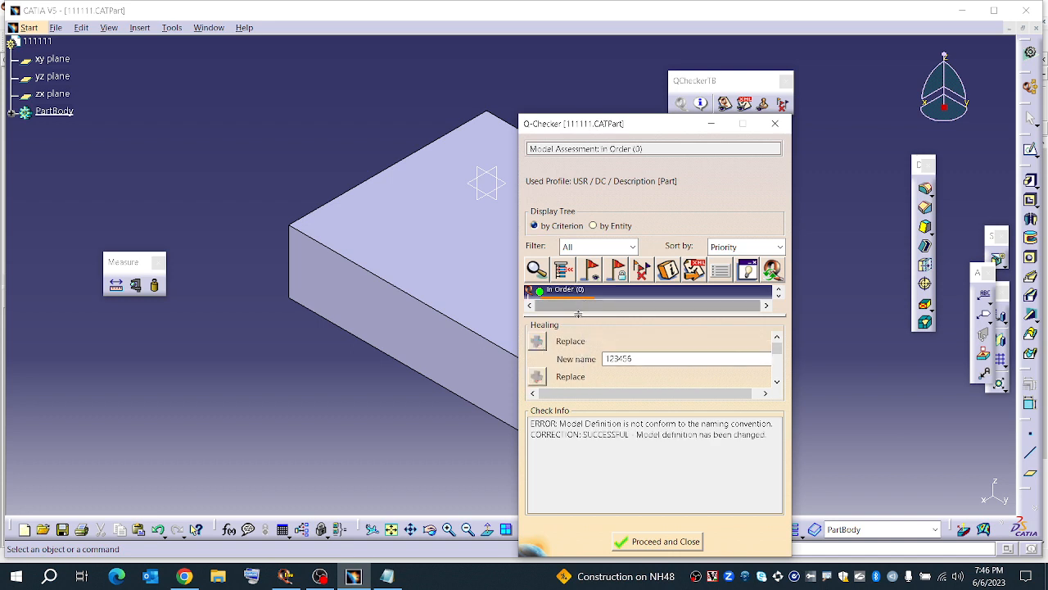
pyautogui.moveTo(576, 379); pyautogui.dragTo(577, 383)
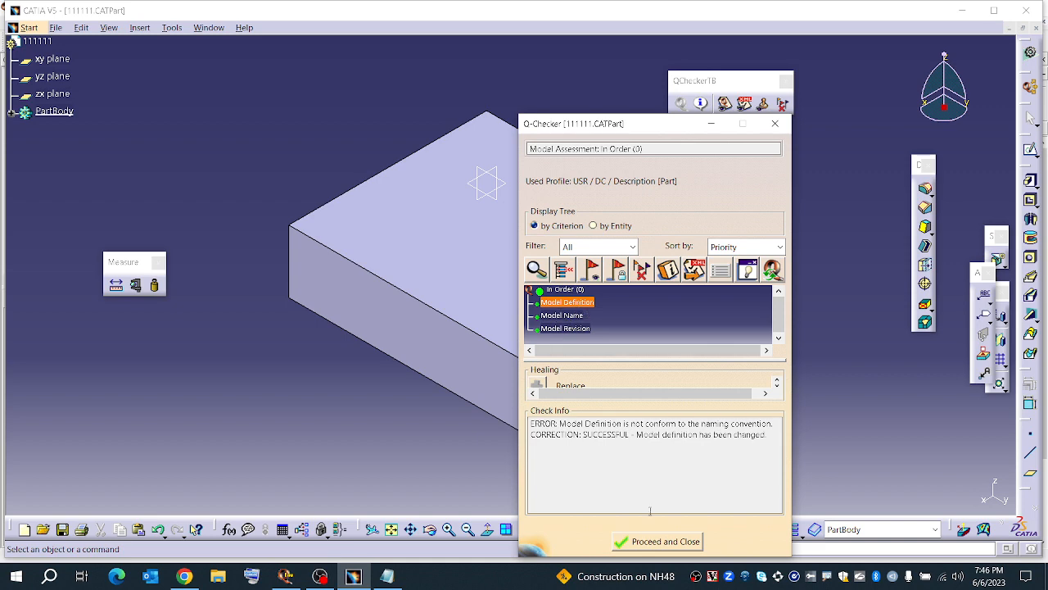
pyautogui.click(658, 541)
# Review the Definition value in the part's product properties
pyautogui.rightClick(38, 42)
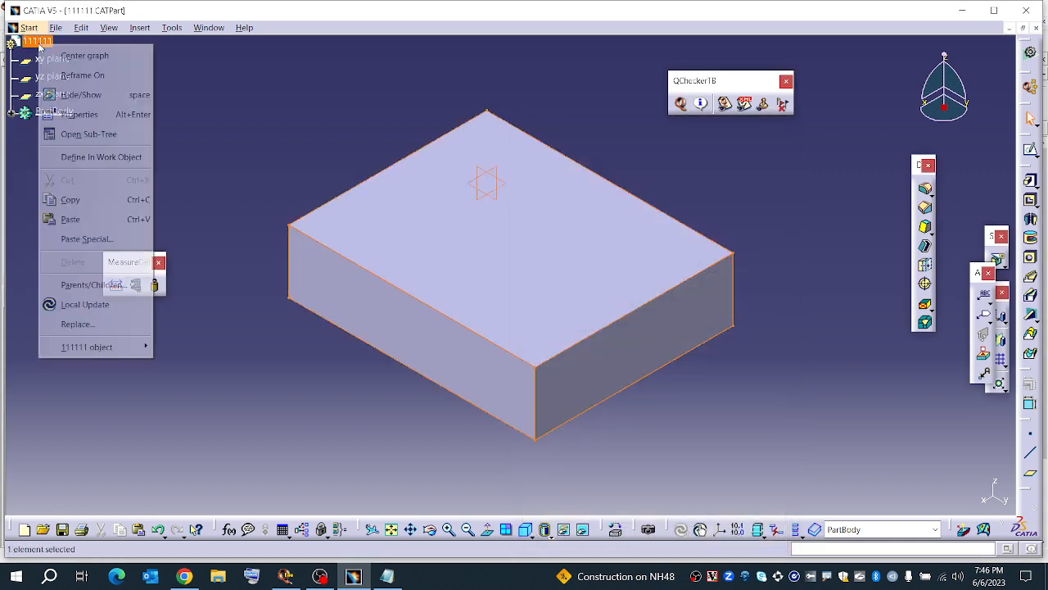
pyautogui.click(78, 113)
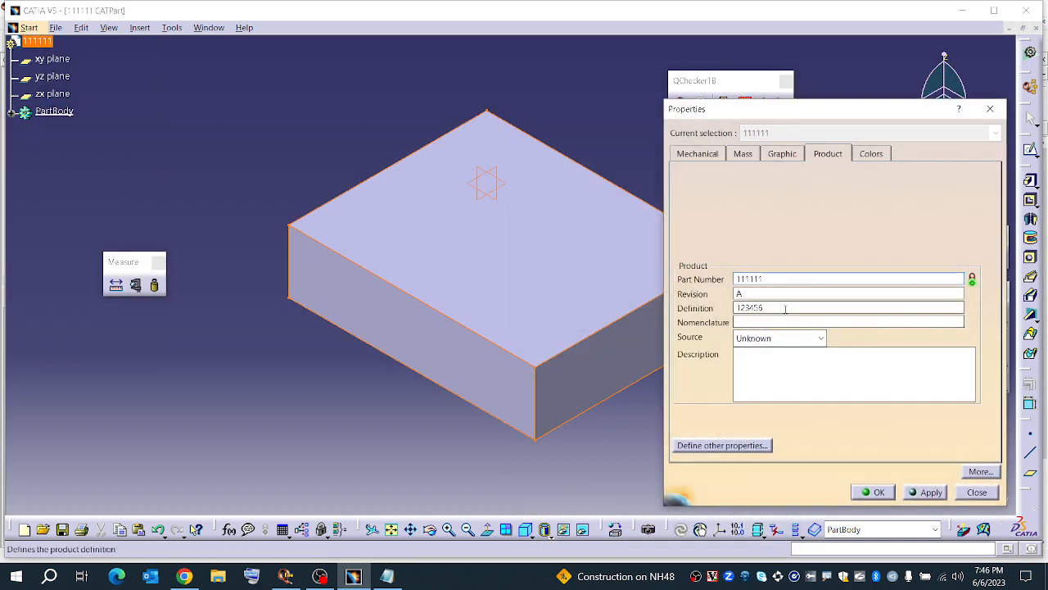
pyautogui.doubleClick(783, 307)
pyautogui.click(874, 492)
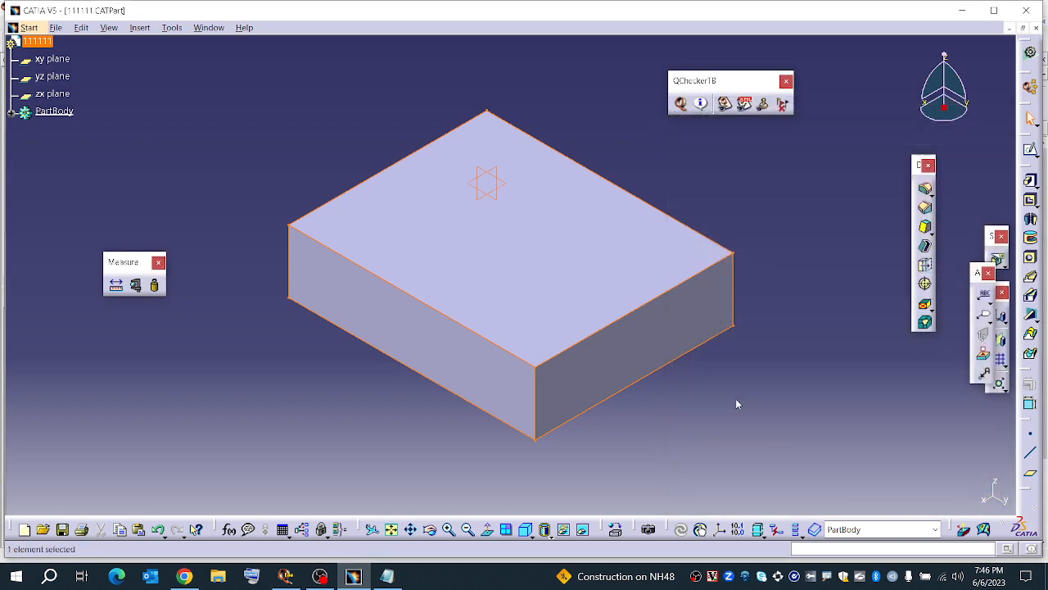
# Set the Definition in part 111111's product properties to abcdef and apply the change
pyautogui.rightClick(41, 43)
pyautogui.click(79, 110)
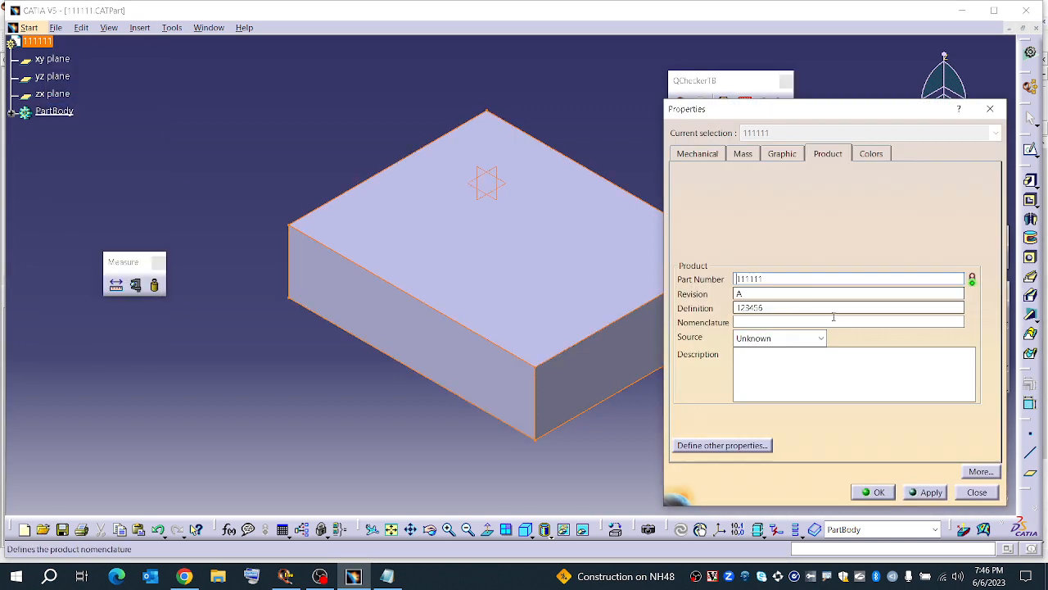
pyautogui.doubleClick(738, 307)
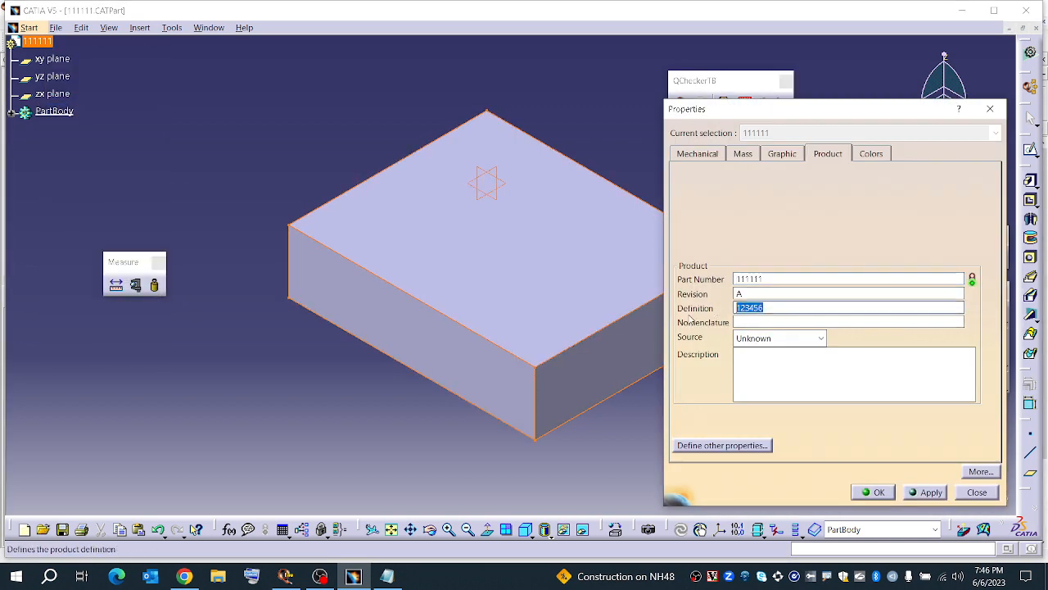
pyautogui.write('abc')
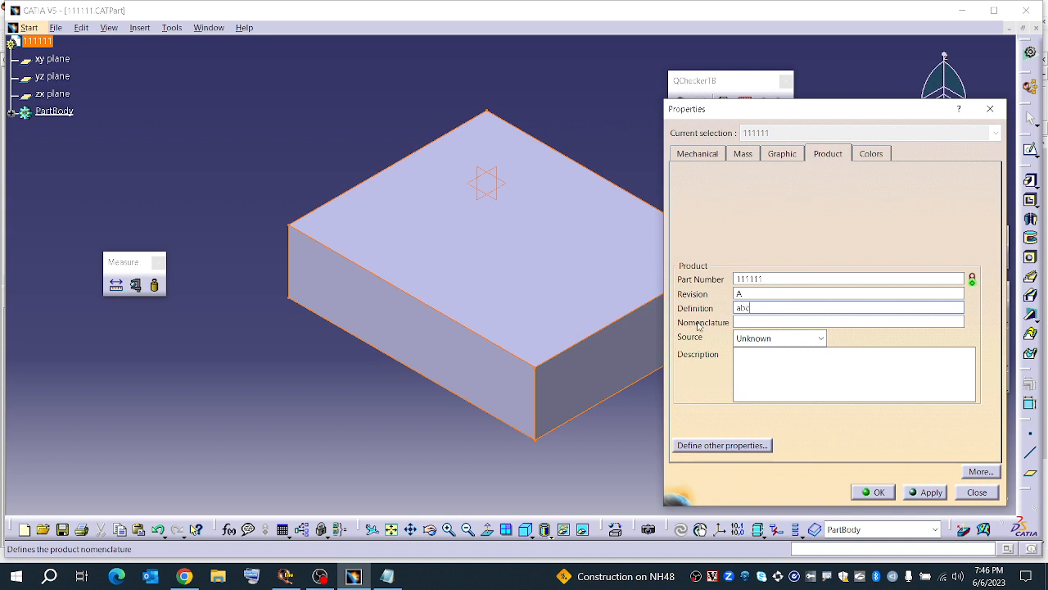
pyautogui.write('def')
pyautogui.click(920, 495)
pyautogui.click(878, 492)
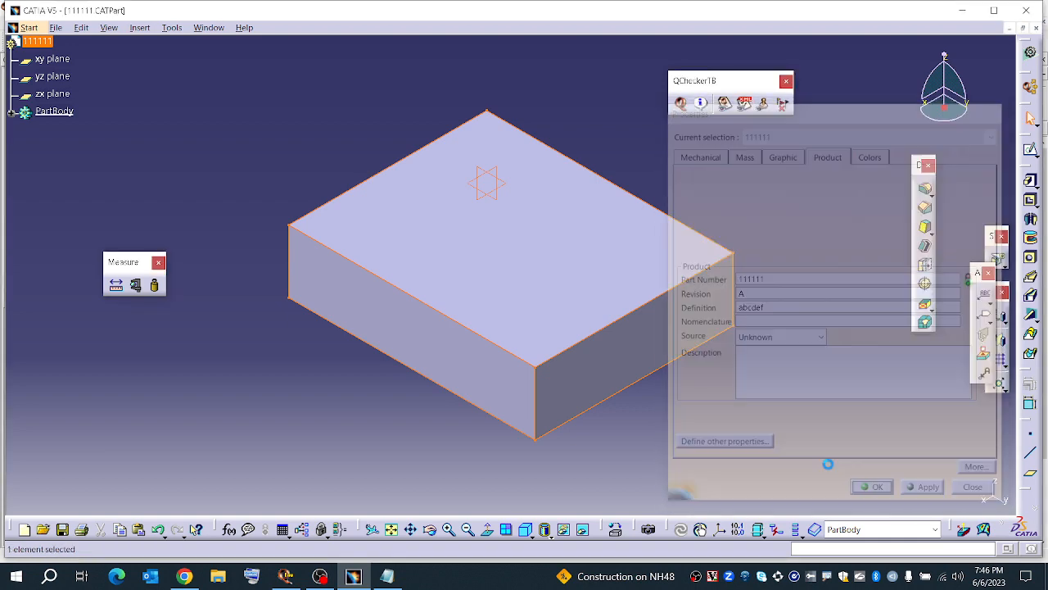
# Rerun the Q-Checker check with the Description profile, heal the Model Definition error with Replace, and close the results
pyautogui.click(681, 103)
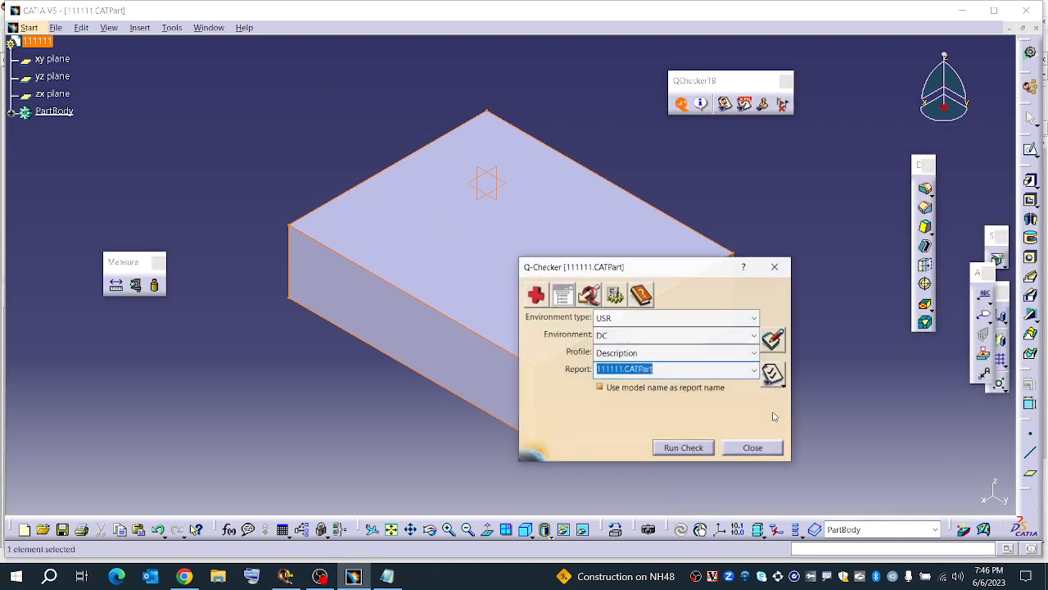
pyautogui.click(665, 447)
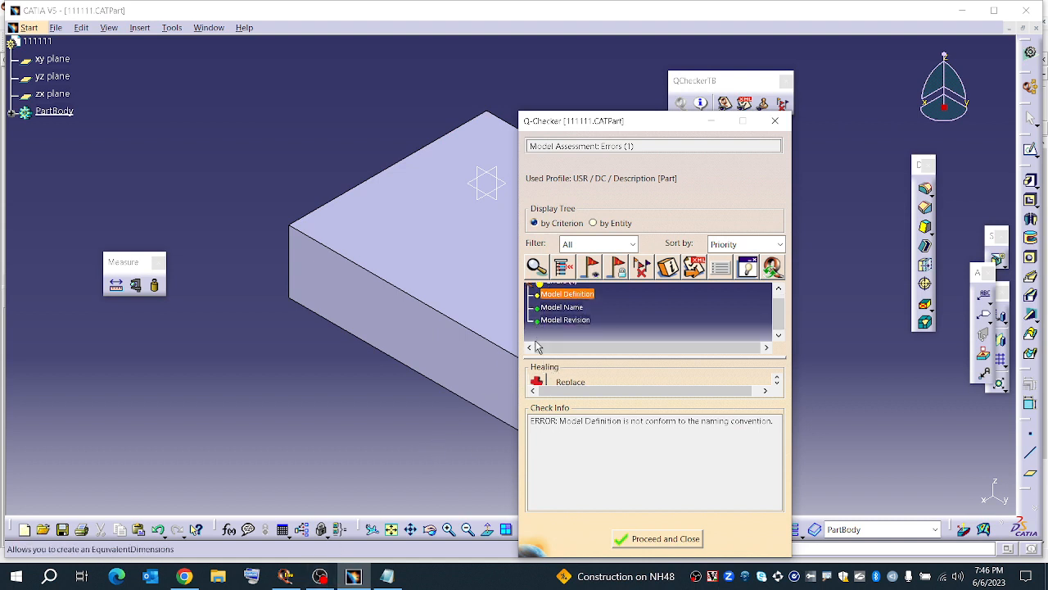
pyautogui.click(539, 382)
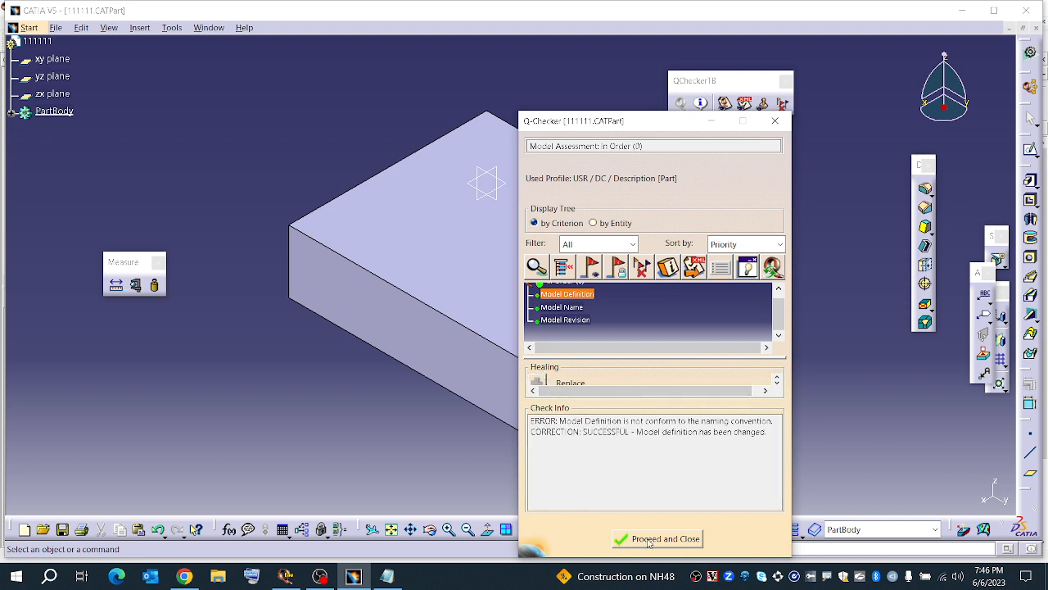
pyautogui.click(647, 537)
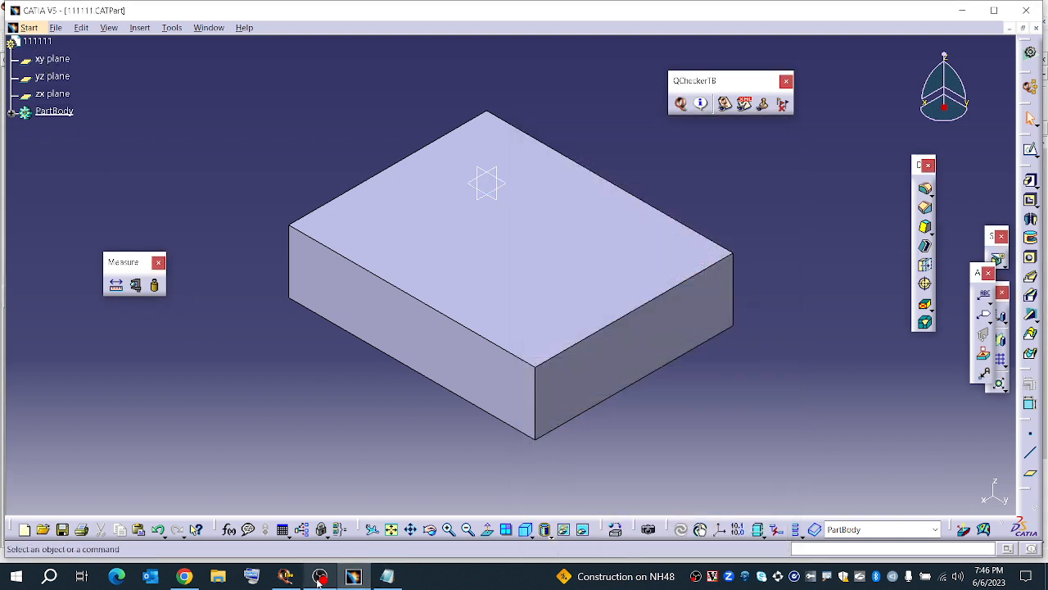
# Check the Definition and Nomenclature fields in part 111111's product properties
pyautogui.click(39, 41)
pyautogui.rightClick(42, 42)
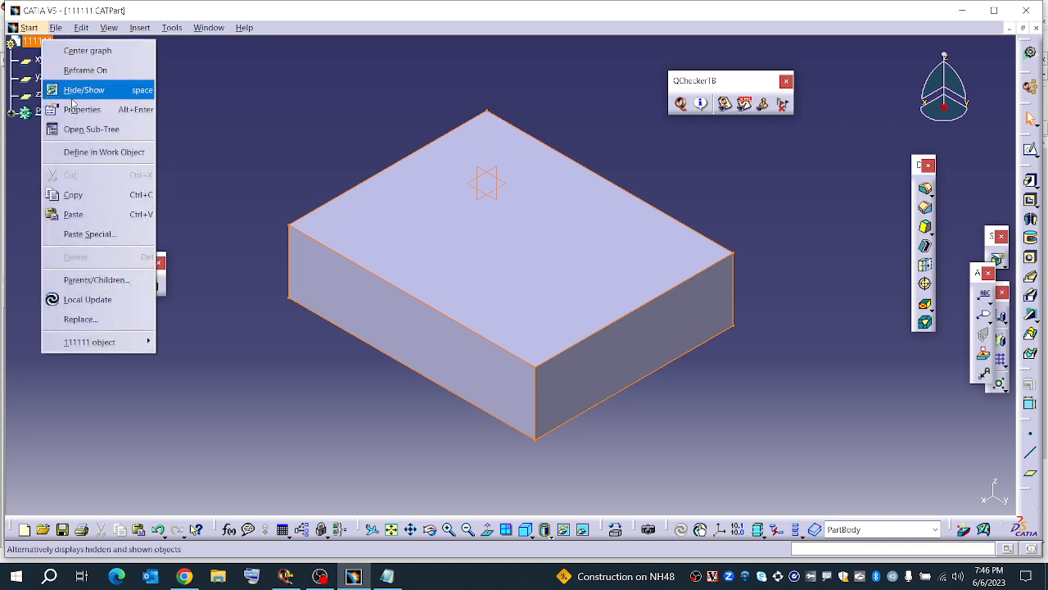
pyautogui.click(78, 105)
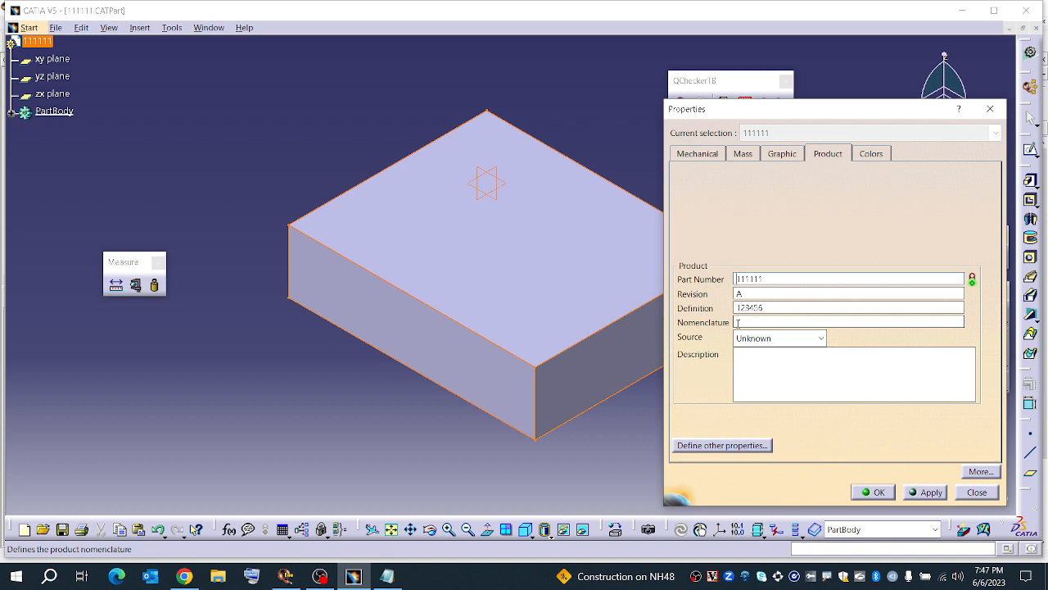
pyautogui.rightClick(738, 323)
pyautogui.press('Escape')
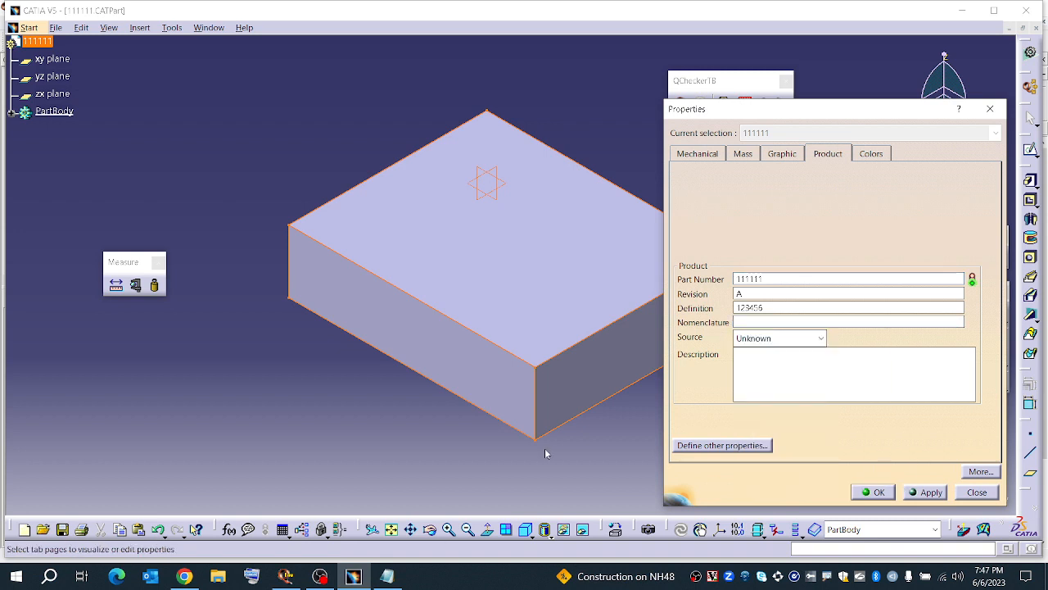
# In the Notepad file Model Defination code.txt, copy the BEGIN_BLOCK NOTALLOWED rule that forbids leading or trailing blank spaces in the model nomenclature
pyautogui.moveTo(331, 582)
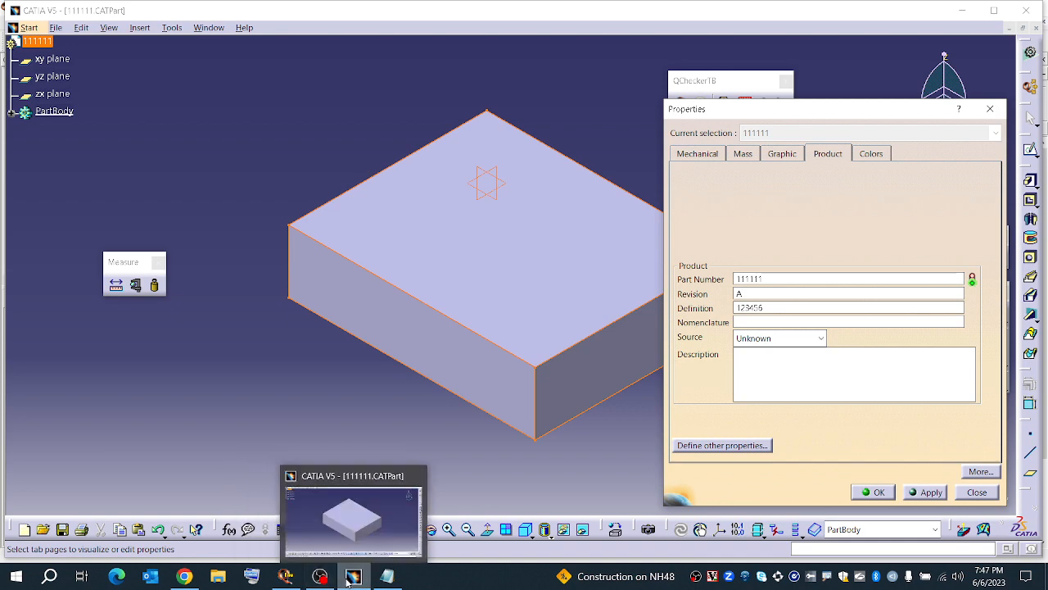
pyautogui.click(388, 577)
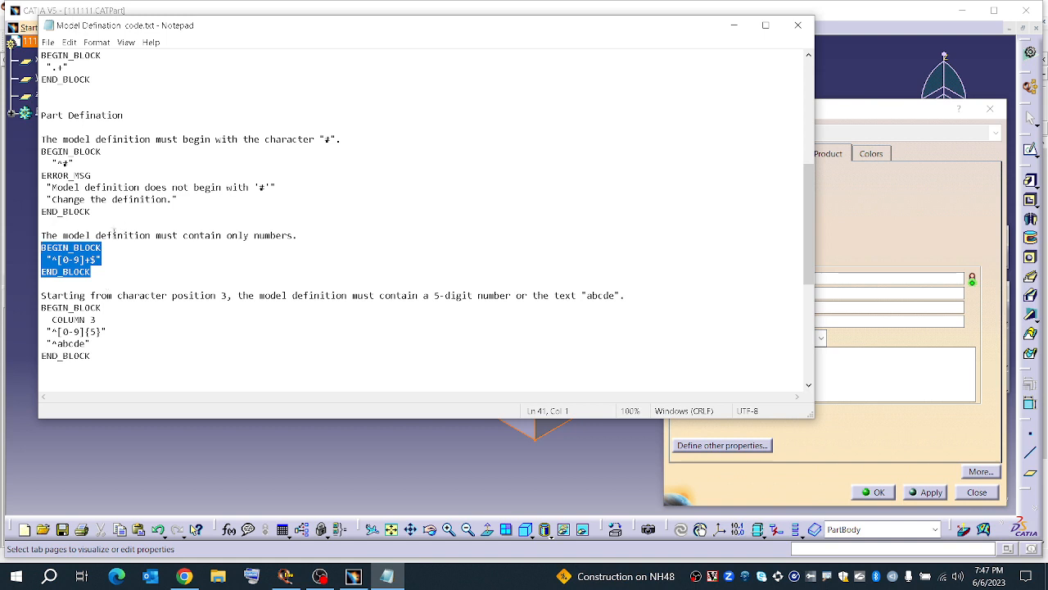
pyautogui.scroll(-1, 89, 290)
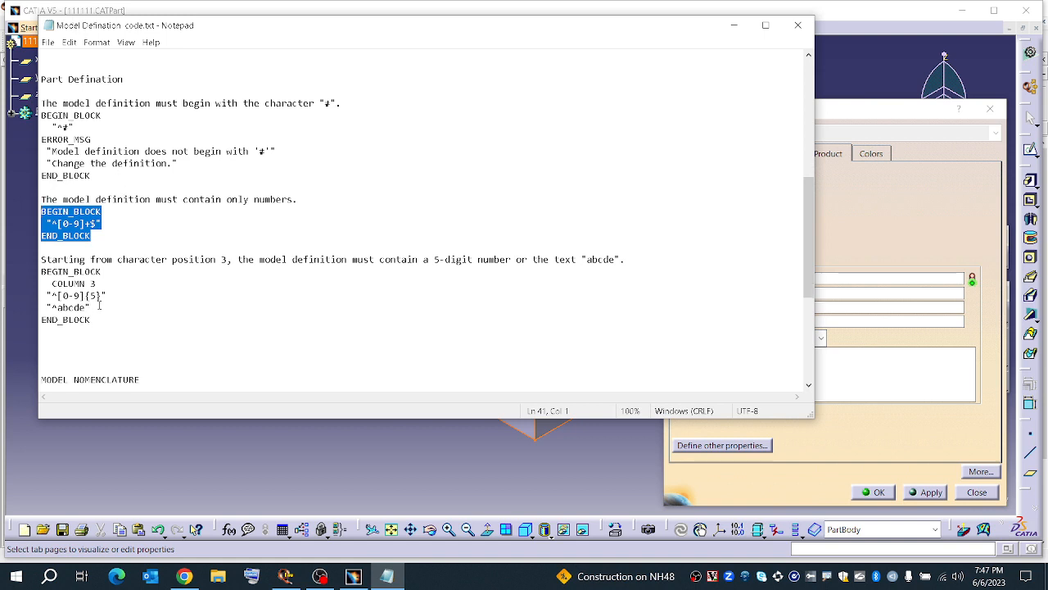
pyautogui.scroll(-3, 87, 349)
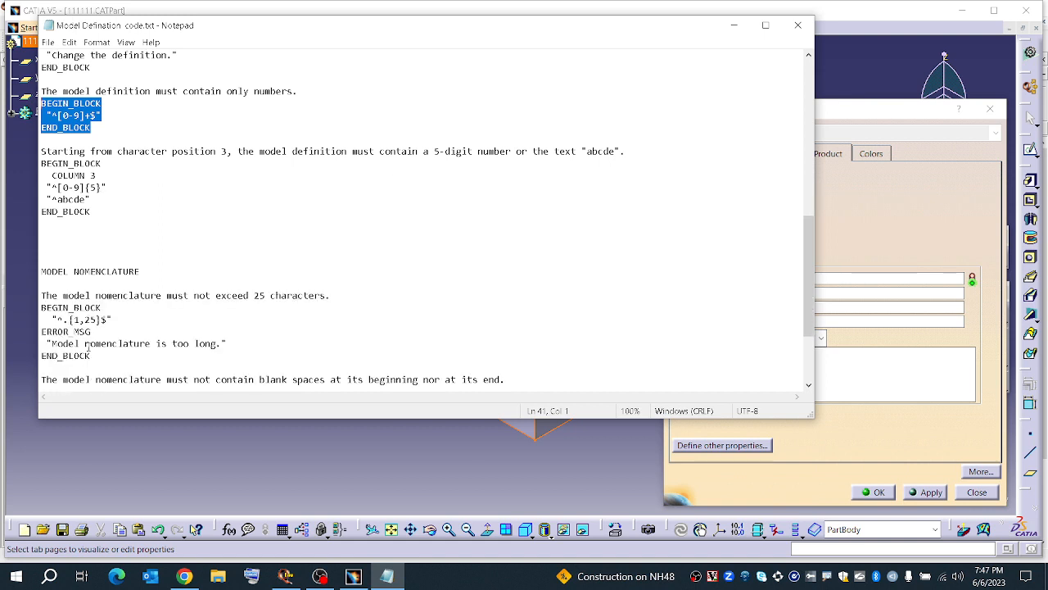
pyautogui.scroll(-2, 111, 307)
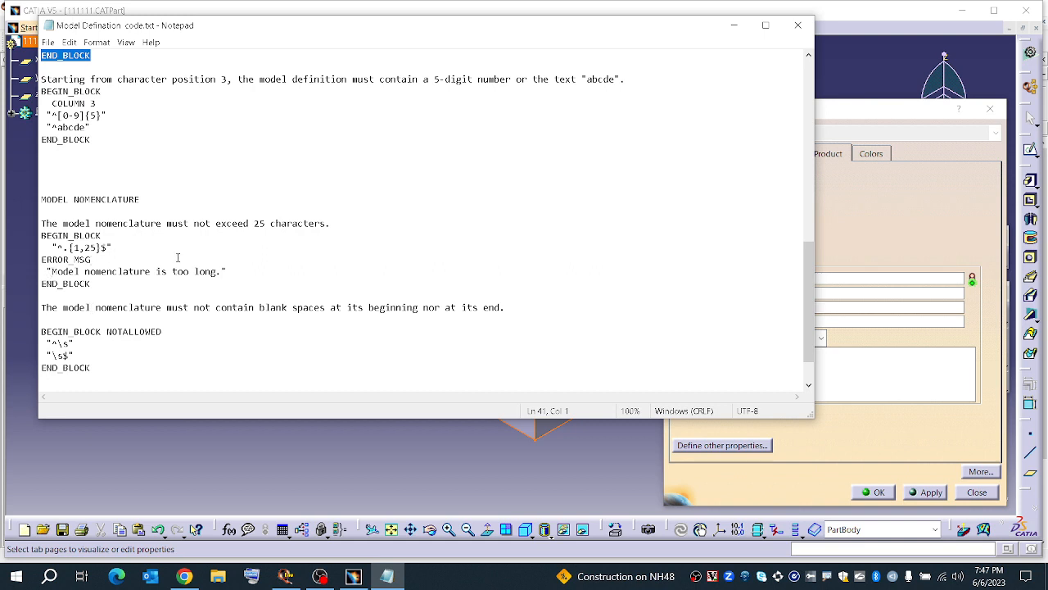
pyautogui.moveTo(50, 275); pyautogui.dragTo(228, 269)
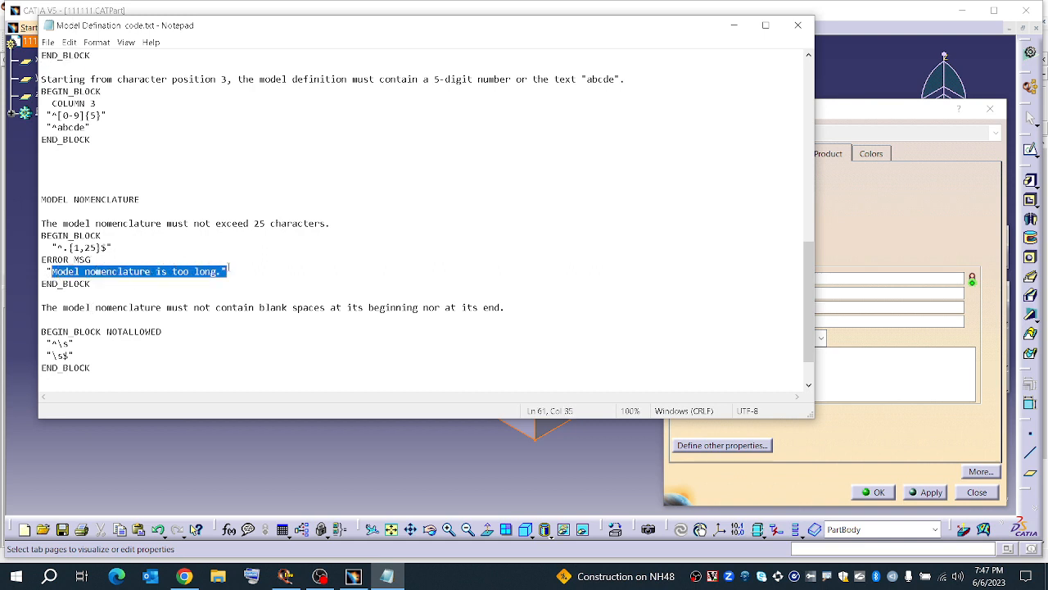
pyautogui.click(230, 271)
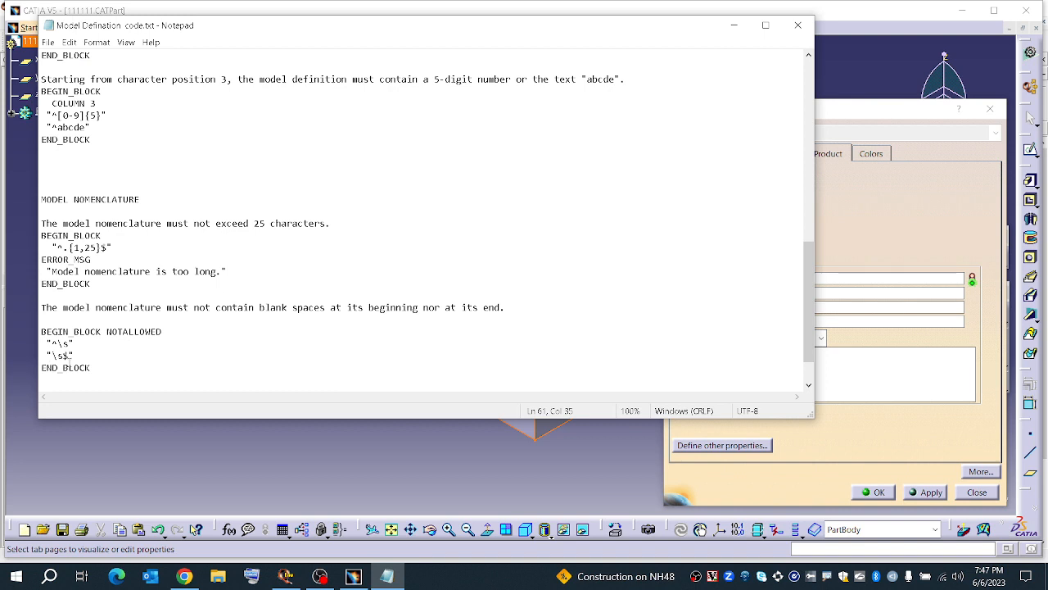
pyautogui.scroll(-1, 79, 357)
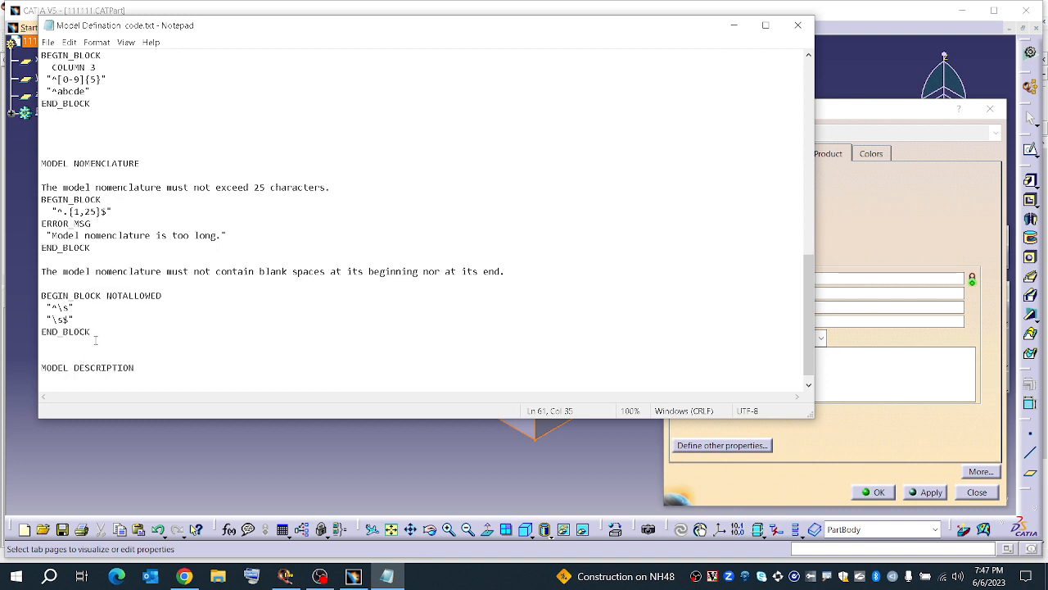
pyautogui.moveTo(92, 335); pyautogui.dragTo(31, 296)
pyautogui.hotkey('ctrl', 'c')
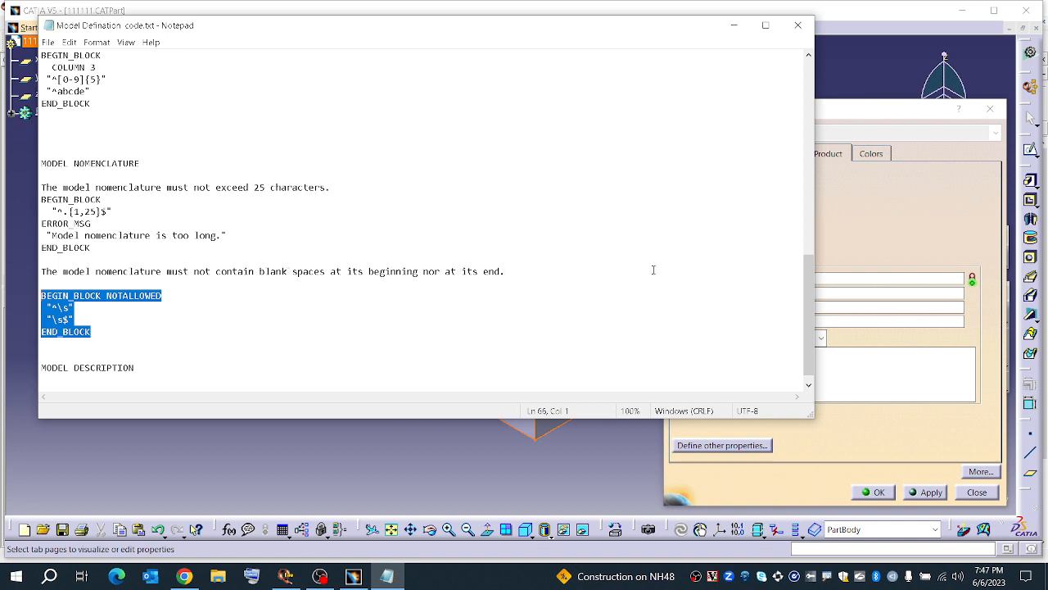
# Back in CATIA, set part 111111's product Description to 234567989 preceded by blank spaces and confirm the properties
pyautogui.click(734, 24)
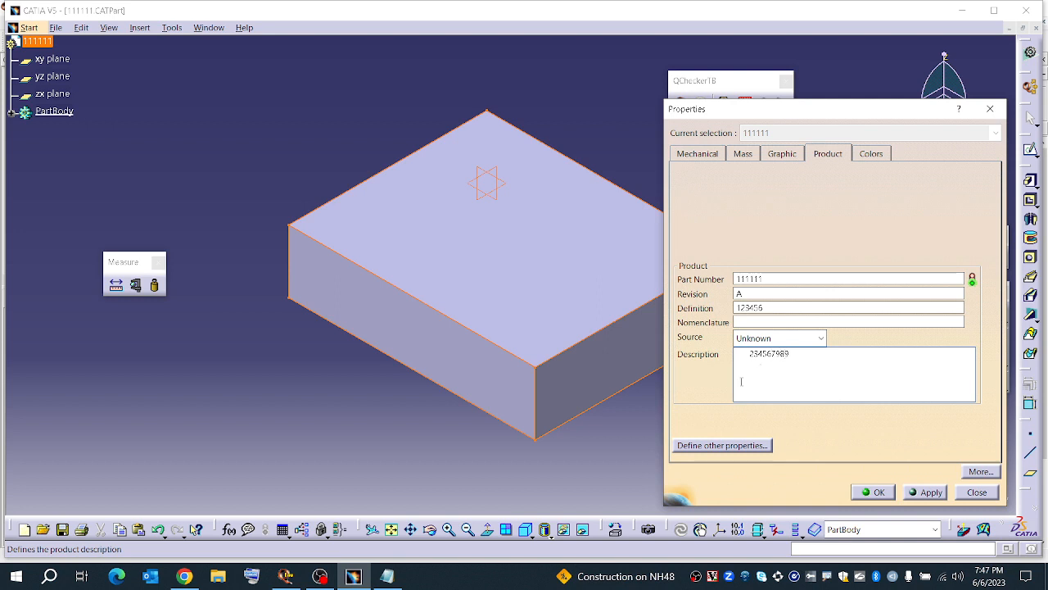
pyautogui.click(879, 493)
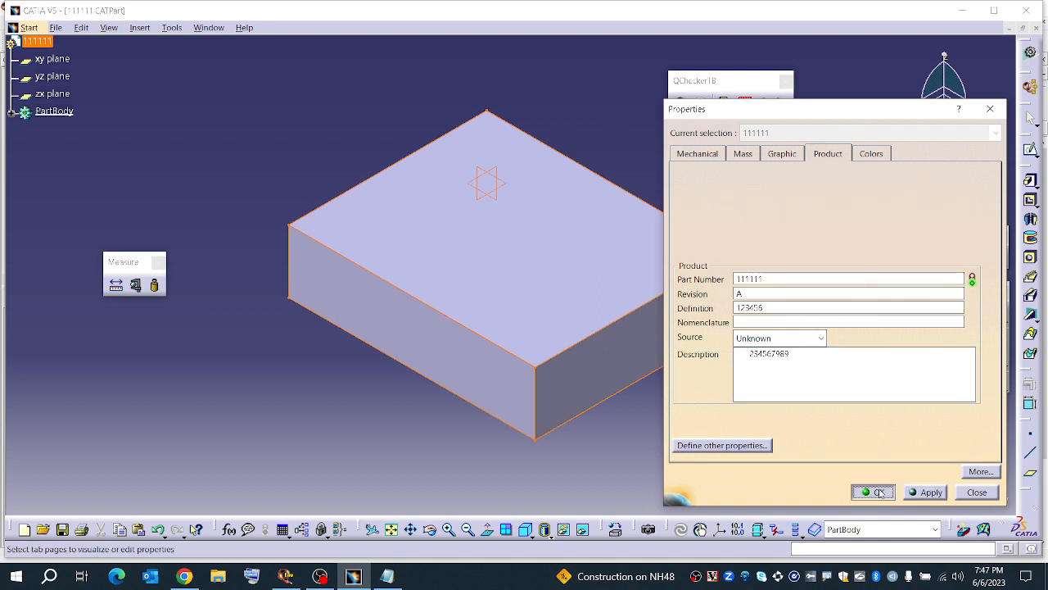
# In the Q-Checker Environment Editor, add the Model Nomenclature criterion to the Part model type of the Description profile
pyautogui.click(291, 578)
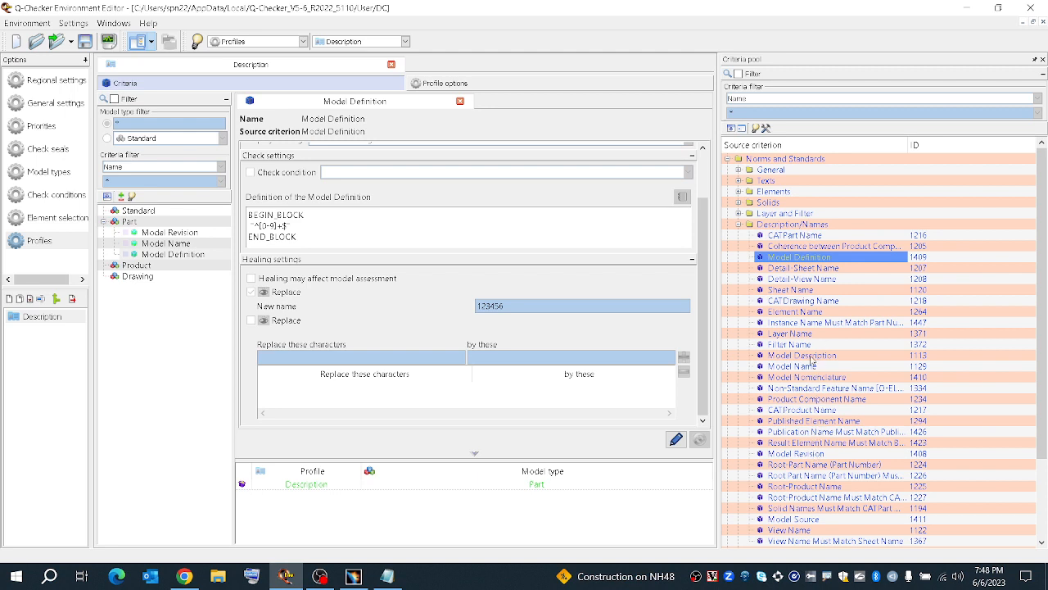
pyautogui.scroll(-1, 819, 306)
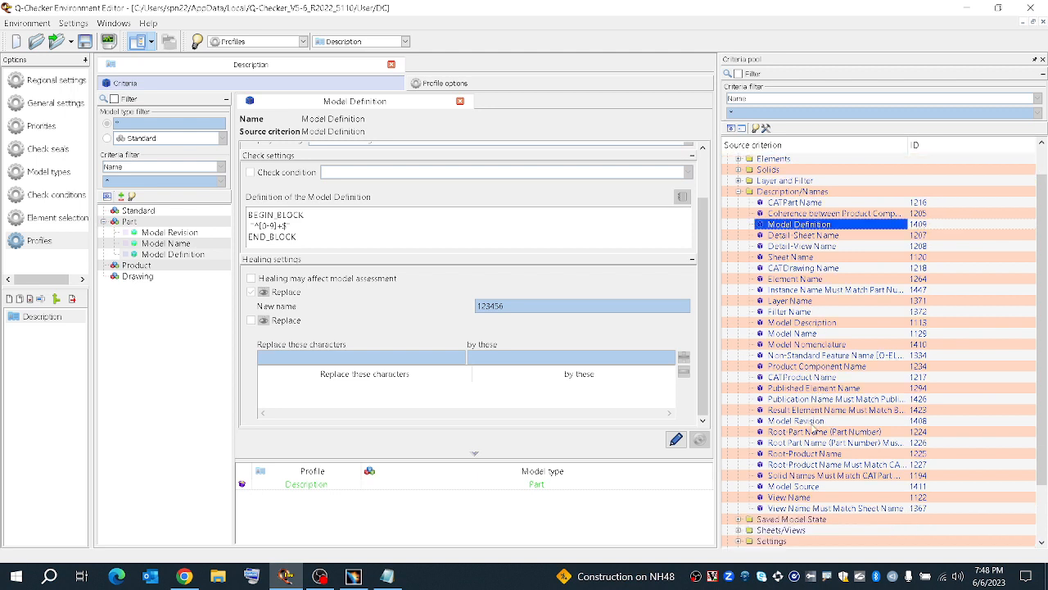
pyautogui.moveTo(814, 350); pyautogui.dragTo(168, 232)
pyautogui.click(611, 333)
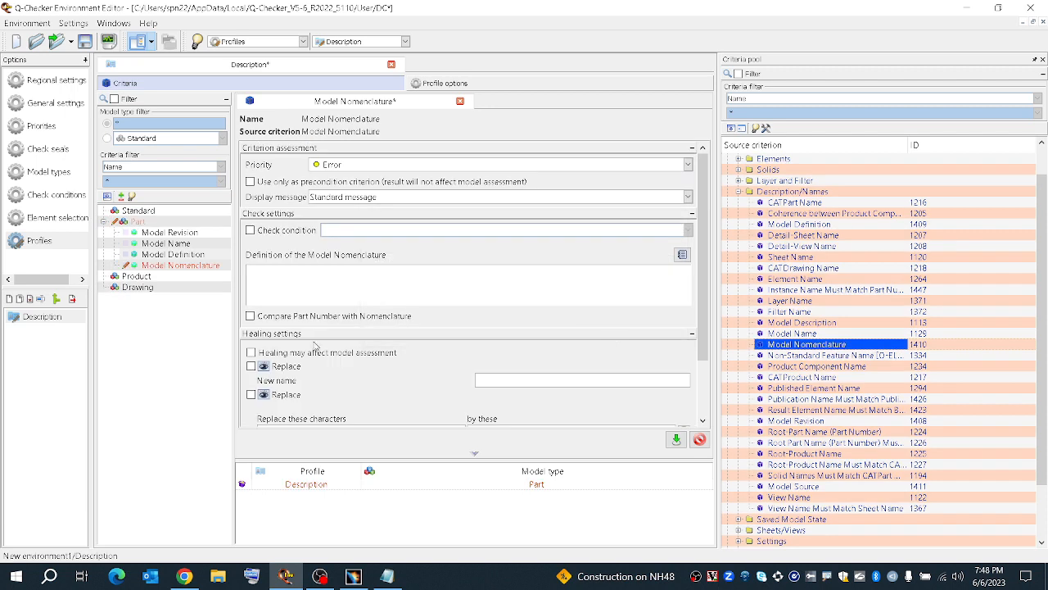
# Paste the copied NOTALLOWED block with "^\s" and "\s$" as the definition of the Model Nomenclature
pyautogui.click(682, 255)
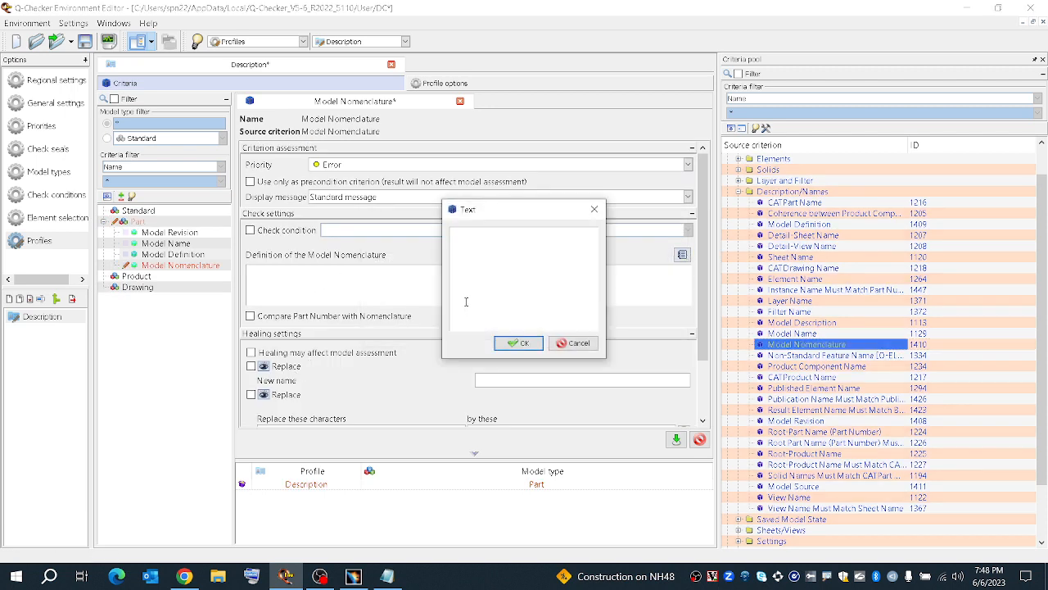
pyautogui.hotkey('ctrl', 'v')
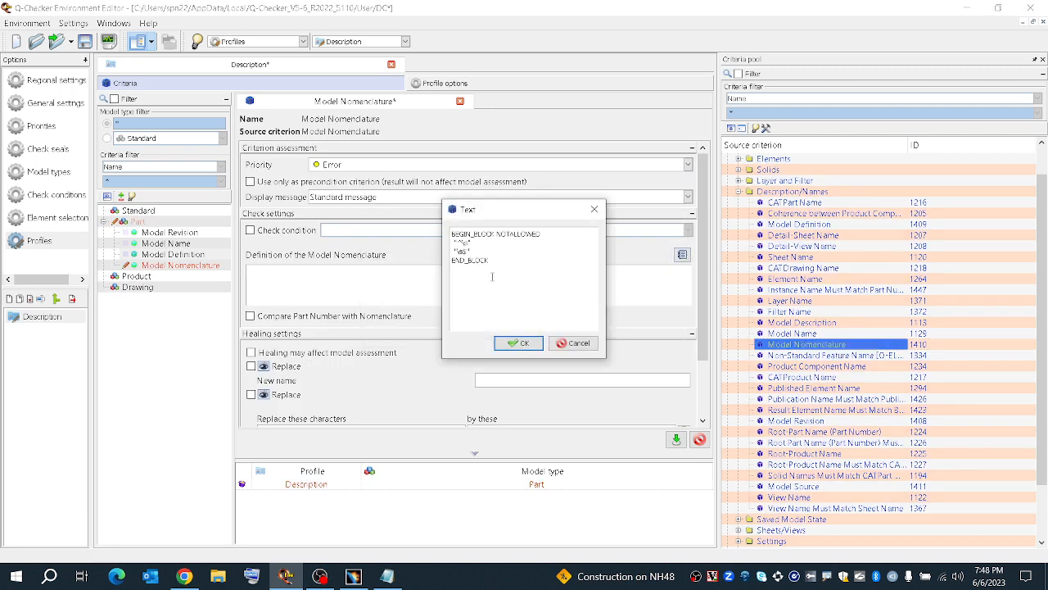
pyautogui.click(519, 342)
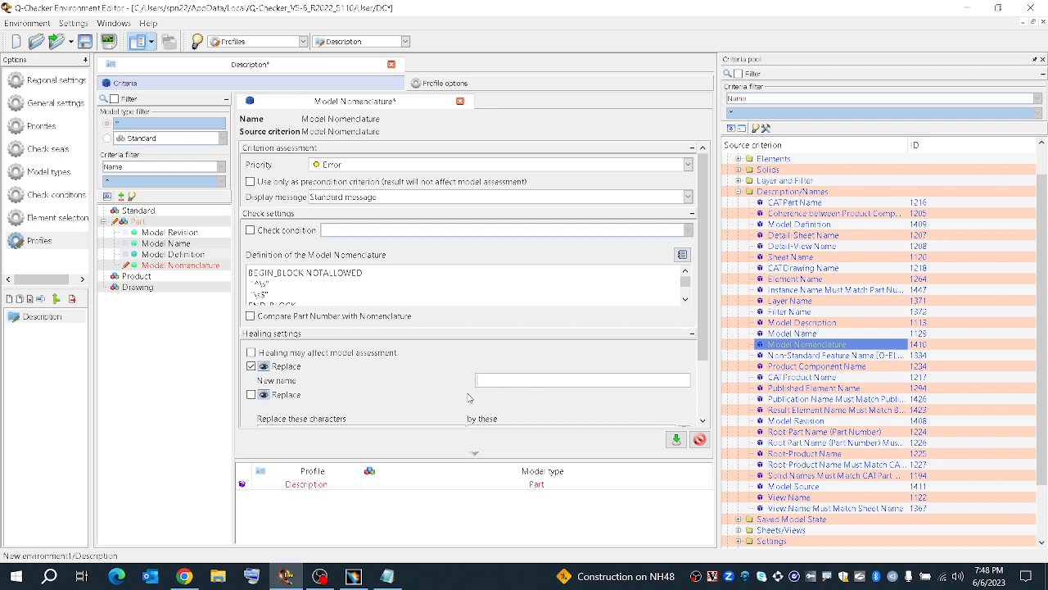
# Enable Replace healing with the new name 123456 for Model Nomenclature, and apply and save the changes
pyautogui.scroll(-3, 334, 416)
pyautogui.scroll(2, 485, 330)
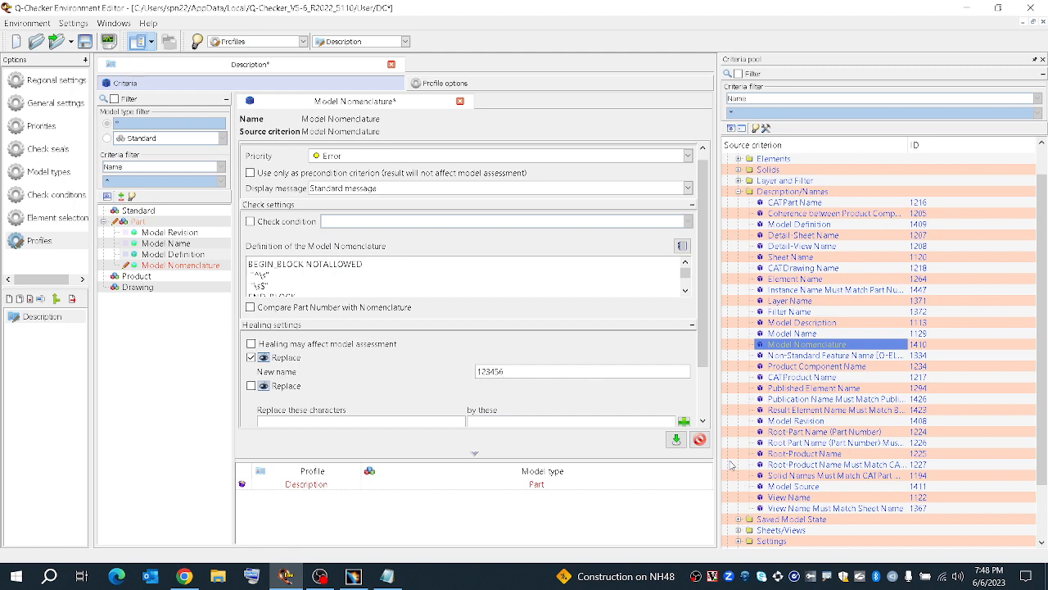
pyautogui.click(676, 439)
pyautogui.click(83, 45)
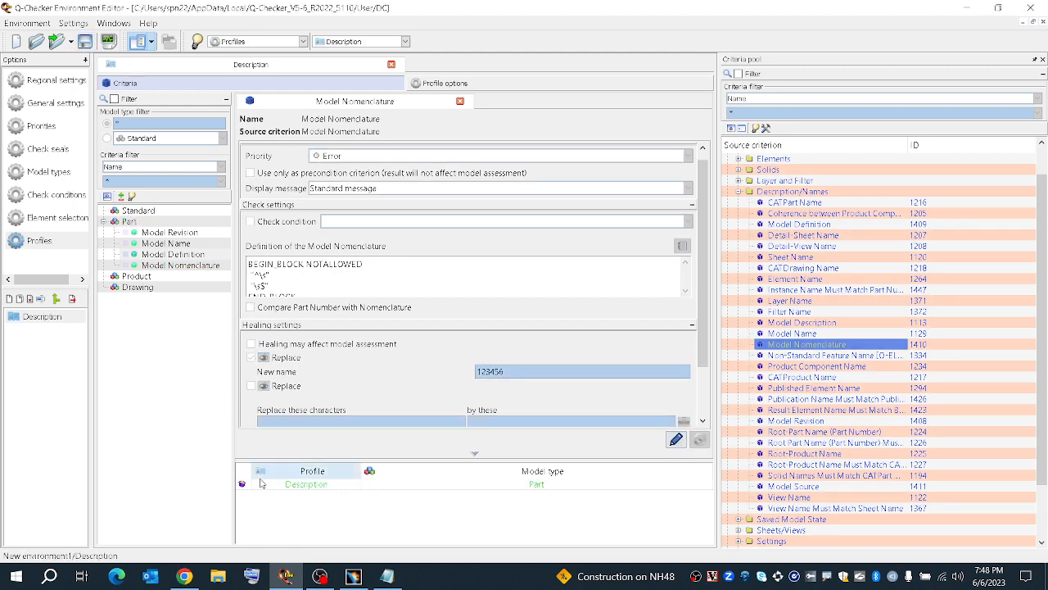
# Switch to CATIA, run the Q-Checker check with the Description profile, inspect the Model Nomenclature result, and close the results
pyautogui.click(354, 576)
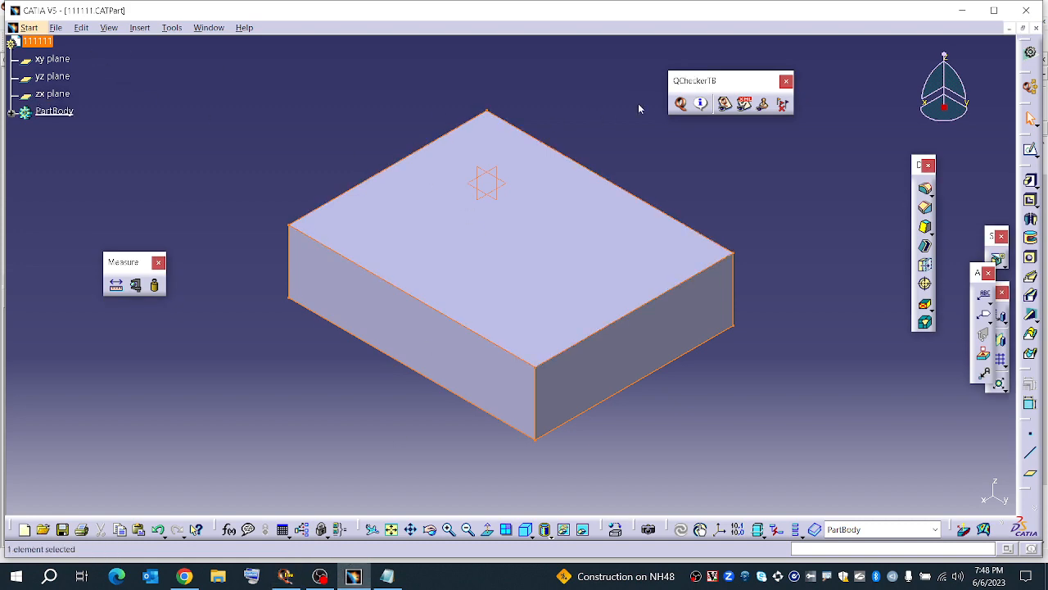
pyautogui.click(681, 103)
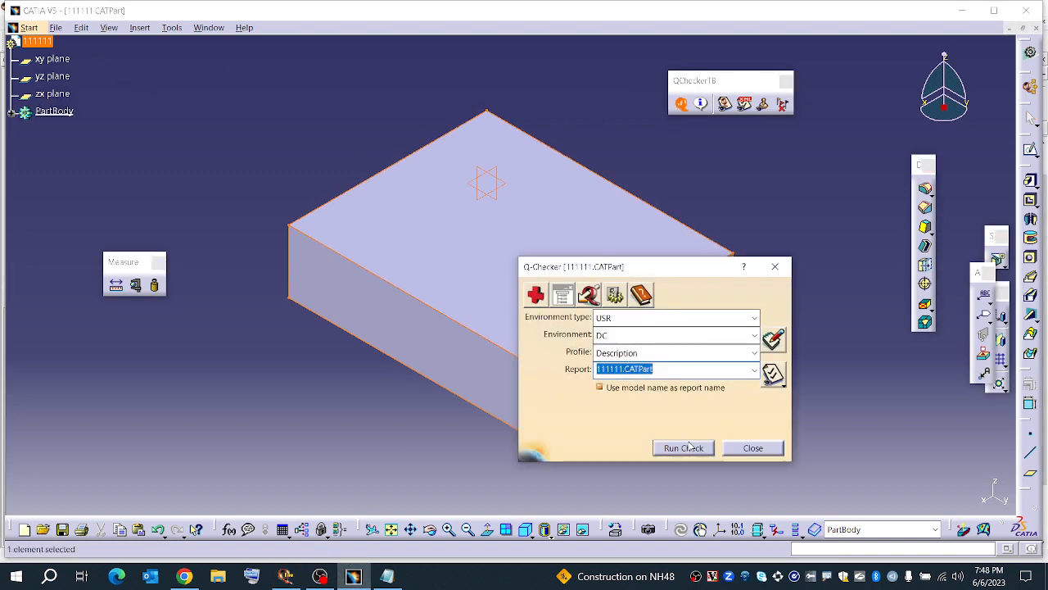
pyautogui.click(684, 447)
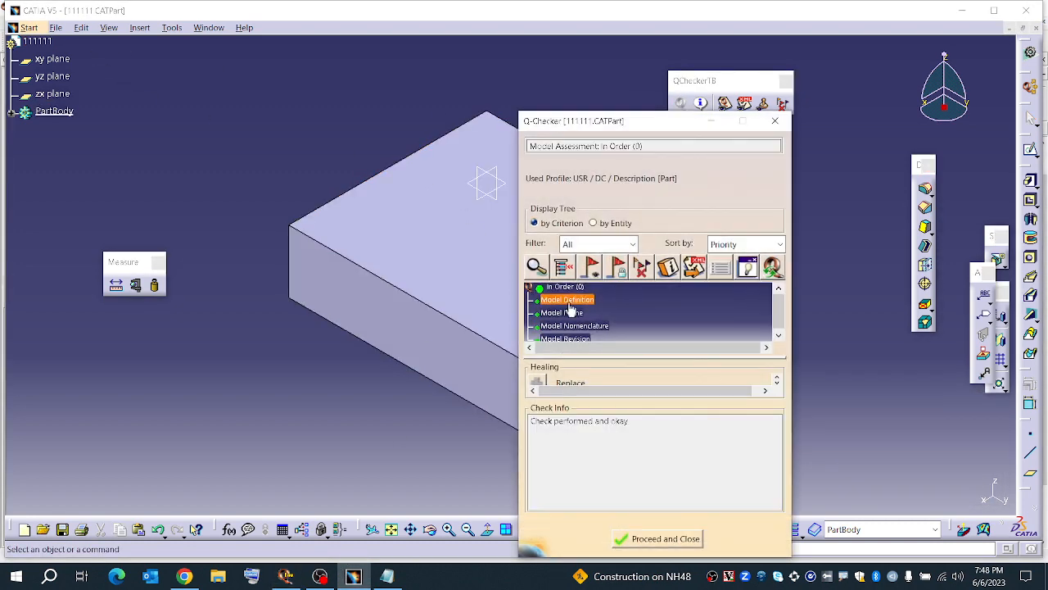
pyautogui.scroll(-1, 570, 308)
pyautogui.click(583, 316)
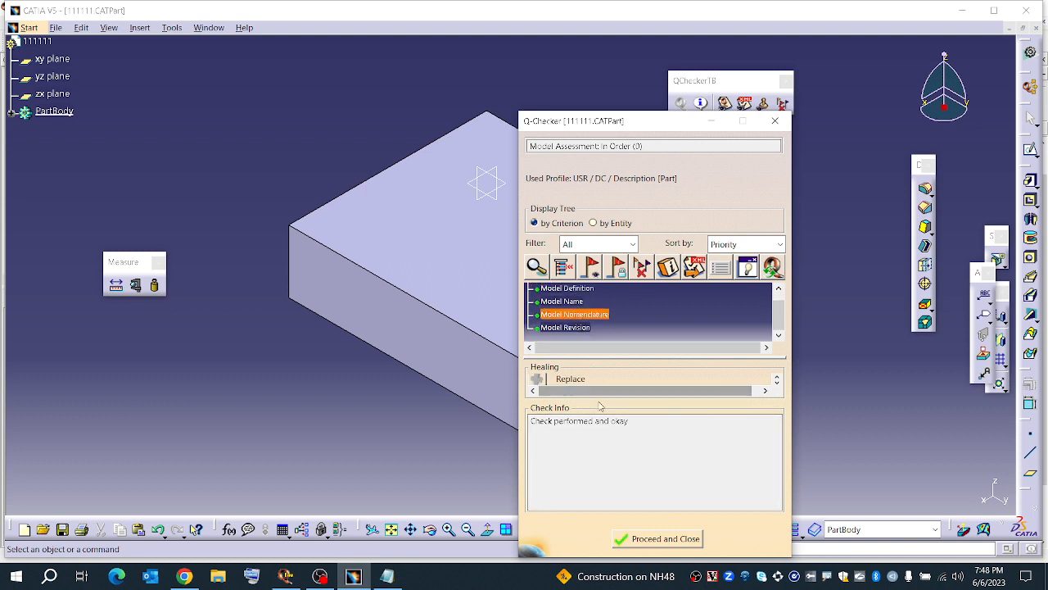
pyautogui.click(656, 538)
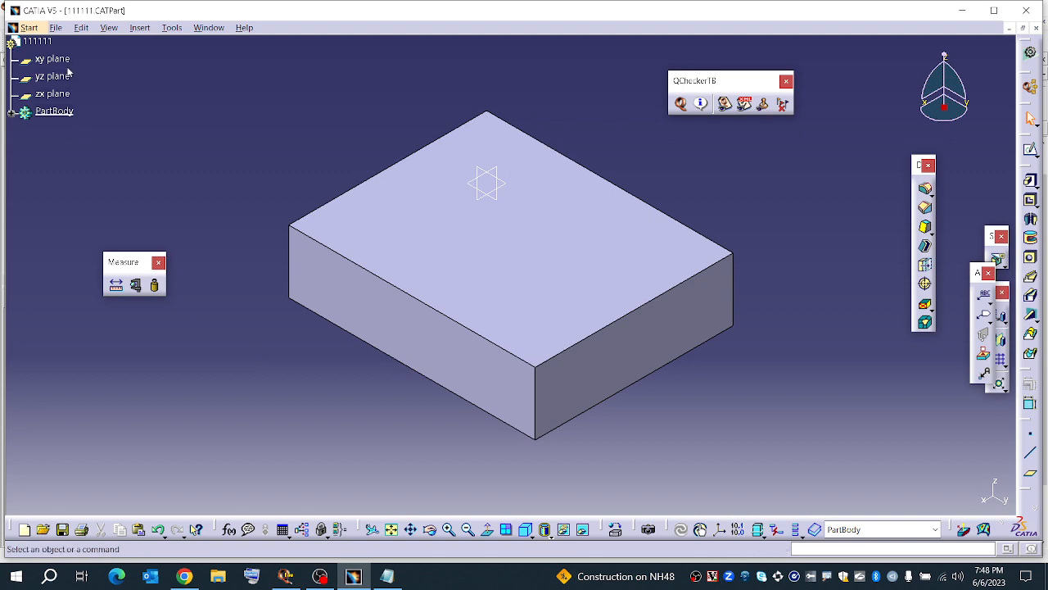
# Inspect the leading blank spaces of the Description value in part 111111's product properties
pyautogui.rightClick(37, 41)
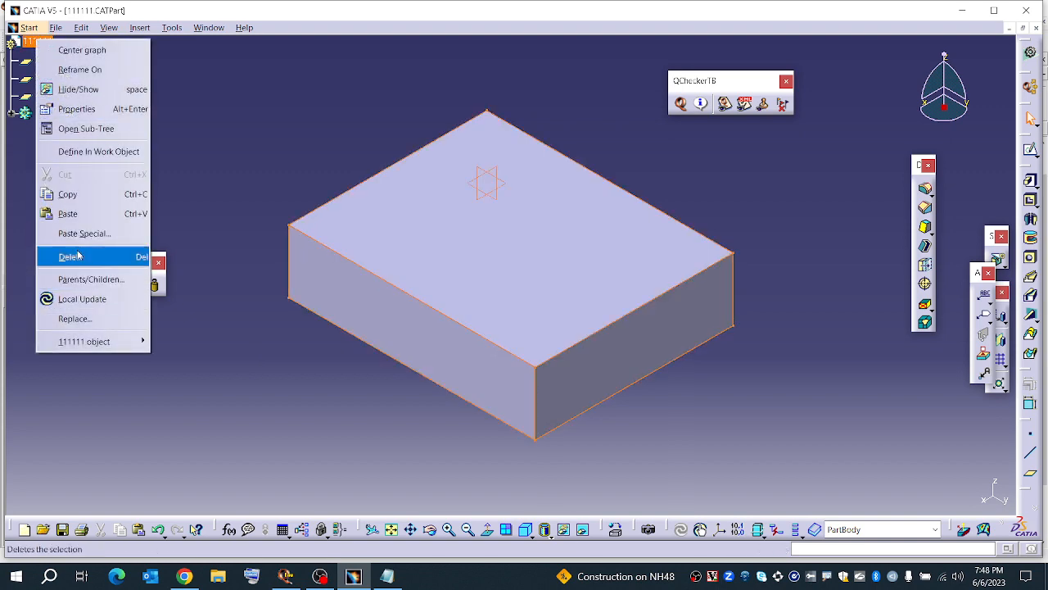
pyautogui.click(76, 109)
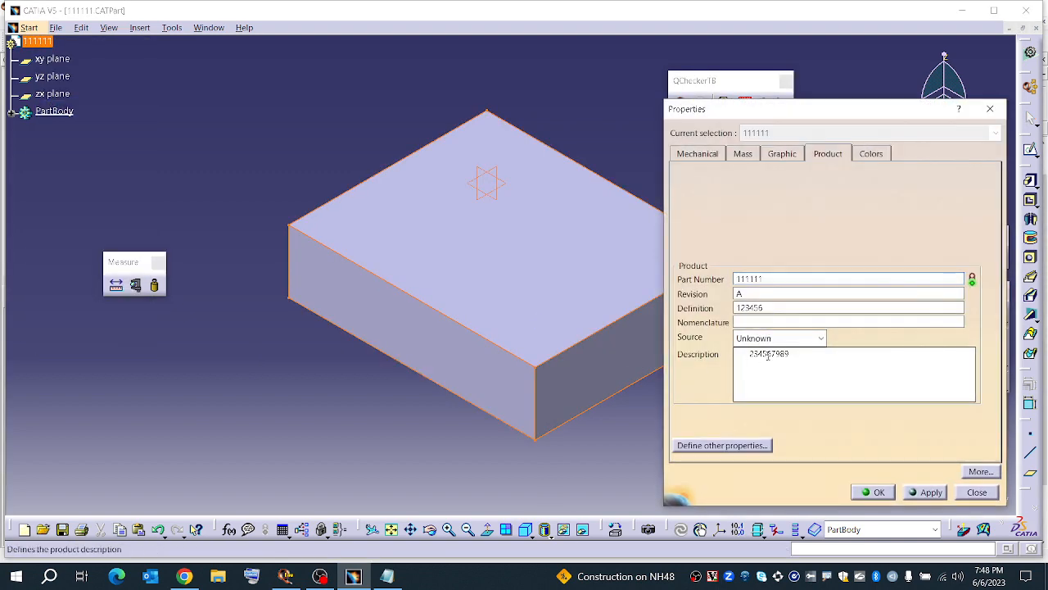
pyautogui.moveTo(749, 354); pyautogui.dragTo(732, 355)
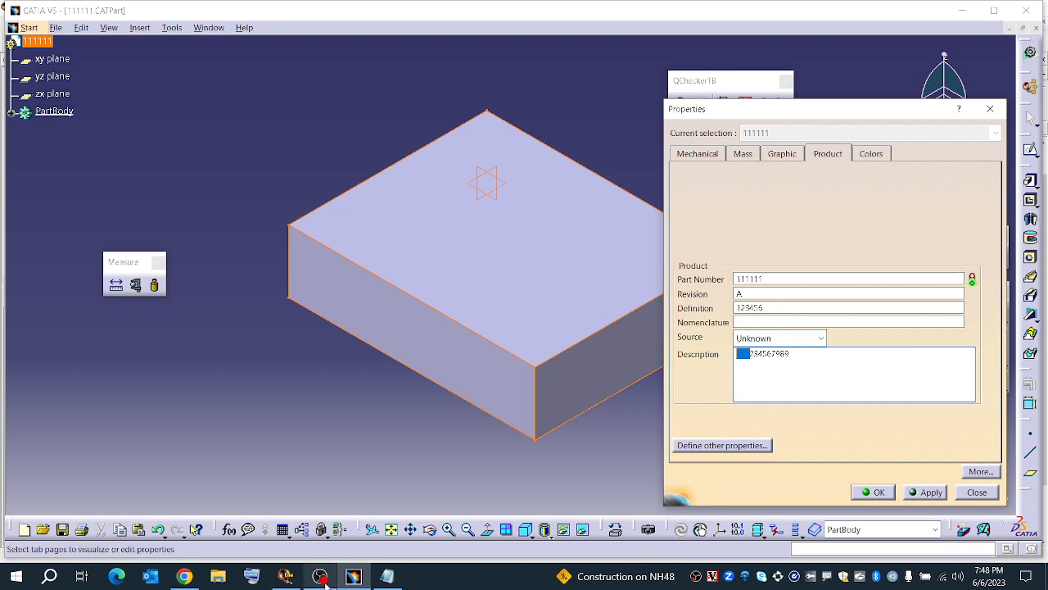
# Review the nomenclature rule against leading and trailing blank spaces and its NOTALLOWED block in the Notepad code file
pyautogui.click(386, 576)
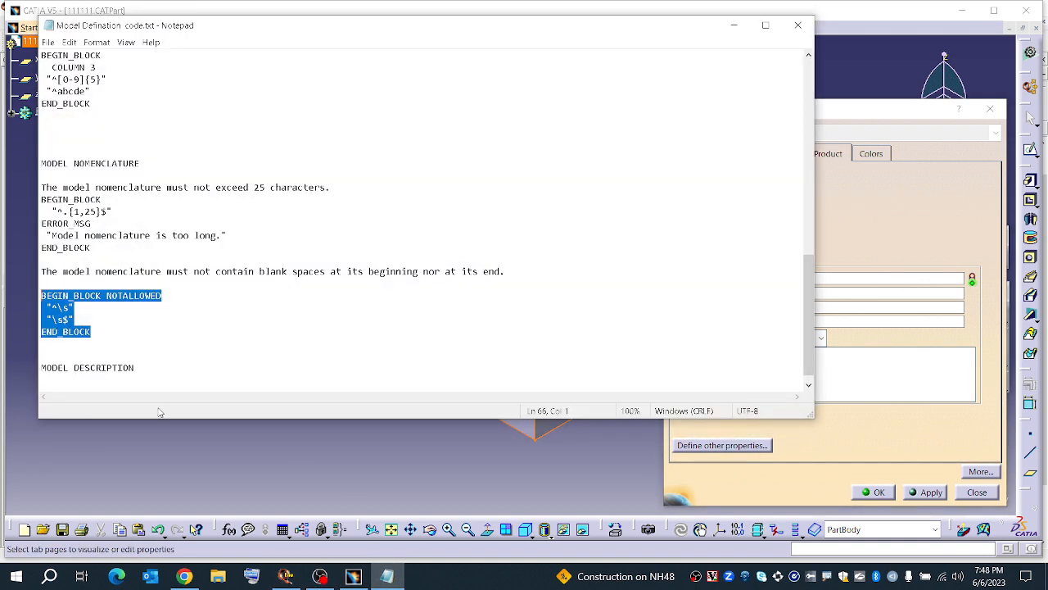
pyautogui.click(111, 321)
pyautogui.moveTo(47, 275); pyautogui.dragTo(503, 276)
pyautogui.click(159, 336)
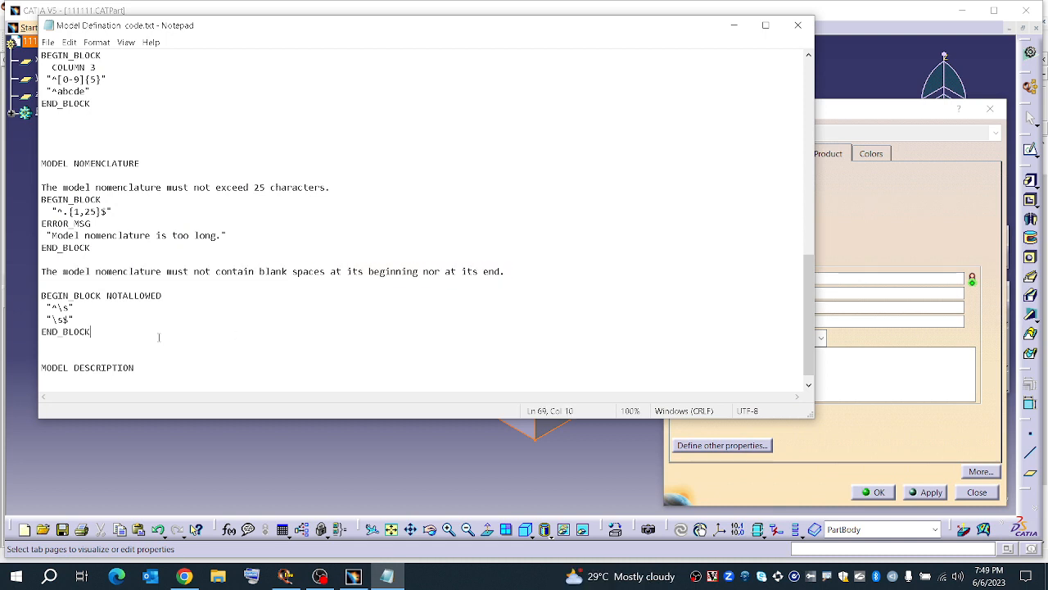
pyautogui.hotkey('shift', 'Up')
pyautogui.hotkey('shift', 'Up')
pyautogui.hotkey('shift', 'Up')
pyautogui.hotkey('shift', 'Home')
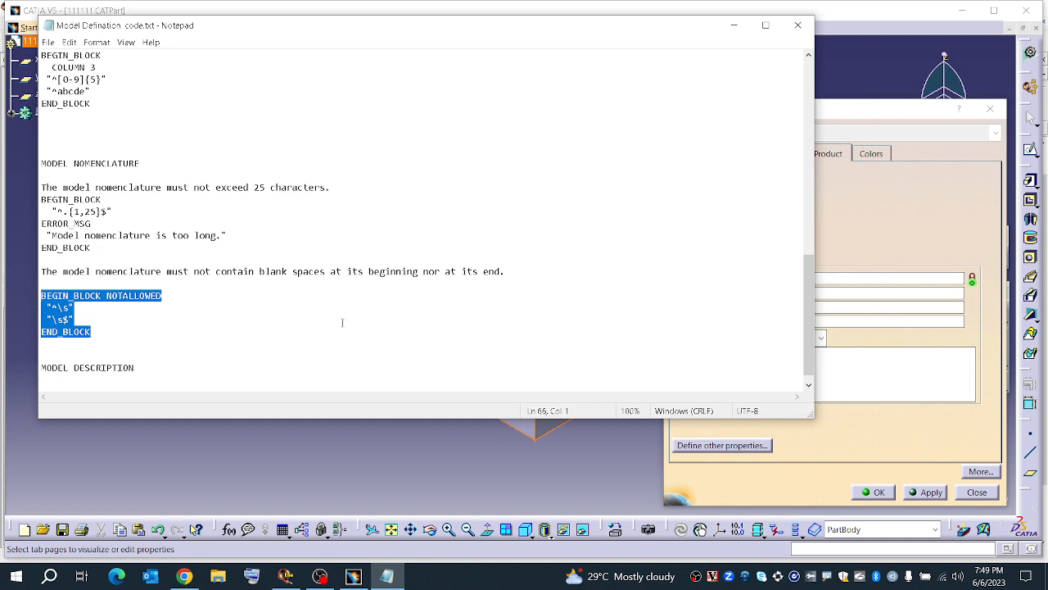
pyautogui.scroll(-1, 129, 323)
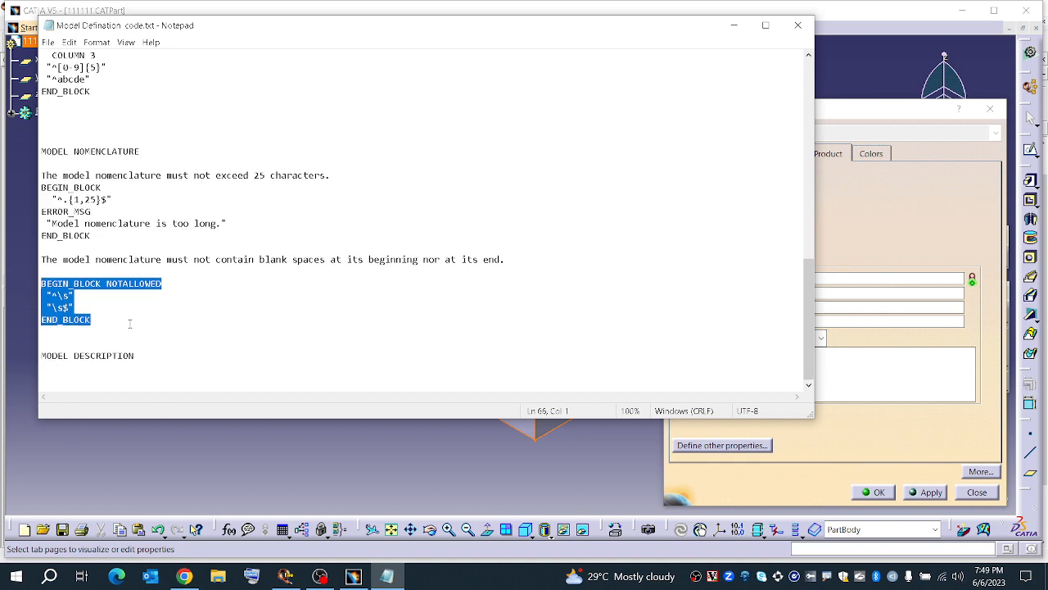
pyautogui.click(734, 25)
# Switch to the Q-Checker Environment Editor, edit the Model Nomenclature definition with its NOTALLOWED block, and apply and save the changes
pyautogui.click(286, 576)
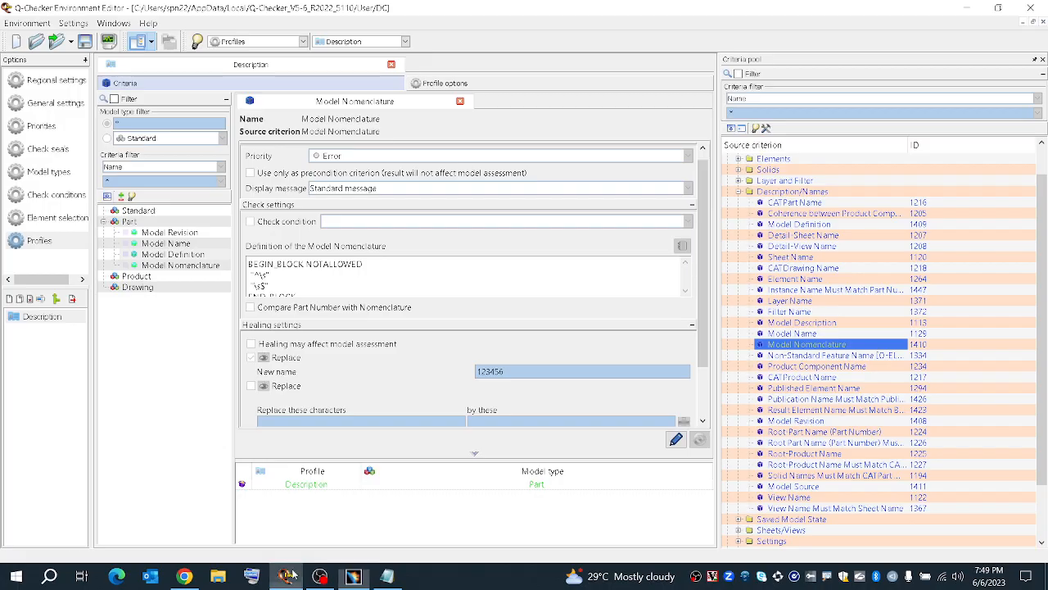
pyautogui.doubleClick(300, 289)
pyautogui.scroll(-3, 307, 281)
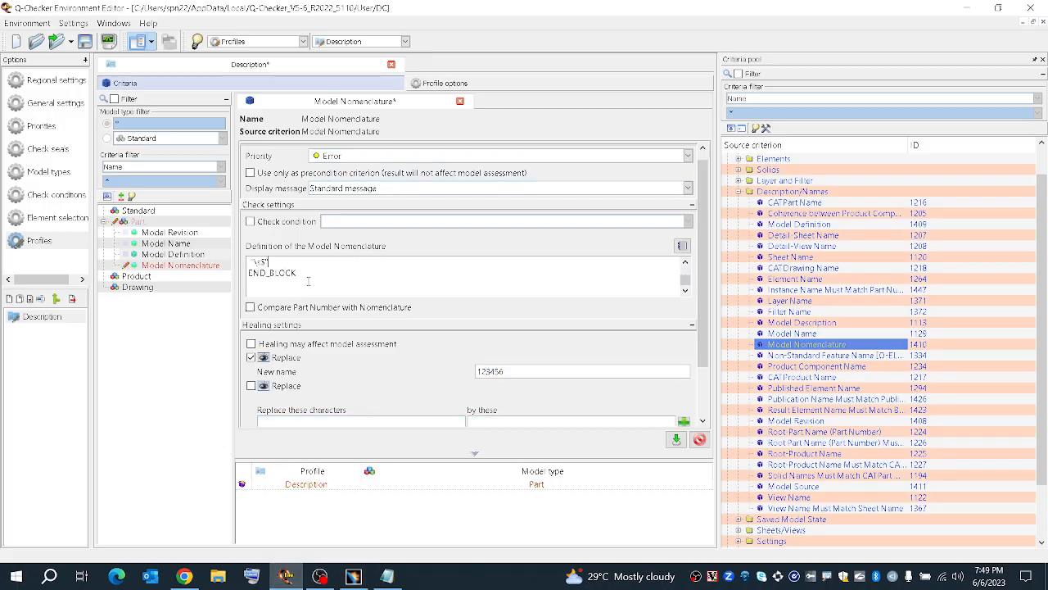
pyautogui.scroll(3, 318, 271)
pyautogui.hotkey('ctrl', 'a')
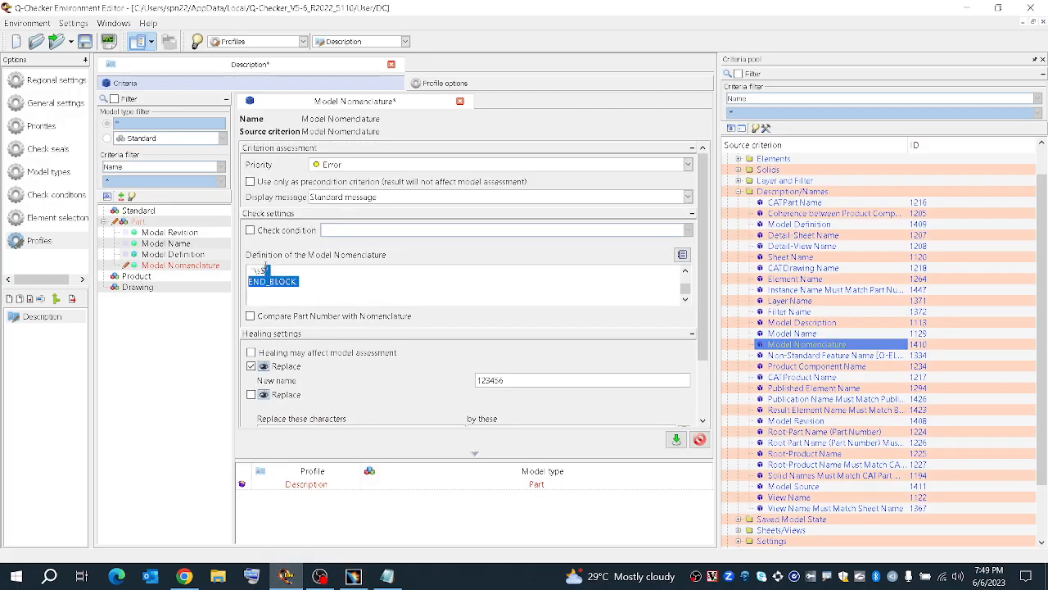
pyautogui.click(428, 296)
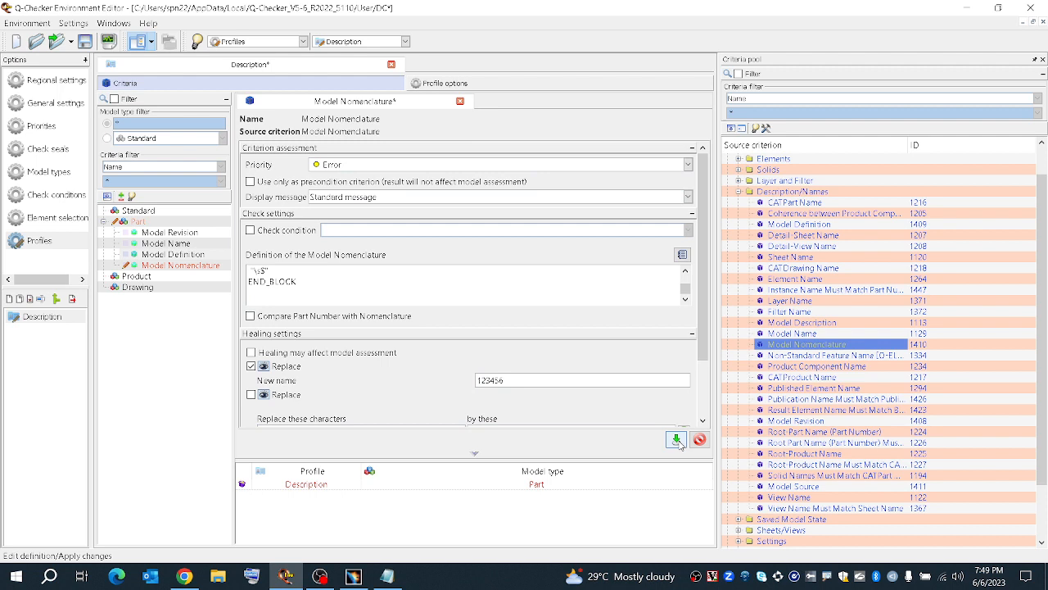
pyautogui.click(677, 441)
pyautogui.click(84, 42)
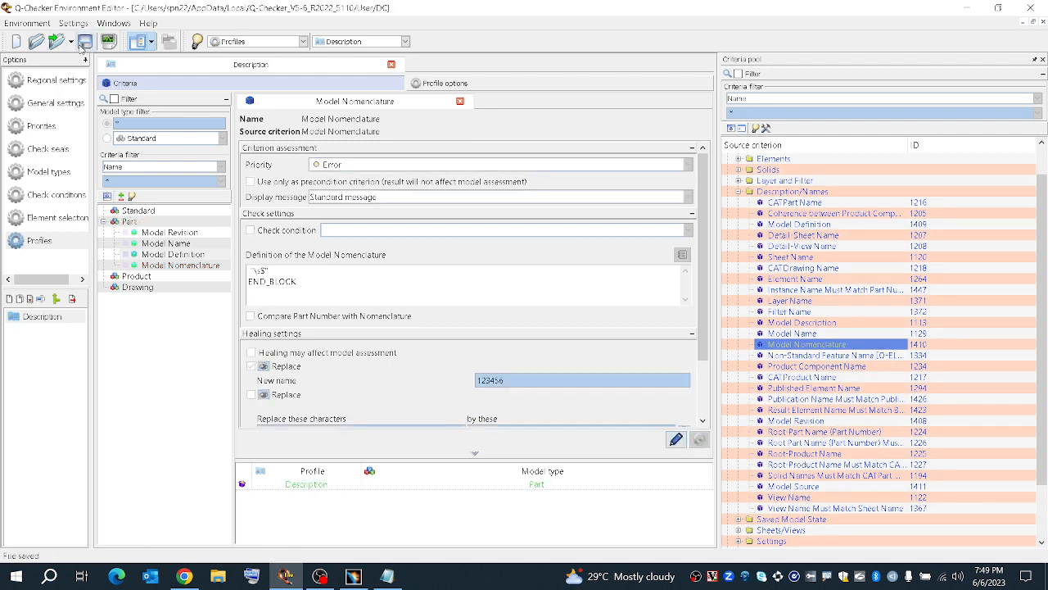
# Switch to CATIA, close the part properties, run the Q-Checker check with the Description profile, and inspect the Model Revision result
pyautogui.click(360, 578)
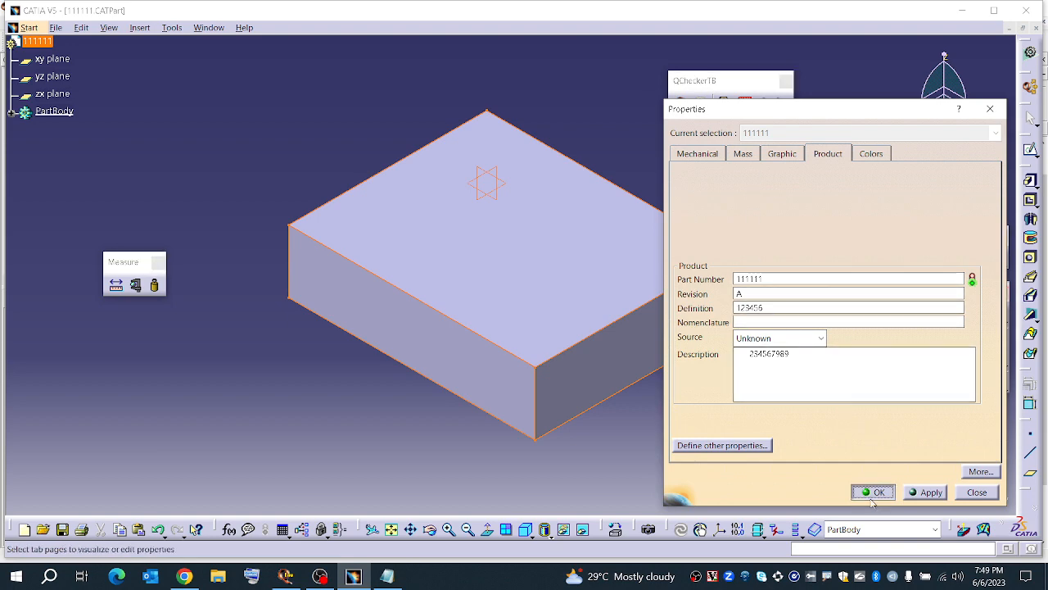
pyautogui.click(872, 493)
pyautogui.click(682, 104)
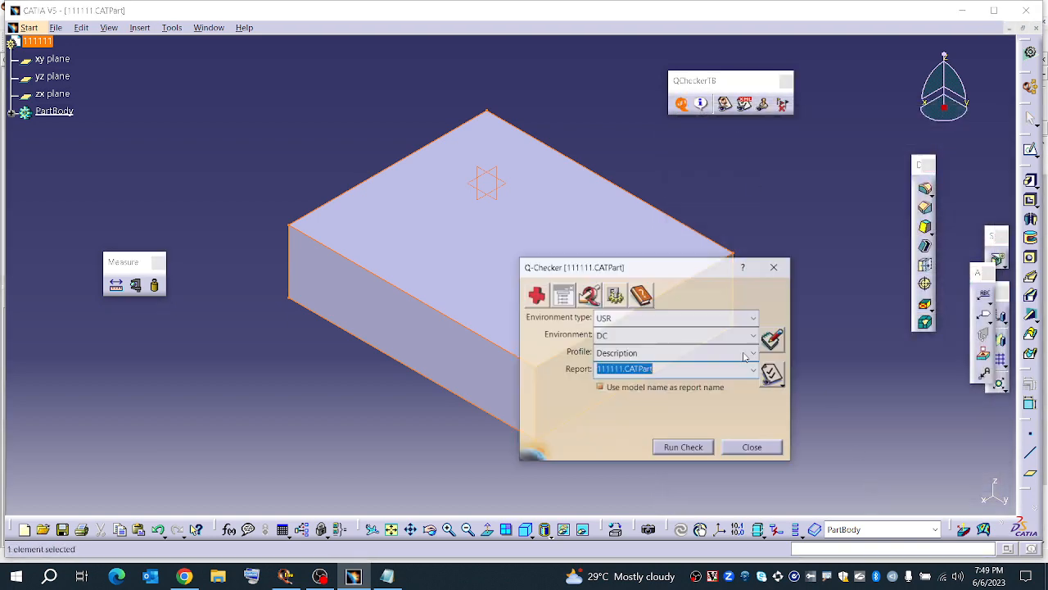
pyautogui.click(681, 450)
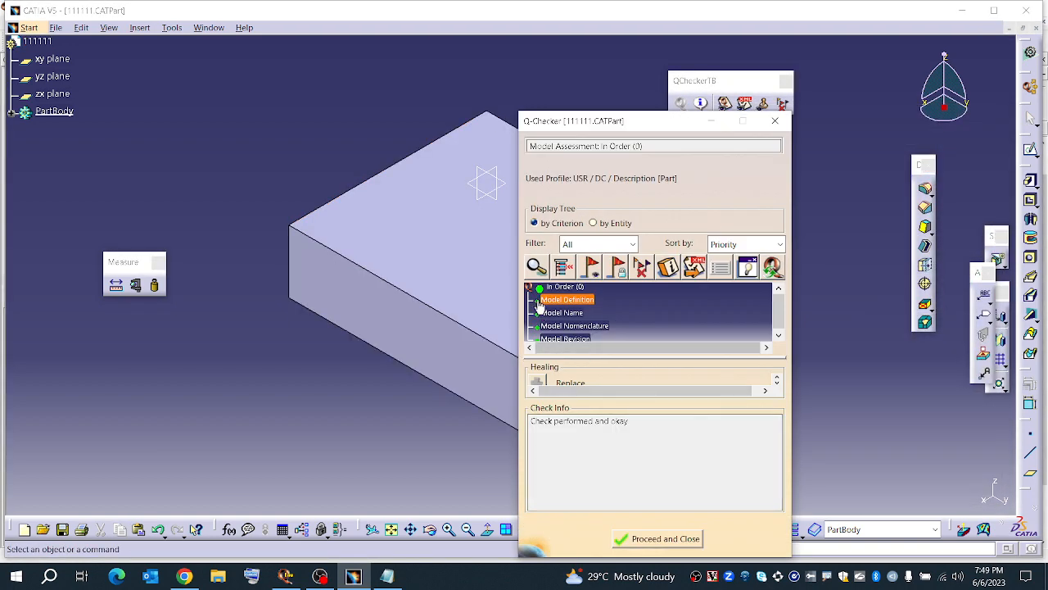
pyautogui.scroll(-1, 567, 322)
pyautogui.click(576, 321)
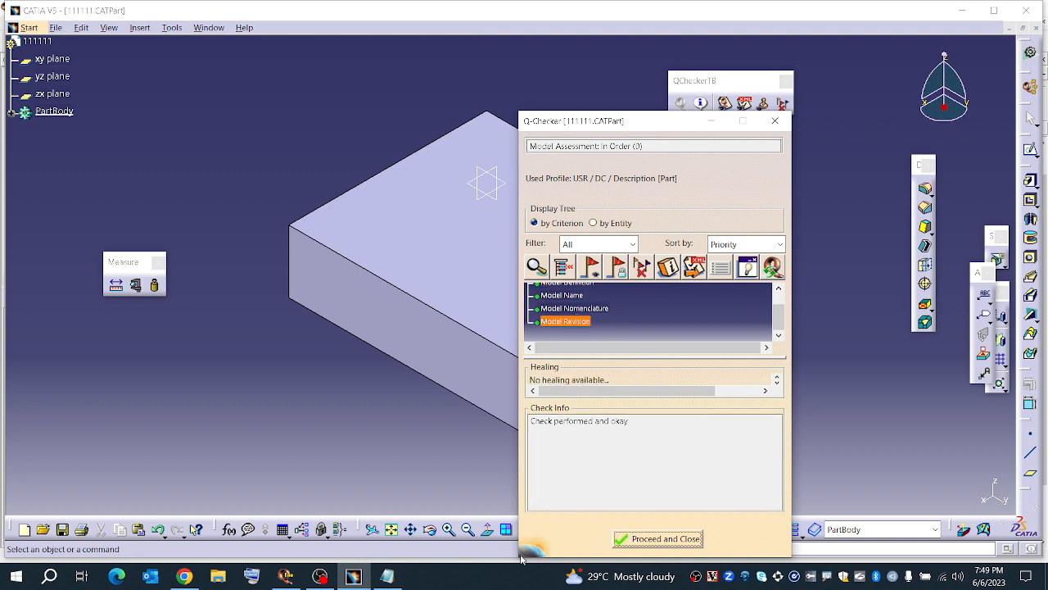
# Review the nomenclature NOTALLOWED block in the Notepad code file, return to CATIA, and close the check results
pyautogui.click(386, 577)
pyautogui.click(80, 296)
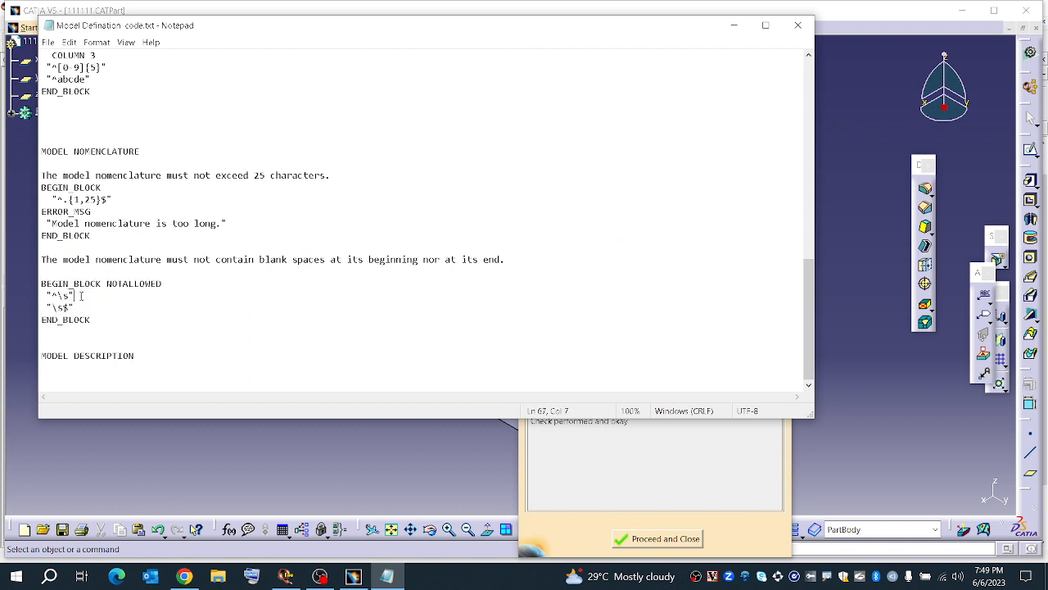
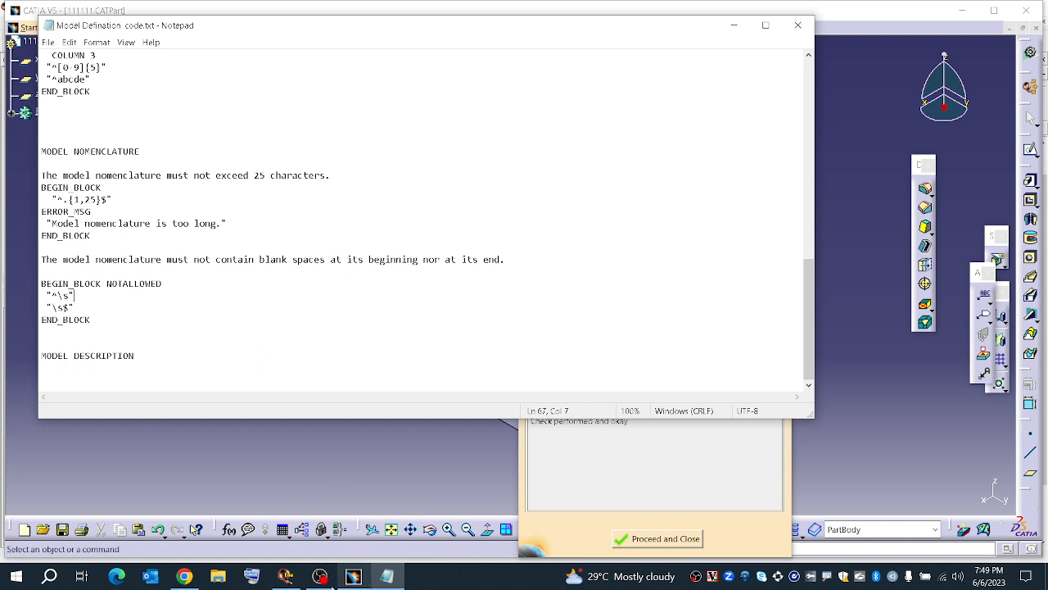
pyautogui.moveTo(292, 580)
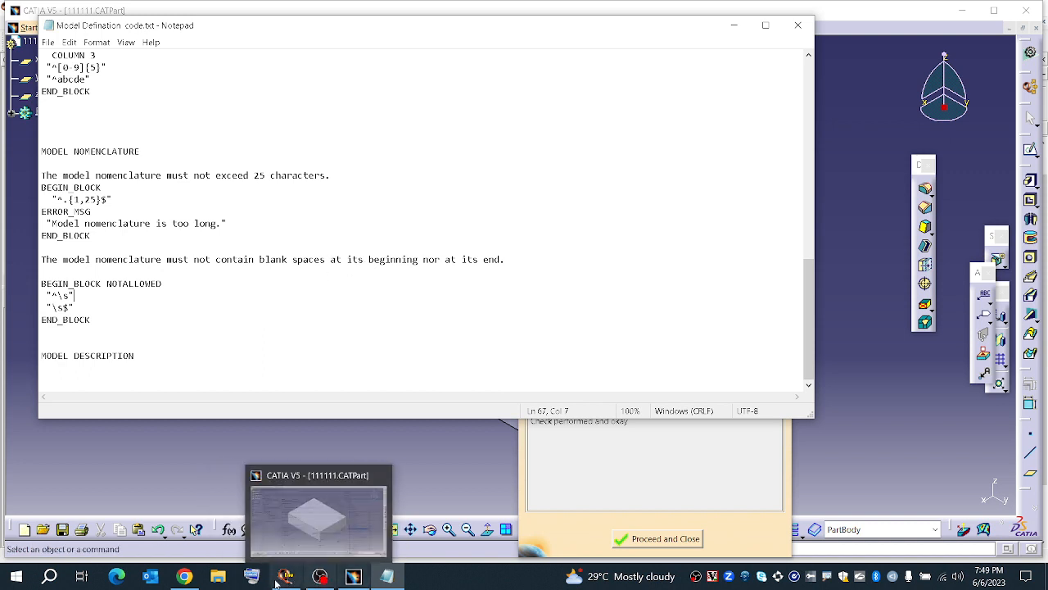
pyautogui.click(386, 577)
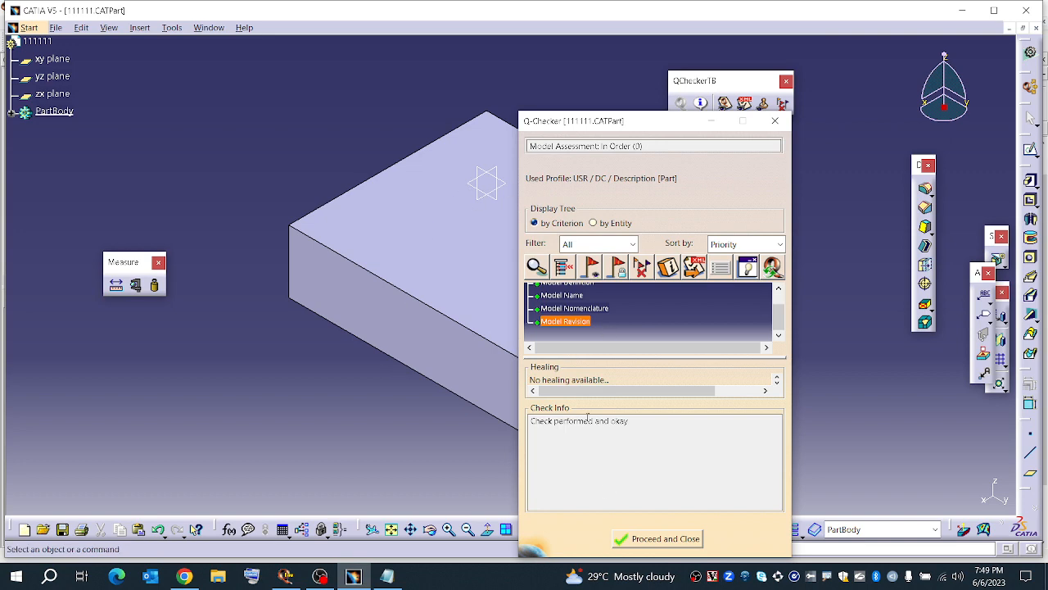
pyautogui.click(660, 538)
# Move the Description value 234567989 with its leading blank spaces into the Nomenclature field of part 111111's product properties
pyautogui.rightClick(45, 47)
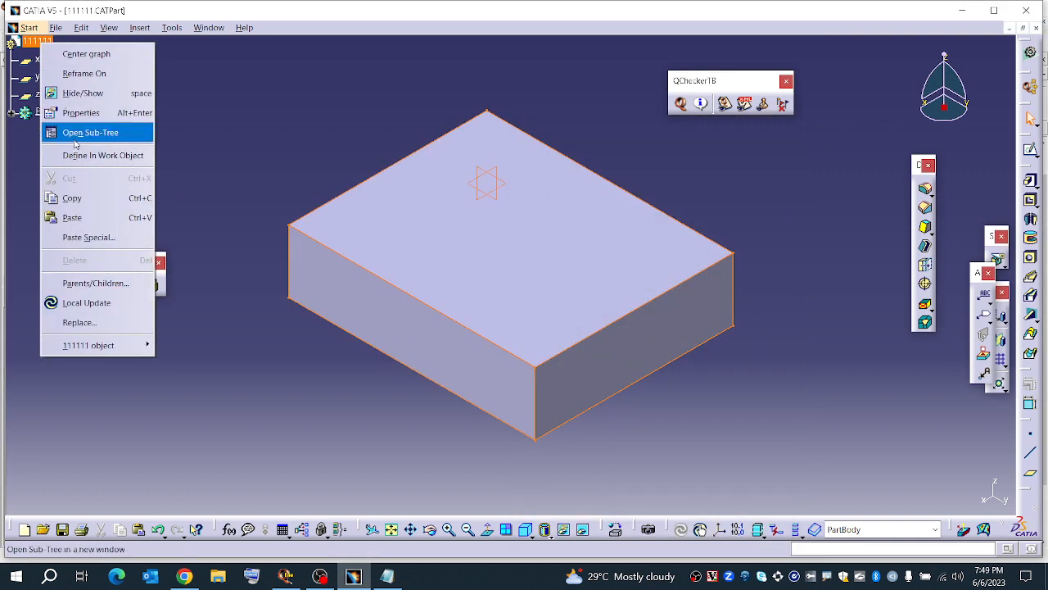
pyautogui.click(86, 110)
pyautogui.moveTo(807, 354); pyautogui.dragTo(737, 357)
pyautogui.hotkey('ctrl', 'c')
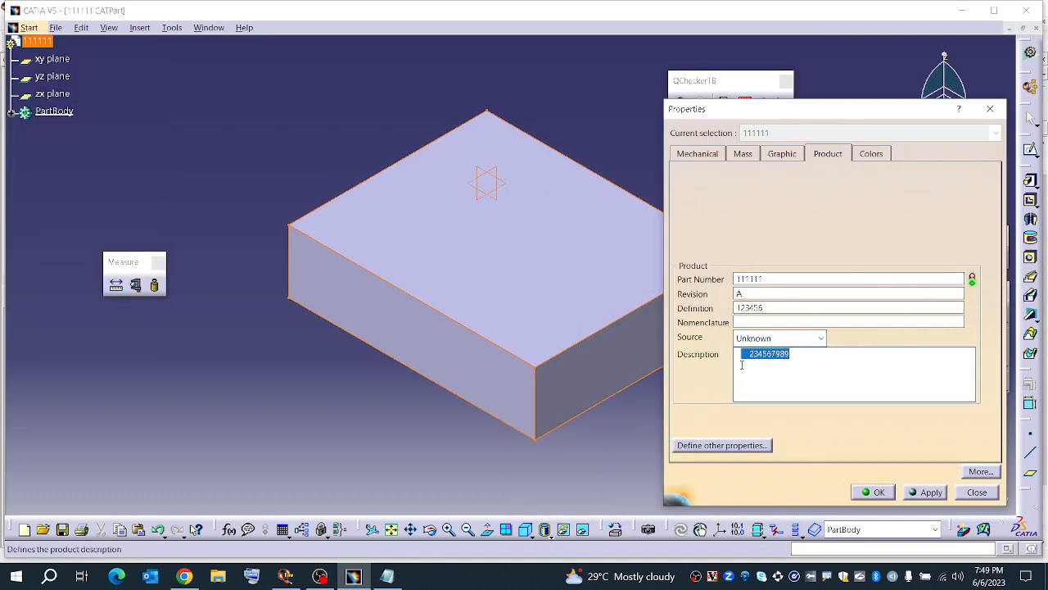
pyautogui.press('BackSpace')
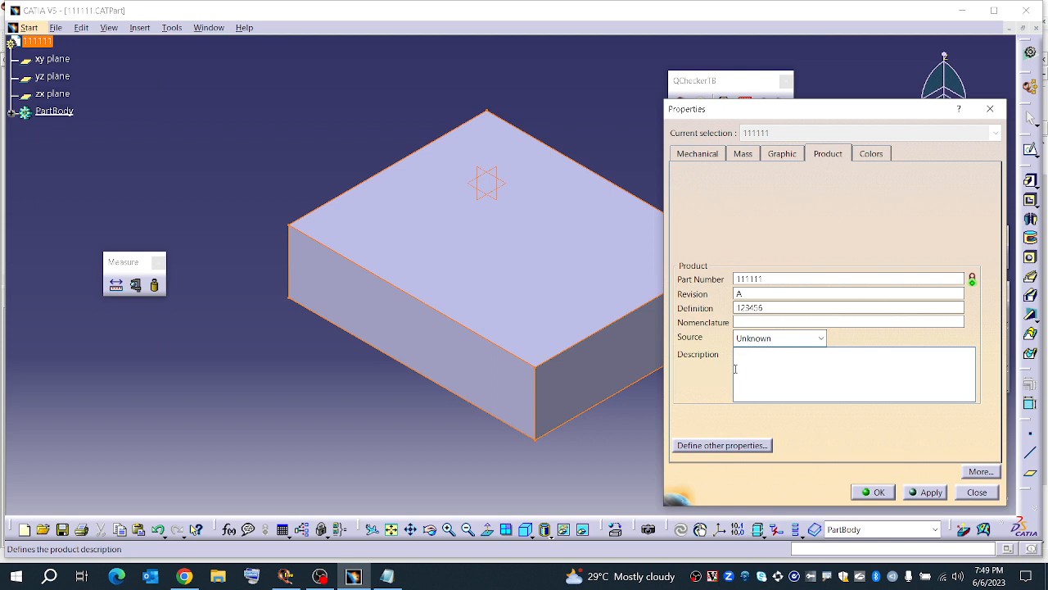
pyautogui.click(747, 322)
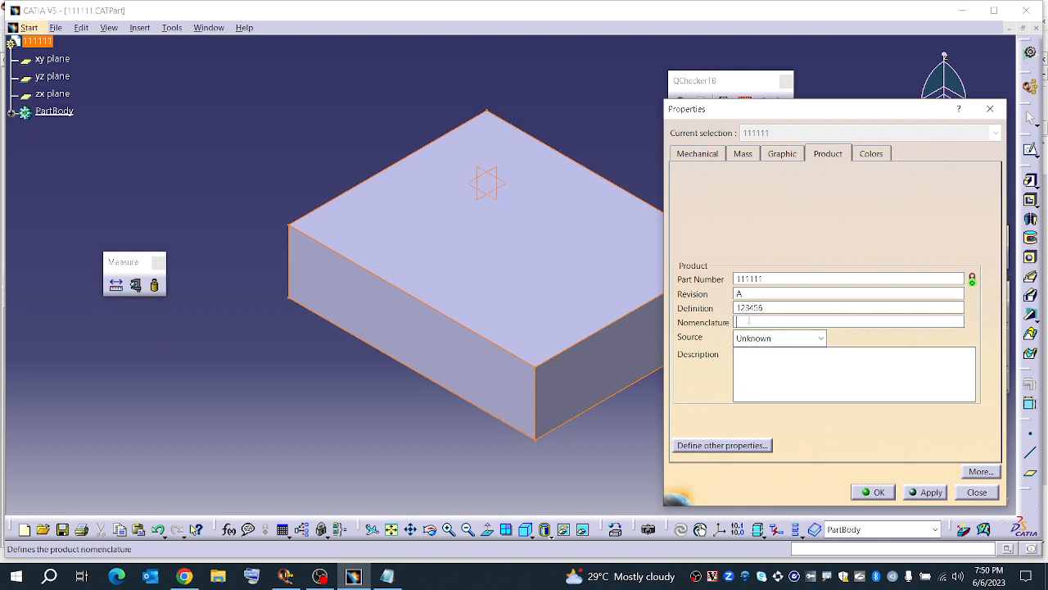
pyautogui.hotkey('ctrl', 'v')
pyautogui.click(875, 492)
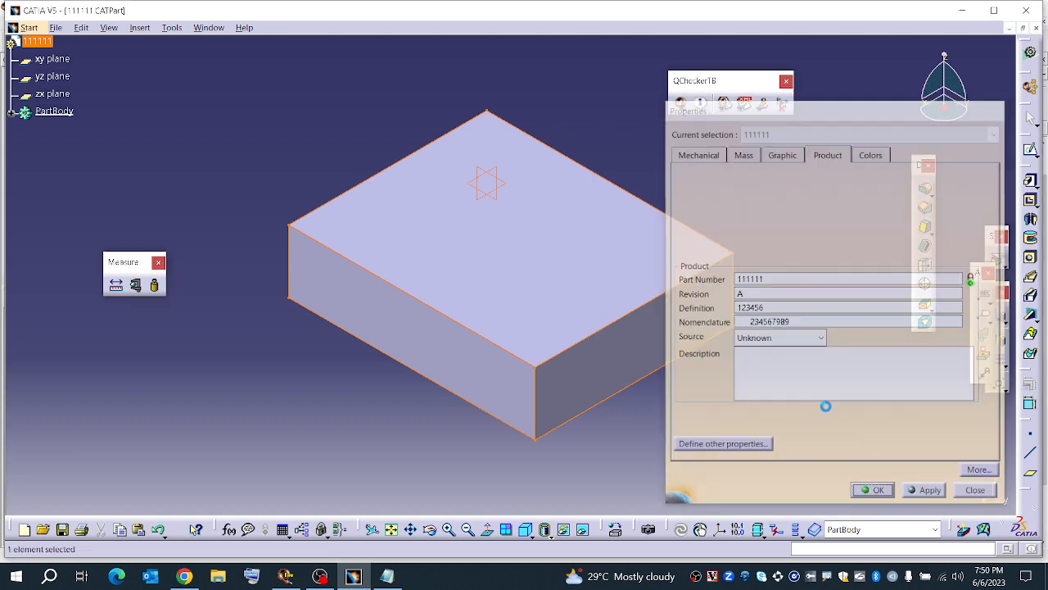
# Run the Q-Checker check with the Description profile on the part and inspect the Model Nomenclature error
pyautogui.click(679, 105)
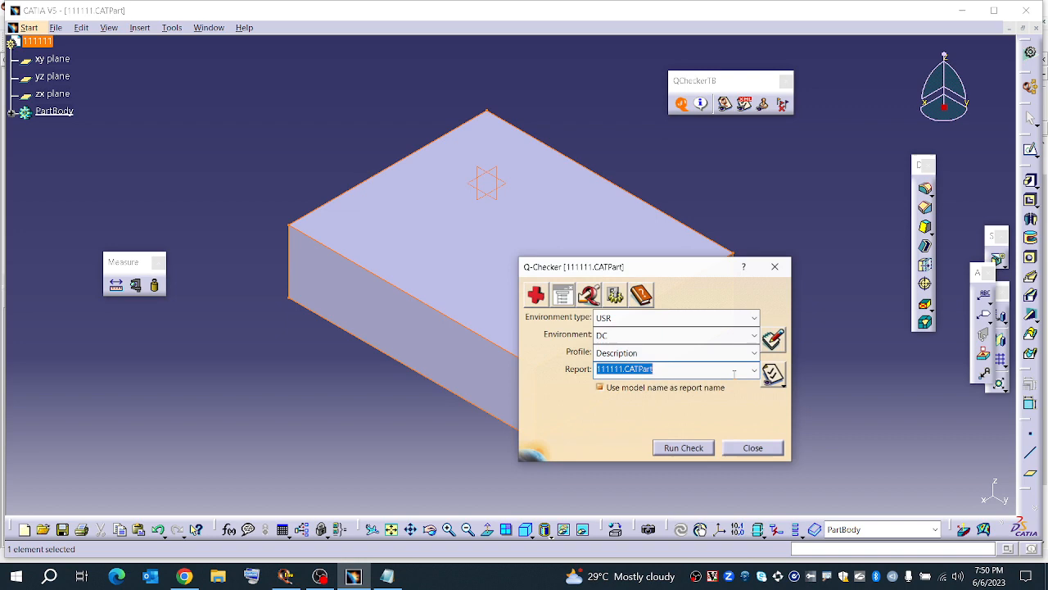
pyautogui.click(679, 445)
pyautogui.click(563, 288)
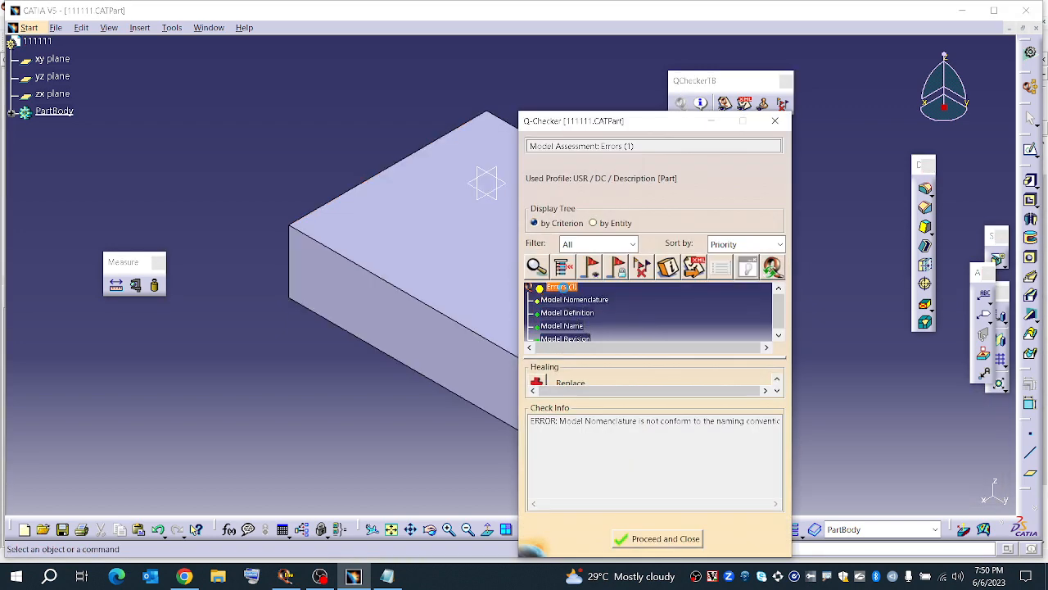
pyautogui.click(568, 301)
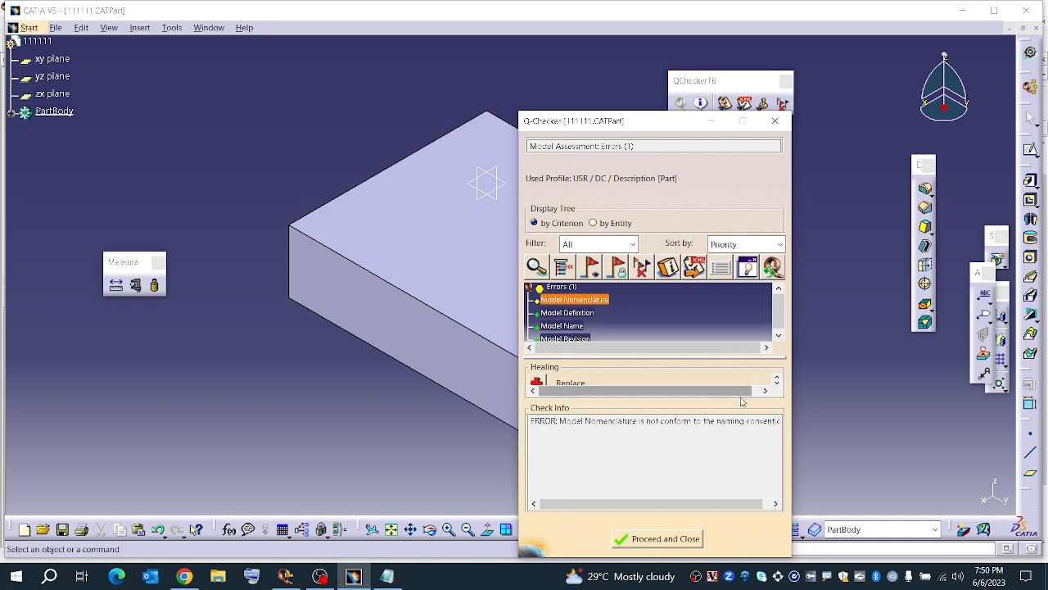
# Enlarge the healing area for Model Nomenclature and examine its new-name and character replacement options
pyautogui.moveTo(693, 358); pyautogui.dragTo(693, 320)
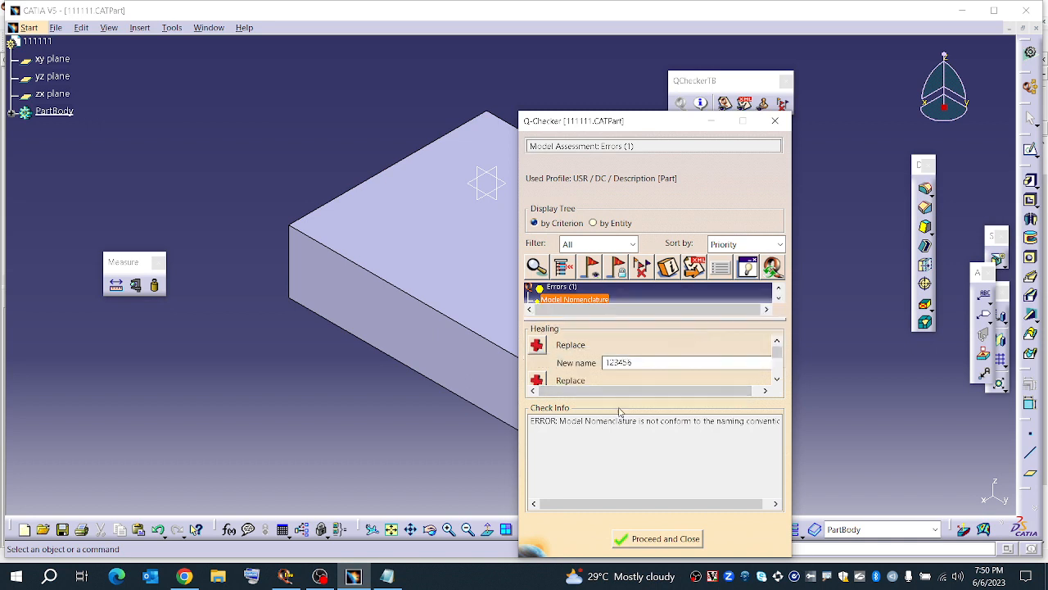
pyautogui.scroll(-4, 580, 375)
pyautogui.scroll(-3, 582, 376)
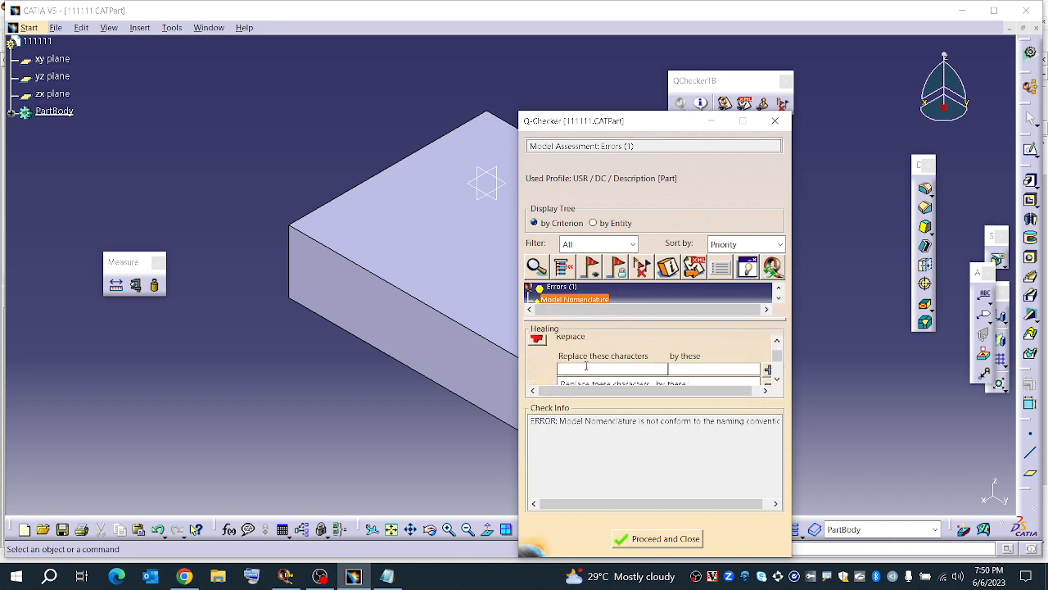
pyautogui.scroll(4, 585, 368)
pyautogui.scroll(-2, 589, 372)
pyautogui.scroll(-2, 591, 378)
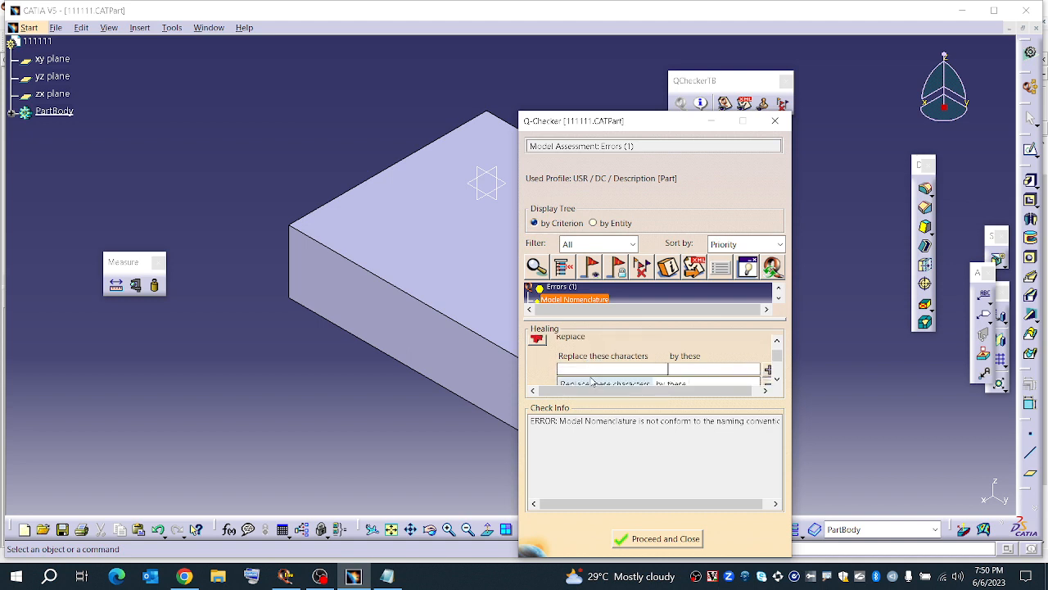
pyautogui.scroll(-1, 603, 373)
pyautogui.scroll(4, 603, 375)
pyautogui.scroll(-1, 604, 374)
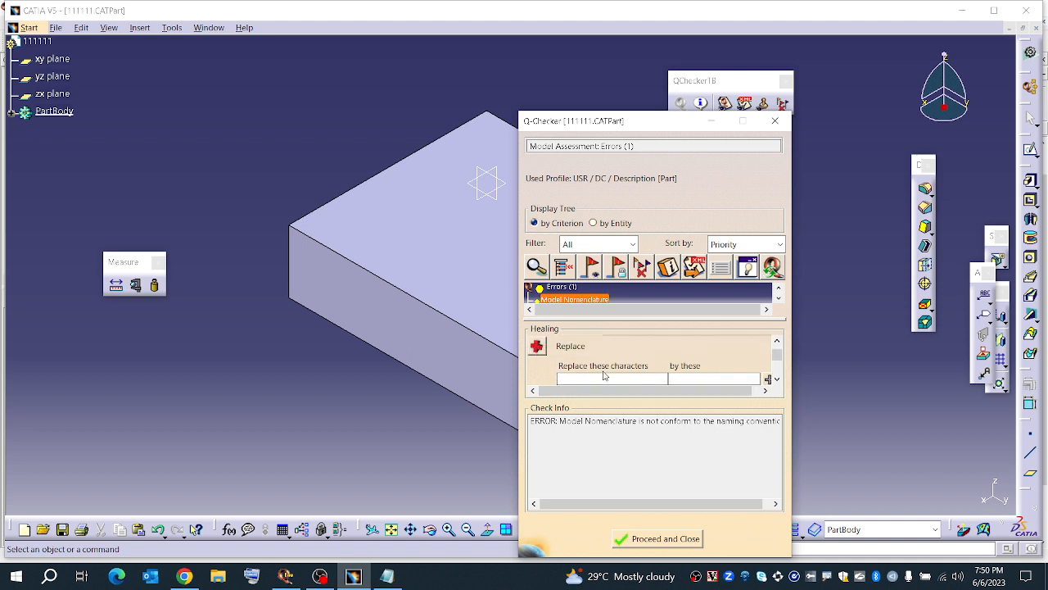
pyautogui.scroll(1, 601, 377)
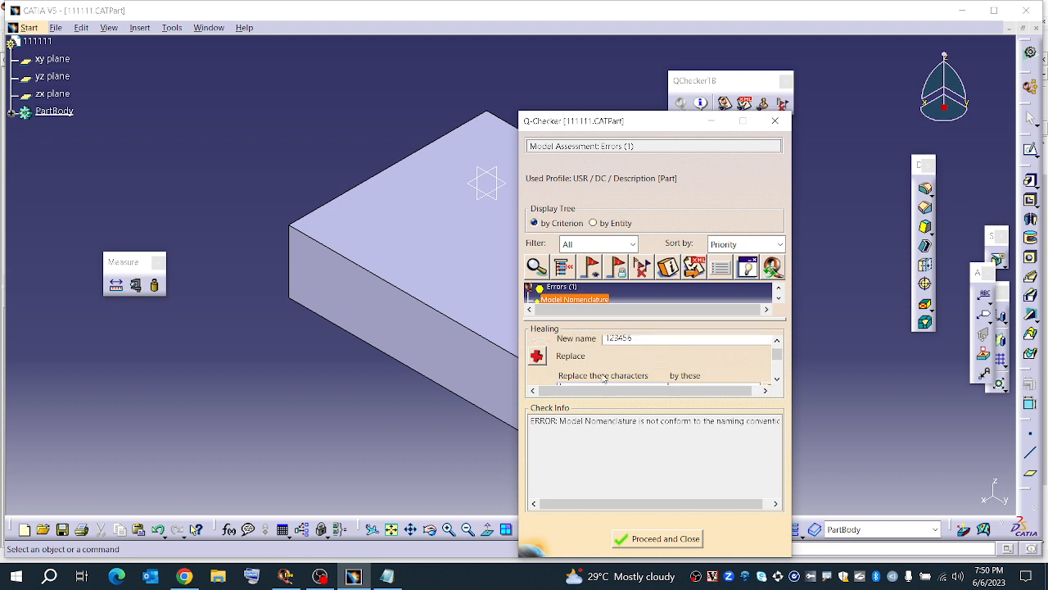
# Add a healing entry replacing the characters 123343 by kjhhfsf for Model Nomenclature, and close the check results
pyautogui.scroll(-1, 606, 378)
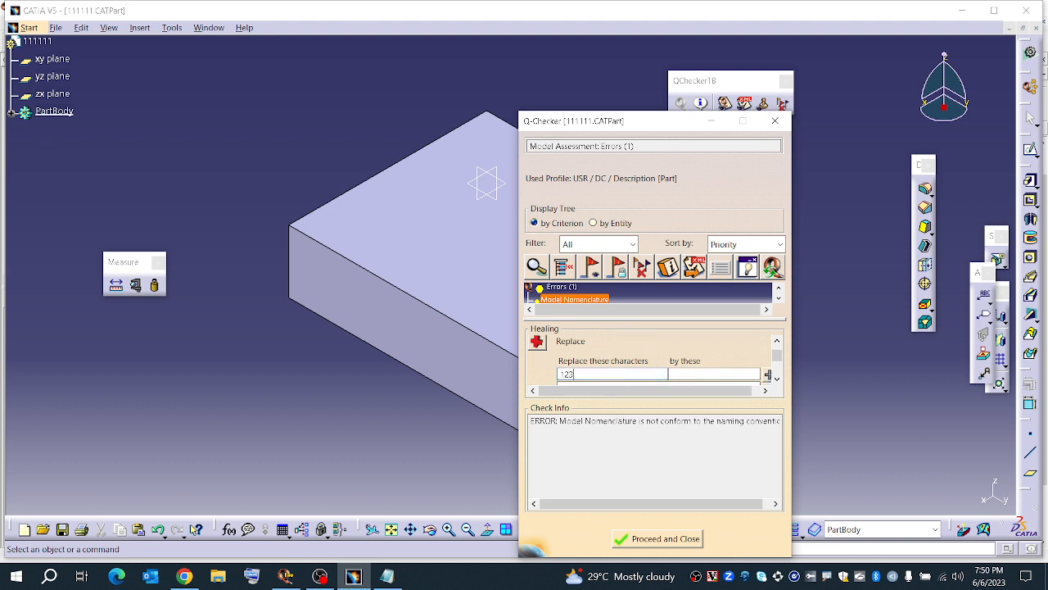
pyautogui.click(680, 372)
pyautogui.write('qjhhfsf')
pyautogui.click(767, 374)
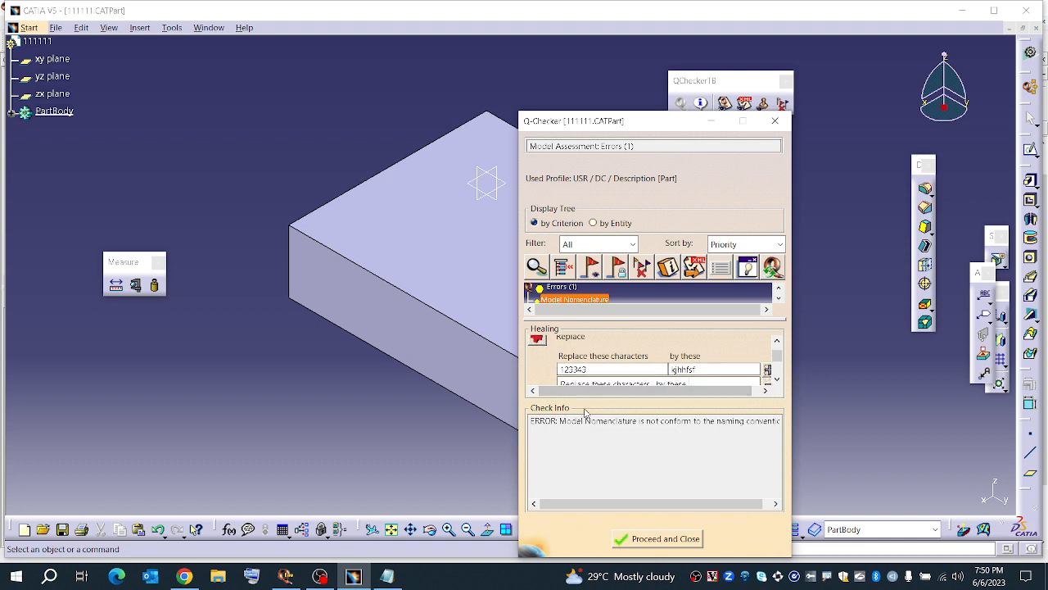
pyautogui.scroll(-1, 591, 365)
pyautogui.scroll(-2, 589, 350)
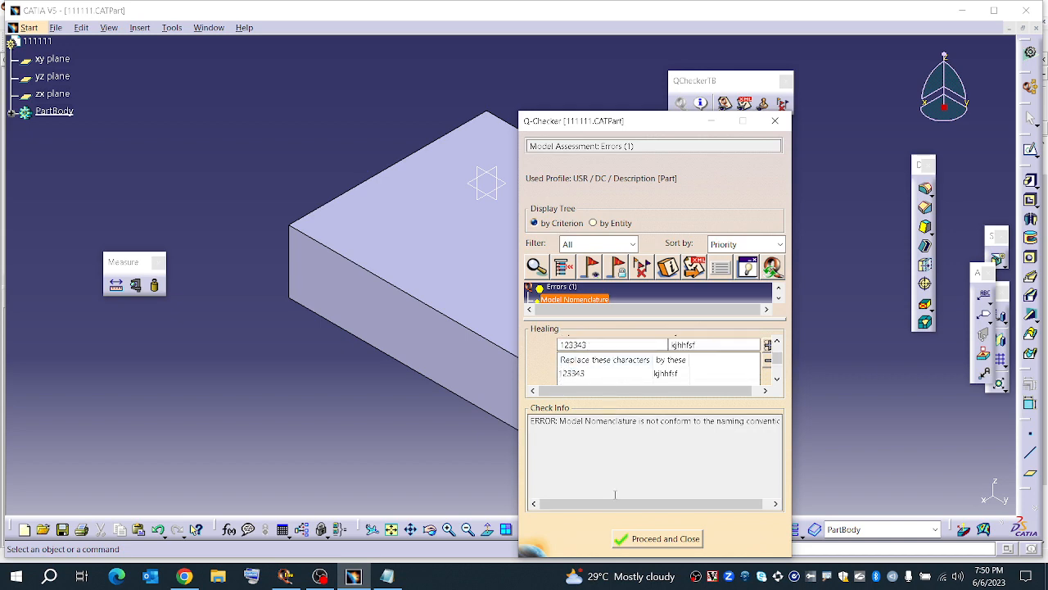
pyautogui.click(665, 538)
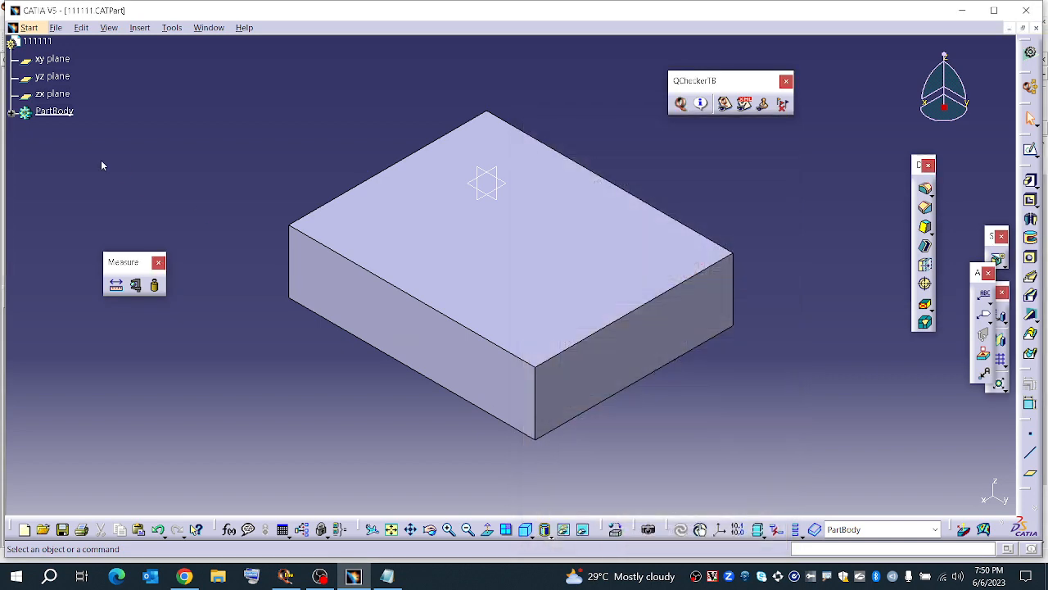
# Check the Nomenclature value in part 111111's product properties and close them
pyautogui.rightClick(48, 40)
pyautogui.click(82, 108)
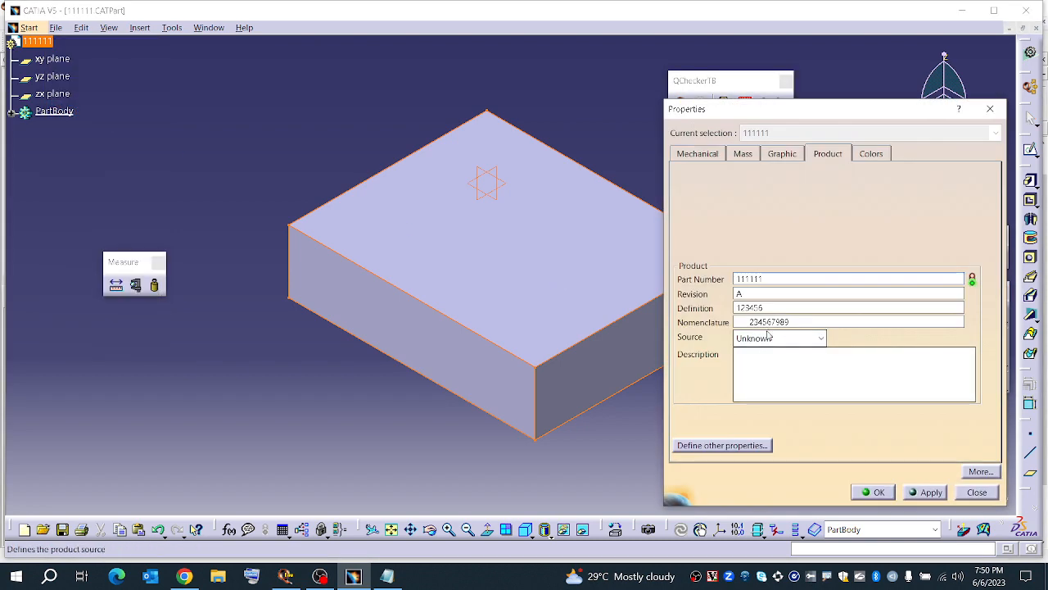
pyautogui.click(879, 492)
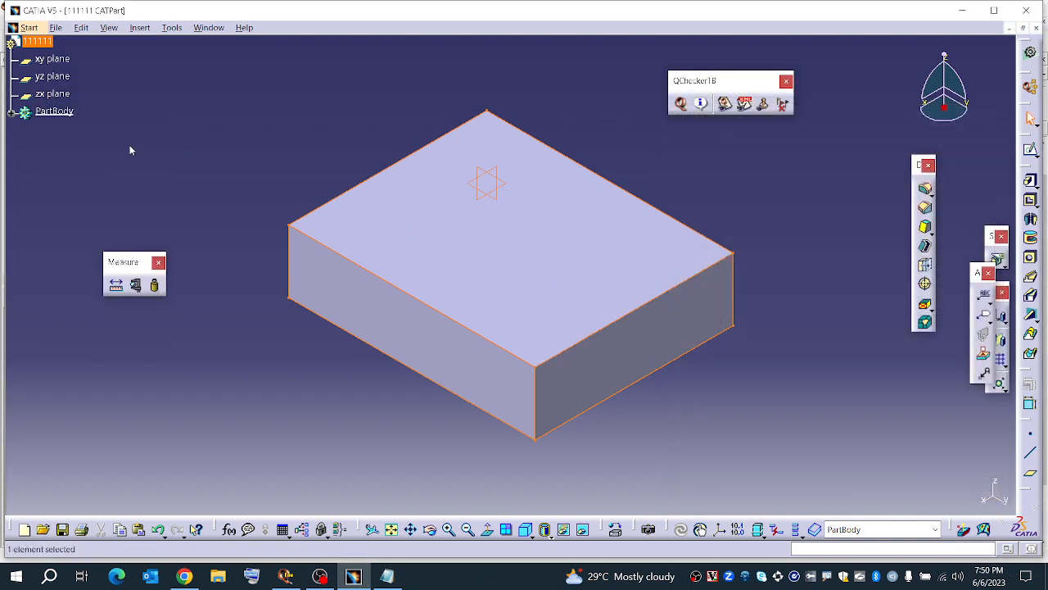
# Run the Description profile check on the part, heal Model Nomenclature with the new name asdg, and close the check results
pyautogui.click(682, 103)
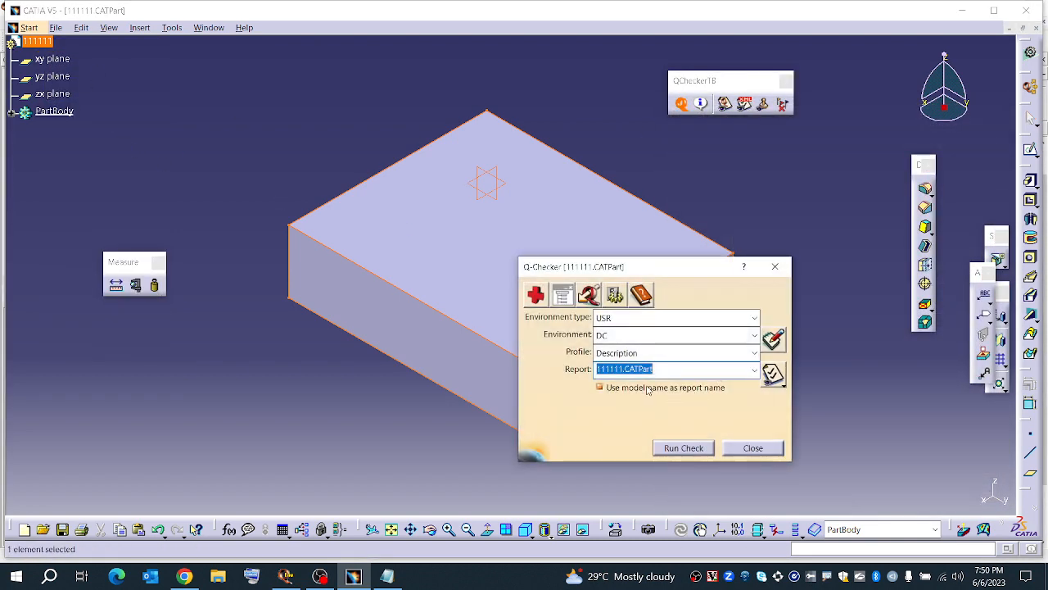
pyautogui.click(681, 444)
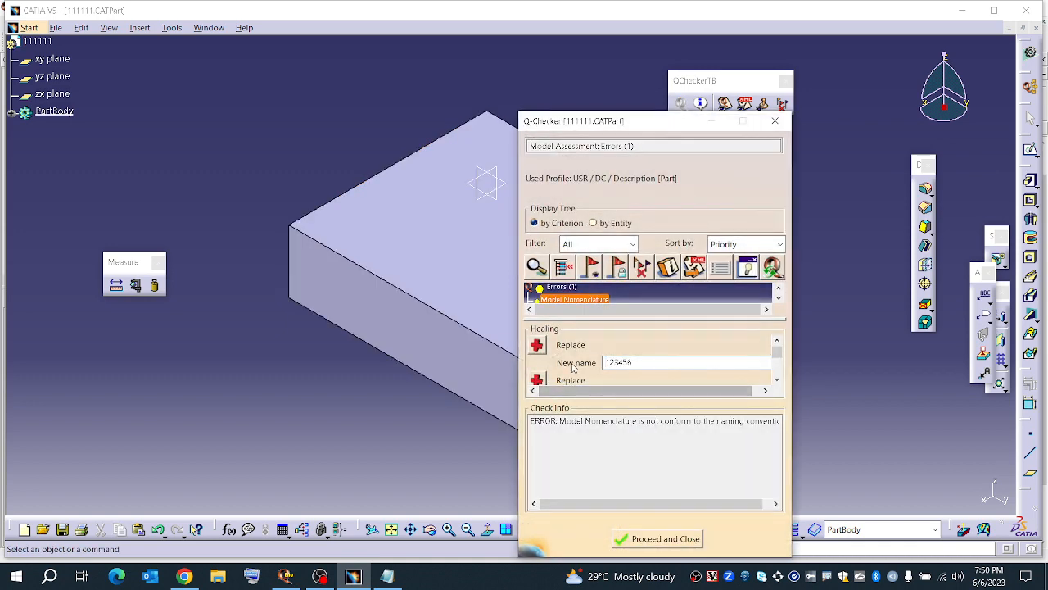
pyautogui.scroll(-1, 615, 366)
pyautogui.moveTo(650, 345); pyautogui.dragTo(600, 339)
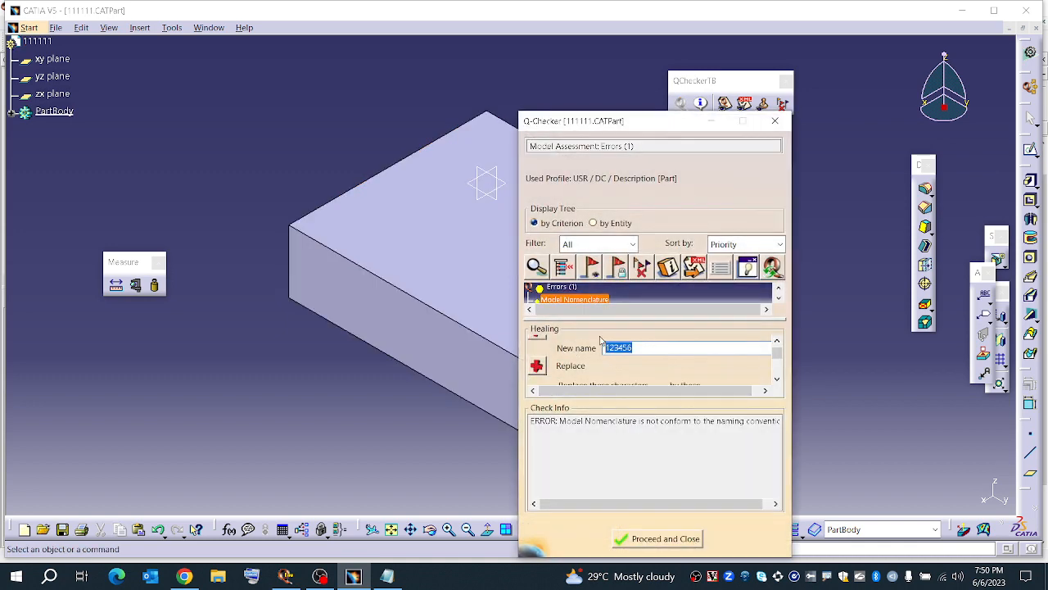
pyautogui.write('asdg')
pyautogui.click(540, 342)
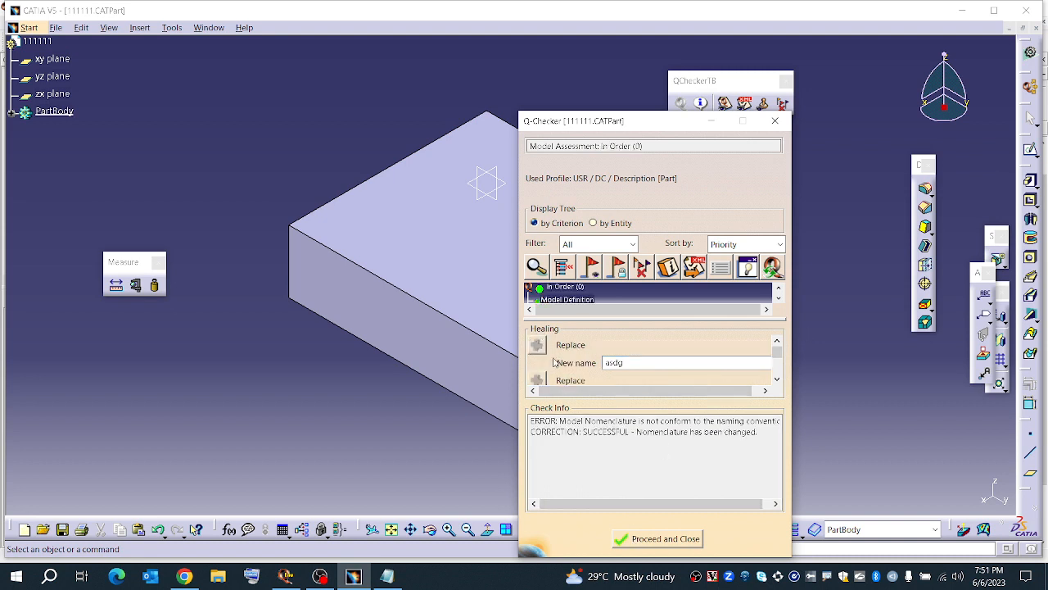
pyautogui.click(664, 538)
# Review the Nomenclature field in the part's product properties and close the properties
pyautogui.rightClick(41, 41)
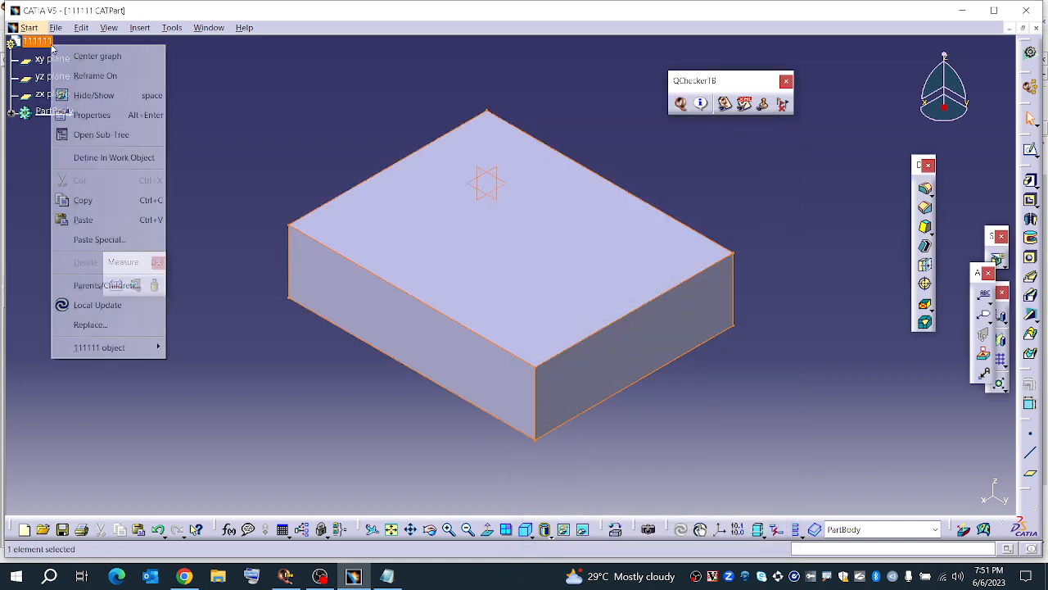
pyautogui.click(98, 113)
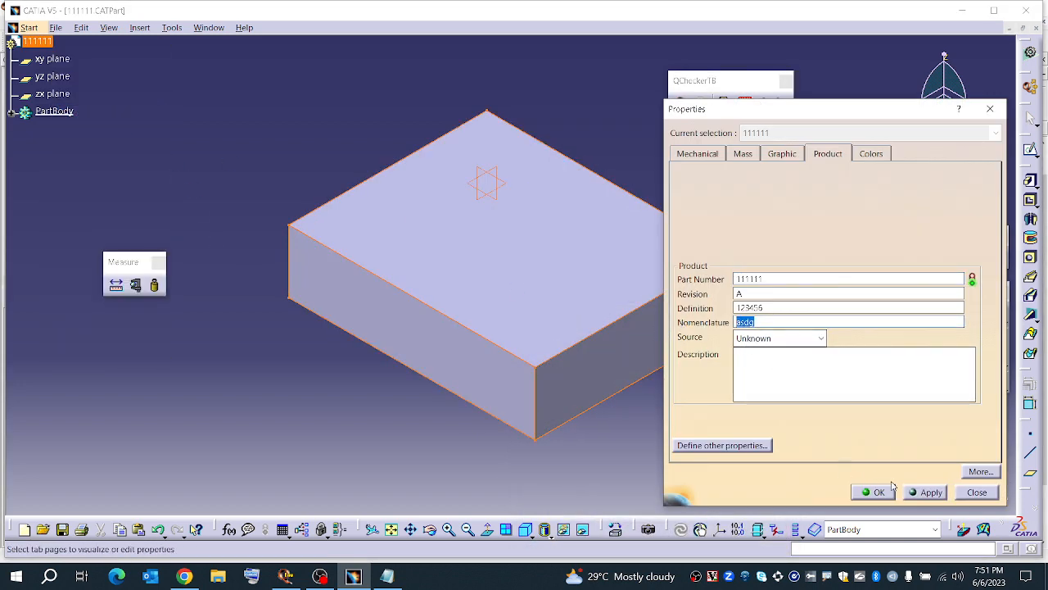
pyautogui.click(915, 493)
pyautogui.click(875, 492)
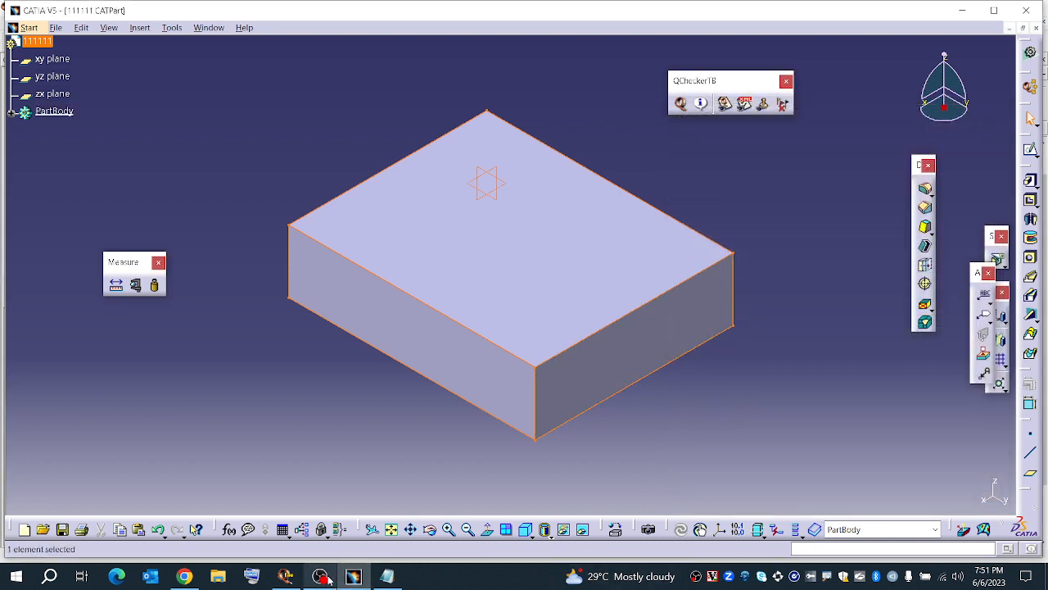
# In the Q-Checker Environment Editor, add the Model Source criterion to Part, allow only Made Source, and save the environment
pyautogui.click(286, 577)
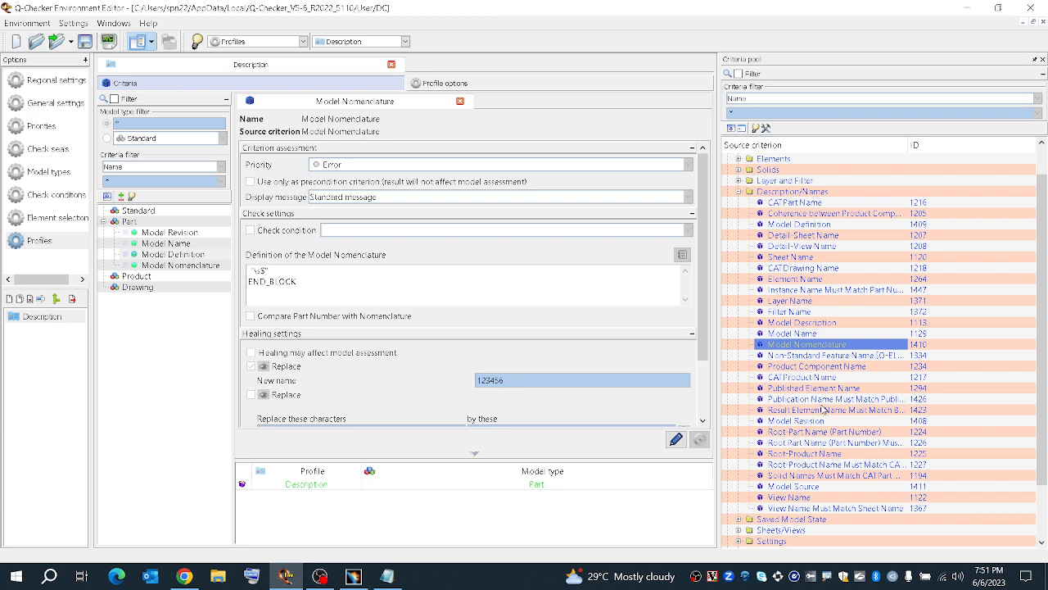
pyautogui.moveTo(816, 489); pyautogui.dragTo(188, 237)
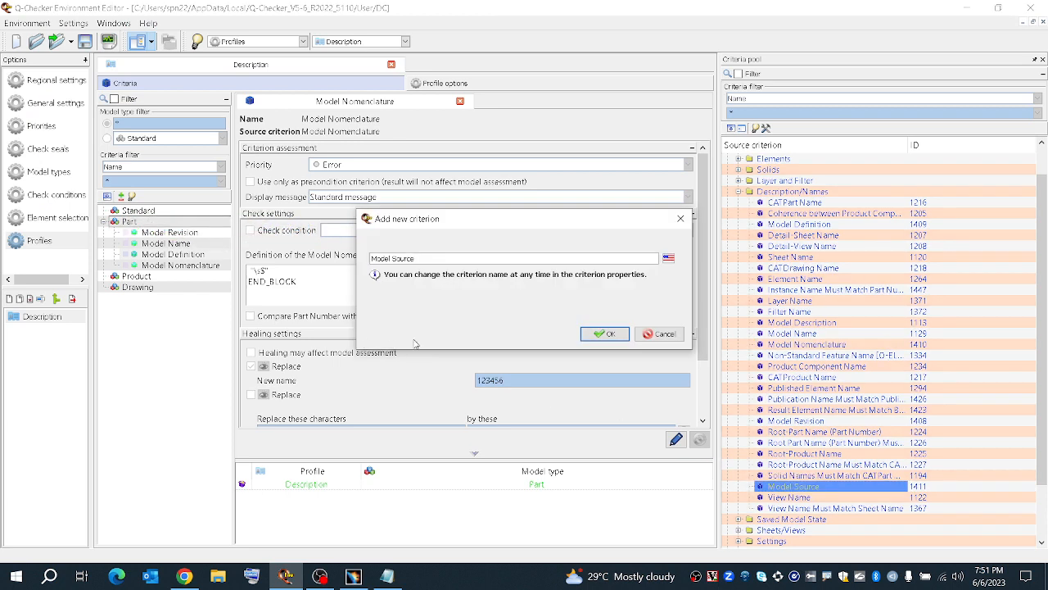
pyautogui.click(601, 333)
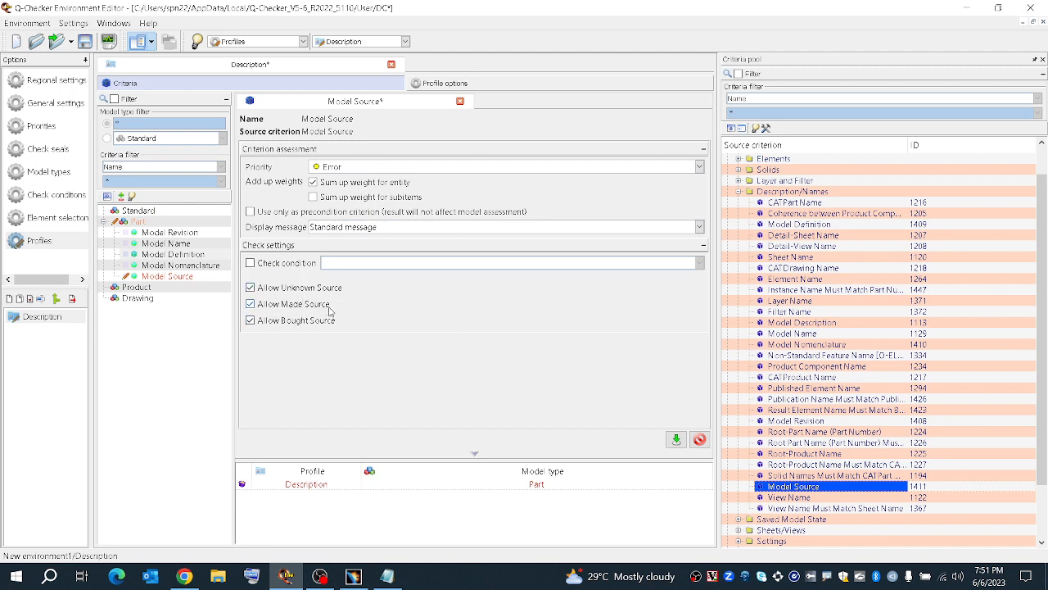
pyautogui.click(251, 288)
pyautogui.click(251, 305)
pyautogui.click(250, 321)
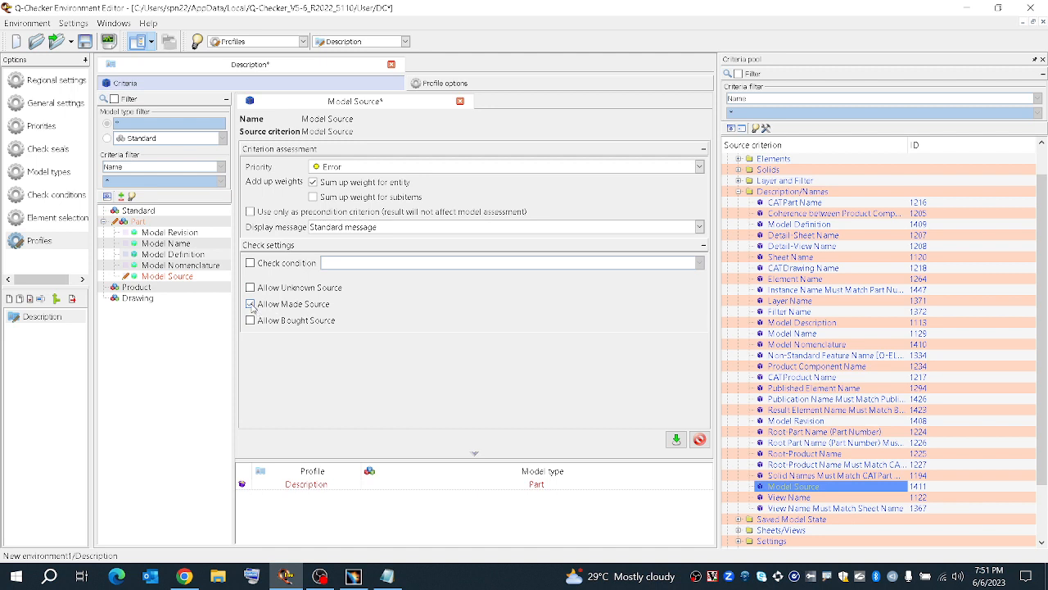
pyautogui.click(676, 440)
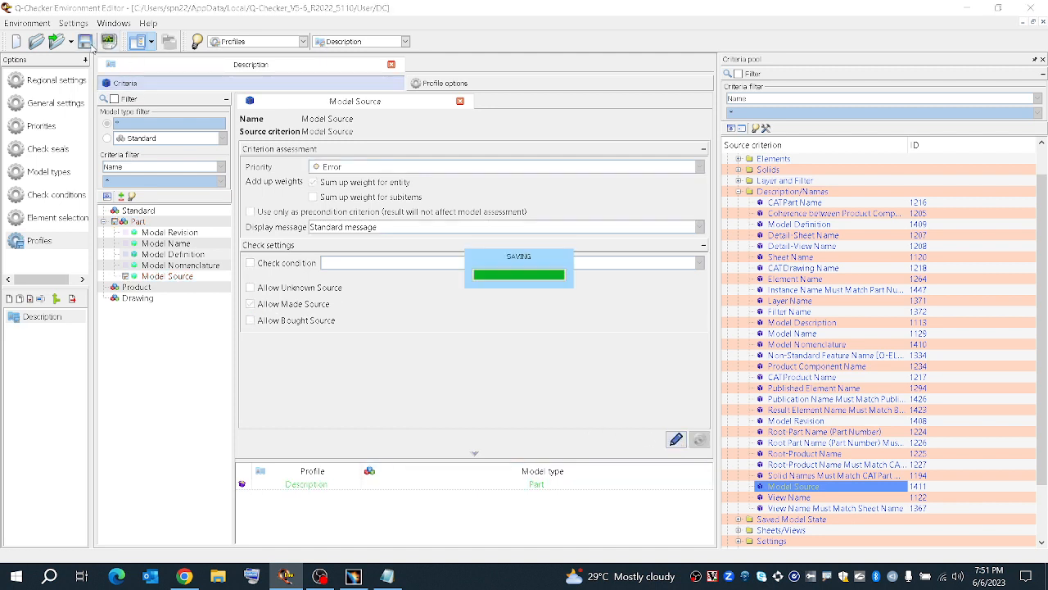
# Switch to CATIA, run the Description profile check, inspect the Model Source error, and close the results
pyautogui.click(353, 577)
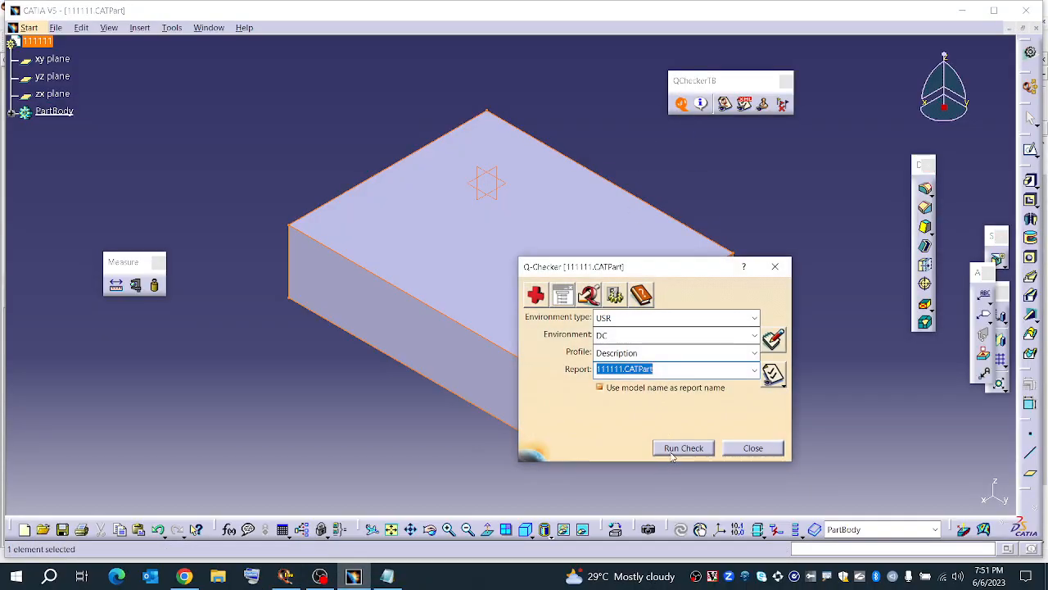
pyautogui.click(675, 447)
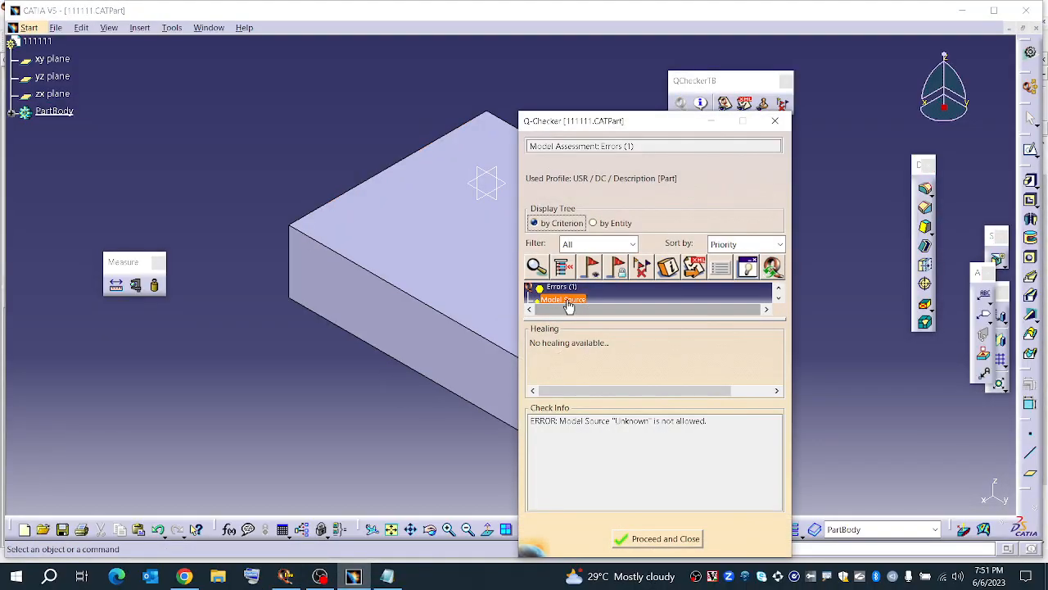
pyautogui.click(567, 300)
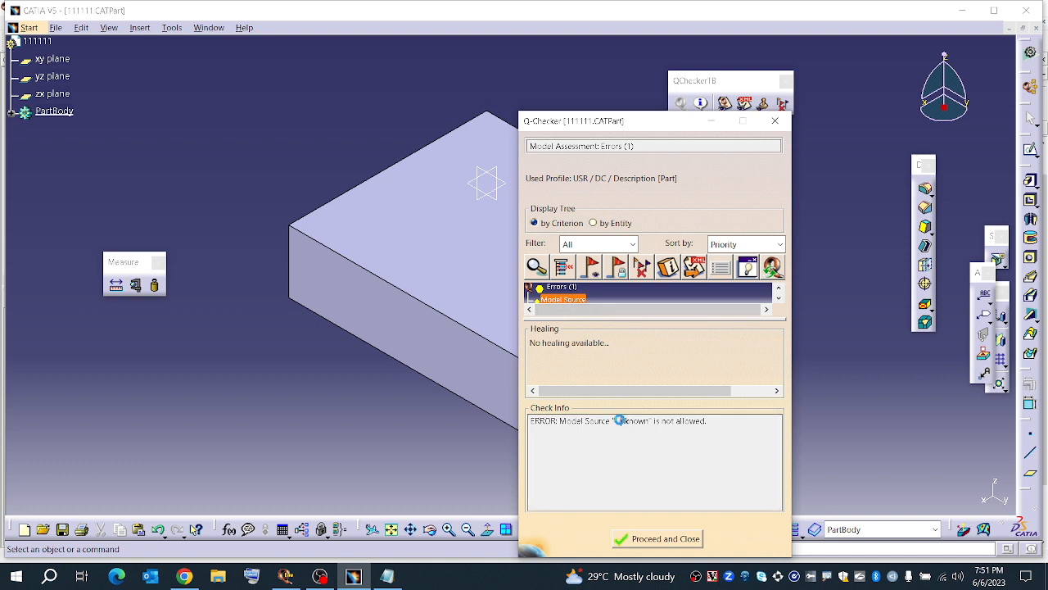
pyautogui.moveTo(620, 420); pyautogui.dragTo(562, 423)
pyautogui.click(628, 542)
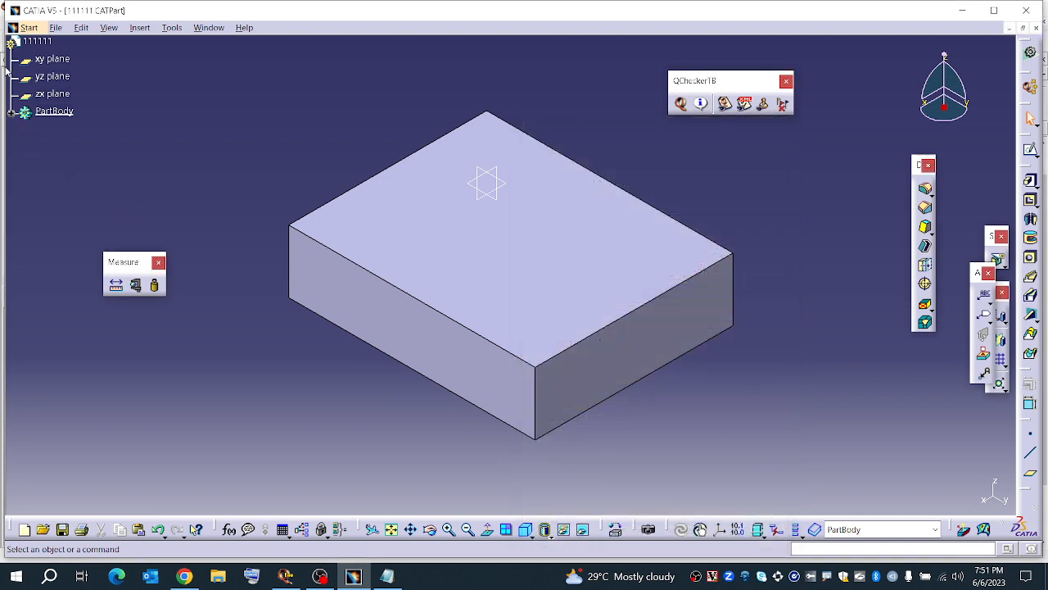
# Set the Source of part 111111 to Made in its product properties
pyautogui.rightClick(42, 41)
pyautogui.click(87, 109)
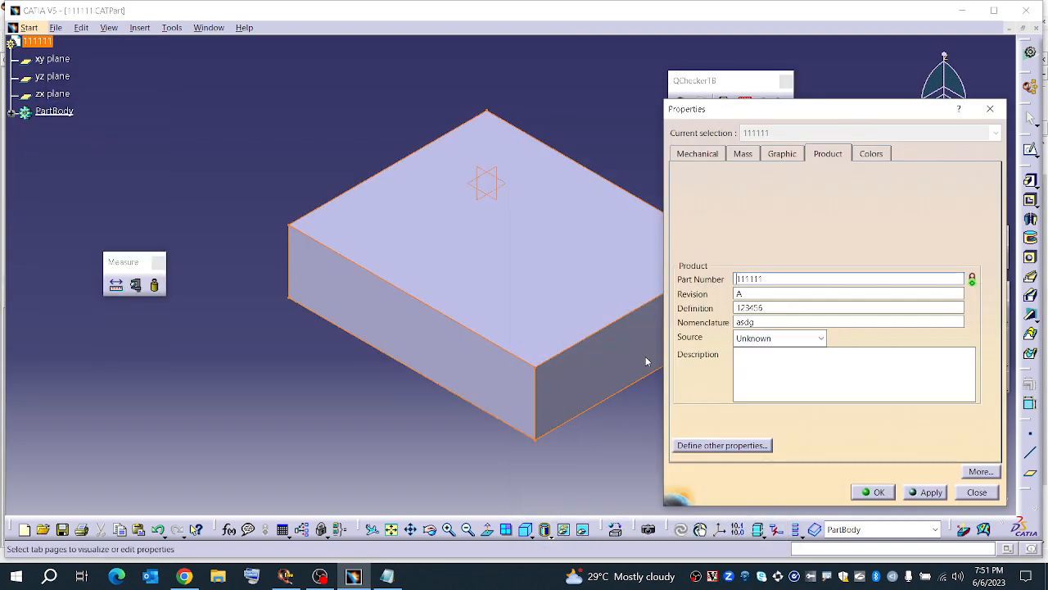
pyautogui.click(755, 338)
pyautogui.click(760, 370)
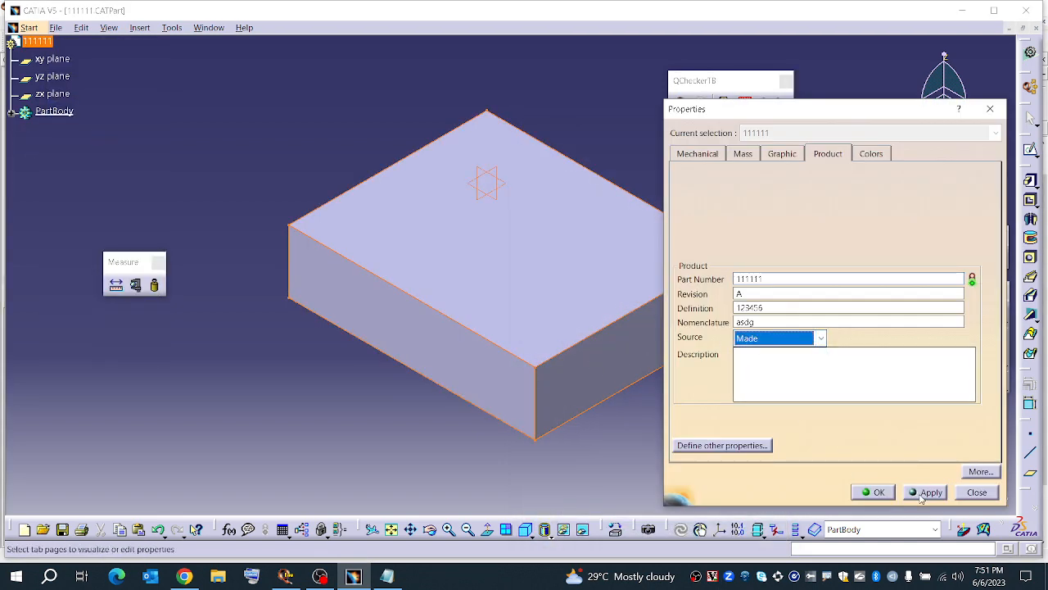
pyautogui.click(875, 490)
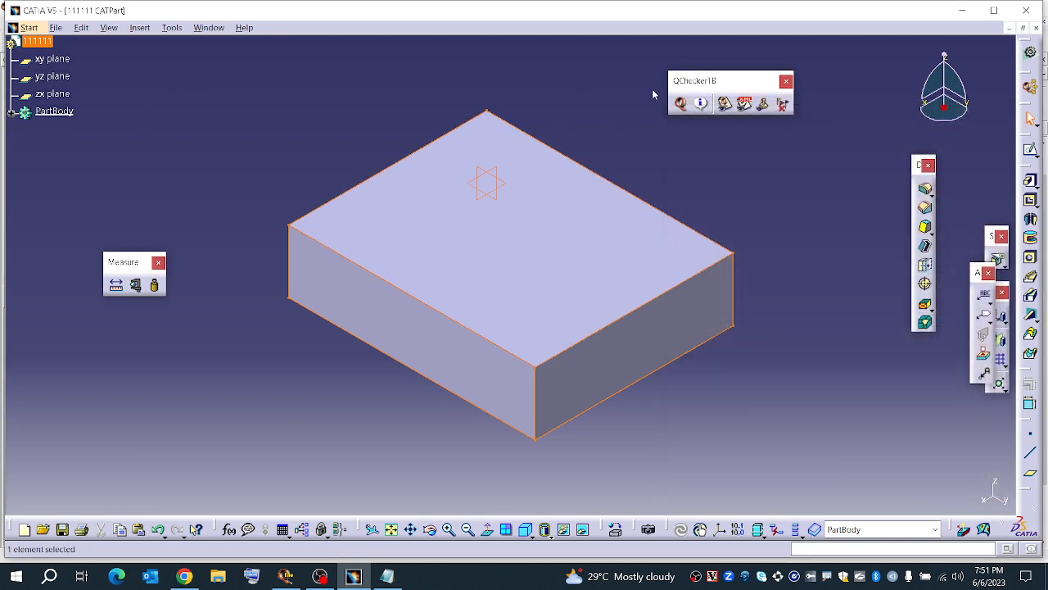
# Rerun the Description profile check, enlarge the criteria tree to examine the Model Source result, and close the results
pyautogui.click(681, 102)
pyautogui.click(681, 444)
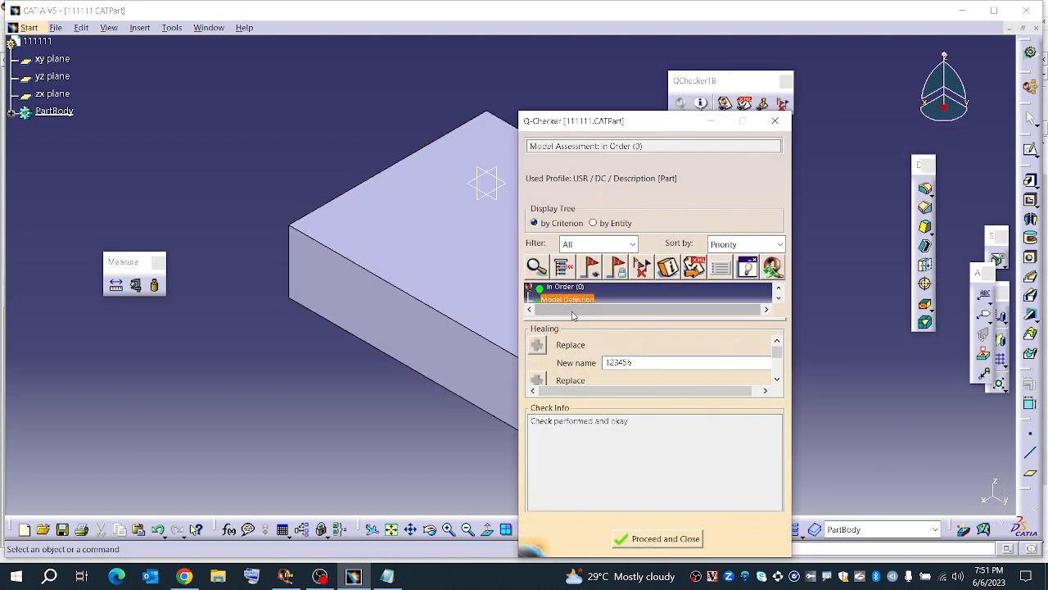
pyautogui.moveTo(588, 407); pyautogui.dragTo(589, 405)
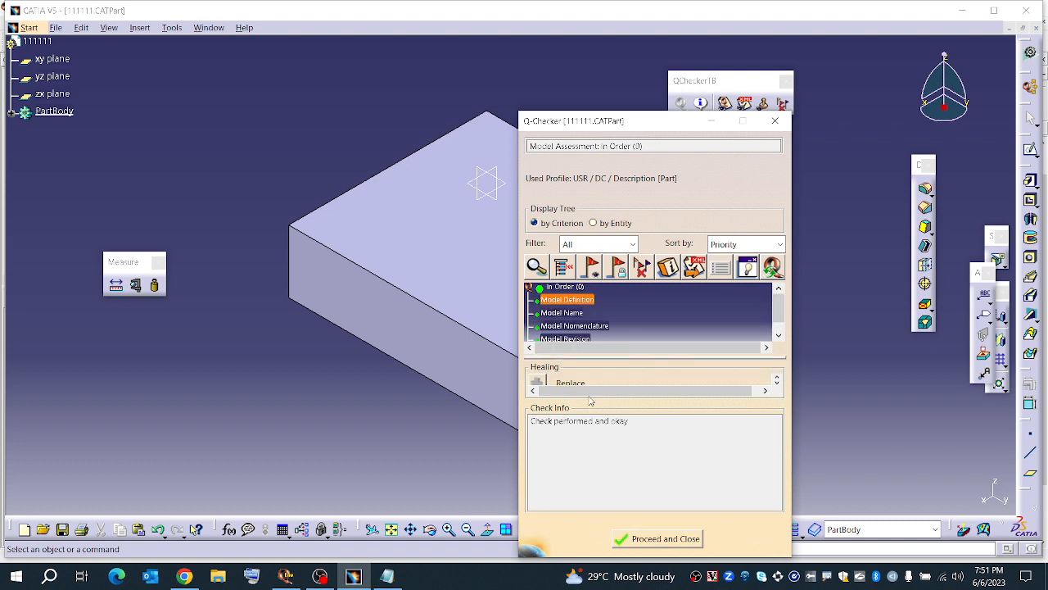
pyautogui.scroll(-1, 574, 329)
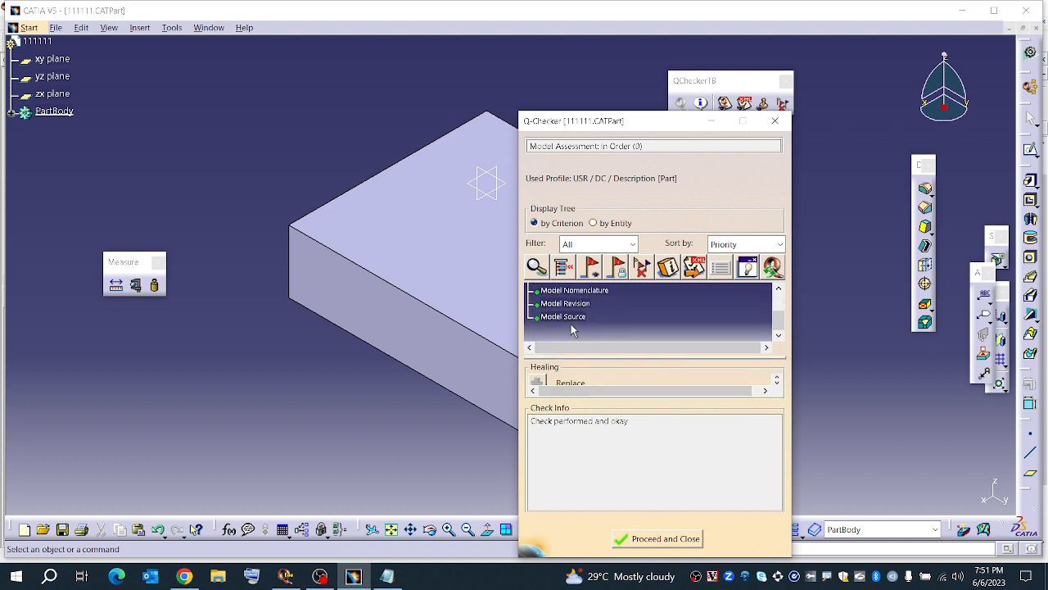
pyautogui.click(569, 318)
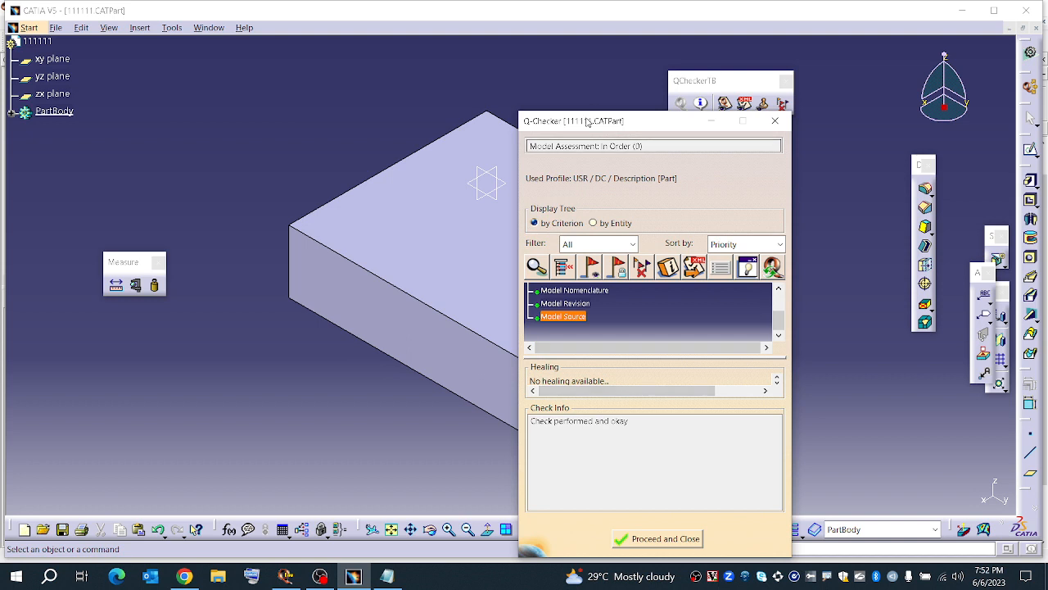
pyautogui.moveTo(589, 113); pyautogui.dragTo(586, 36)
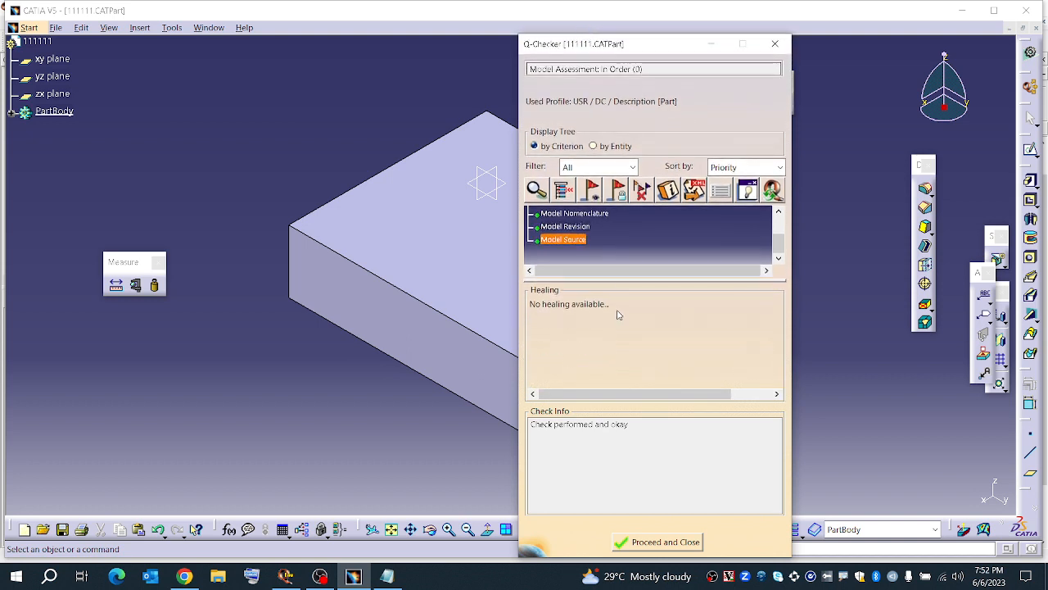
pyautogui.moveTo(616, 280); pyautogui.dragTo(615, 322)
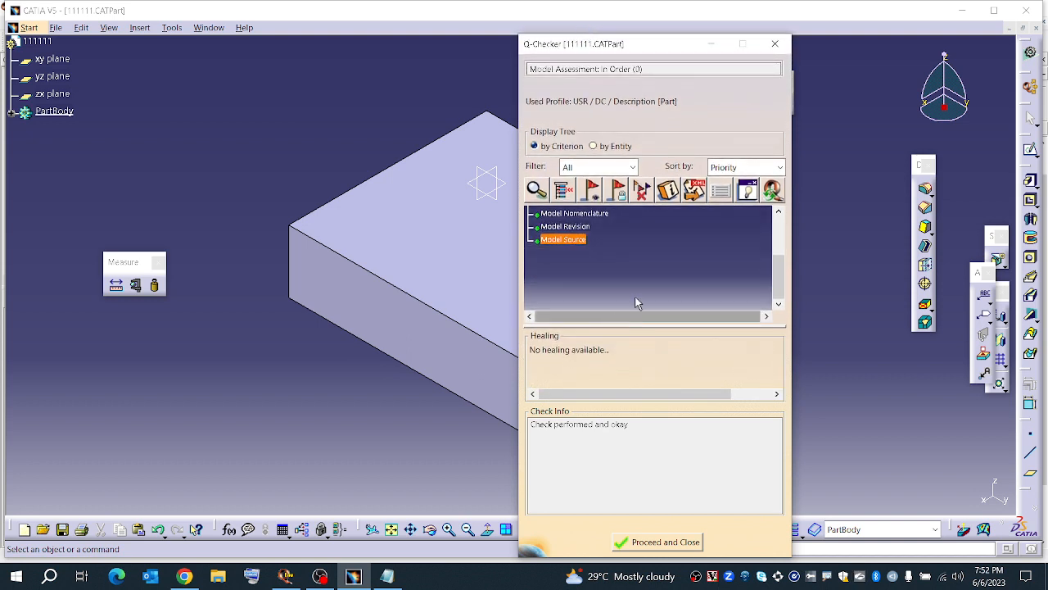
pyautogui.scroll(1, 635, 298)
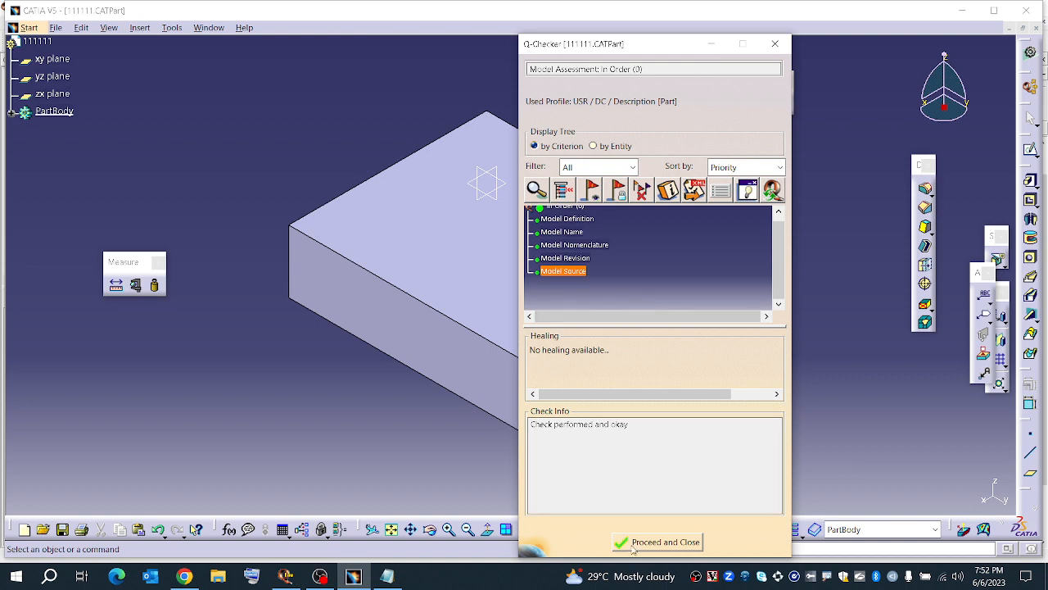
pyautogui.click(657, 541)
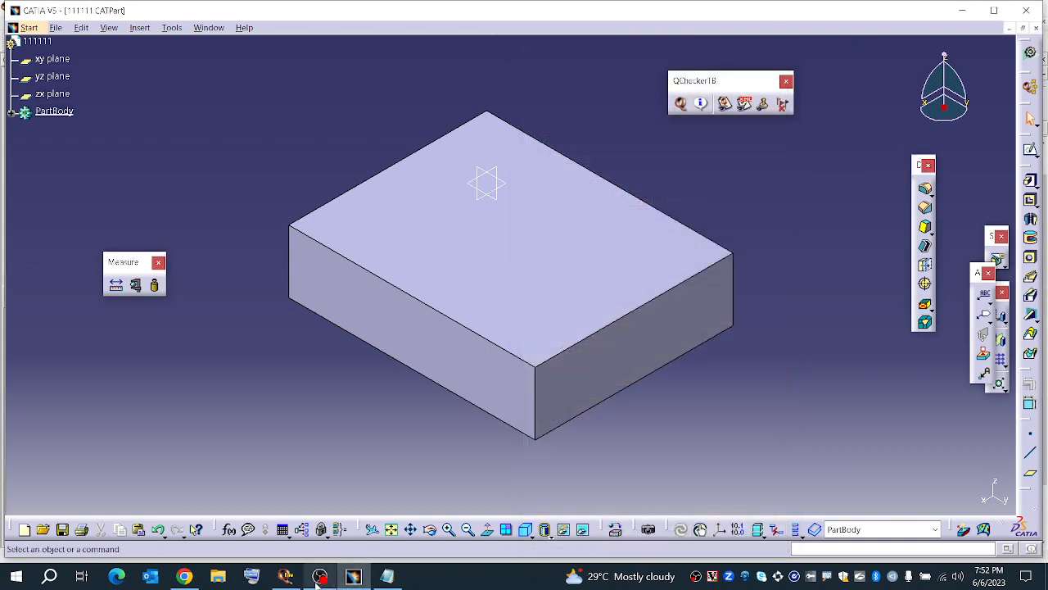
# In the Q-Checker Environment Editor, add the Model Description criterion to Part and enable its maximum number of lines limit
pyautogui.click(285, 577)
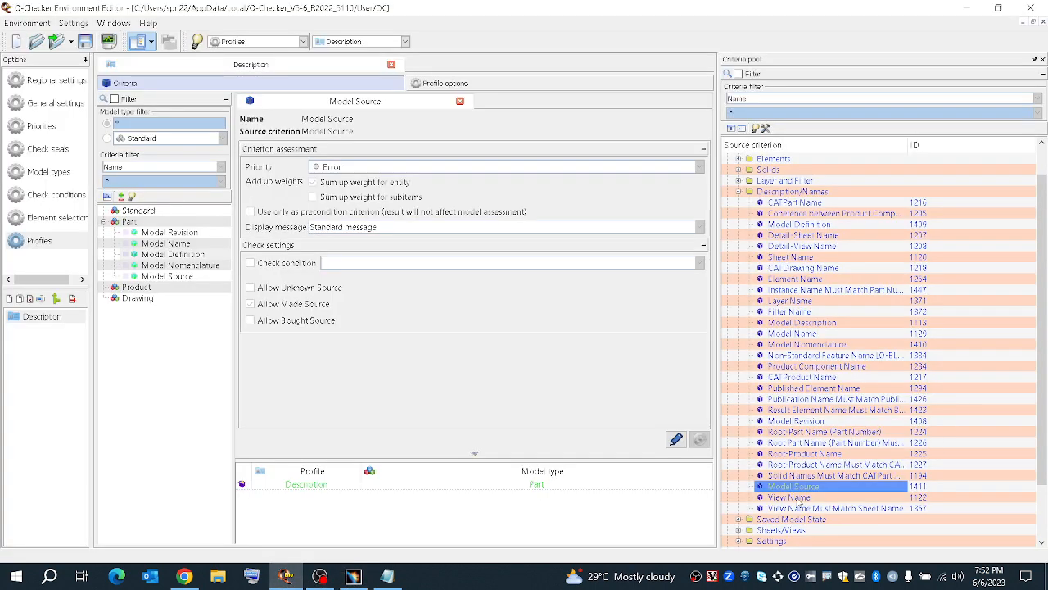
pyautogui.moveTo(811, 324); pyautogui.dragTo(170, 234)
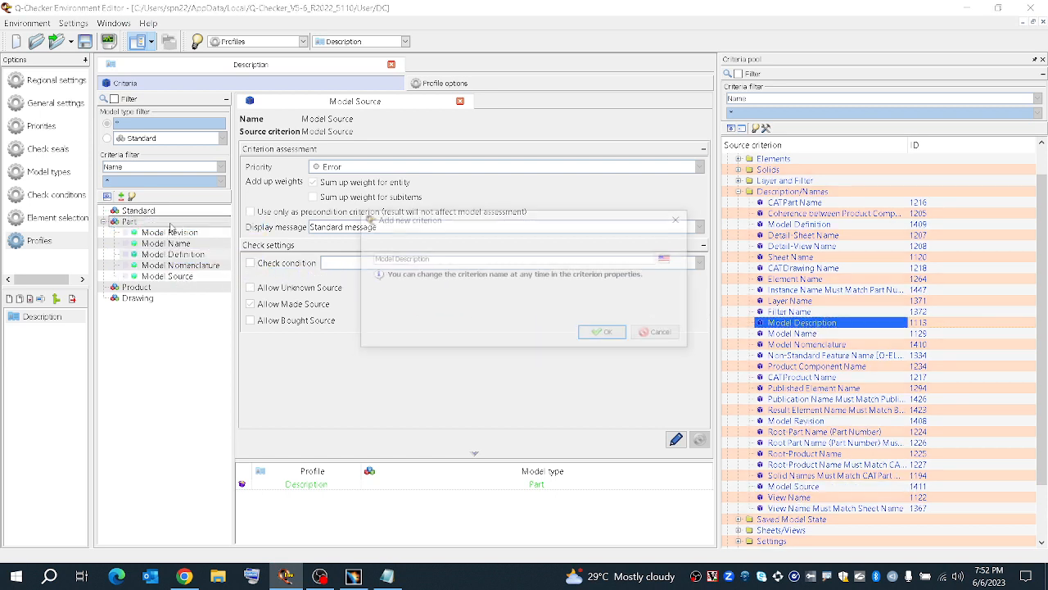
pyautogui.click(607, 336)
pyautogui.scroll(-2, 431, 364)
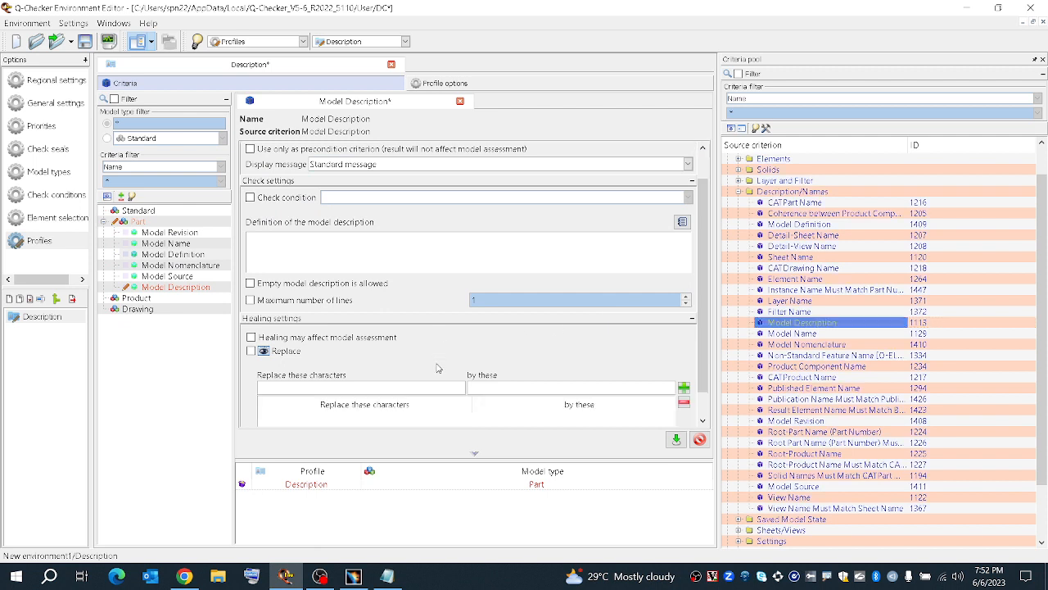
pyautogui.scroll(2, 431, 363)
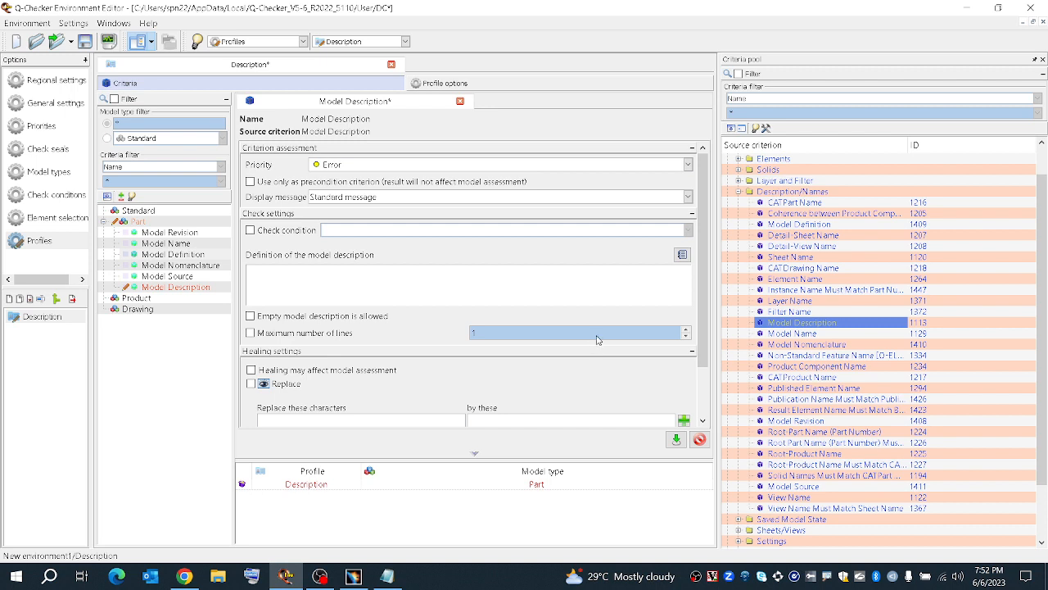
pyautogui.click(260, 334)
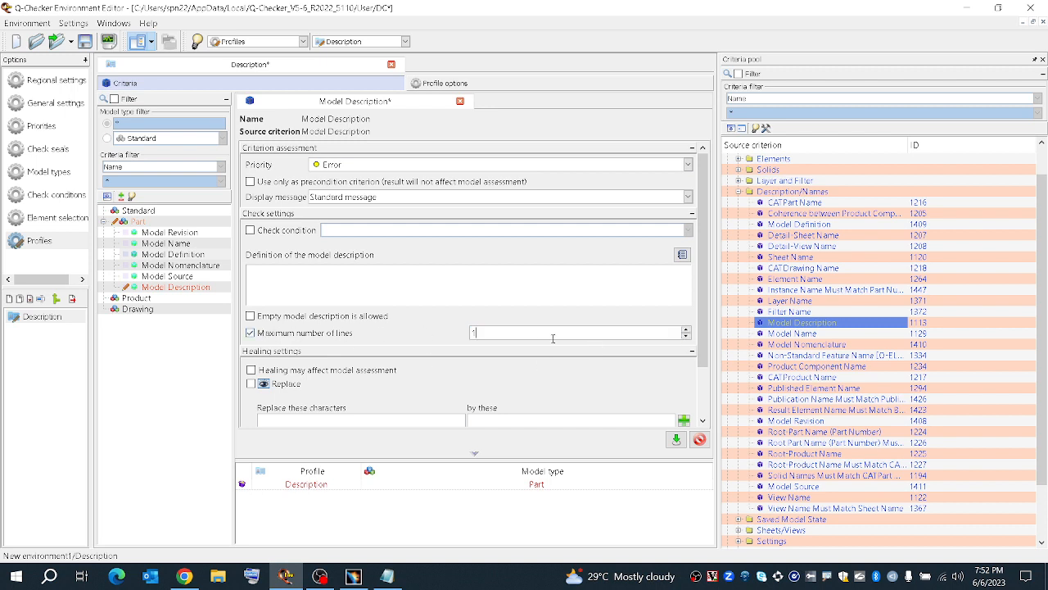
pyautogui.click(686, 329)
# Open the Model Description definition for editing and copy the non-empty rule block containing ".+" from Model Defination code.txt in Notepad
pyautogui.click(683, 256)
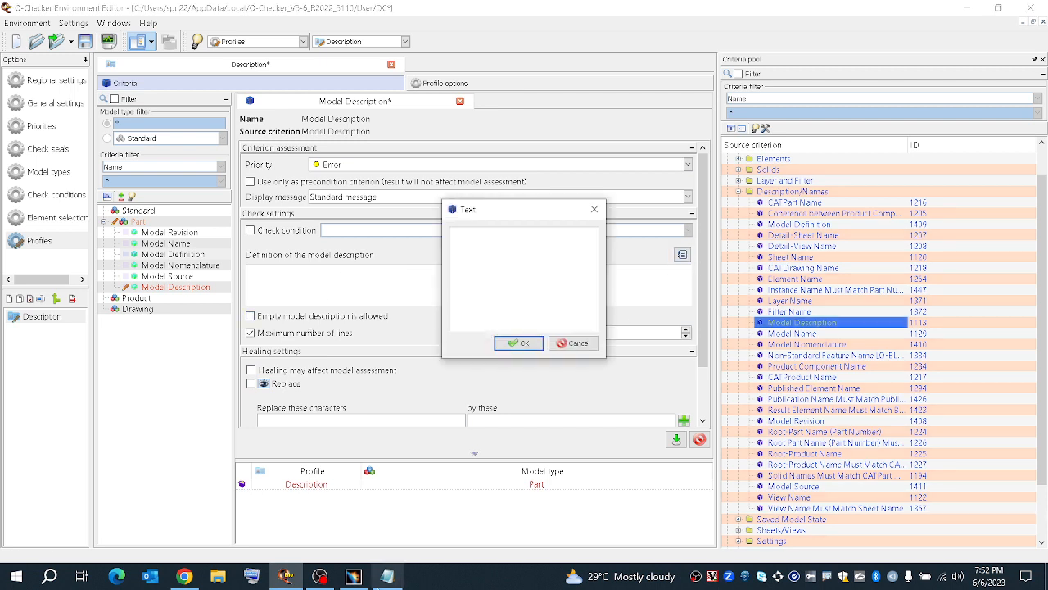
pyautogui.click(352, 578)
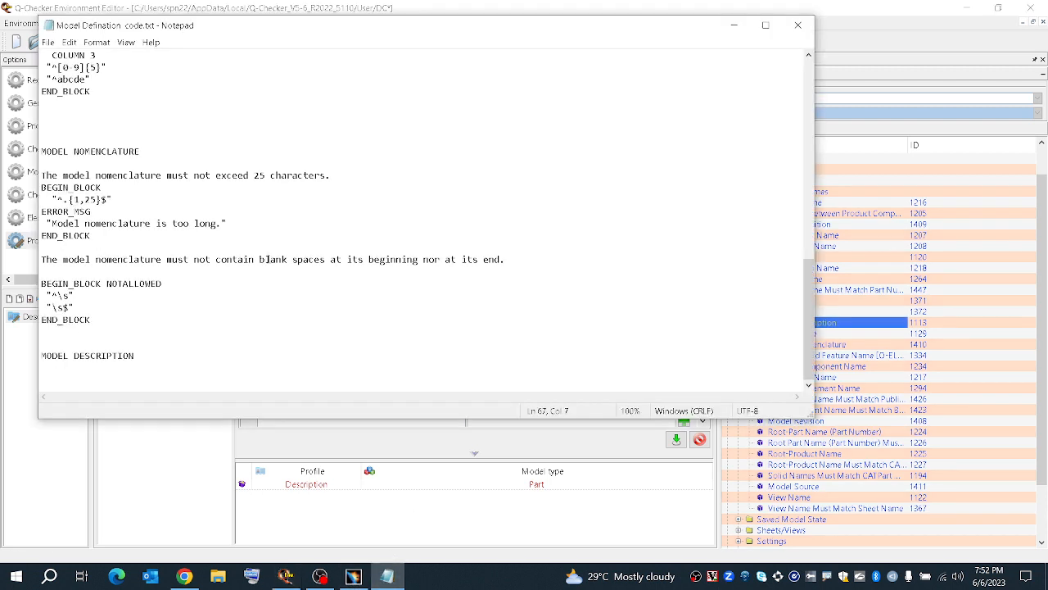
pyautogui.scroll(5, 266, 259)
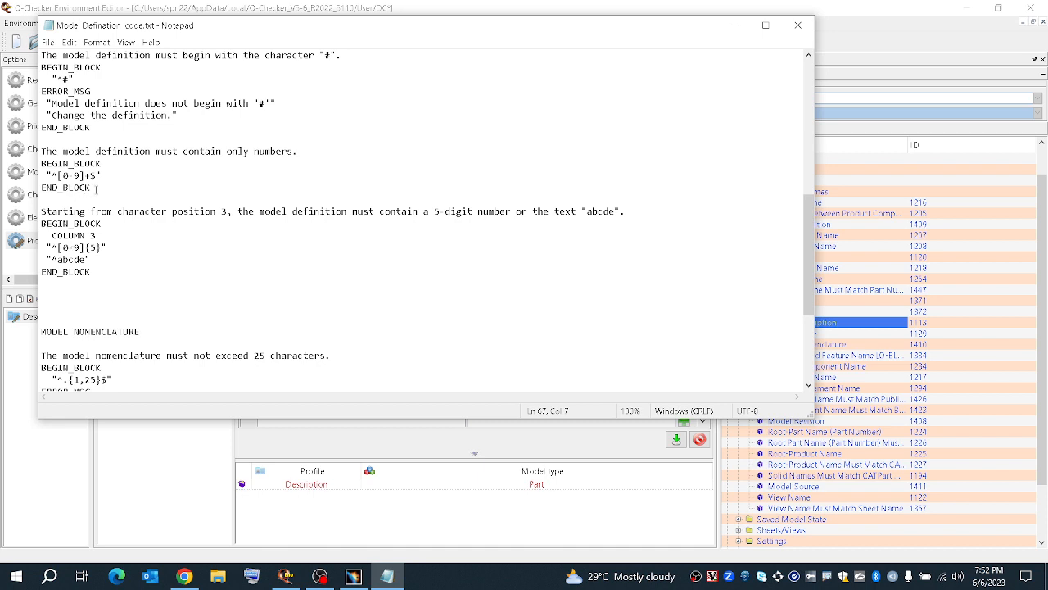
pyautogui.scroll(2, 96, 187)
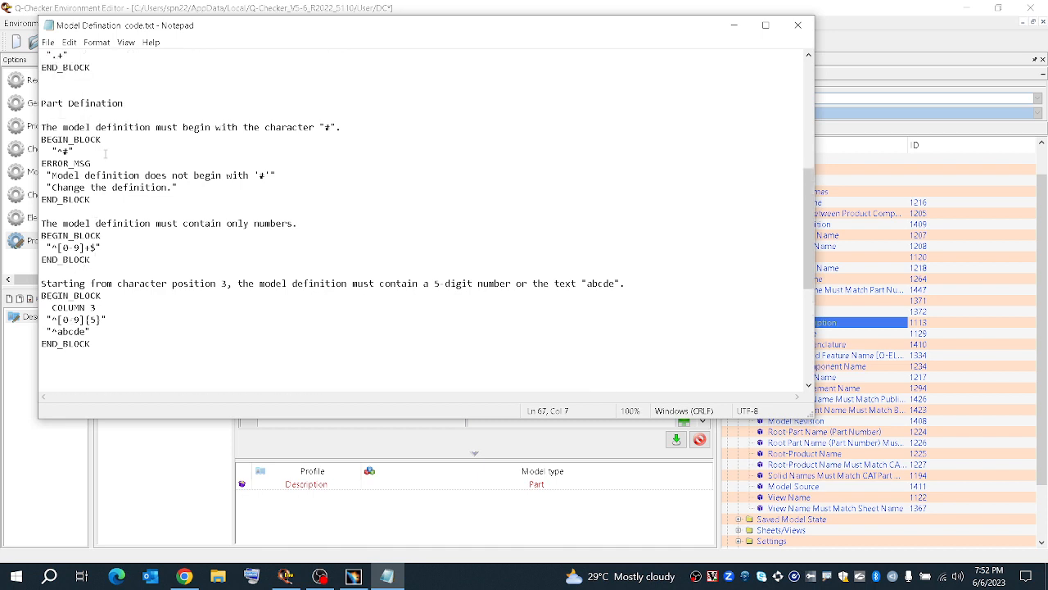
pyautogui.scroll(-4, 115, 336)
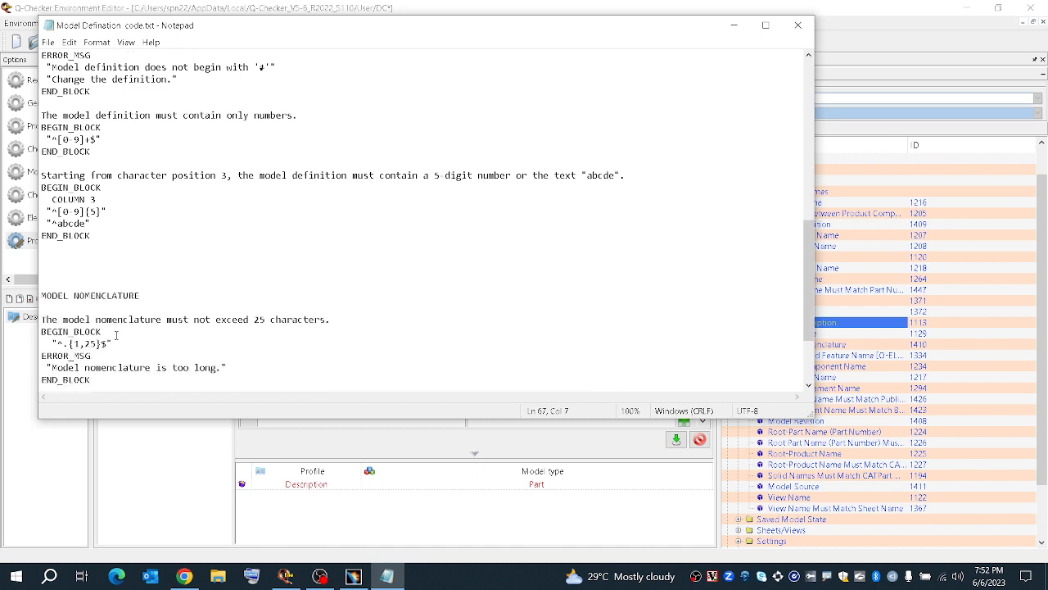
pyautogui.scroll(-1, 104, 344)
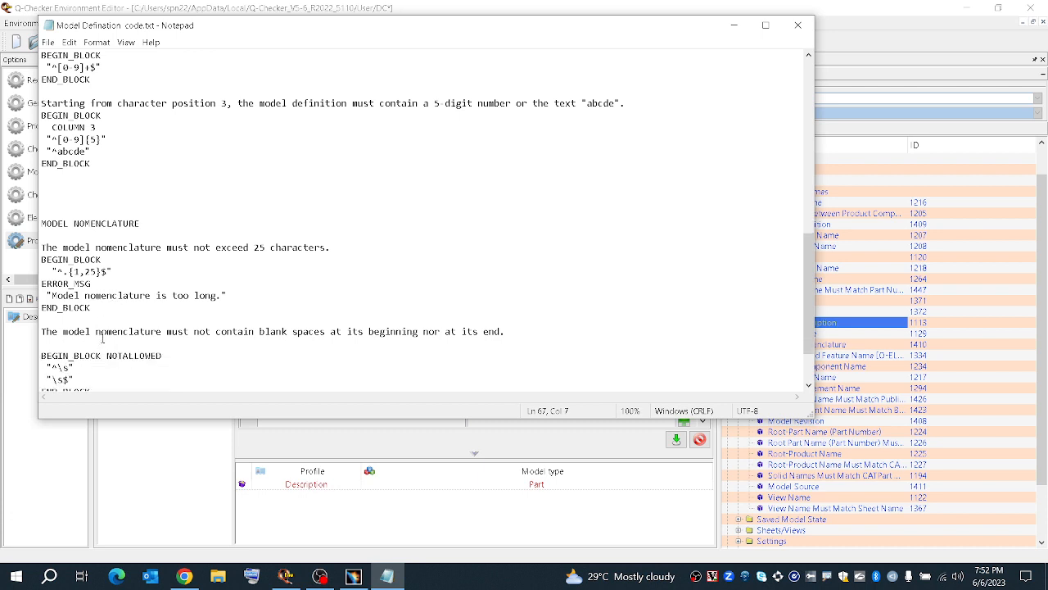
pyautogui.scroll(-2, 107, 317)
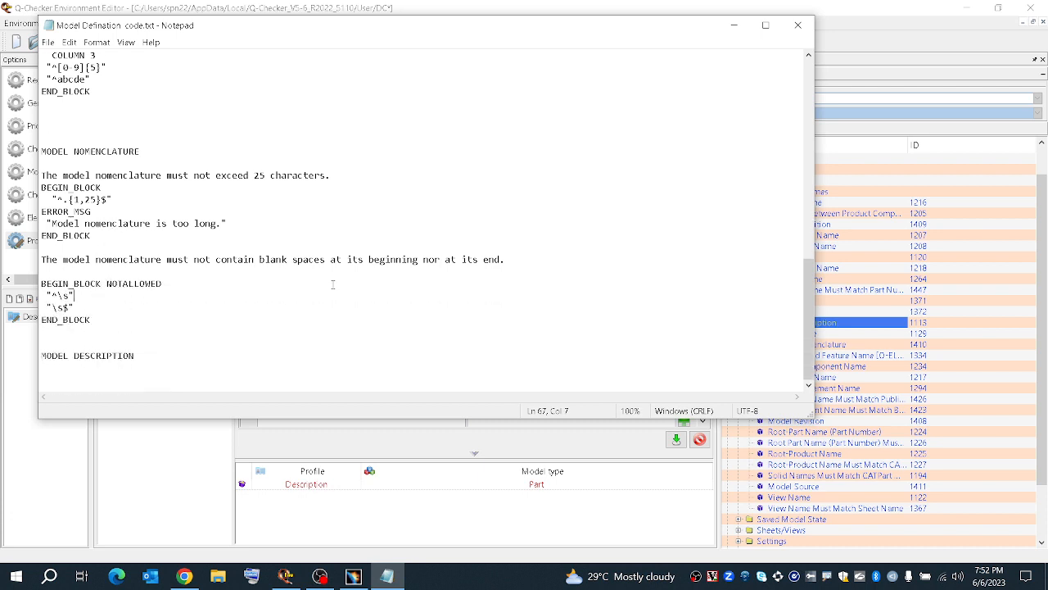
pyautogui.scroll(5, 227, 266)
pyautogui.scroll(5, 182, 226)
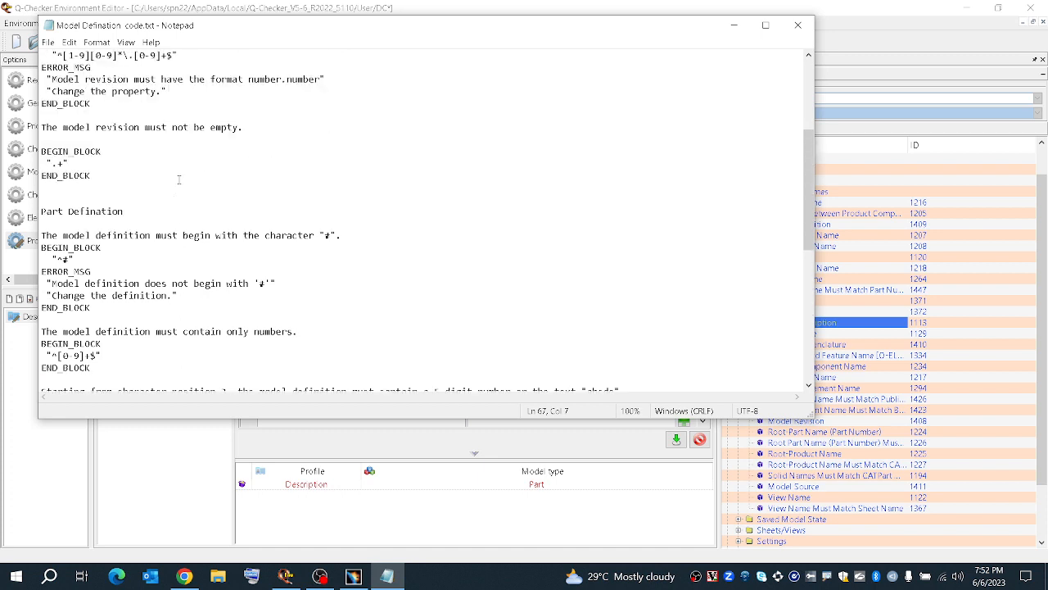
pyautogui.moveTo(95, 196); pyautogui.dragTo(33, 150)
pyautogui.hotkey('ctrl', 'c')
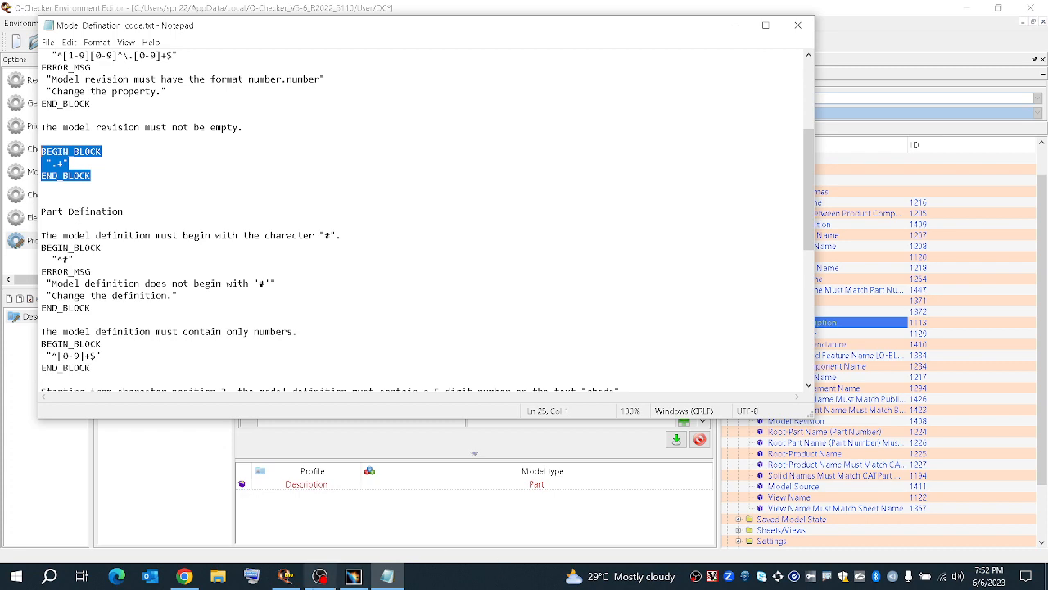
# Back in the Q-Checker Environment Editor, paste the copied ".+" block as the Model Description definition and apply the criterion changes
pyautogui.click(285, 575)
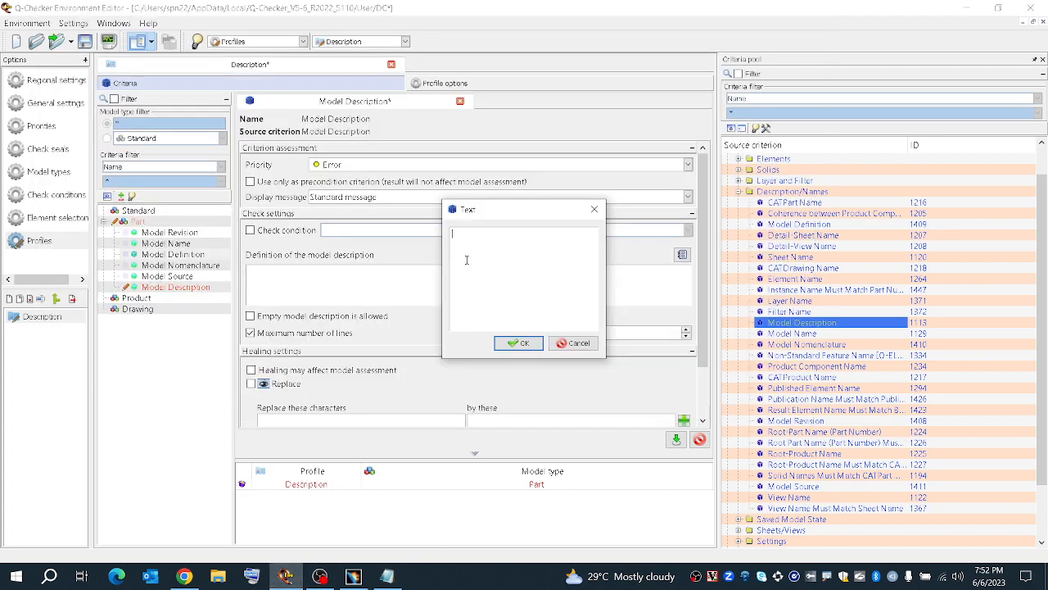
pyautogui.hotkey('ctrl', 'v')
pyautogui.click(518, 342)
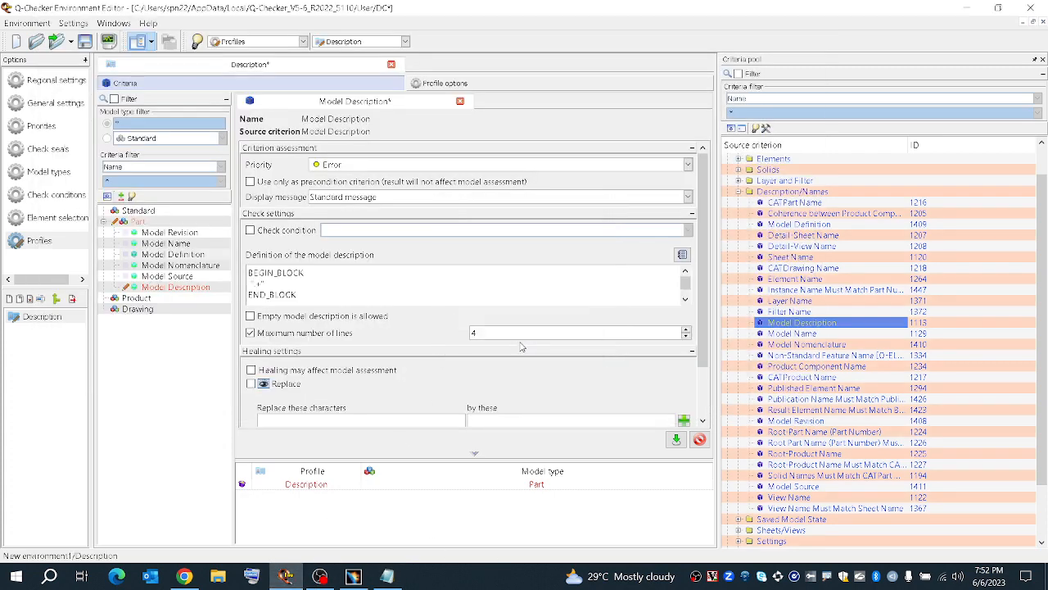
pyautogui.click(676, 439)
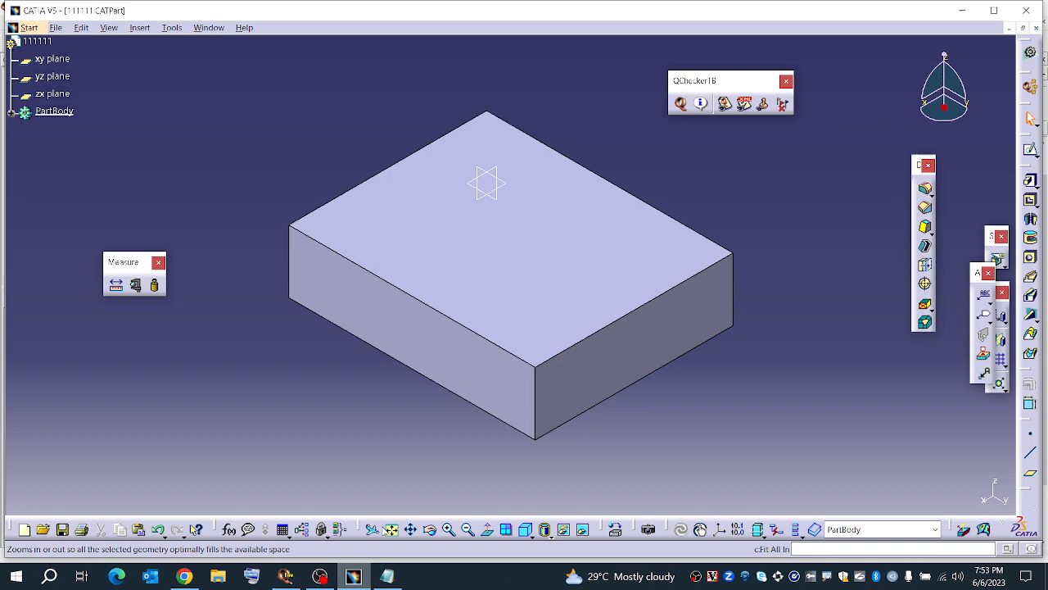
# In CATIA, run the Description profile check on part 111111, examine the Model Description error message, and close the results
pyautogui.click(681, 103)
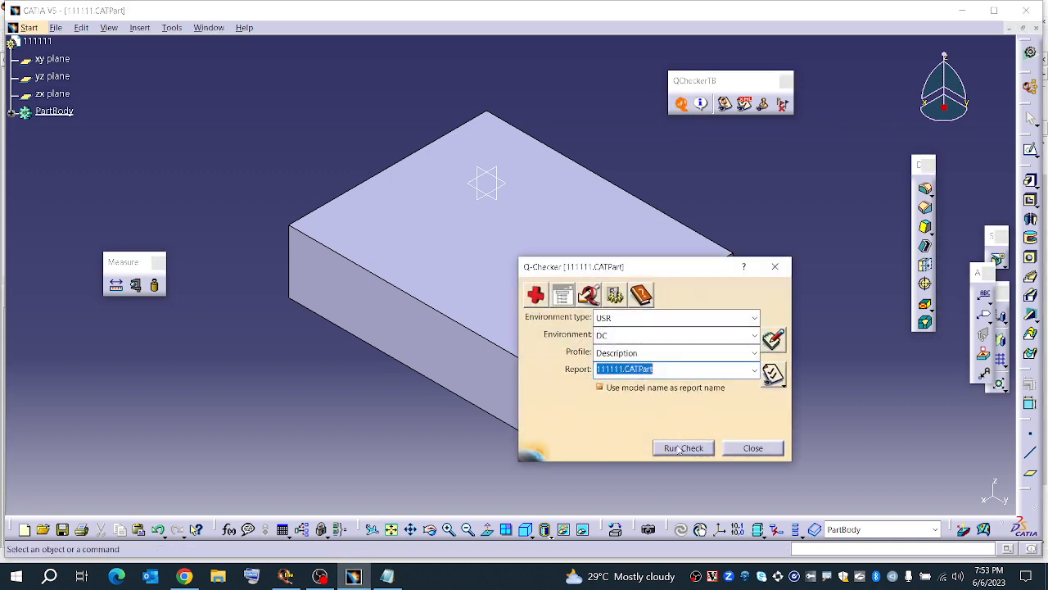
pyautogui.click(681, 448)
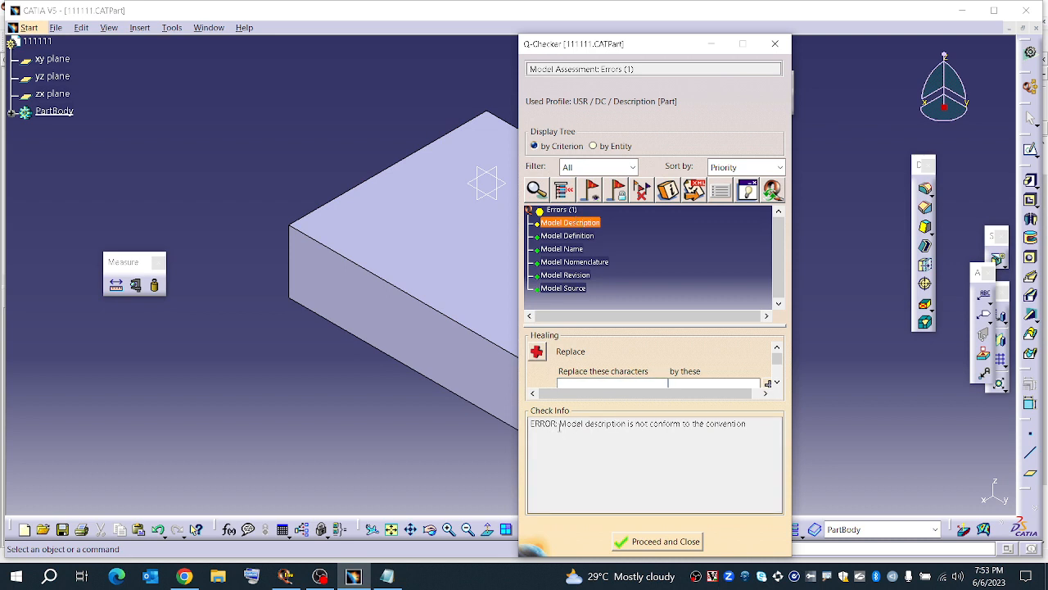
pyautogui.moveTo(560, 423); pyautogui.dragTo(746, 424)
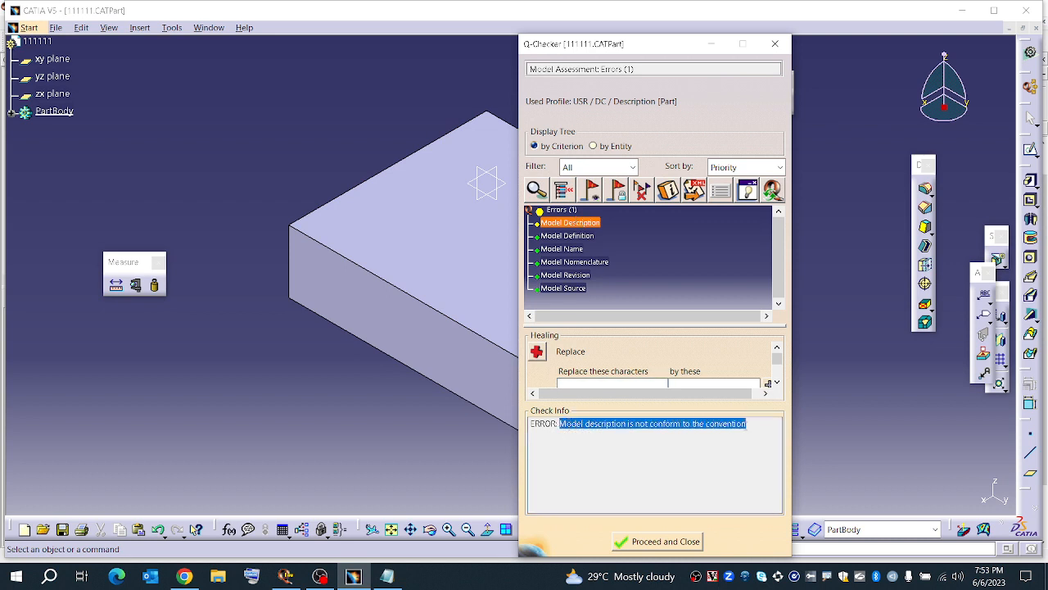
pyautogui.click(666, 538)
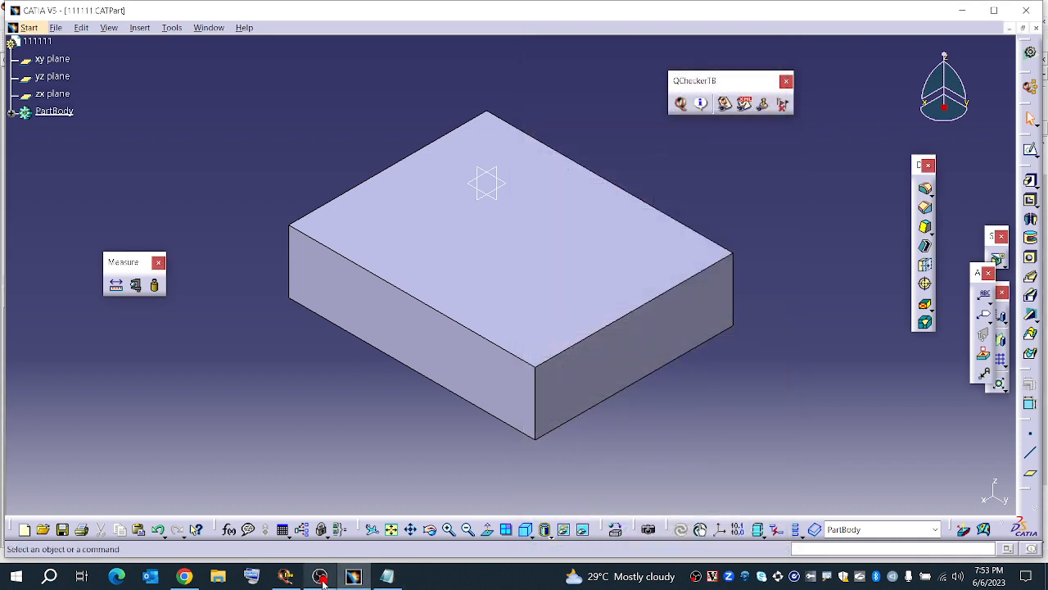
# In the Q-Checker Environment Editor, give Model Description the custom display message "Should not be empty" and apply the change
pyautogui.click(289, 578)
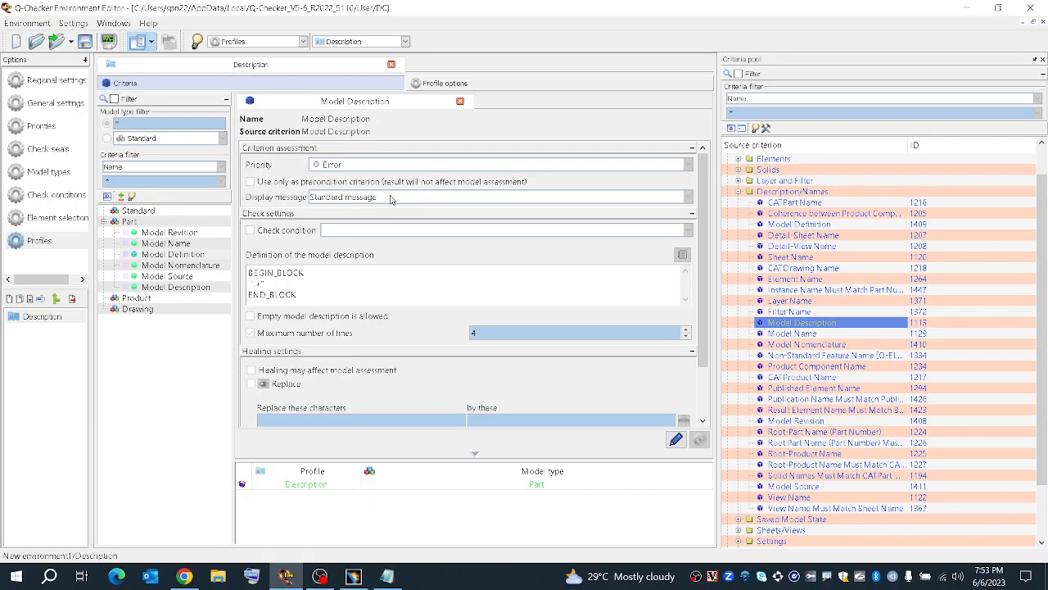
pyautogui.click(391, 199)
pyautogui.click(381, 220)
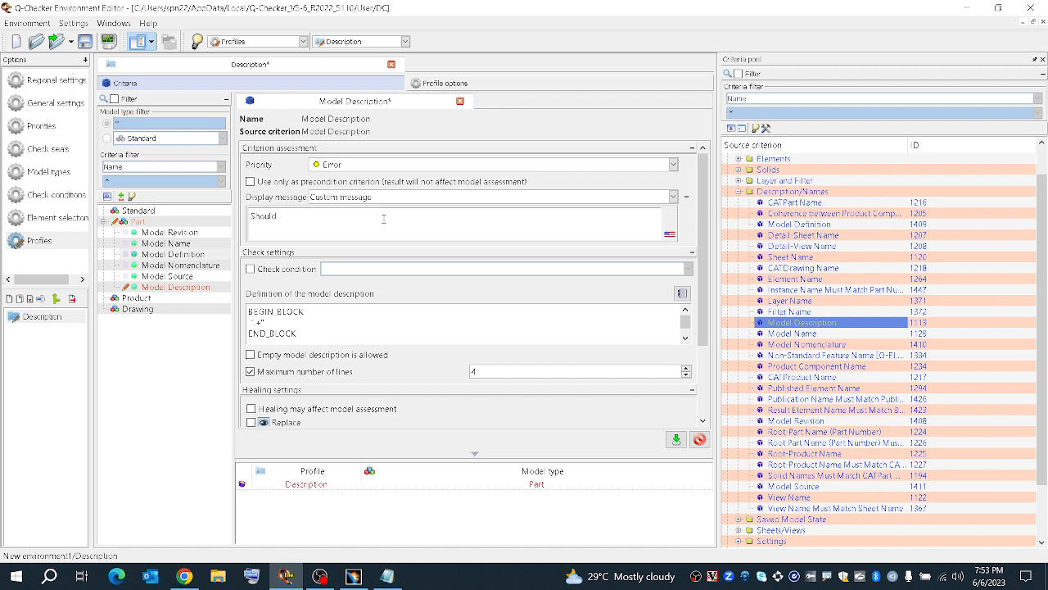
pyautogui.write('be empty')
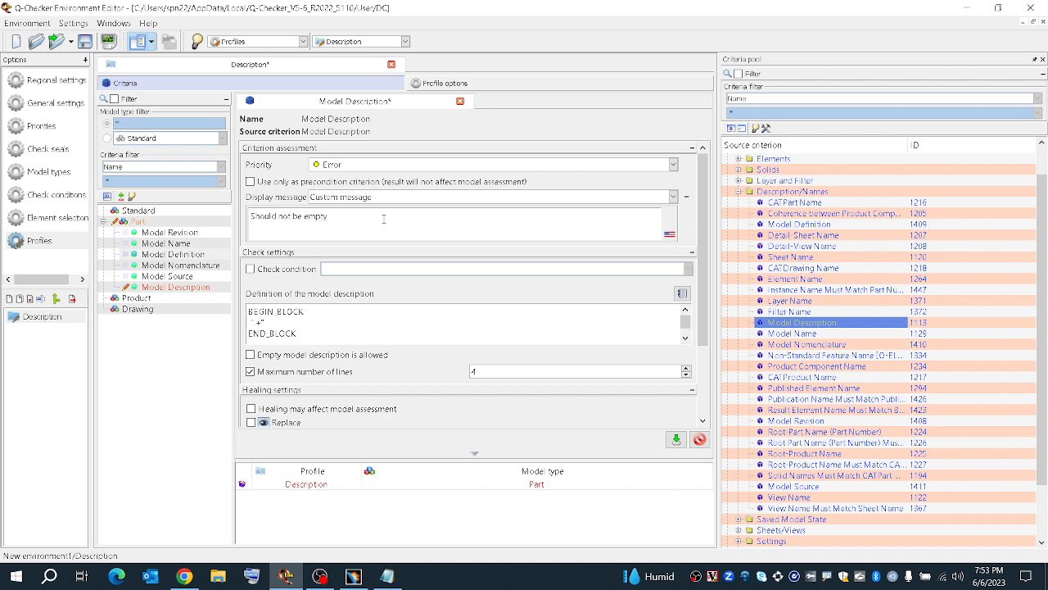
pyautogui.click(675, 439)
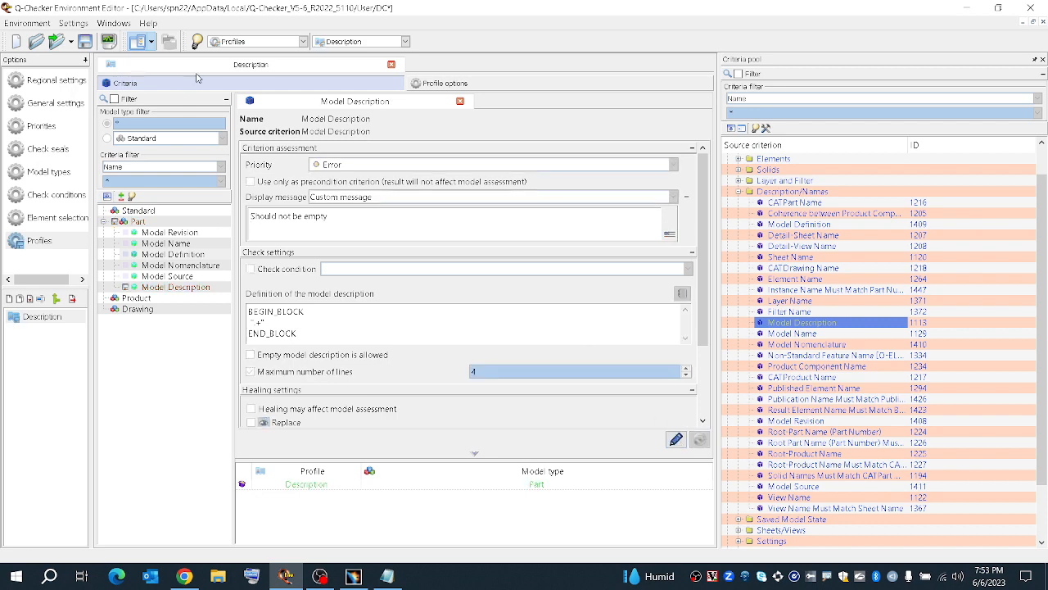
# Switch to CATIA, rerun the Description profile check, read the custom message for Model Description, and close the results
pyautogui.click(354, 576)
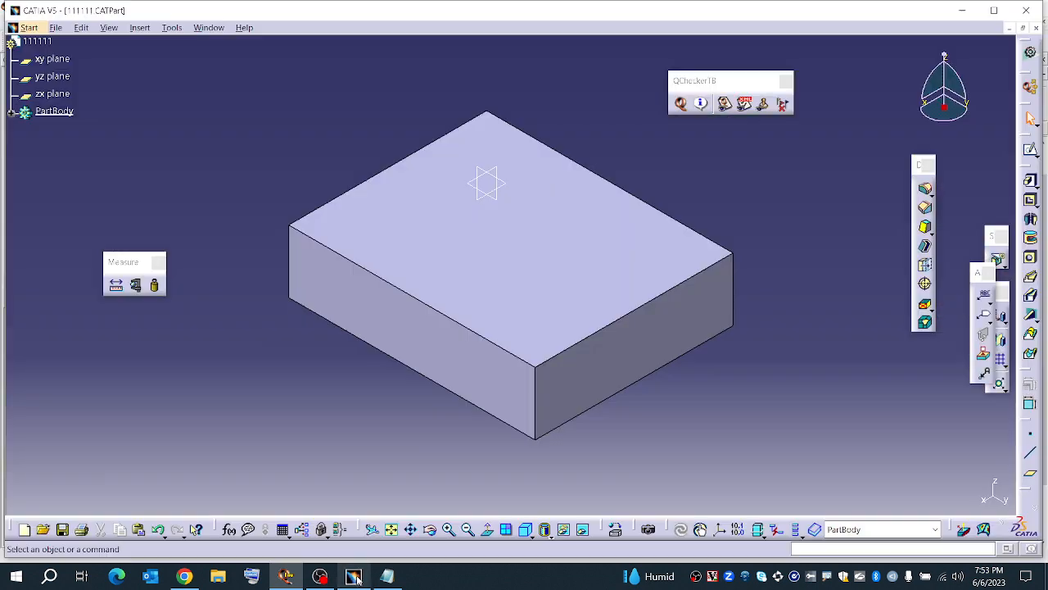
pyautogui.click(681, 103)
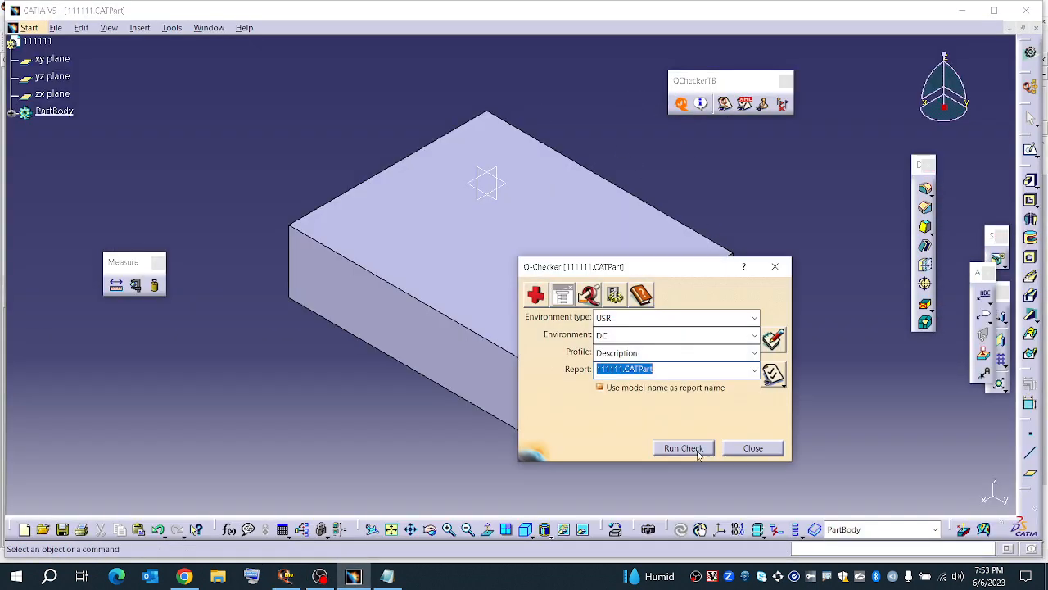
pyautogui.click(699, 454)
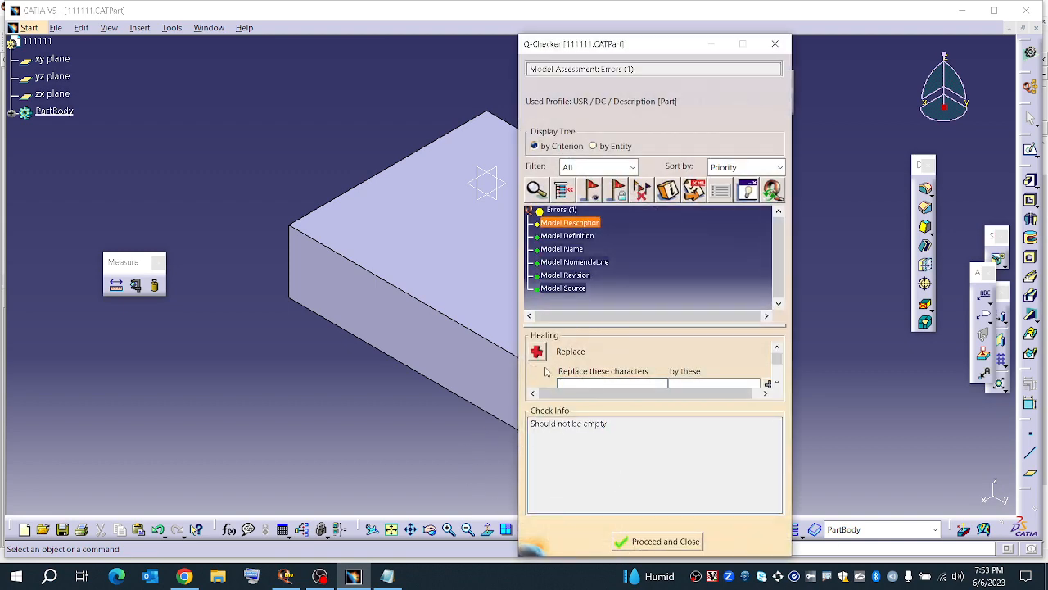
pyautogui.click(651, 539)
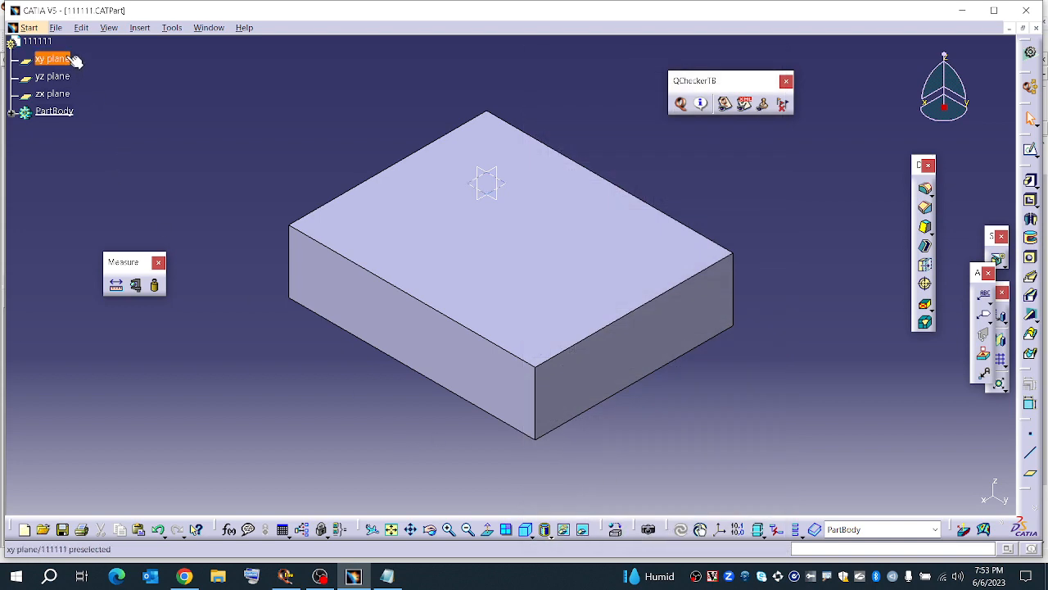
# Enter several lines of sample text, separated by line breaks, as the Description in part 111111's product properties
pyautogui.rightClick(37, 41)
pyautogui.click(73, 115)
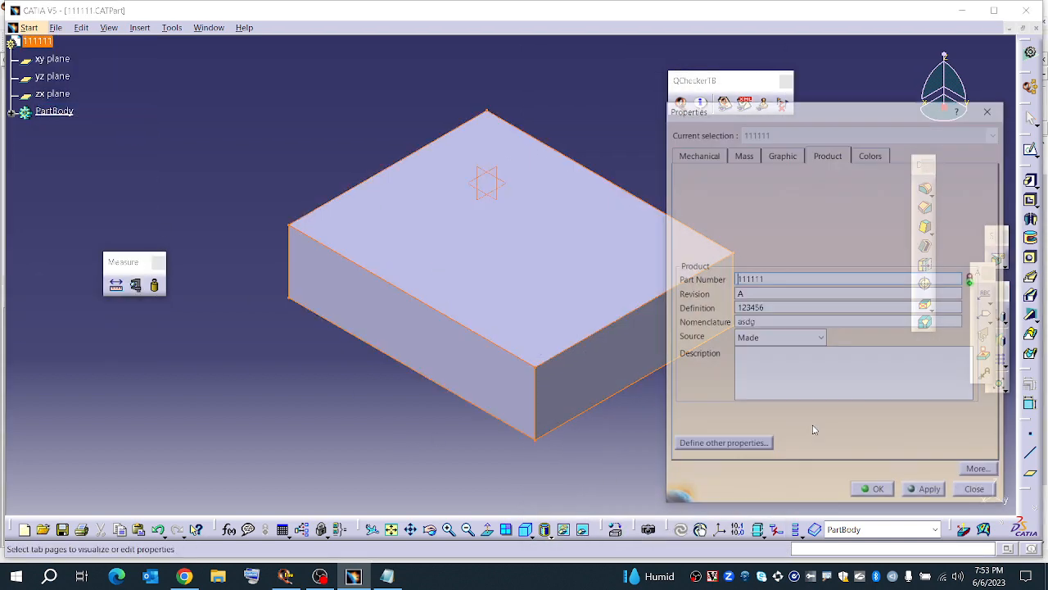
pyautogui.click(800, 363)
pyautogui.write('c')
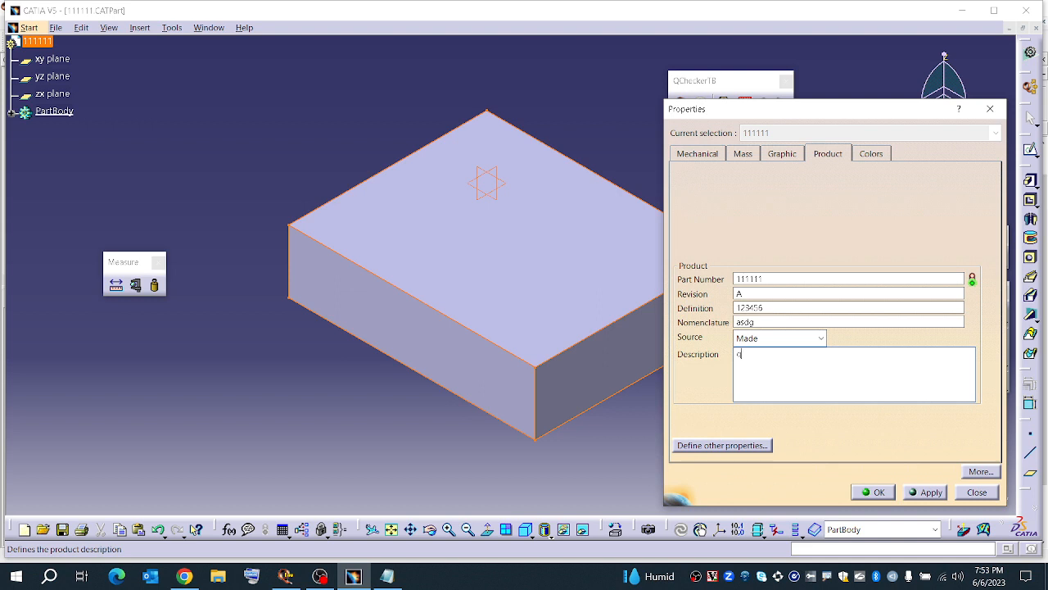
pyautogui.write('edwrtyt')
pyautogui.press('Return')
pyautogui.write('qawest')
pyautogui.press('Return')
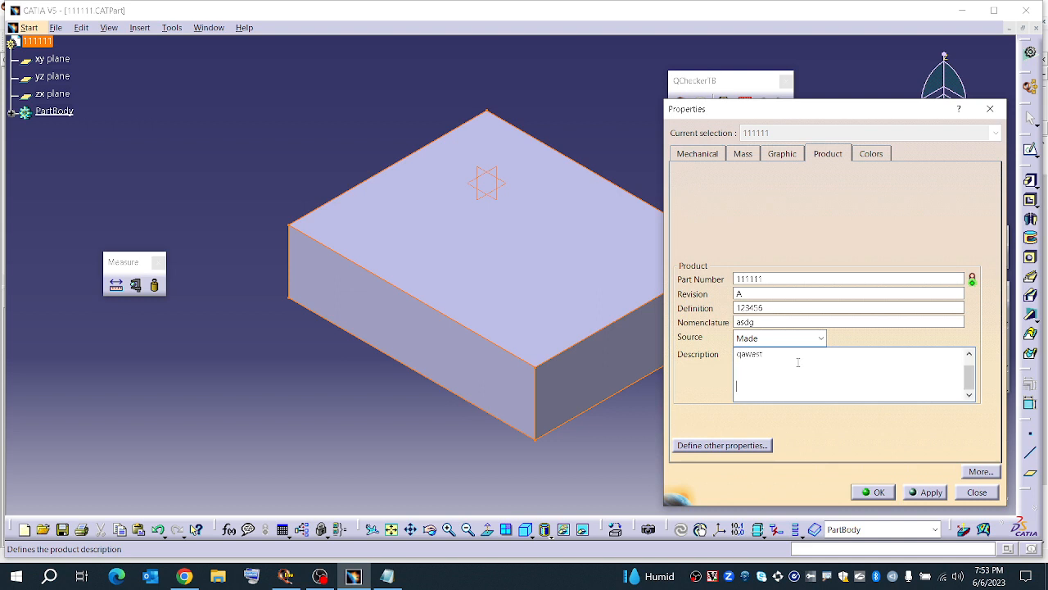
pyautogui.write('qwrtyur')
pyautogui.press('Return')
pyautogui.press('Return')
pyautogui.write('wstayau')
pyautogui.press('Return')
pyautogui.write('awztsyu')
pyautogui.click(874, 491)
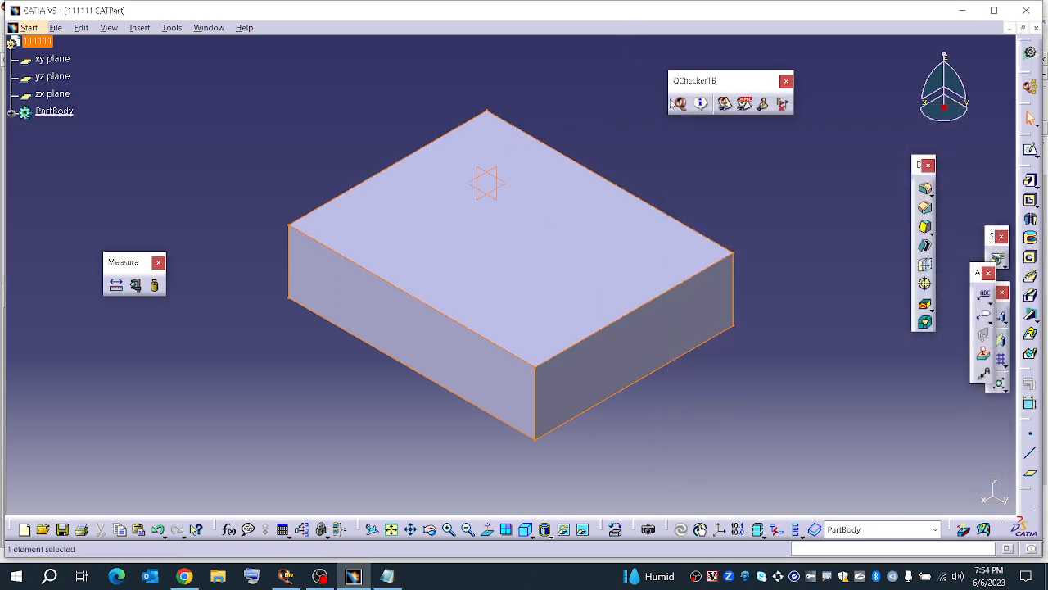
# Rerun the Description profile check on the part with the multi-line description, inspect the Model Description result, and close the results
pyautogui.click(674, 103)
pyautogui.click(670, 445)
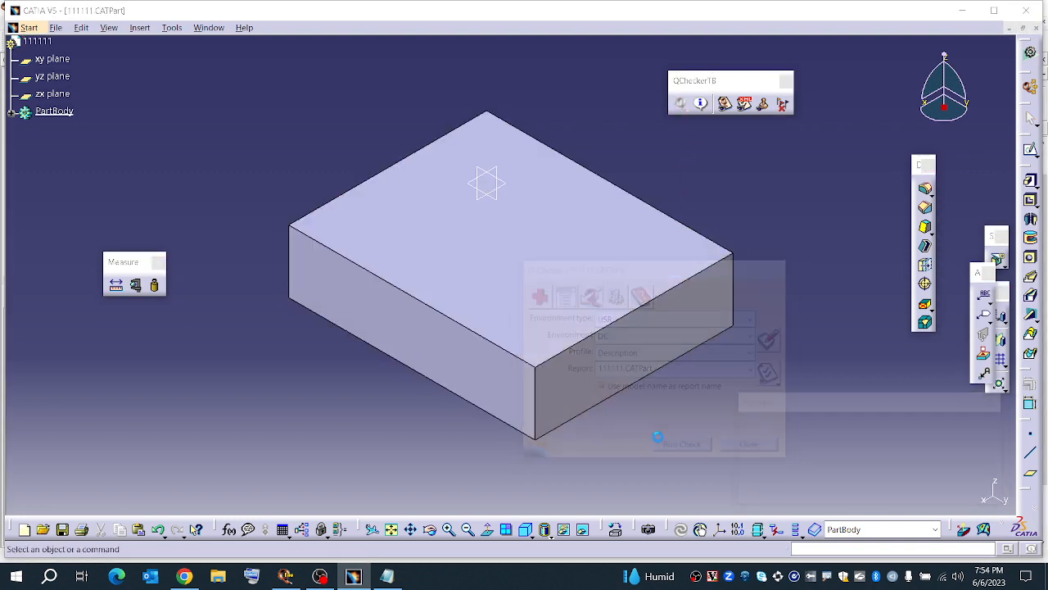
pyautogui.moveTo(579, 228)
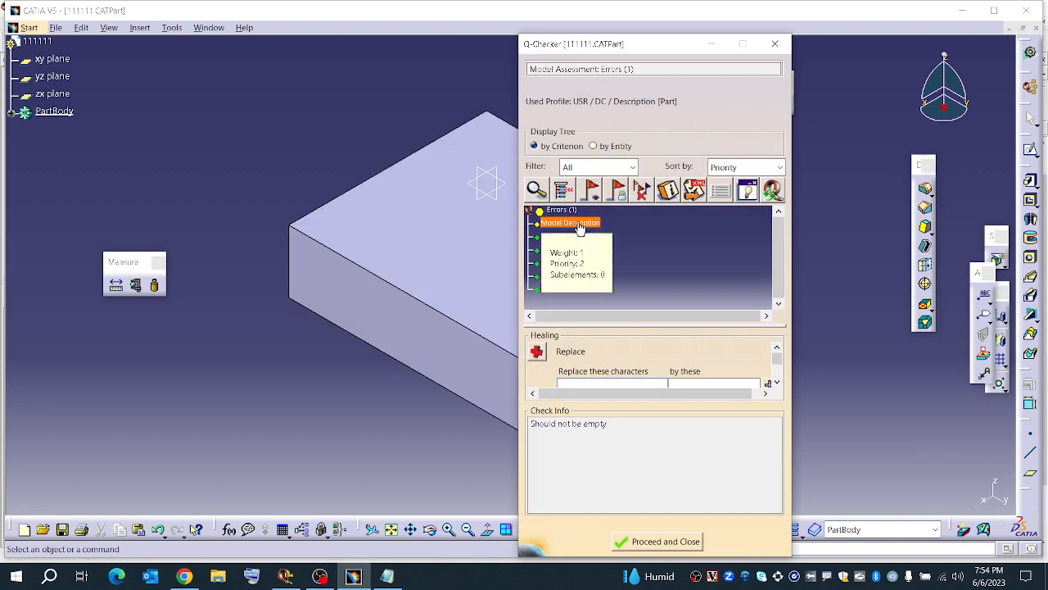
pyautogui.click(624, 542)
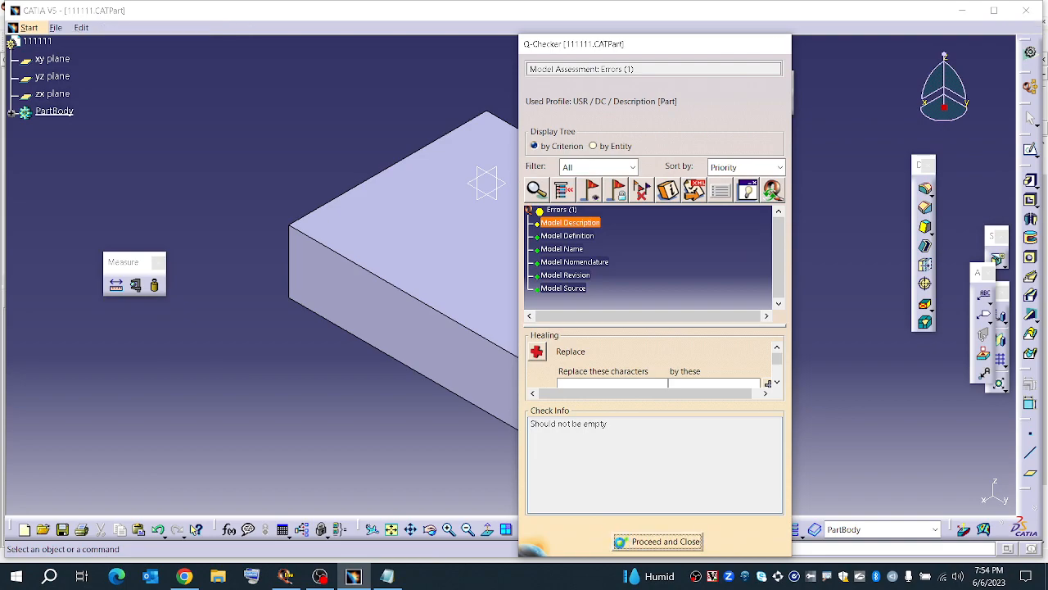
# In the Q-Checker Environment Editor, set Model Description's maximum number of lines to 12, apply the change, and save the environment
pyautogui.click(286, 576)
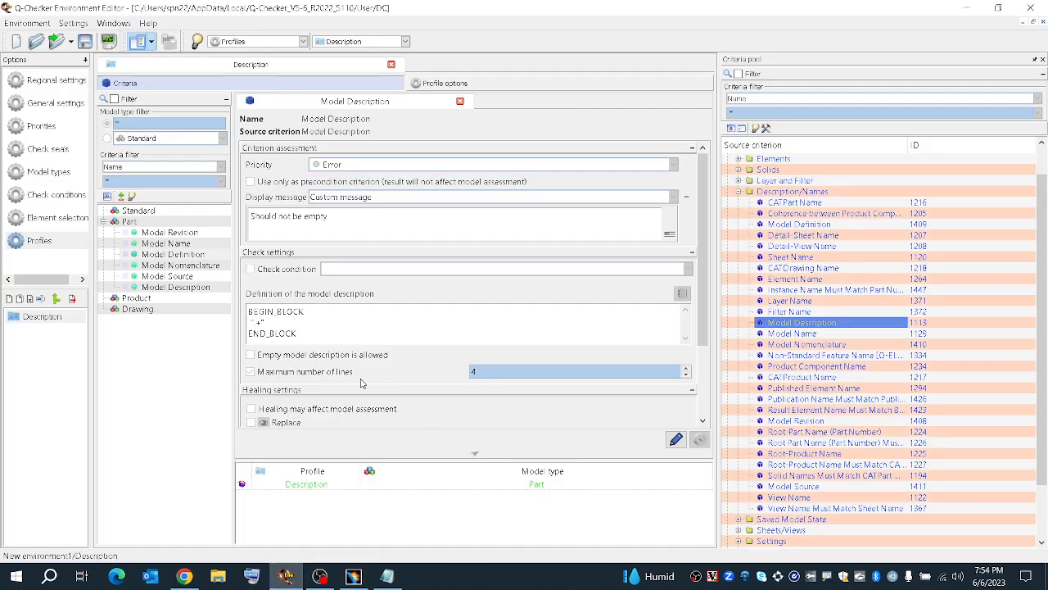
pyautogui.click(591, 373)
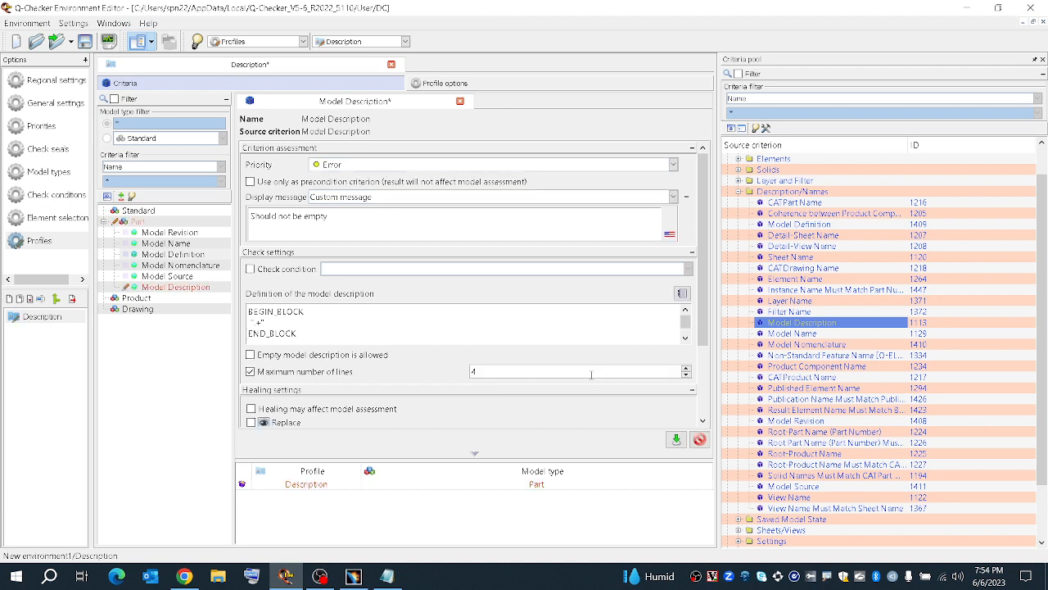
pyautogui.click(685, 369)
pyautogui.click(686, 374)
pyautogui.click(687, 370)
pyautogui.click(687, 370)
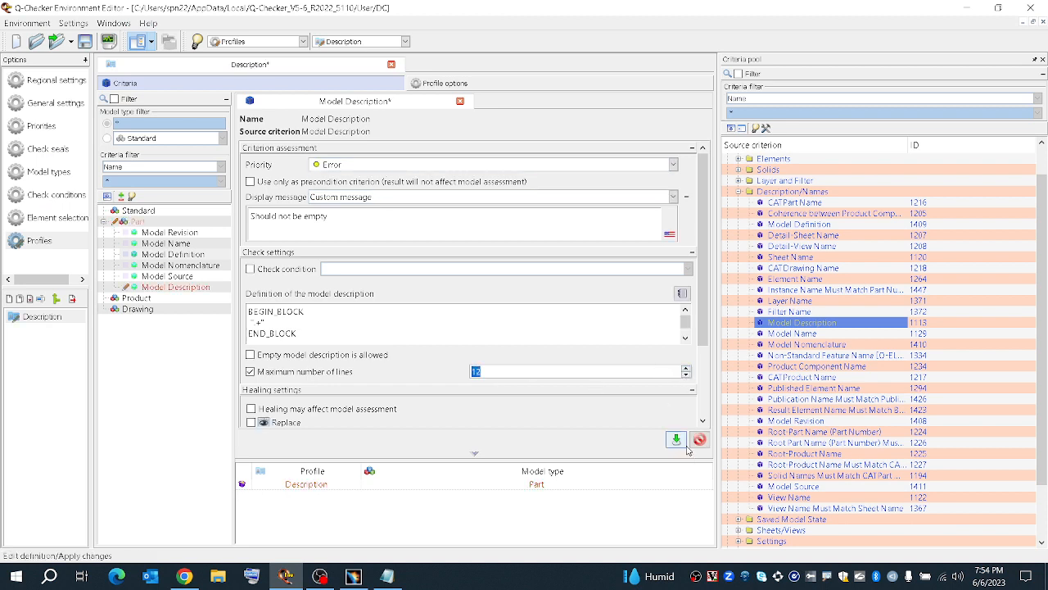
pyautogui.click(676, 440)
pyautogui.click(85, 43)
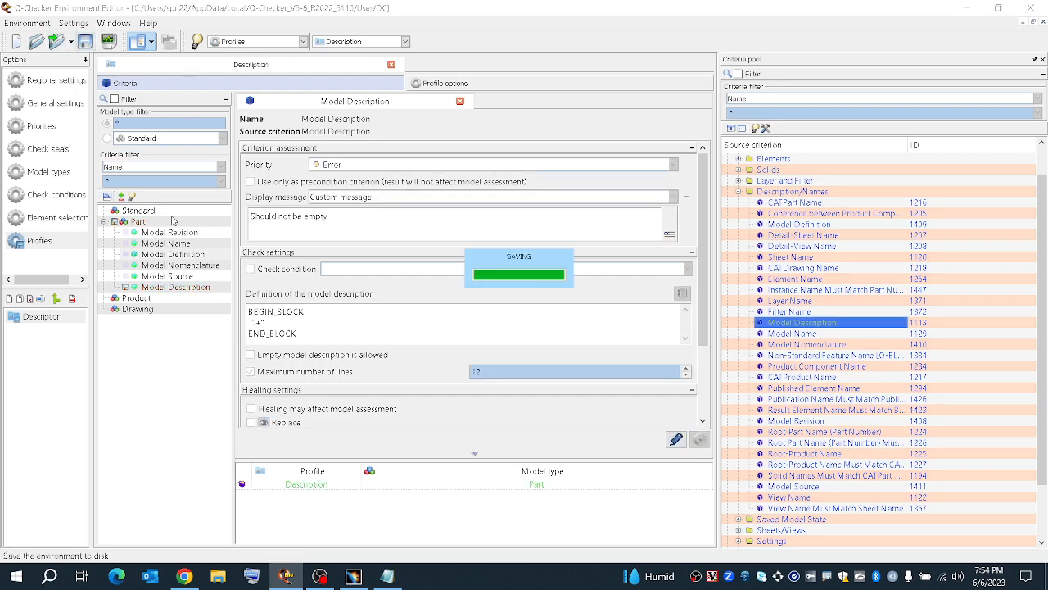
# Switch to CATIA, rerun the Description profile check with the 12-line limit, and close the results
pyautogui.click(362, 572)
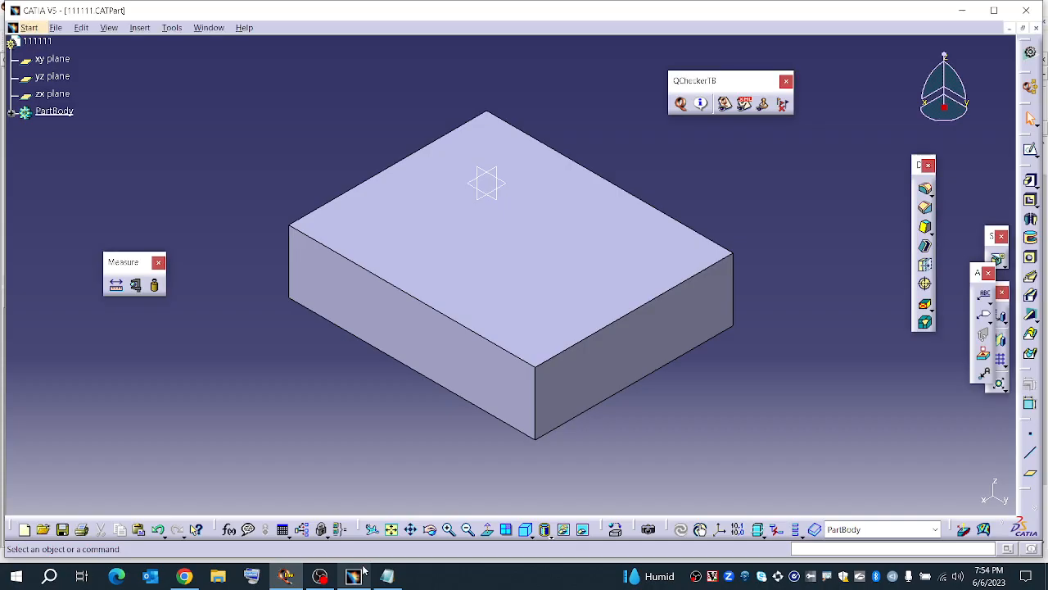
pyautogui.click(681, 103)
pyautogui.click(684, 447)
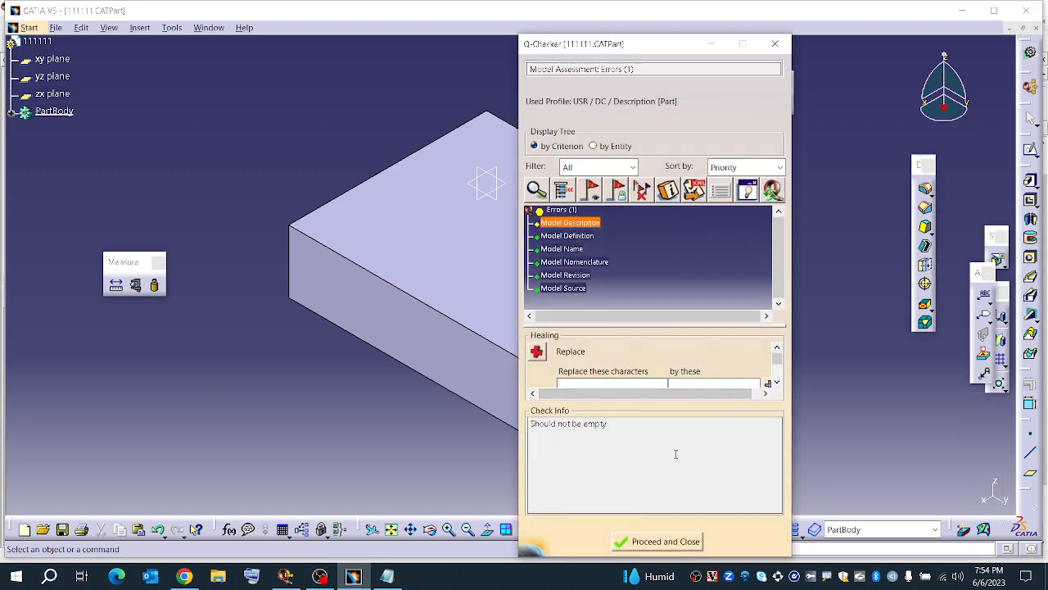
pyautogui.click(623, 541)
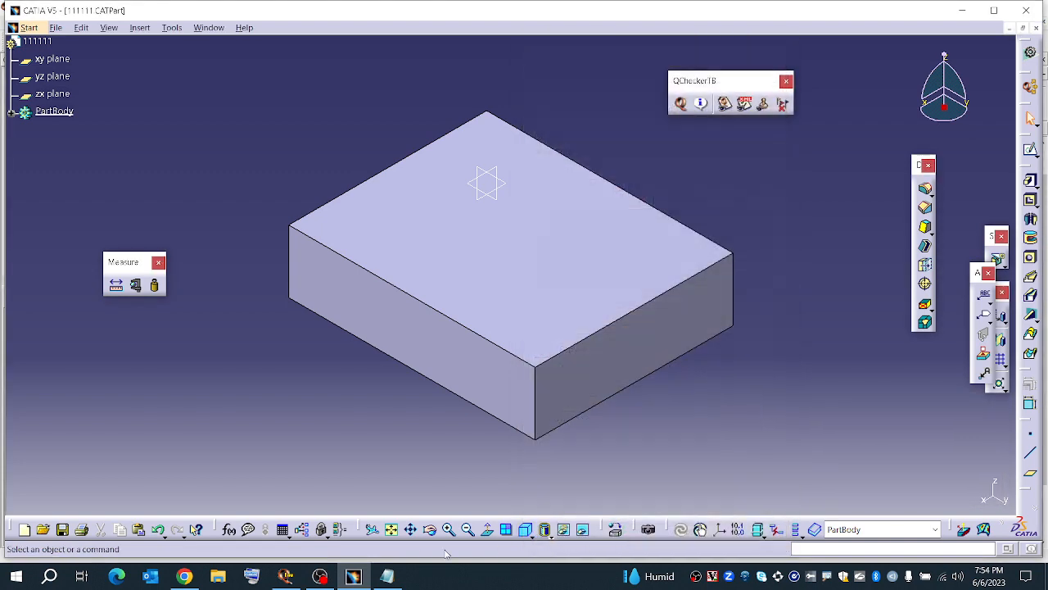
# In the Q-Checker Environment Editor, raise Model Description's maximum number of lines to 43, apply the change, and save the environment
pyautogui.click(286, 575)
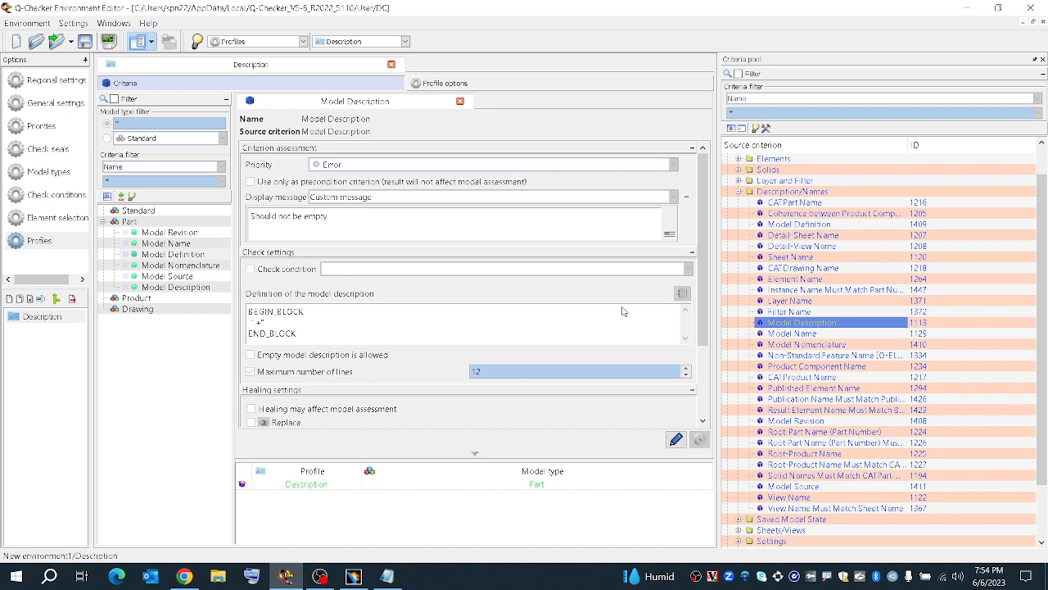
pyautogui.click(686, 368)
pyautogui.click(686, 369)
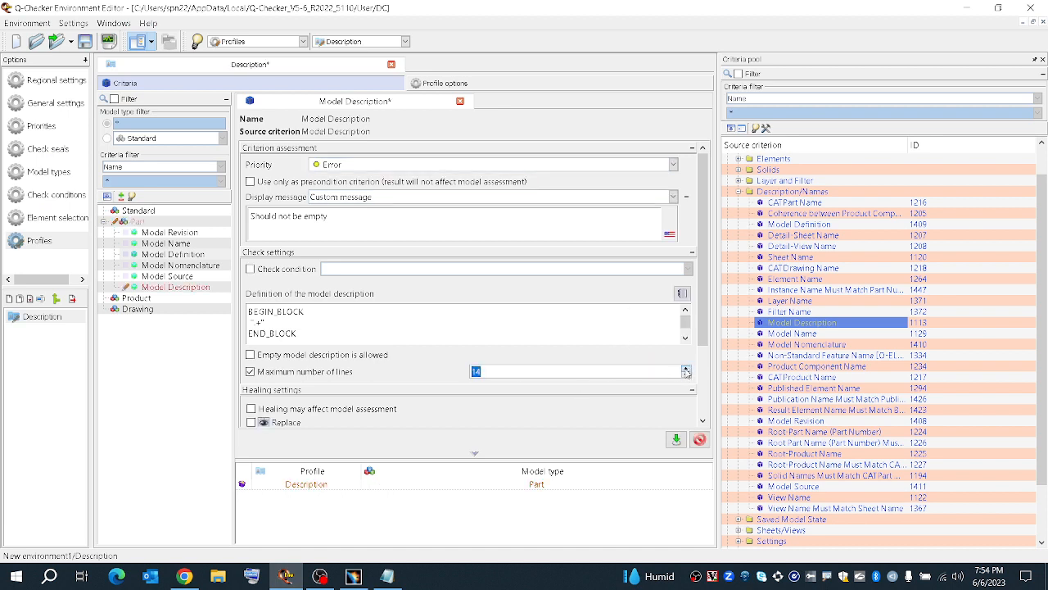
pyautogui.click(686, 369)
pyautogui.click(686, 368)
pyautogui.click(686, 369)
pyautogui.click(686, 369)
pyautogui.click(686, 369)
pyautogui.click(686, 369)
pyautogui.click(676, 439)
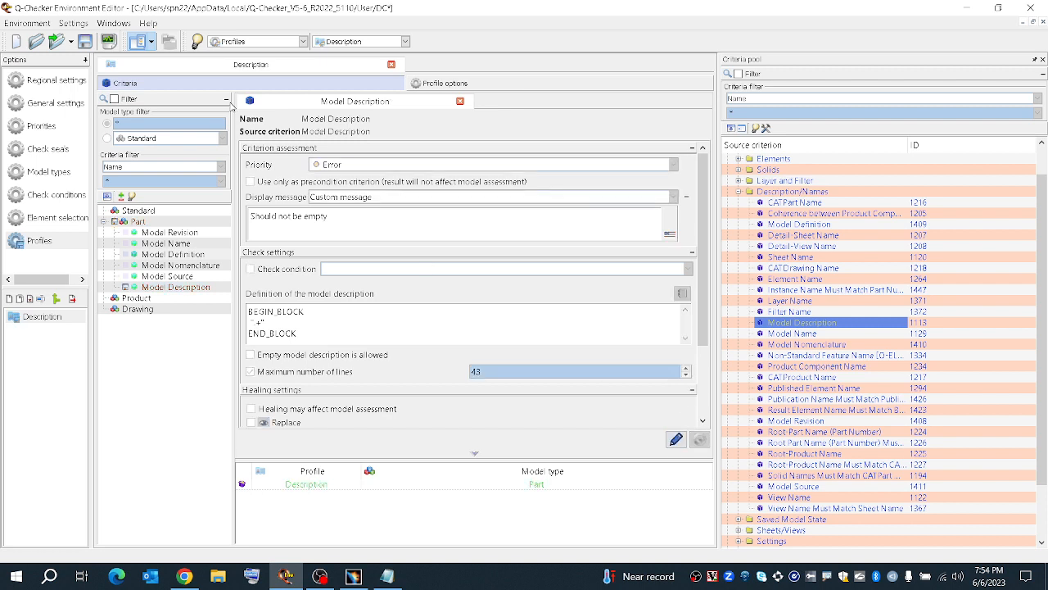
pyautogui.click(86, 42)
# Switch to CATIA, rerun the Description profile check, review Model Description's check info and healing options, and close the results
pyautogui.click(353, 575)
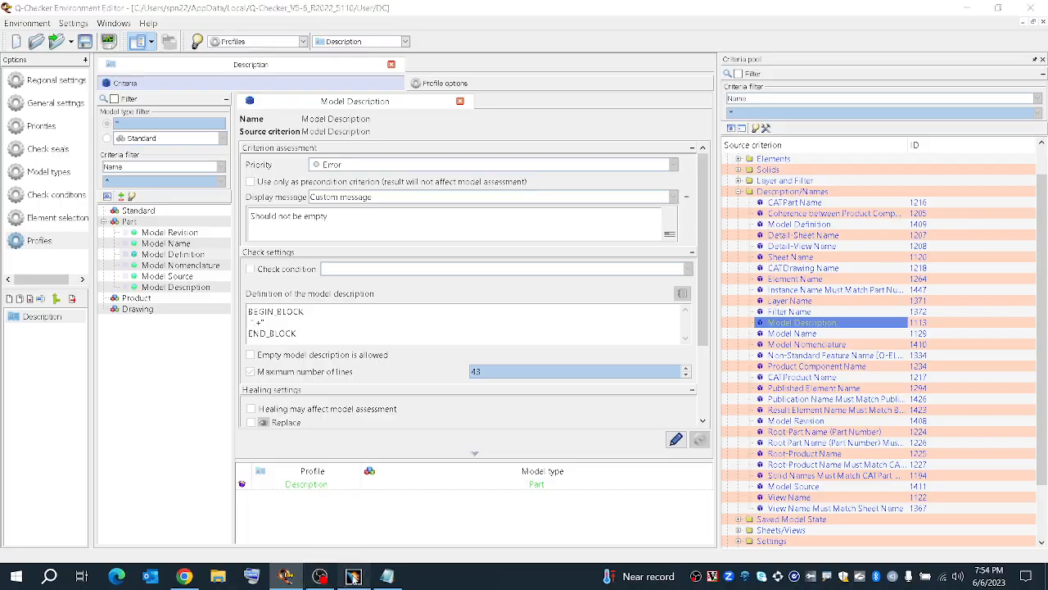
pyautogui.click(681, 103)
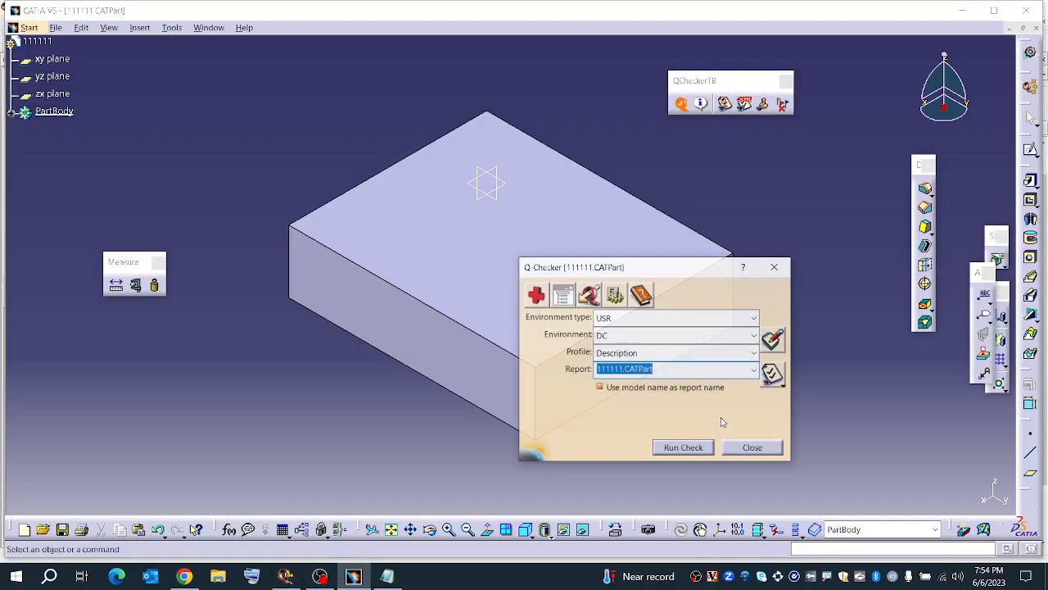
pyautogui.click(683, 447)
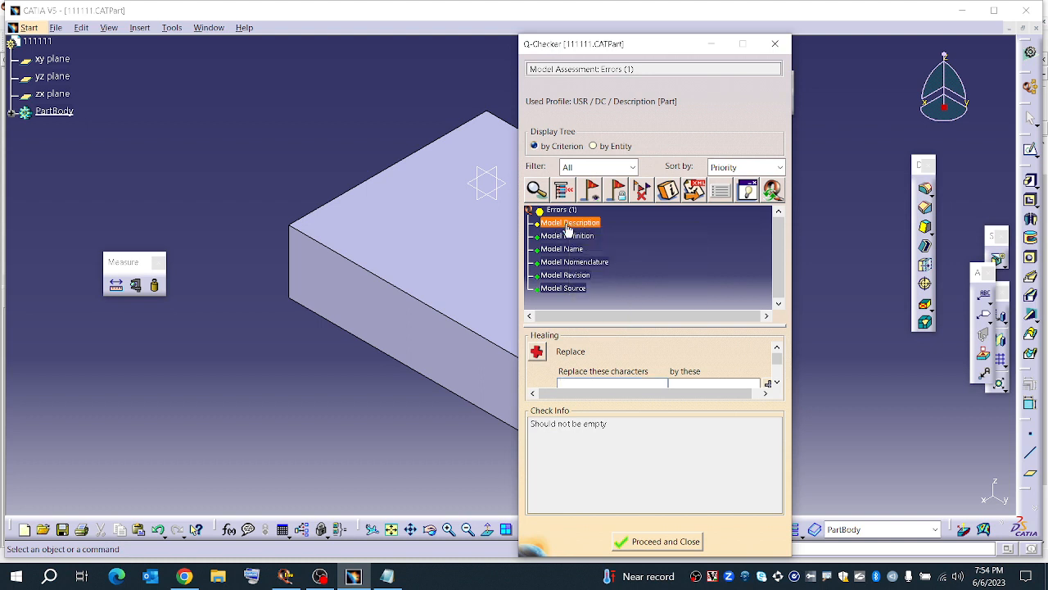
pyautogui.scroll(-2, 636, 346)
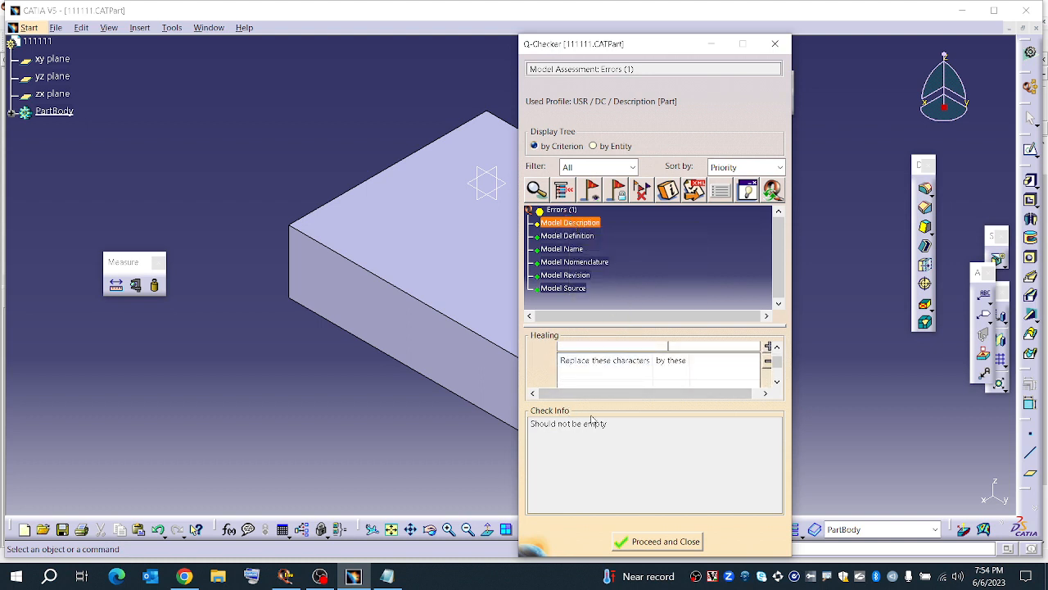
pyautogui.scroll(2, 579, 353)
pyautogui.scroll(1, 583, 230)
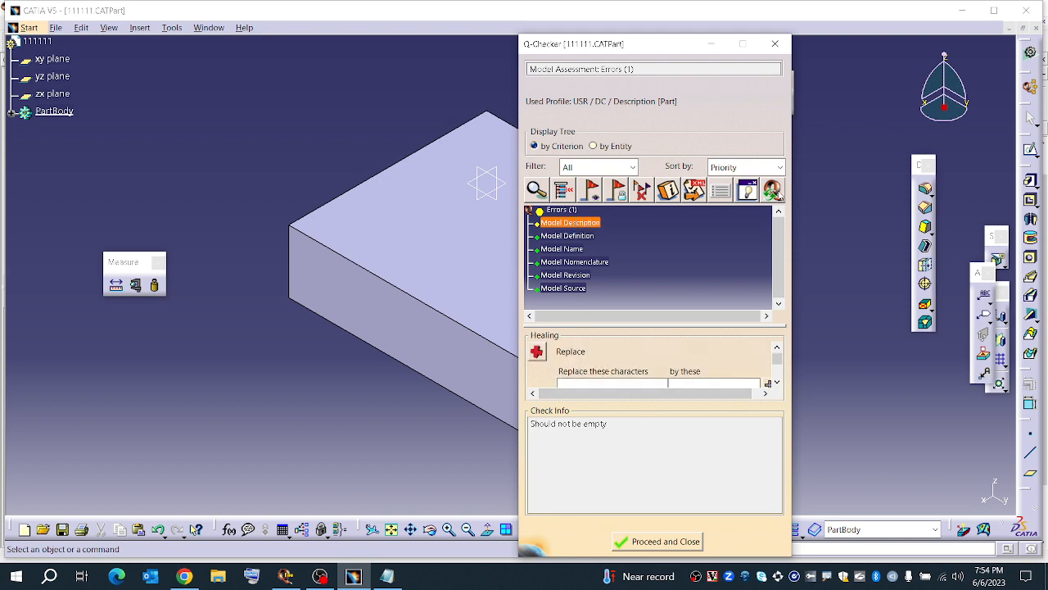
pyautogui.click(782, 196)
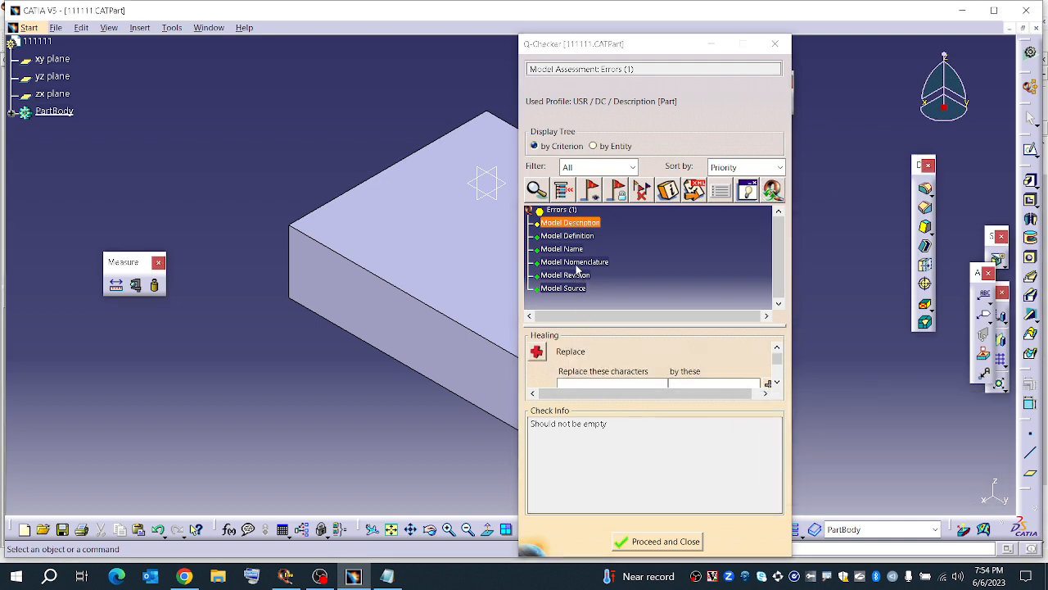
pyautogui.scroll(1, 576, 270)
pyautogui.click(647, 541)
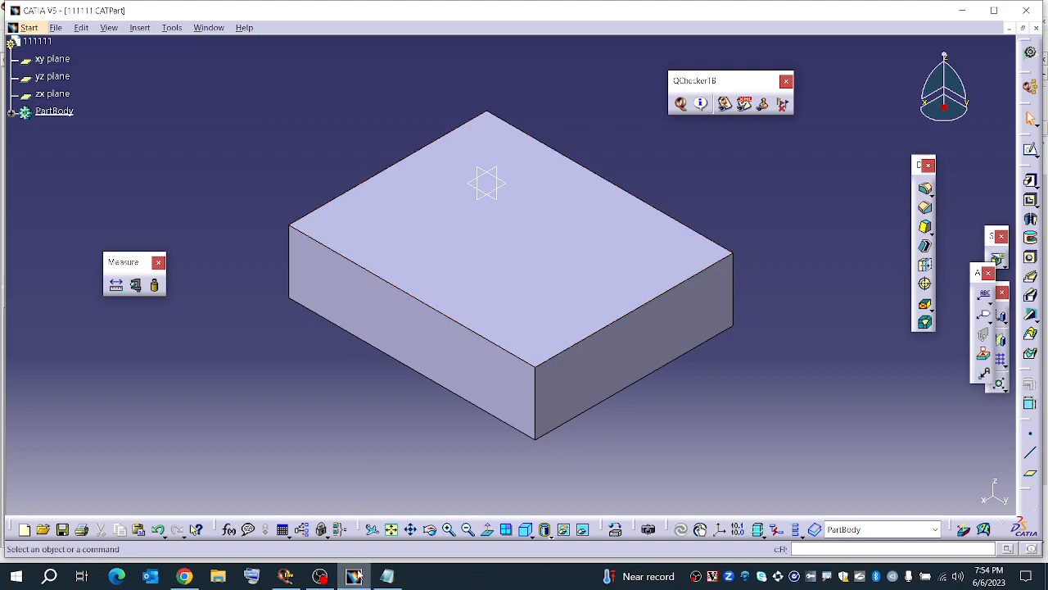
# In the Q-Checker Environment Editor, set Model Description's maximum number of lines to 2 and apply the change
pyautogui.click(286, 577)
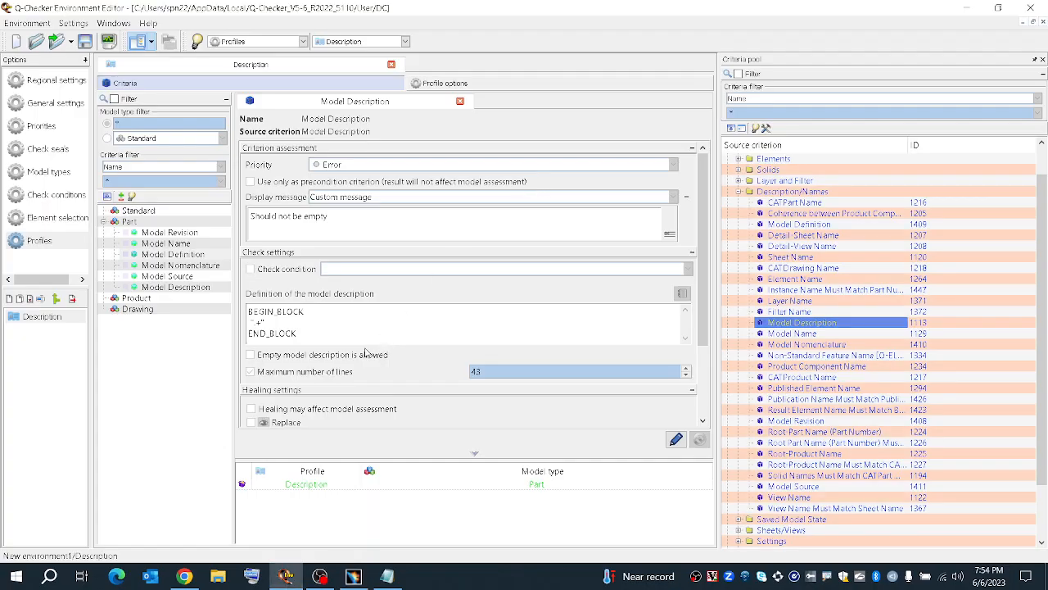
pyautogui.scroll(-1, 369, 349)
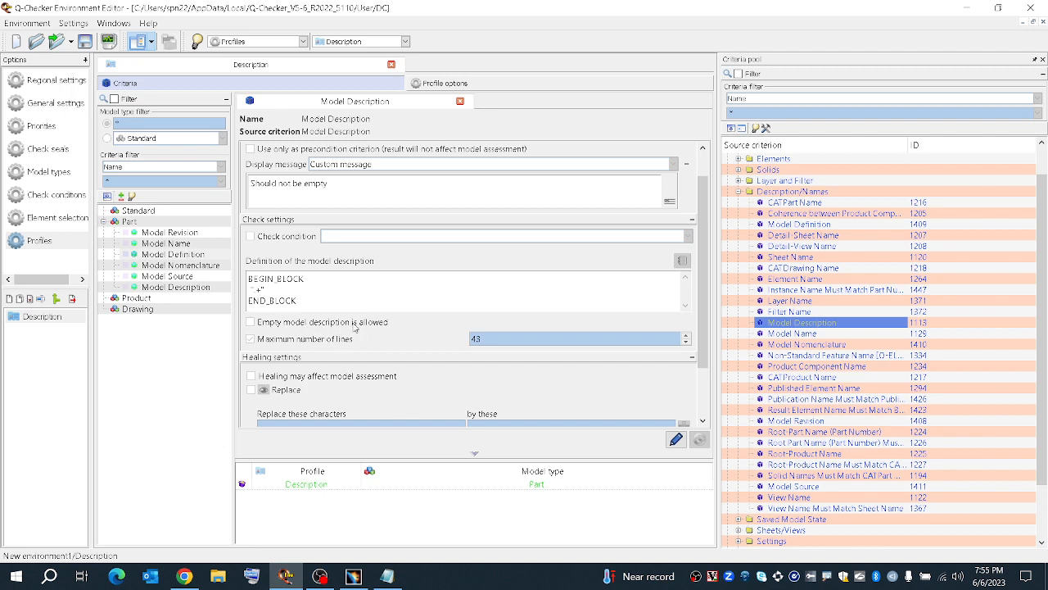
pyautogui.doubleClick(504, 342)
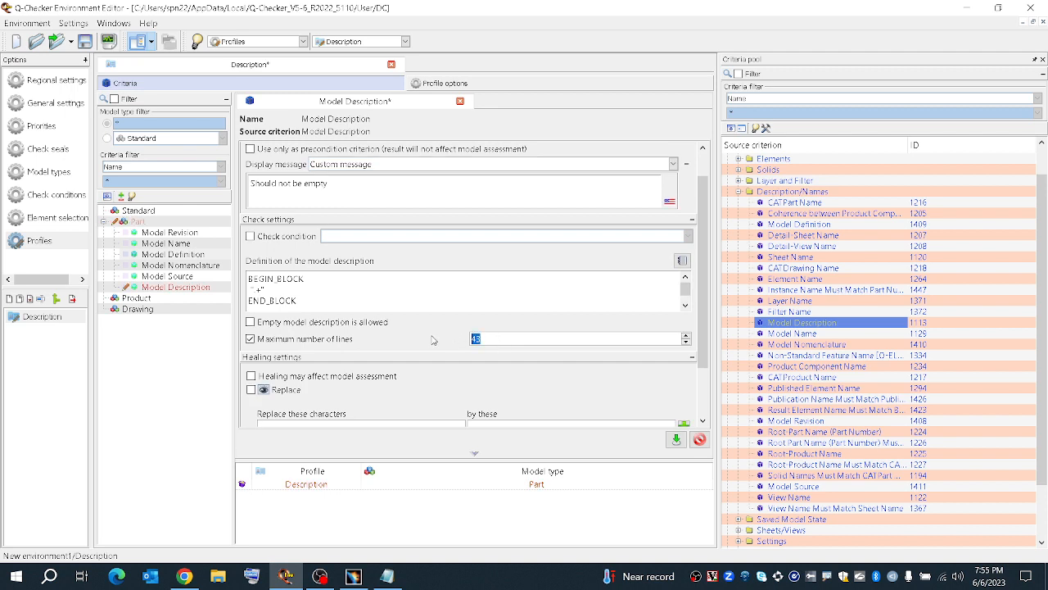
pyautogui.write('2')
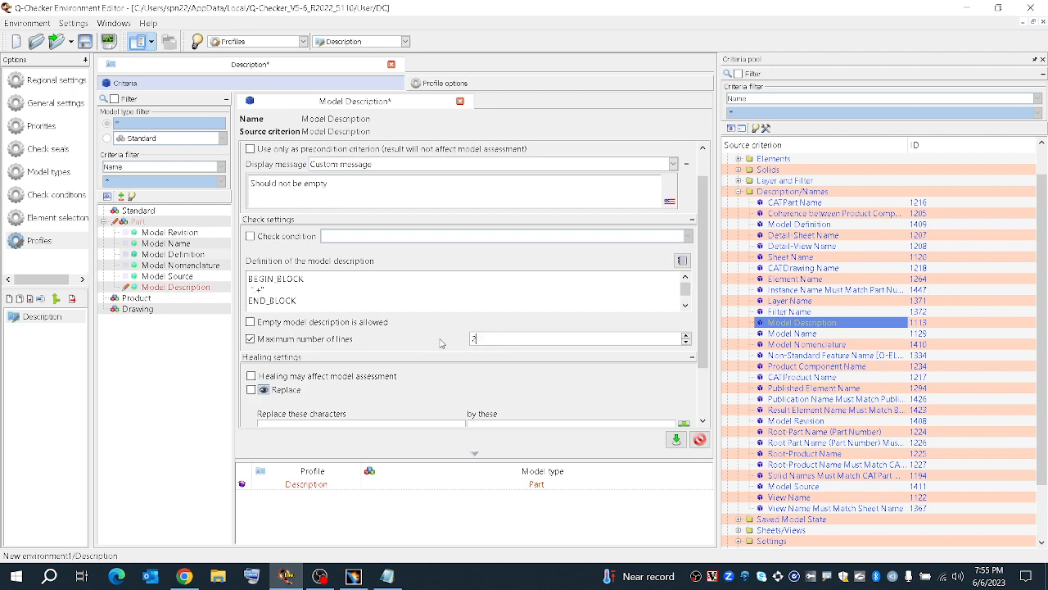
pyautogui.click(676, 440)
# Switch to CATIA and replace the Description in part 111111's product properties with two lines, 1111 and 1123
pyautogui.click(353, 576)
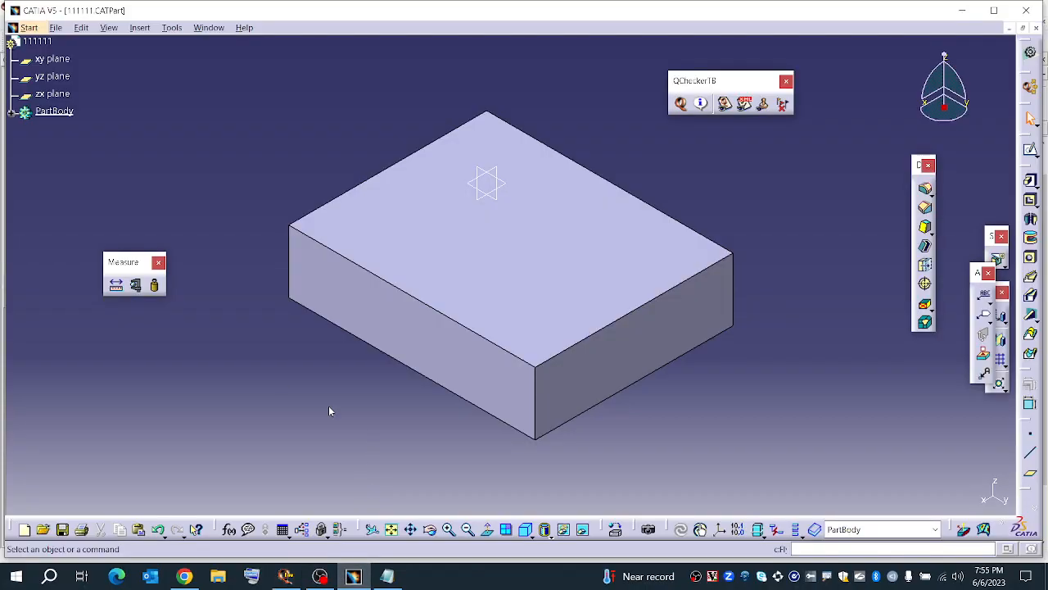
pyautogui.rightClick(37, 41)
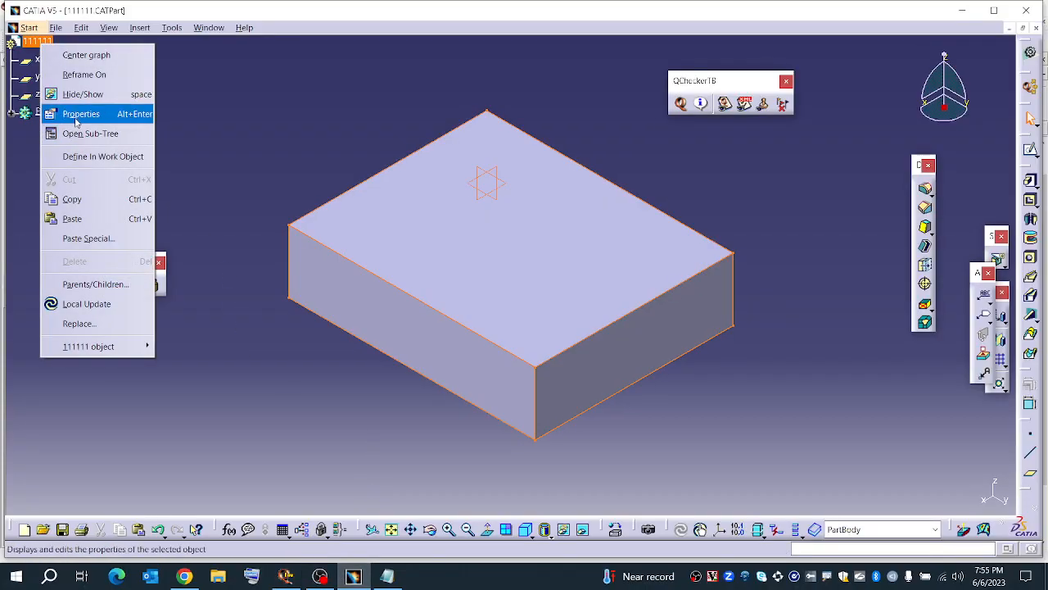
pyautogui.click(74, 109)
pyautogui.scroll(-1, 806, 381)
pyautogui.scroll(-1, 802, 391)
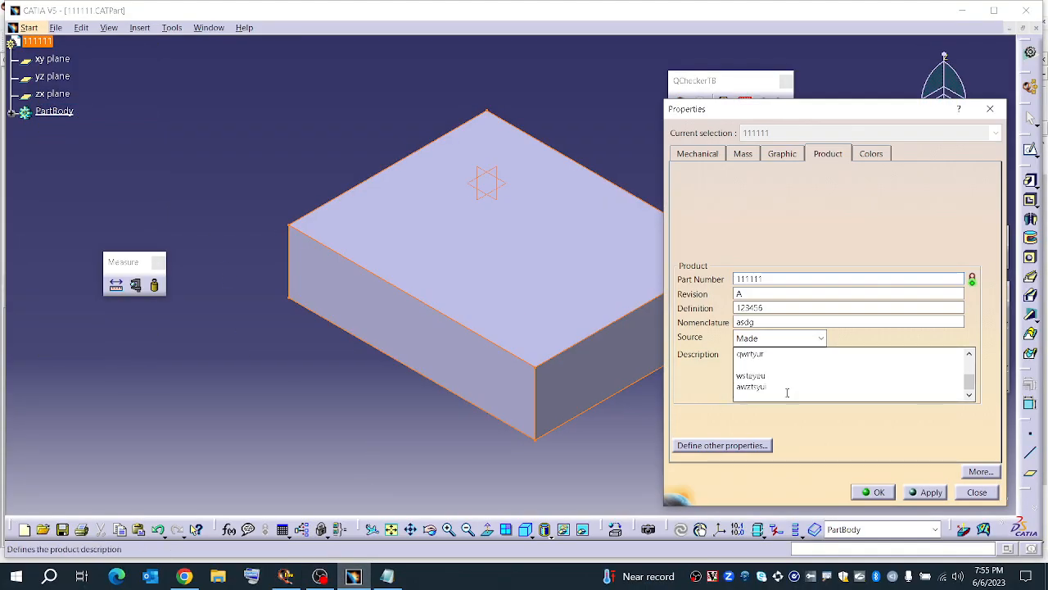
pyautogui.moveTo(787, 392); pyautogui.dragTo(699, 344)
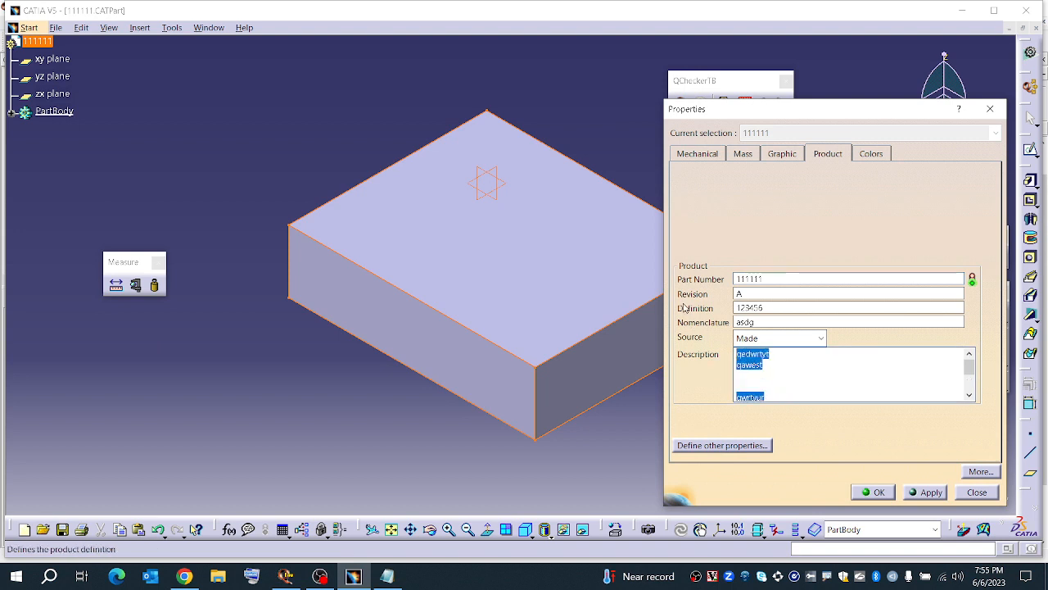
pyautogui.press('BackSpace')
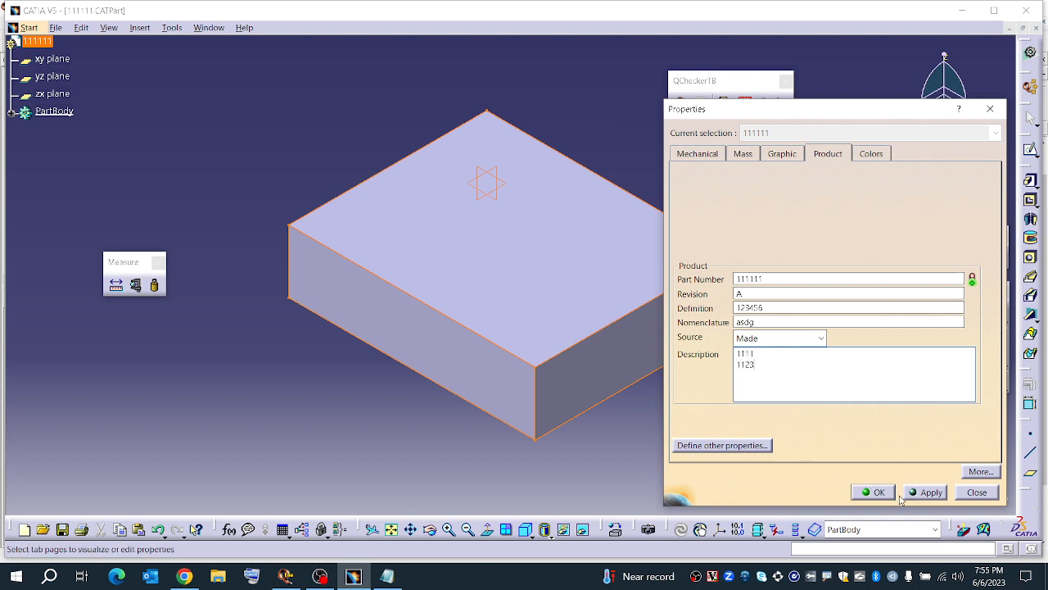
pyautogui.click(873, 490)
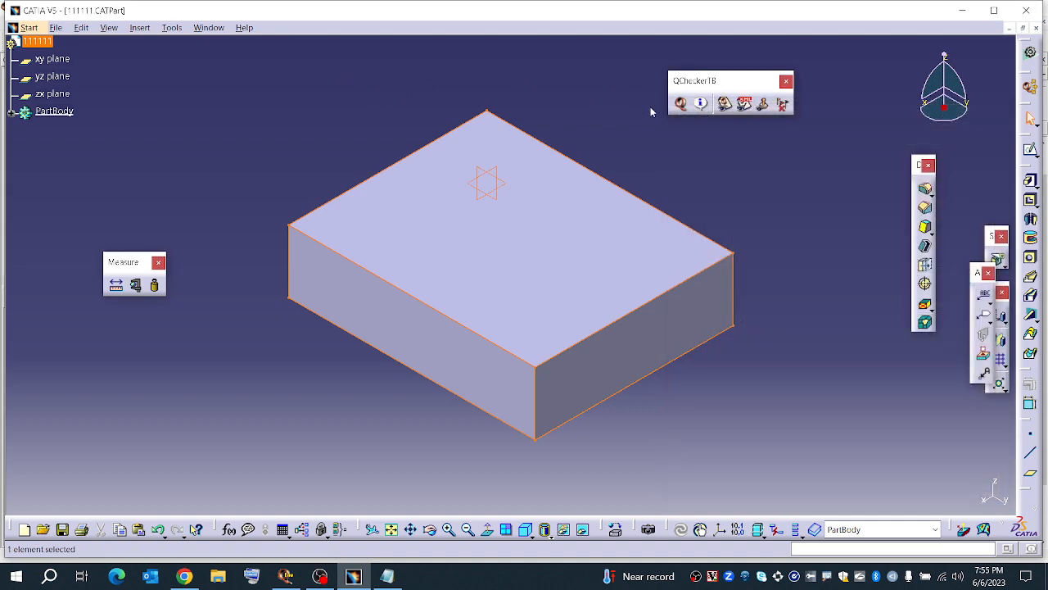
# Rerun the Description profile check on the part with the two-line description, review the results, and close them
pyautogui.click(681, 103)
pyautogui.click(683, 447)
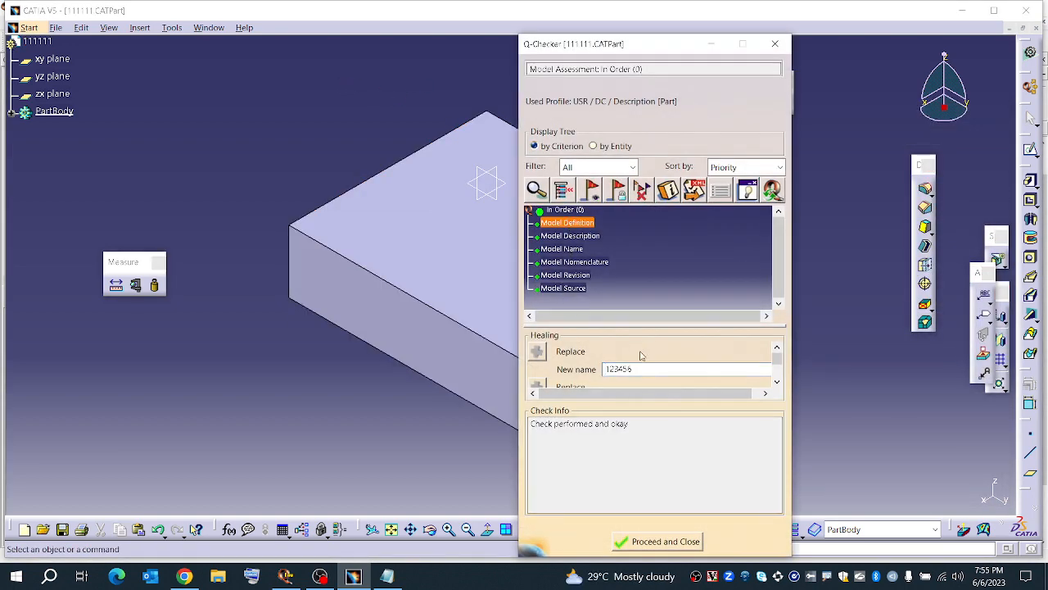
pyautogui.scroll(-2, 643, 360)
pyautogui.click(655, 542)
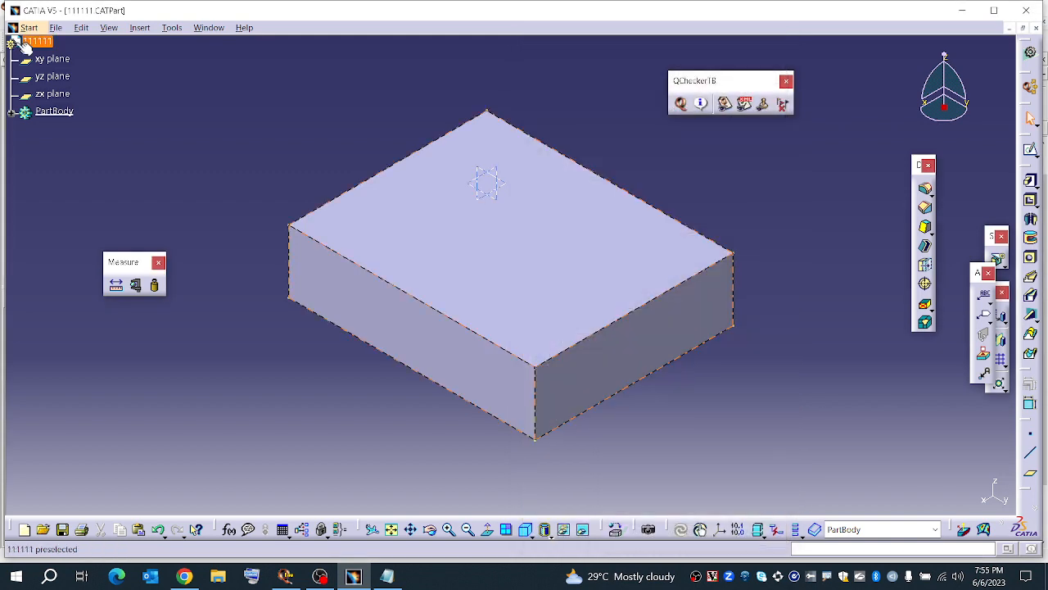
# Add the lines 14, 3 and 53 below the existing Description text in part 111111's product properties
pyautogui.rightClick(34, 43)
pyautogui.click(65, 108)
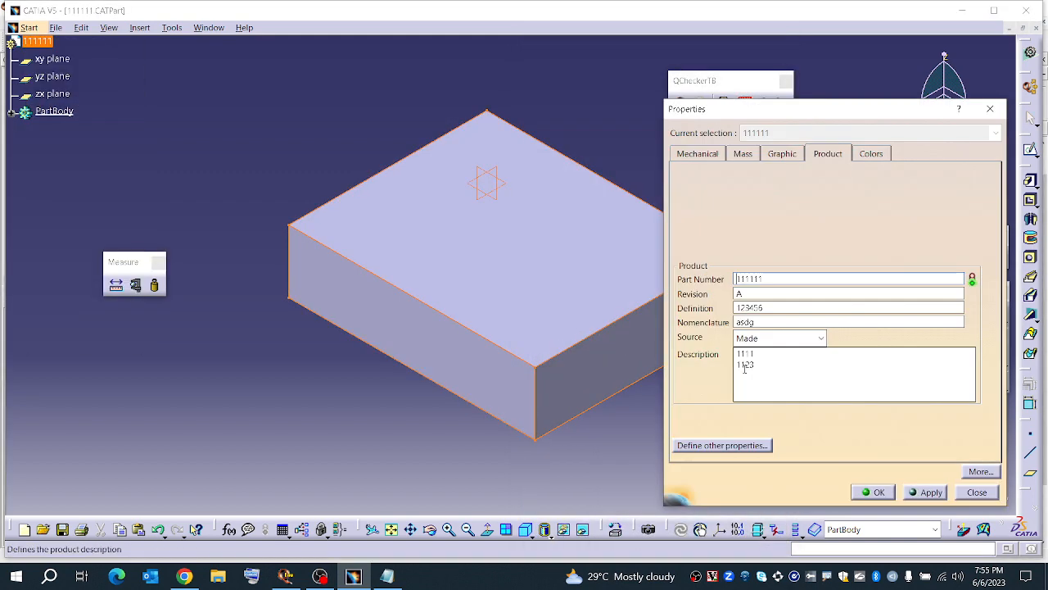
pyautogui.click(757, 366)
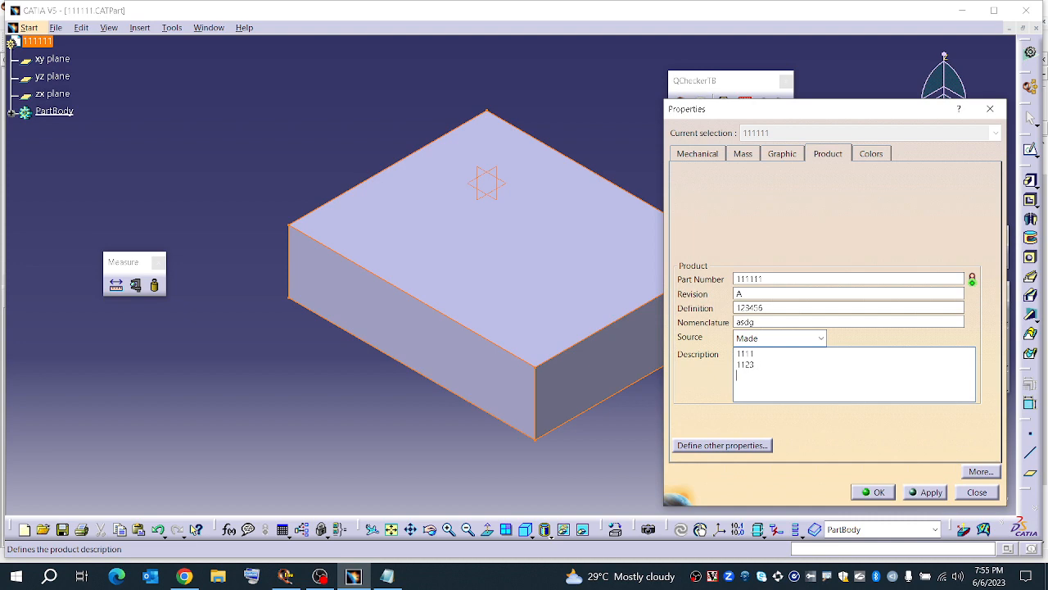
pyautogui.press('Return')
pyautogui.write('53')
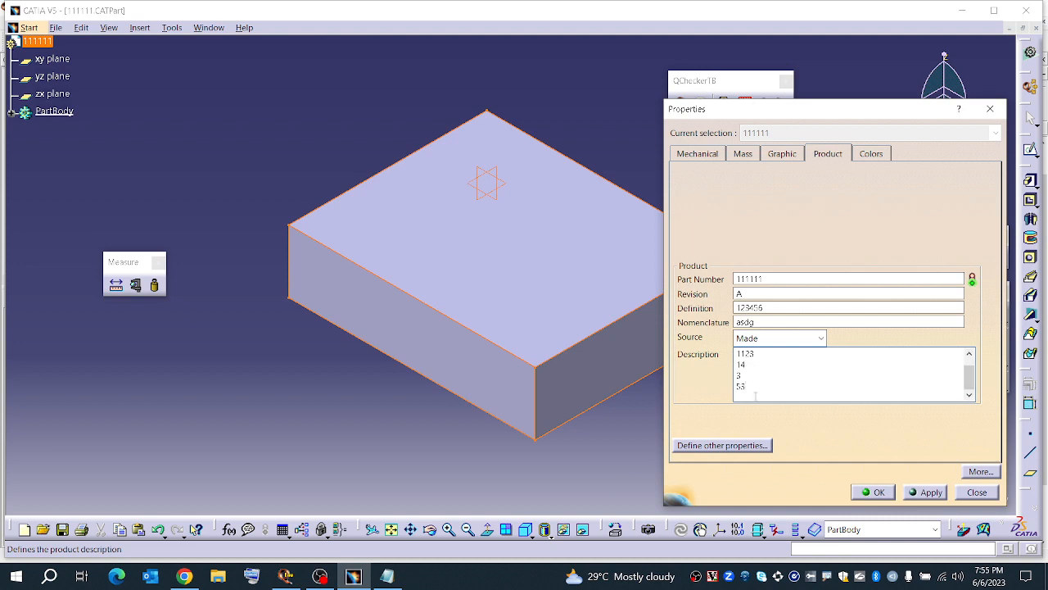
pyautogui.click(873, 491)
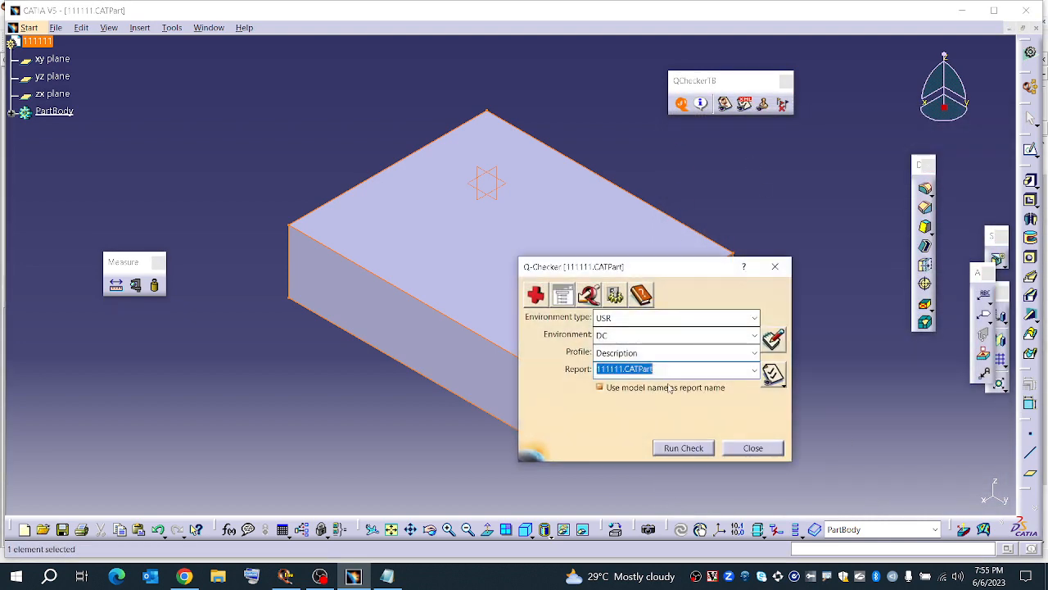
# Run the Description profile check on the part with the extended five-line description, review the results, and close them
pyautogui.click(672, 446)
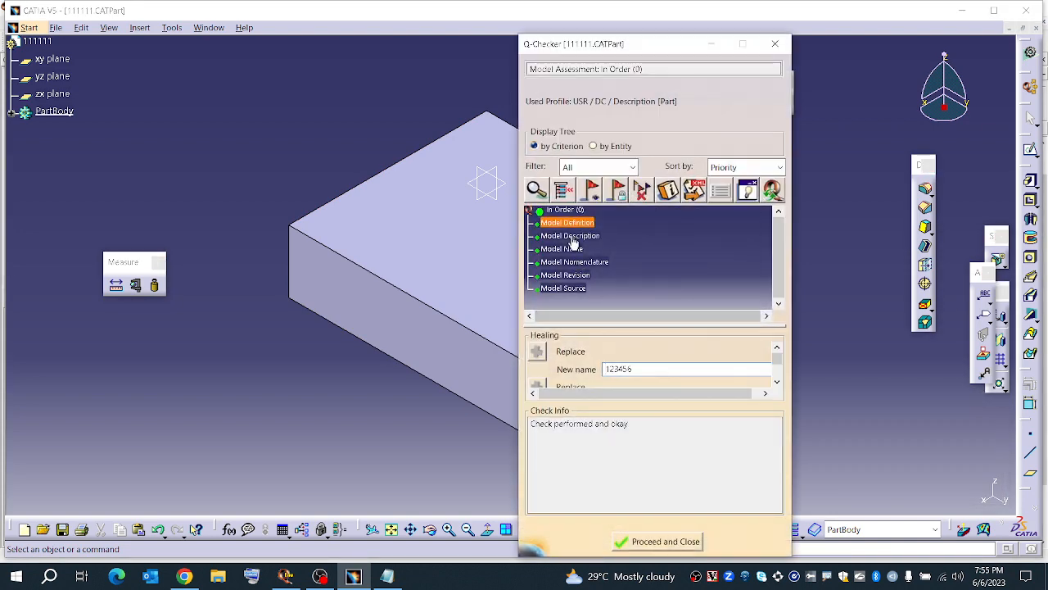
pyautogui.scroll(-2, 603, 368)
pyautogui.scroll(-1, 604, 372)
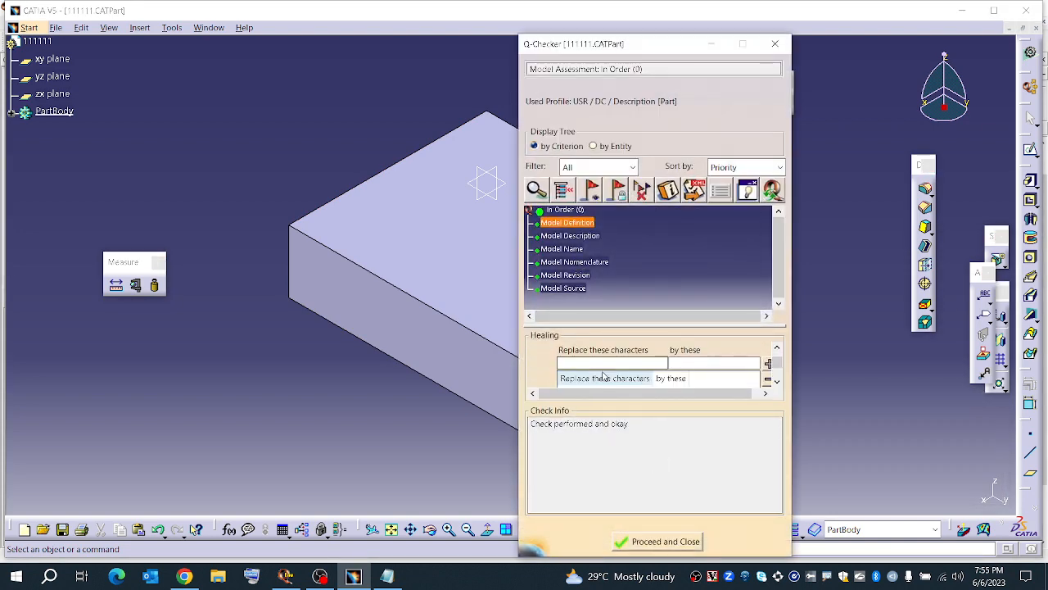
pyautogui.click(659, 541)
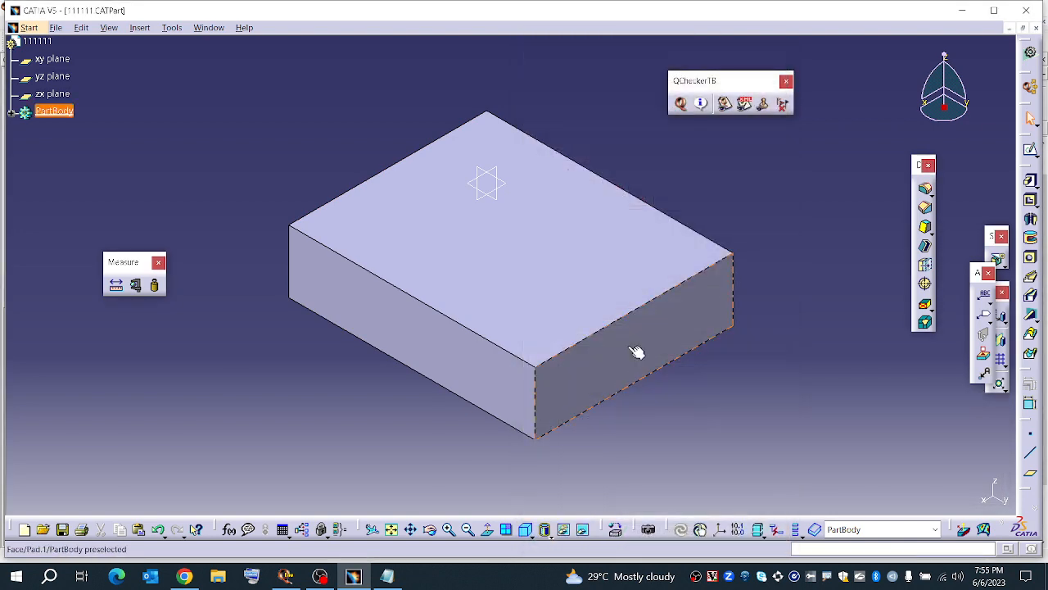
# Repeat the Description profile check without changing the part, look through the healing options, and close the results
pyautogui.click(680, 103)
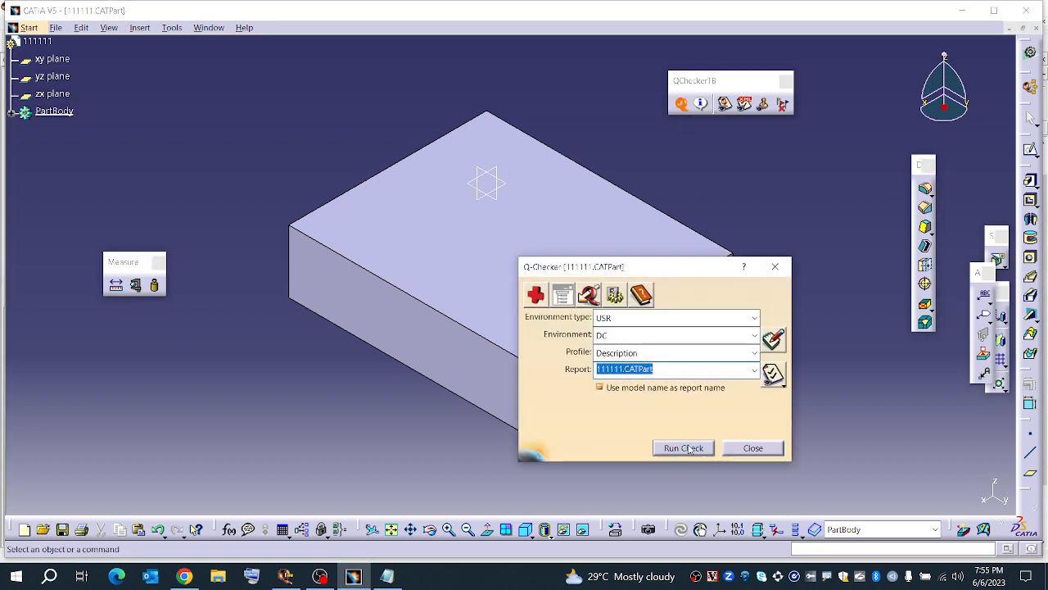
pyautogui.click(692, 449)
pyautogui.scroll(-3, 620, 367)
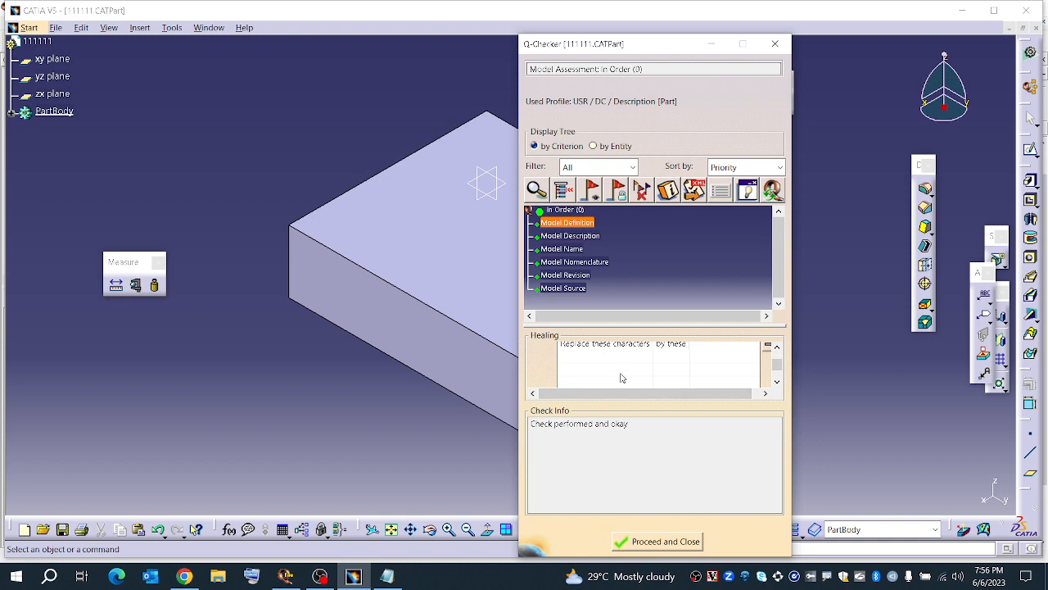
pyautogui.click(643, 543)
# Lengthen the fourth line of part 111111's product Description with a long string of random letters and apply it
pyautogui.rightClick(39, 42)
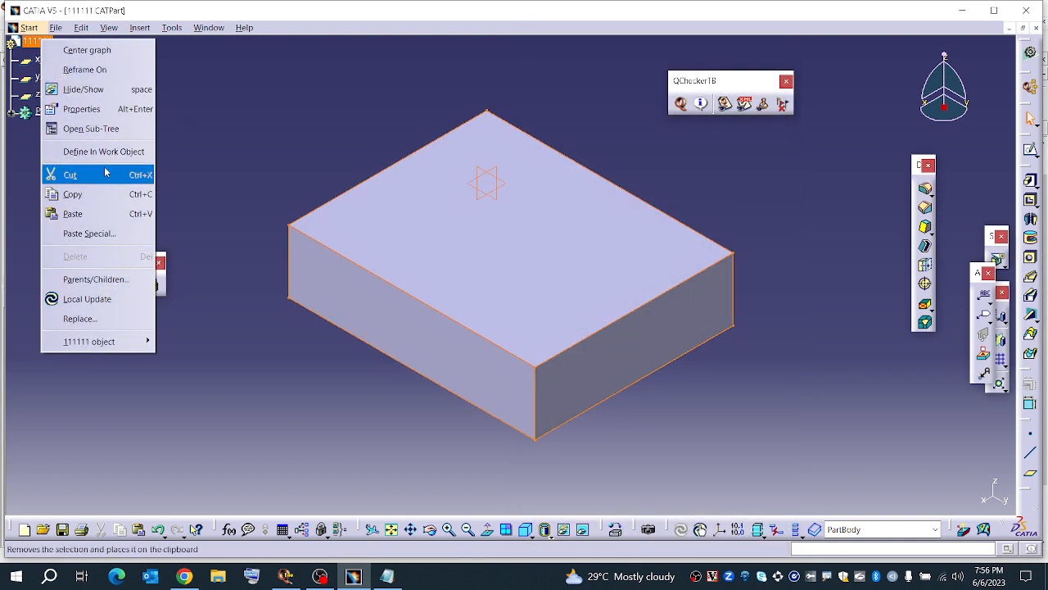
pyautogui.click(115, 110)
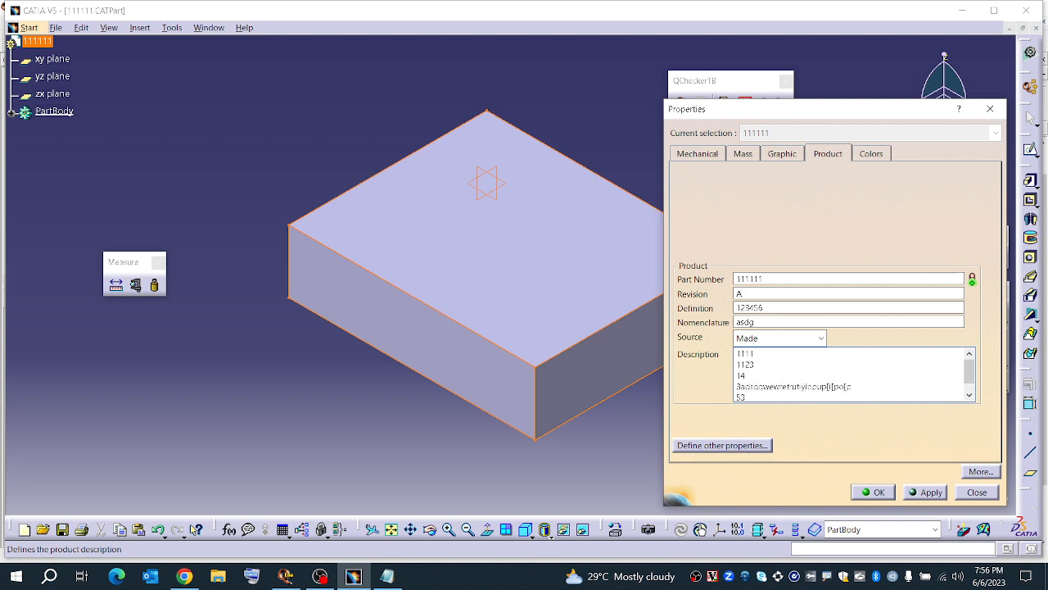
pyautogui.write('l;lkjh')
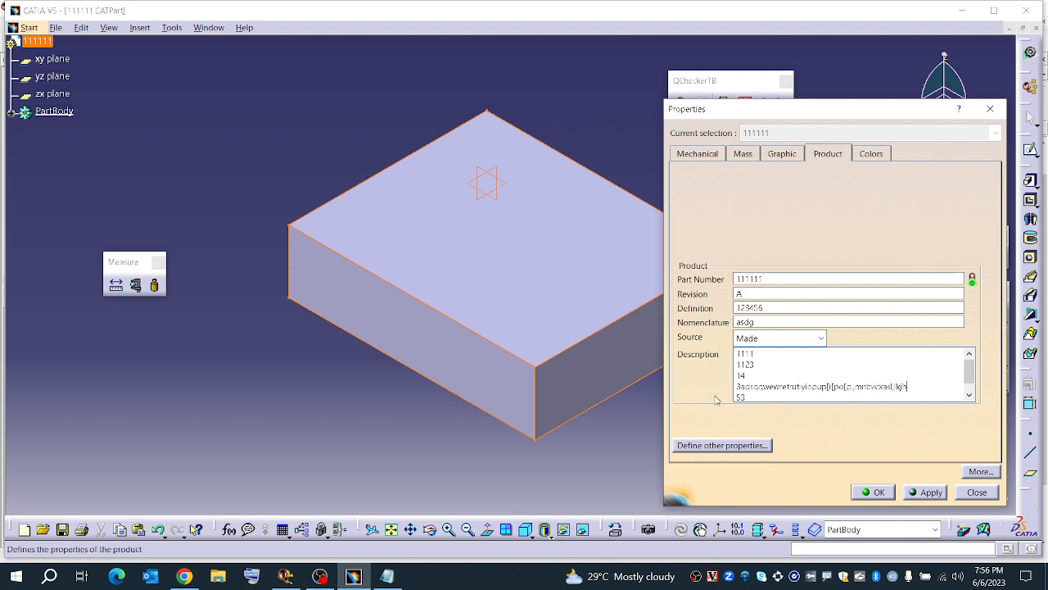
pyautogui.write('gfdsasdfghjkl;kjhgfdsasdfghjkl;kjhgfdsasdfghjkl;kjhgfds')
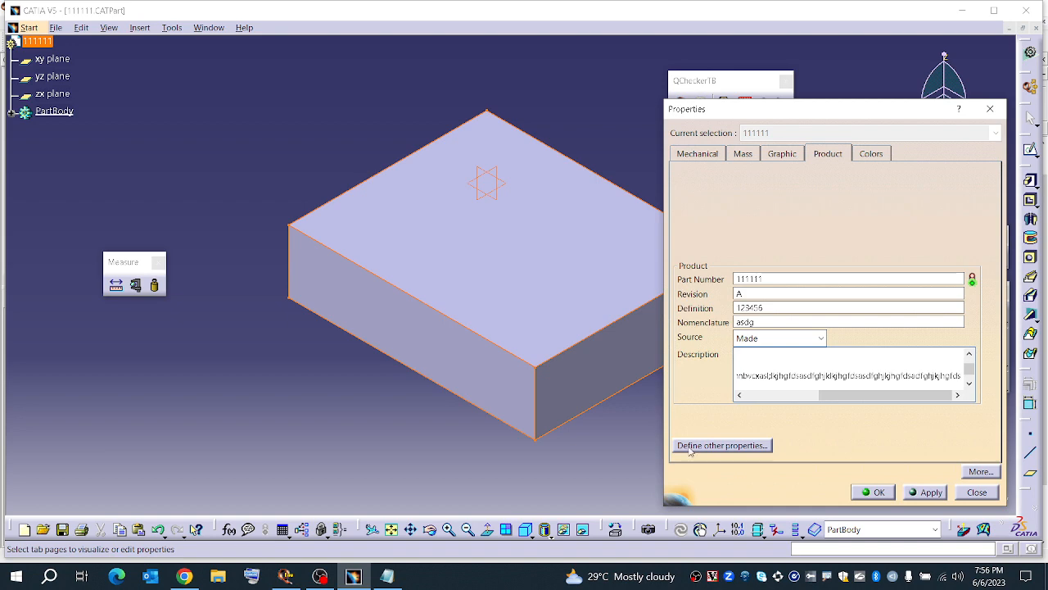
pyautogui.click(873, 492)
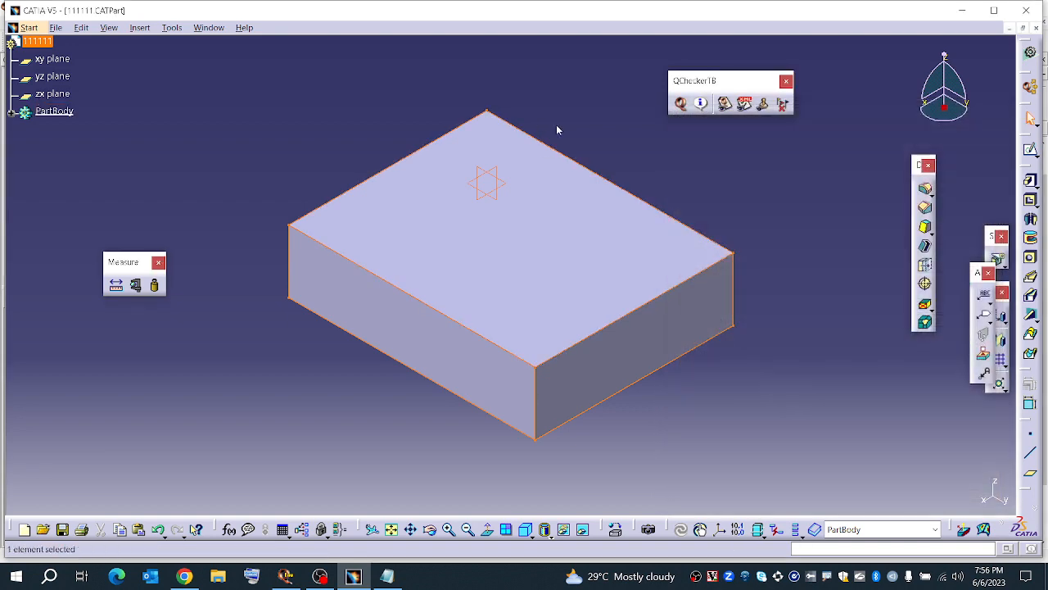
# Run the Description profile check on the part with the overlong description line, review the healing options, and close the results
pyautogui.click(679, 111)
pyautogui.click(676, 445)
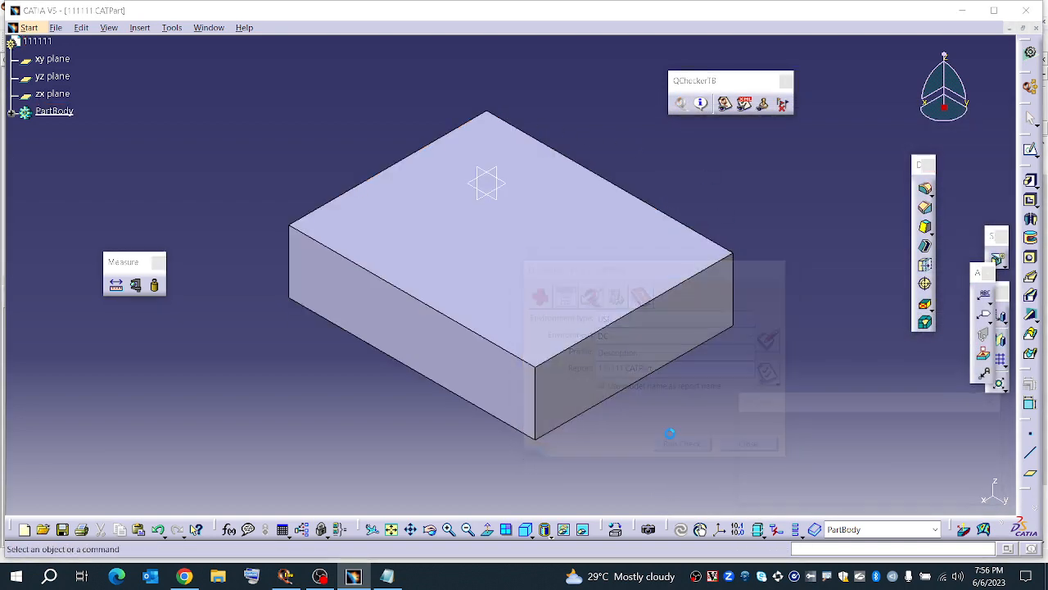
pyautogui.scroll(-2, 617, 353)
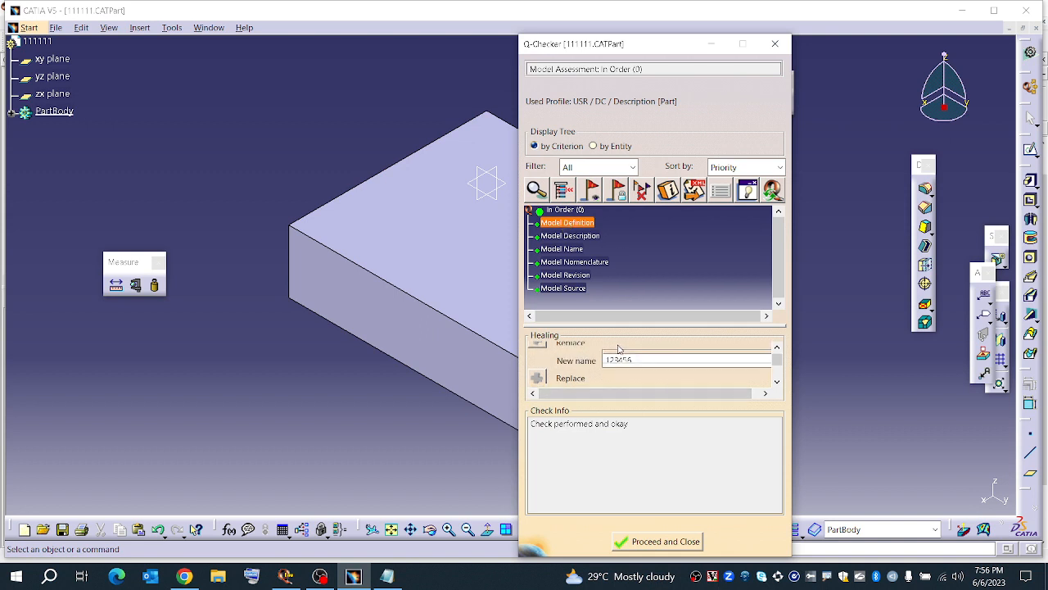
pyautogui.scroll(-1, 616, 368)
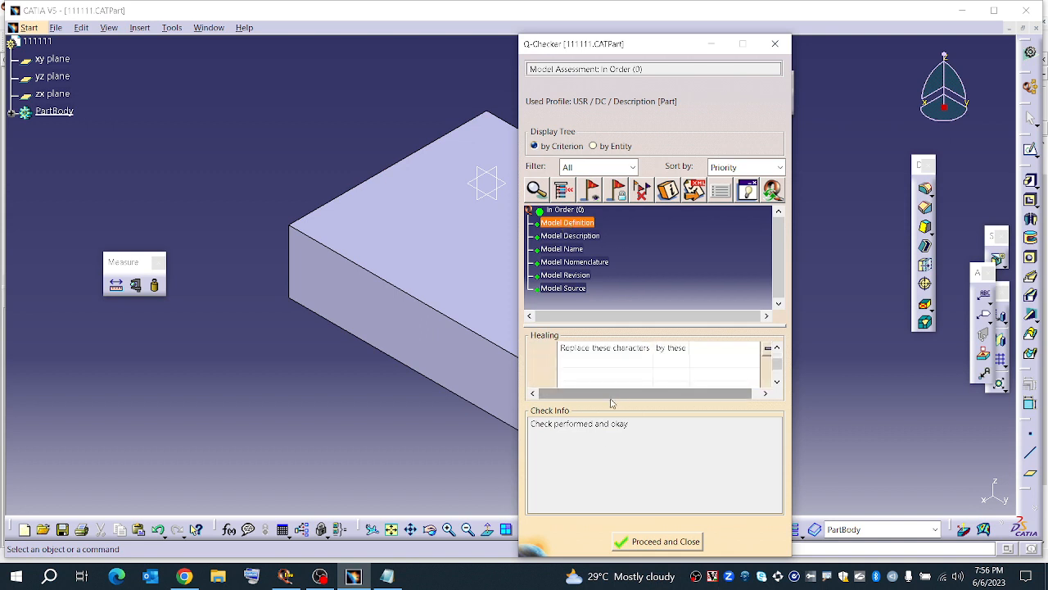
pyautogui.click(665, 541)
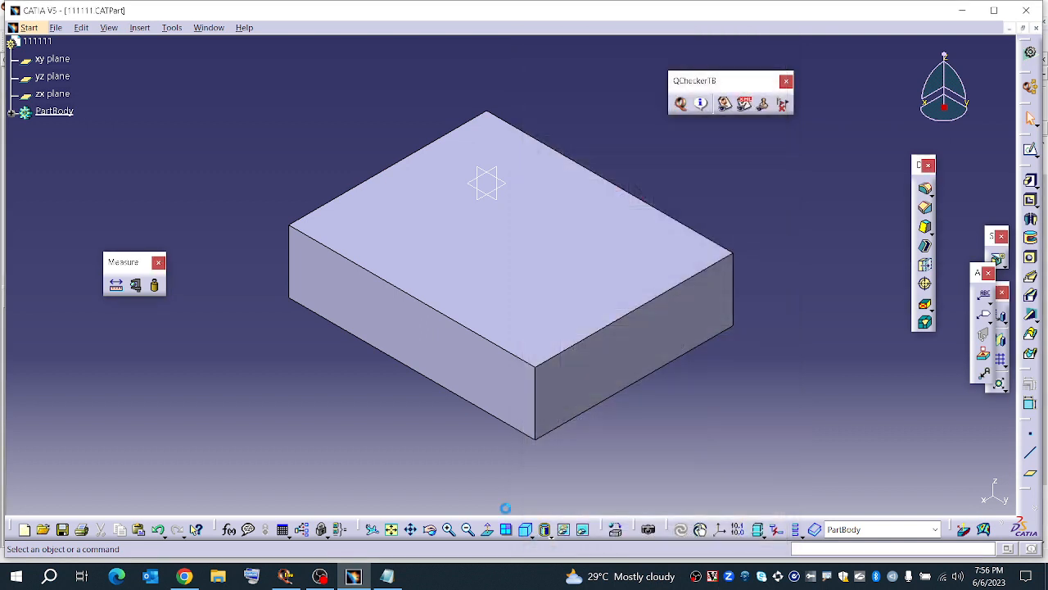